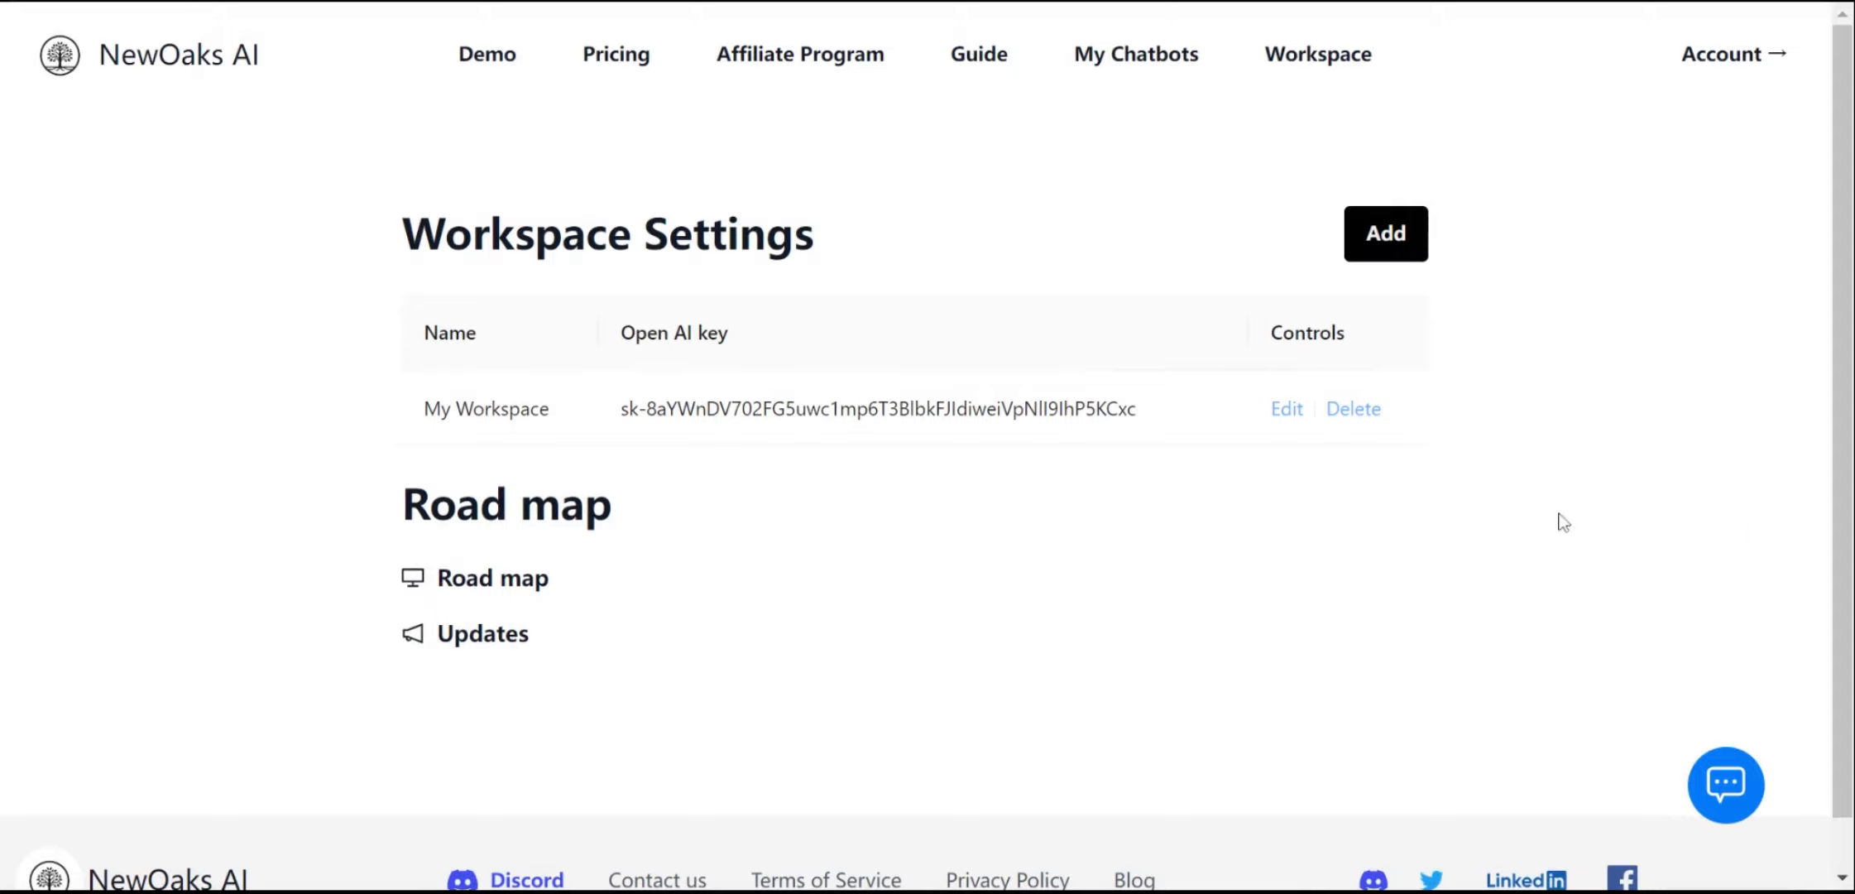
View the edit settings of the My Workspace entry, including its OpenAI key and team email fields, and close them without saving.
{"action": "left_click", "coordinate": [1286, 409]}
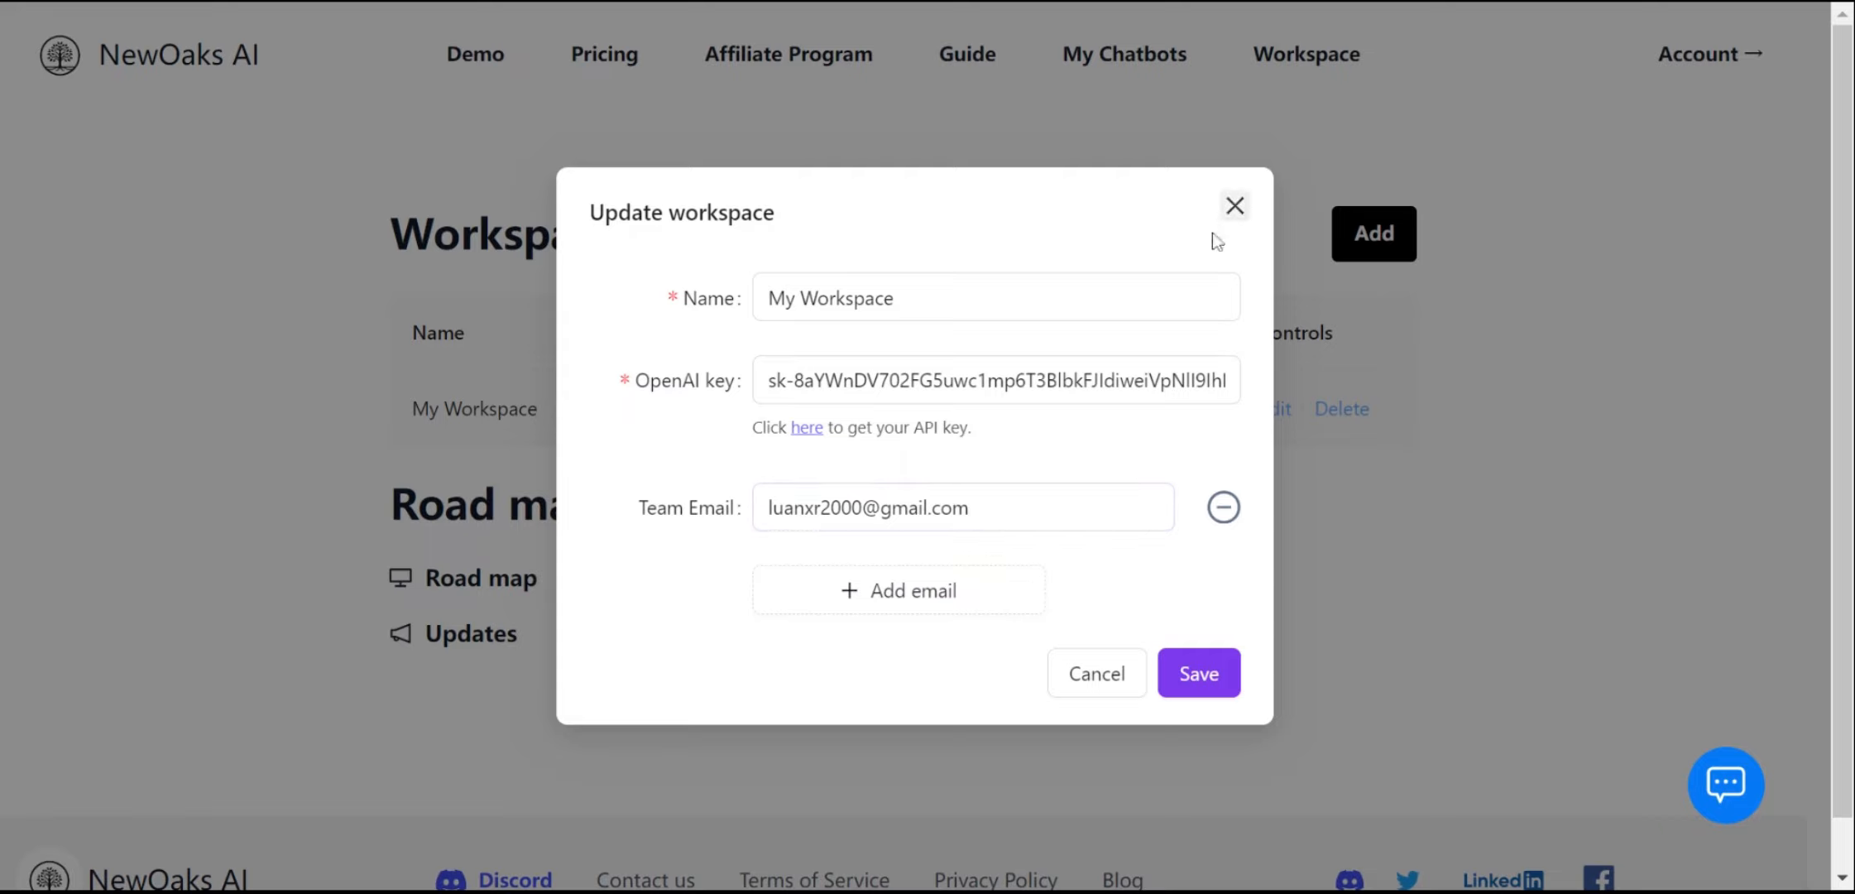
{"action": "left_click", "coordinate": [1234, 207]}
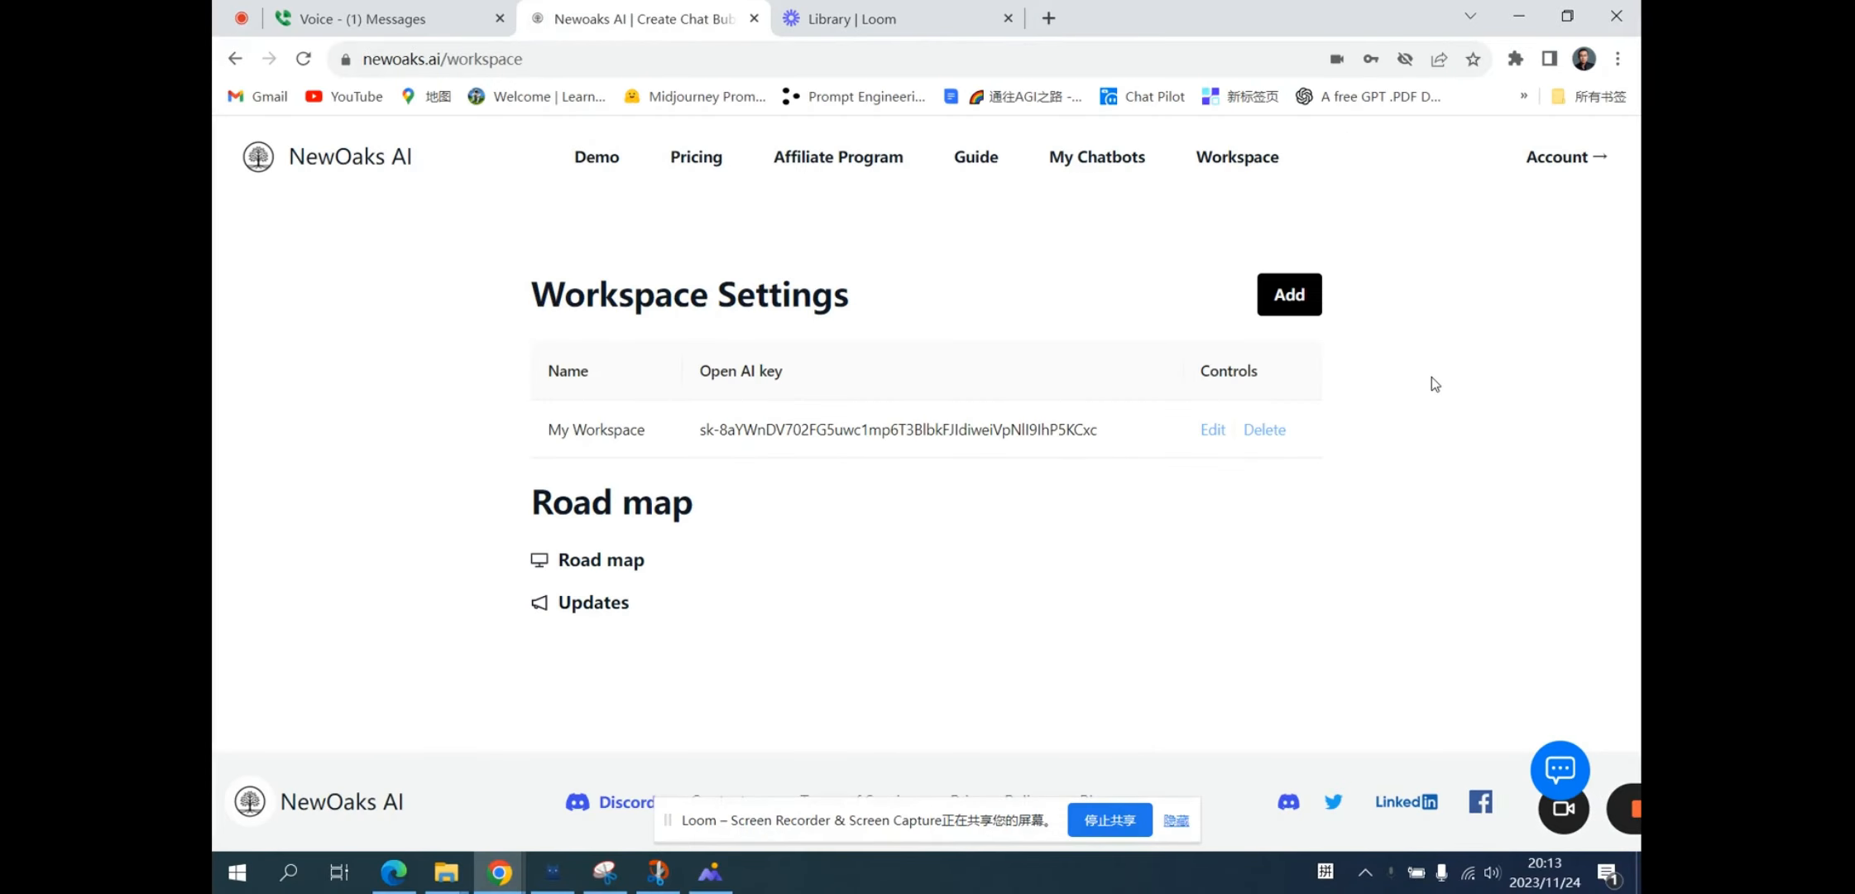
Start a new chatbot and upload the FAQ-NewOaks text file from the Marketing folder in Download as its data source.
{"action": "left_click", "coordinate": [1092, 165]}
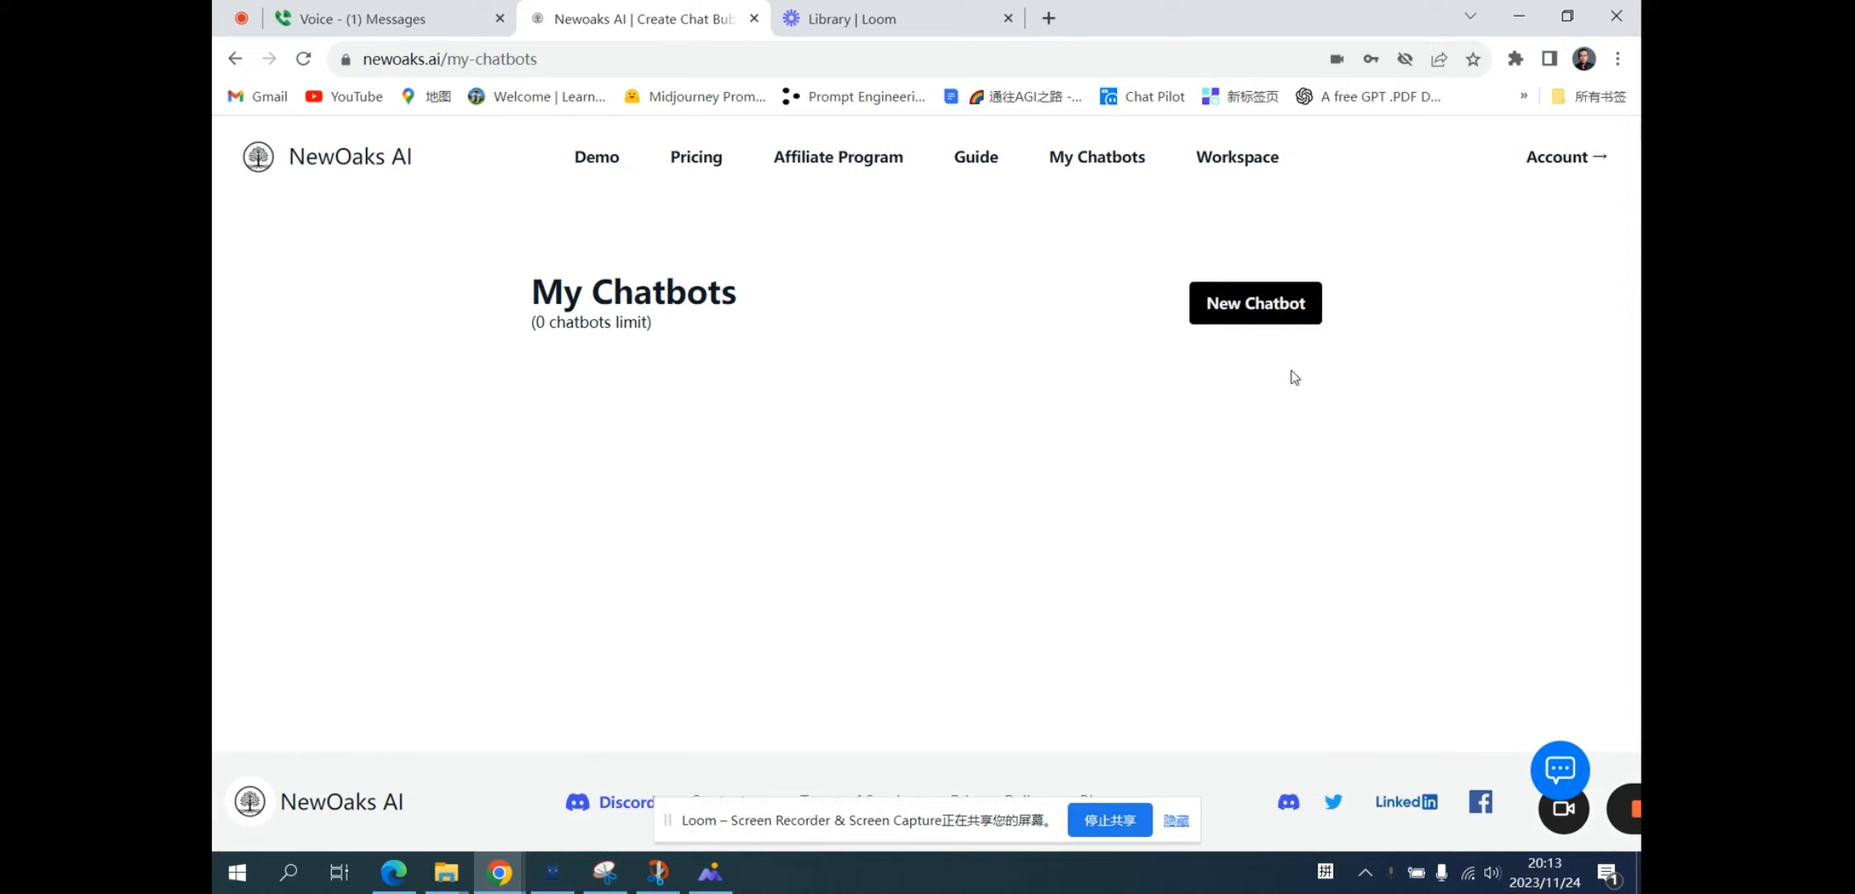
{"action": "left_click", "coordinate": [1232, 307]}
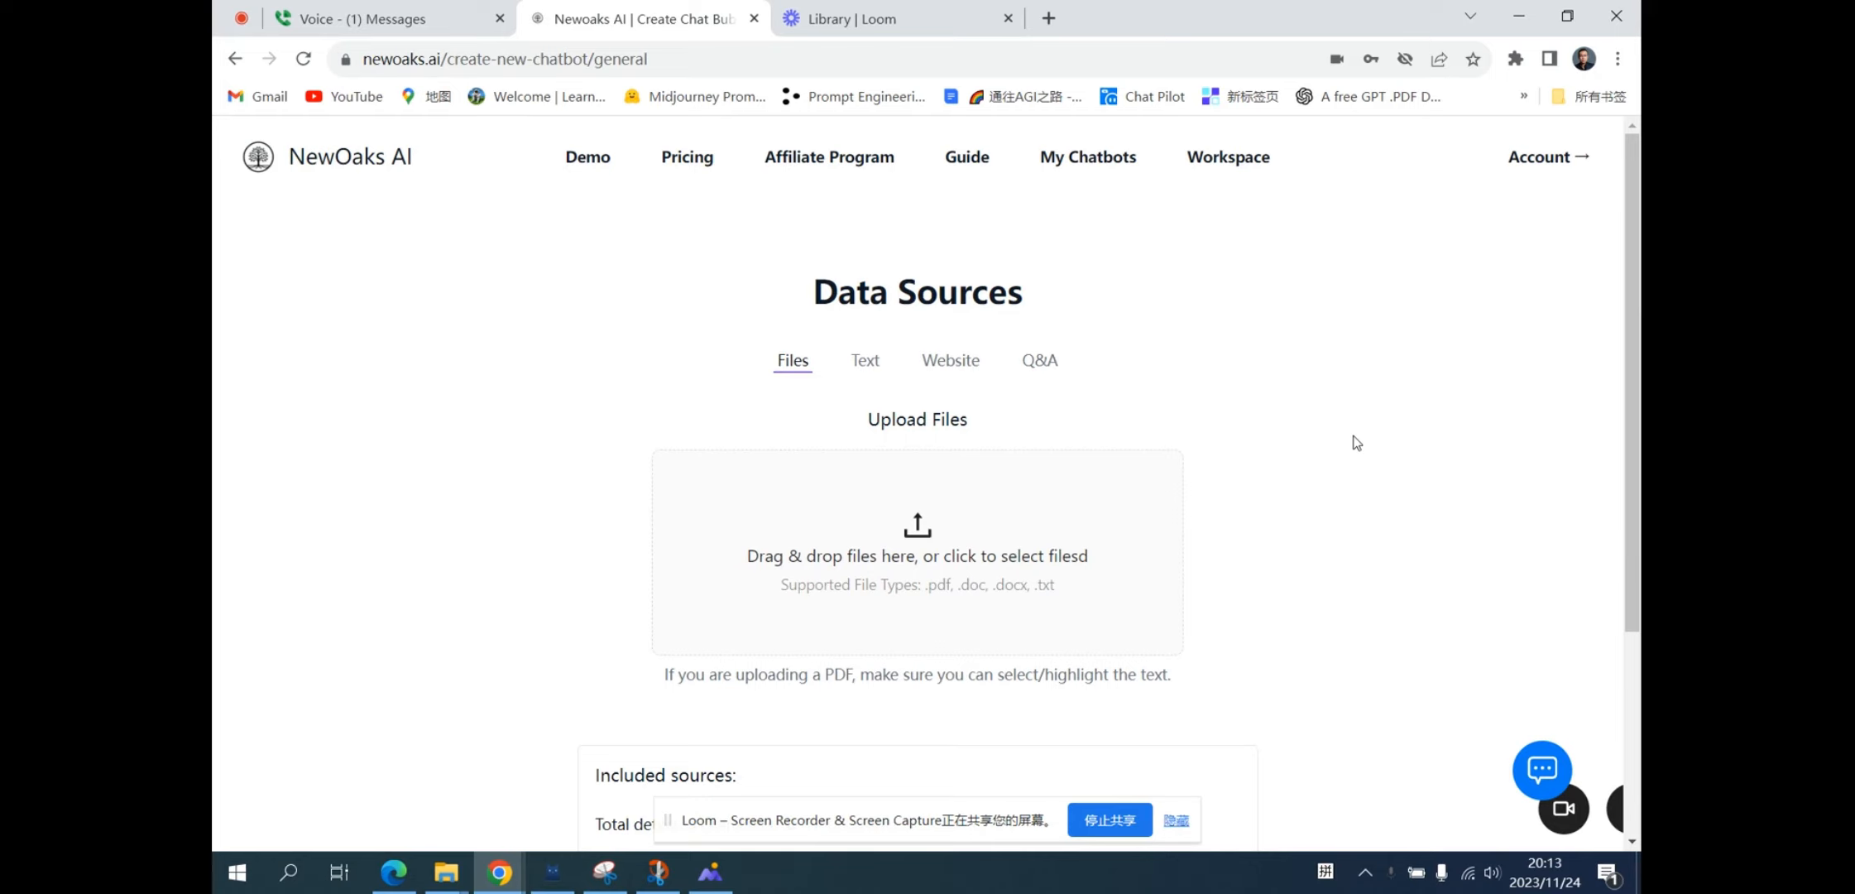
{"action": "scroll", "coordinate": [1357, 442], "scroll_direction": "down", "scroll_amount": 3}
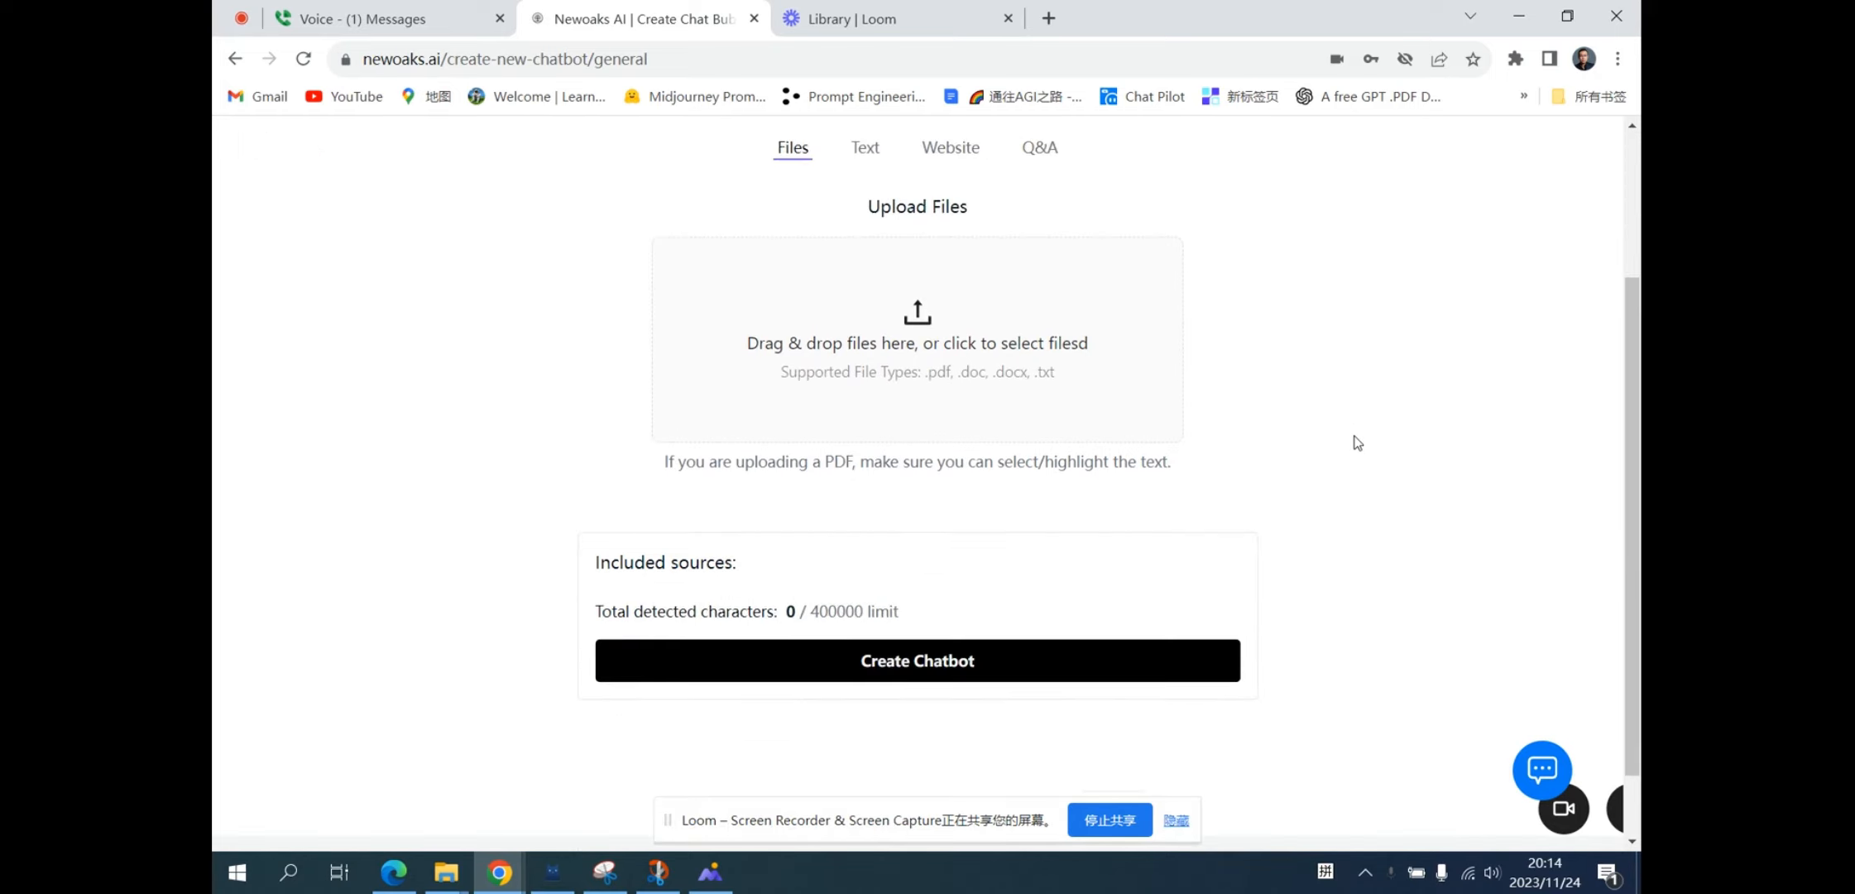
{"action": "scroll", "coordinate": [1357, 443], "scroll_direction": "up", "scroll_amount": 1}
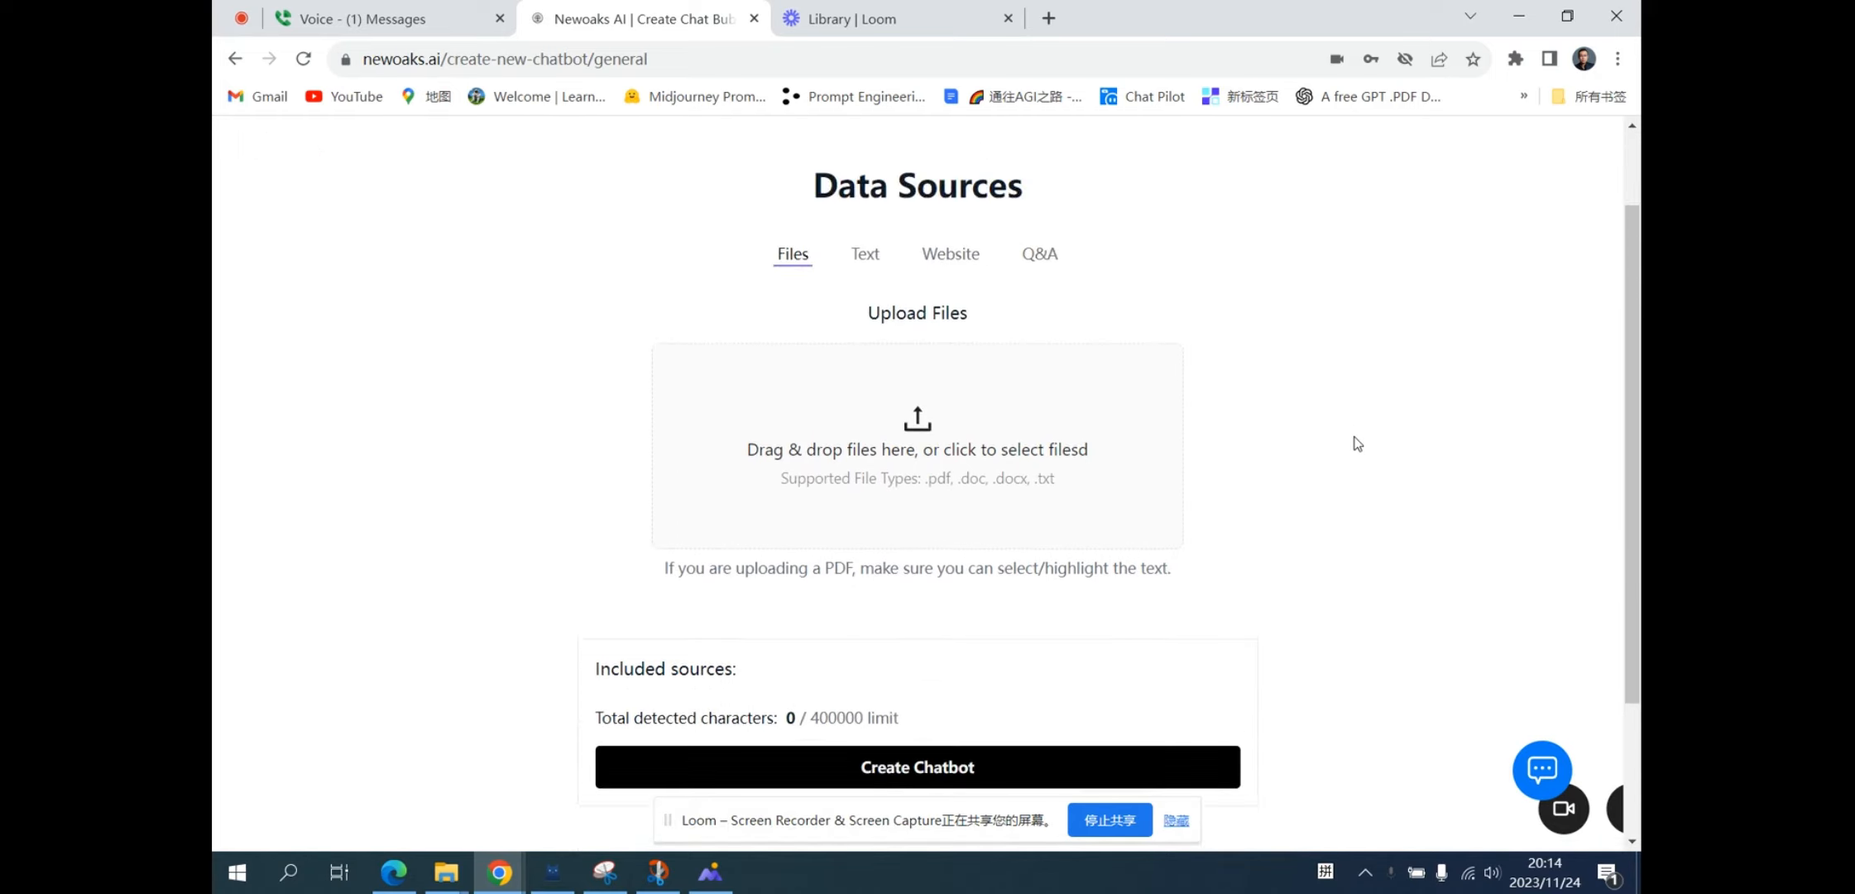
{"action": "left_click", "coordinate": [921, 429]}
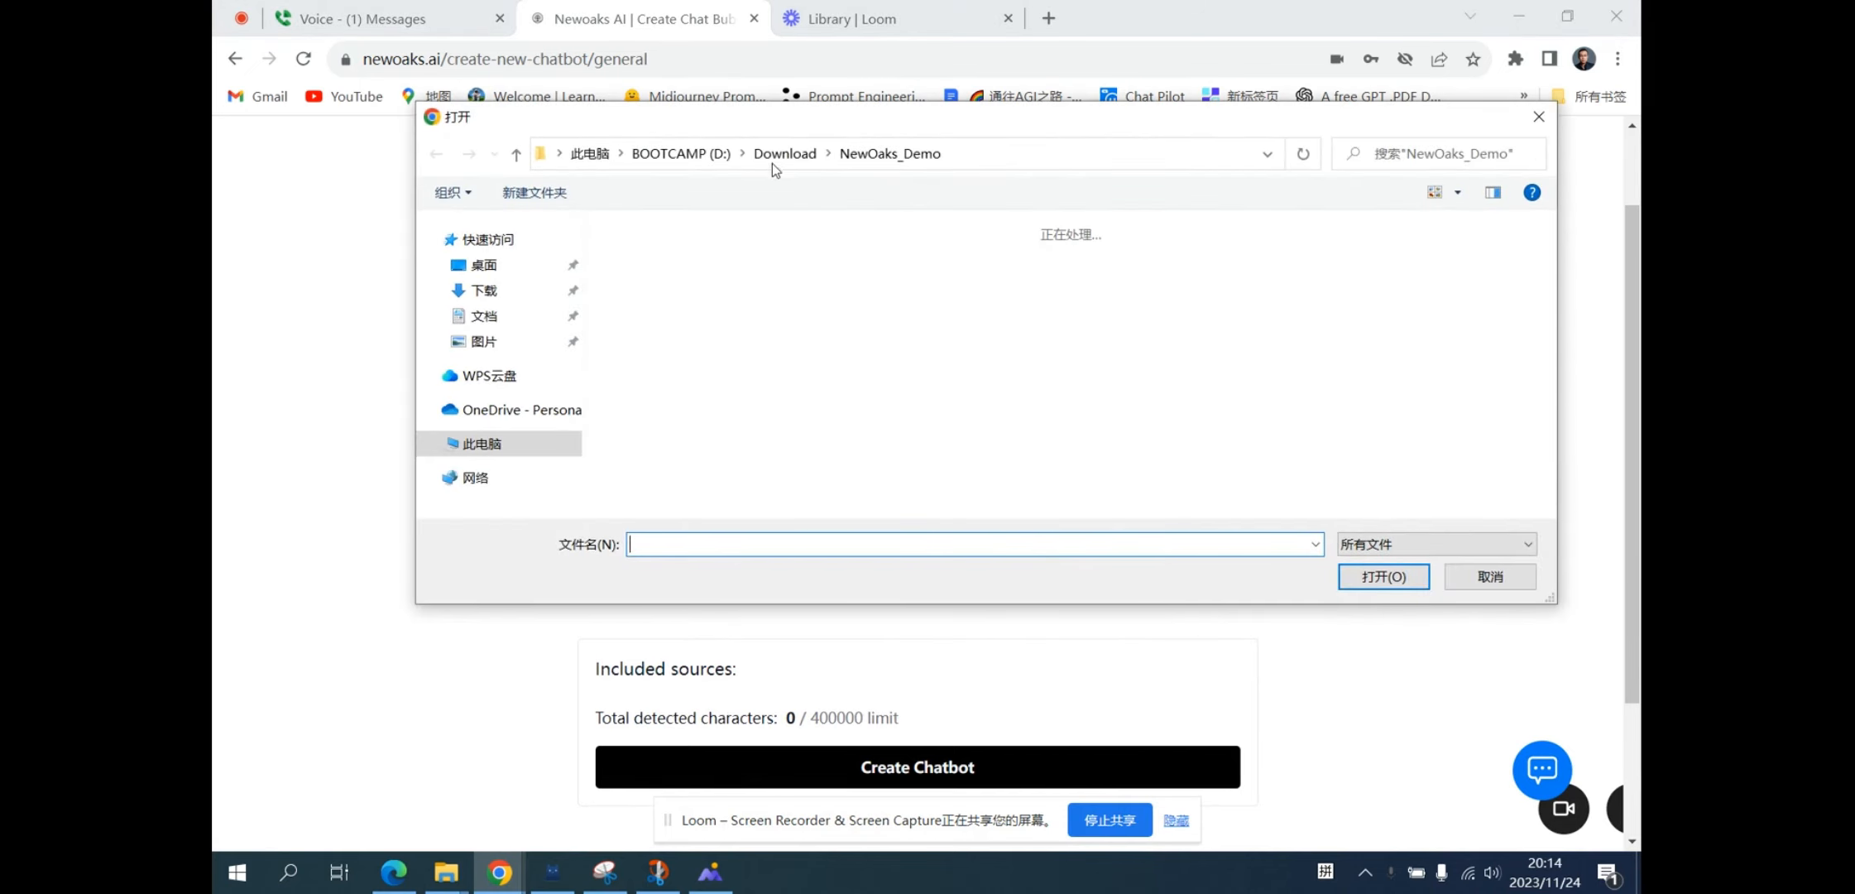
{"action": "left_click", "coordinate": [773, 160]}
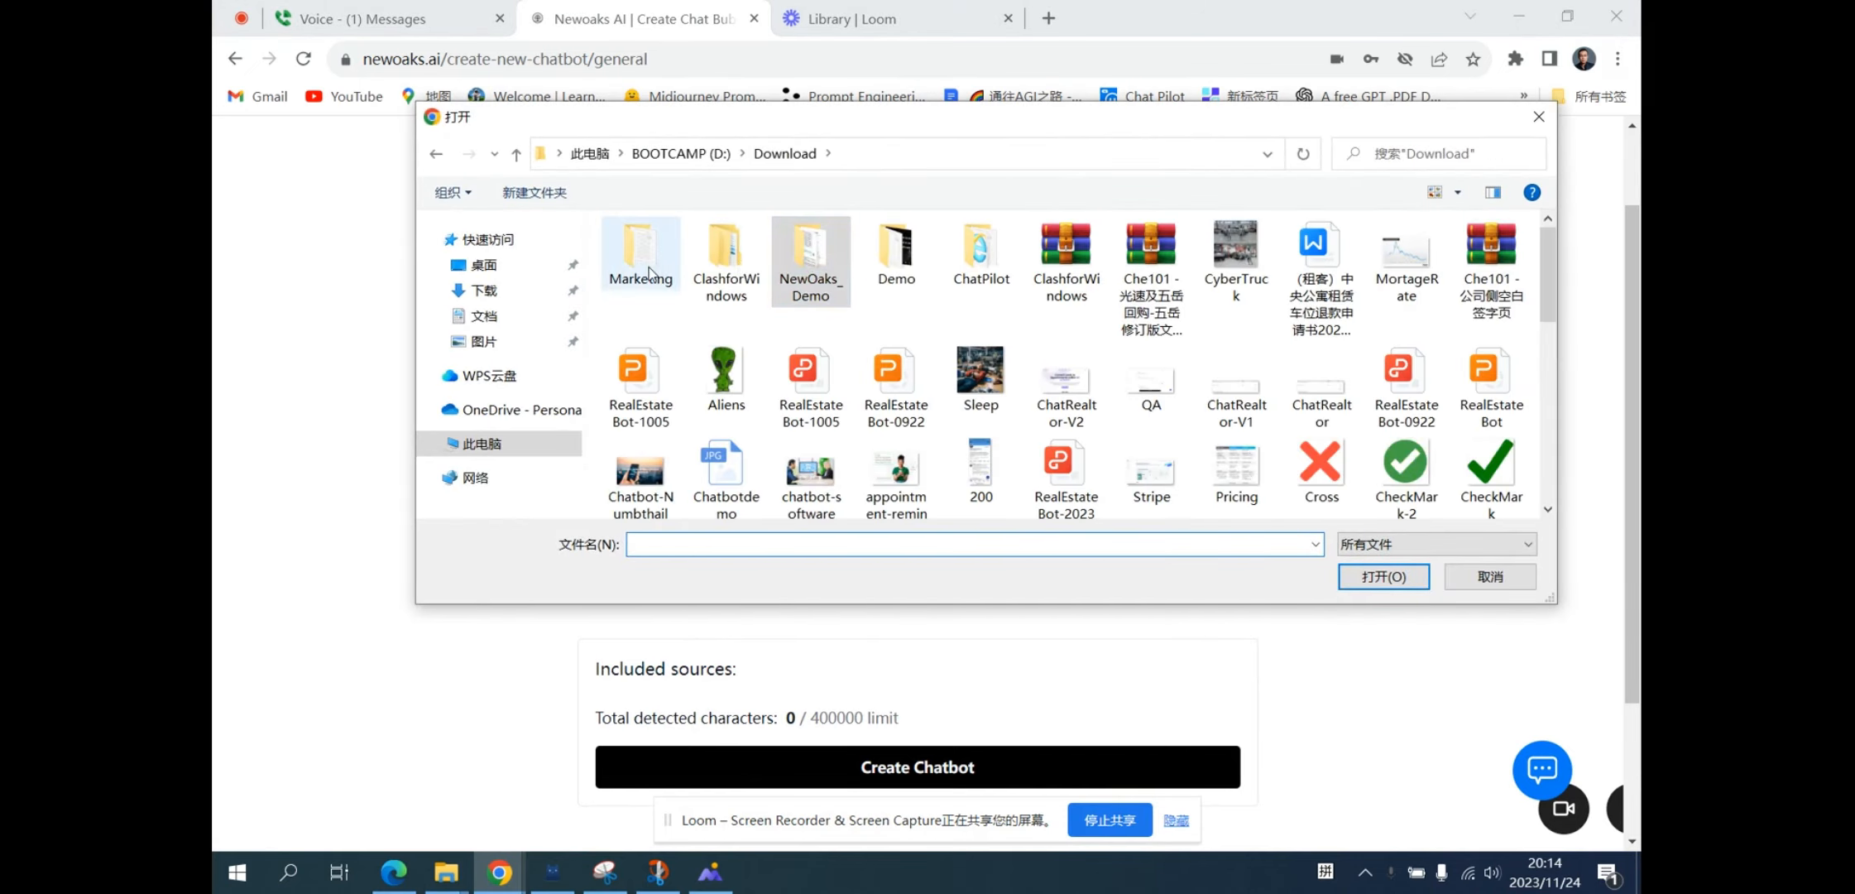
{"action": "double_click", "coordinate": [649, 273]}
{"action": "left_click", "coordinate": [699, 257]}
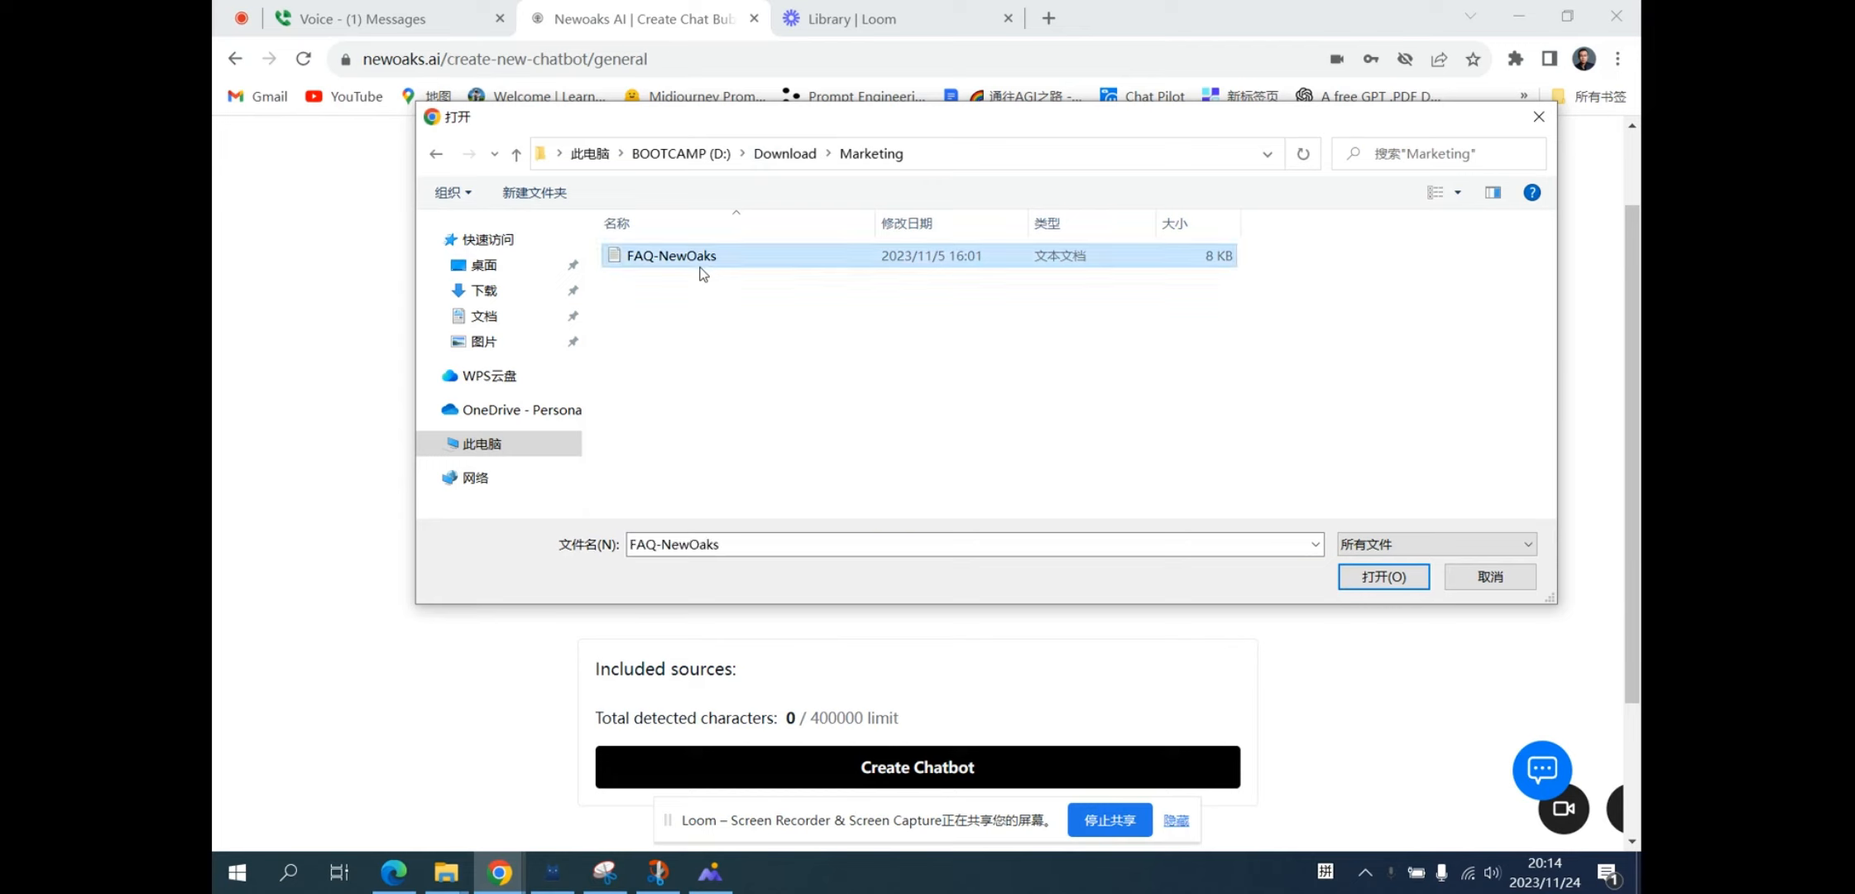
{"action": "left_click", "coordinate": [1384, 577]}
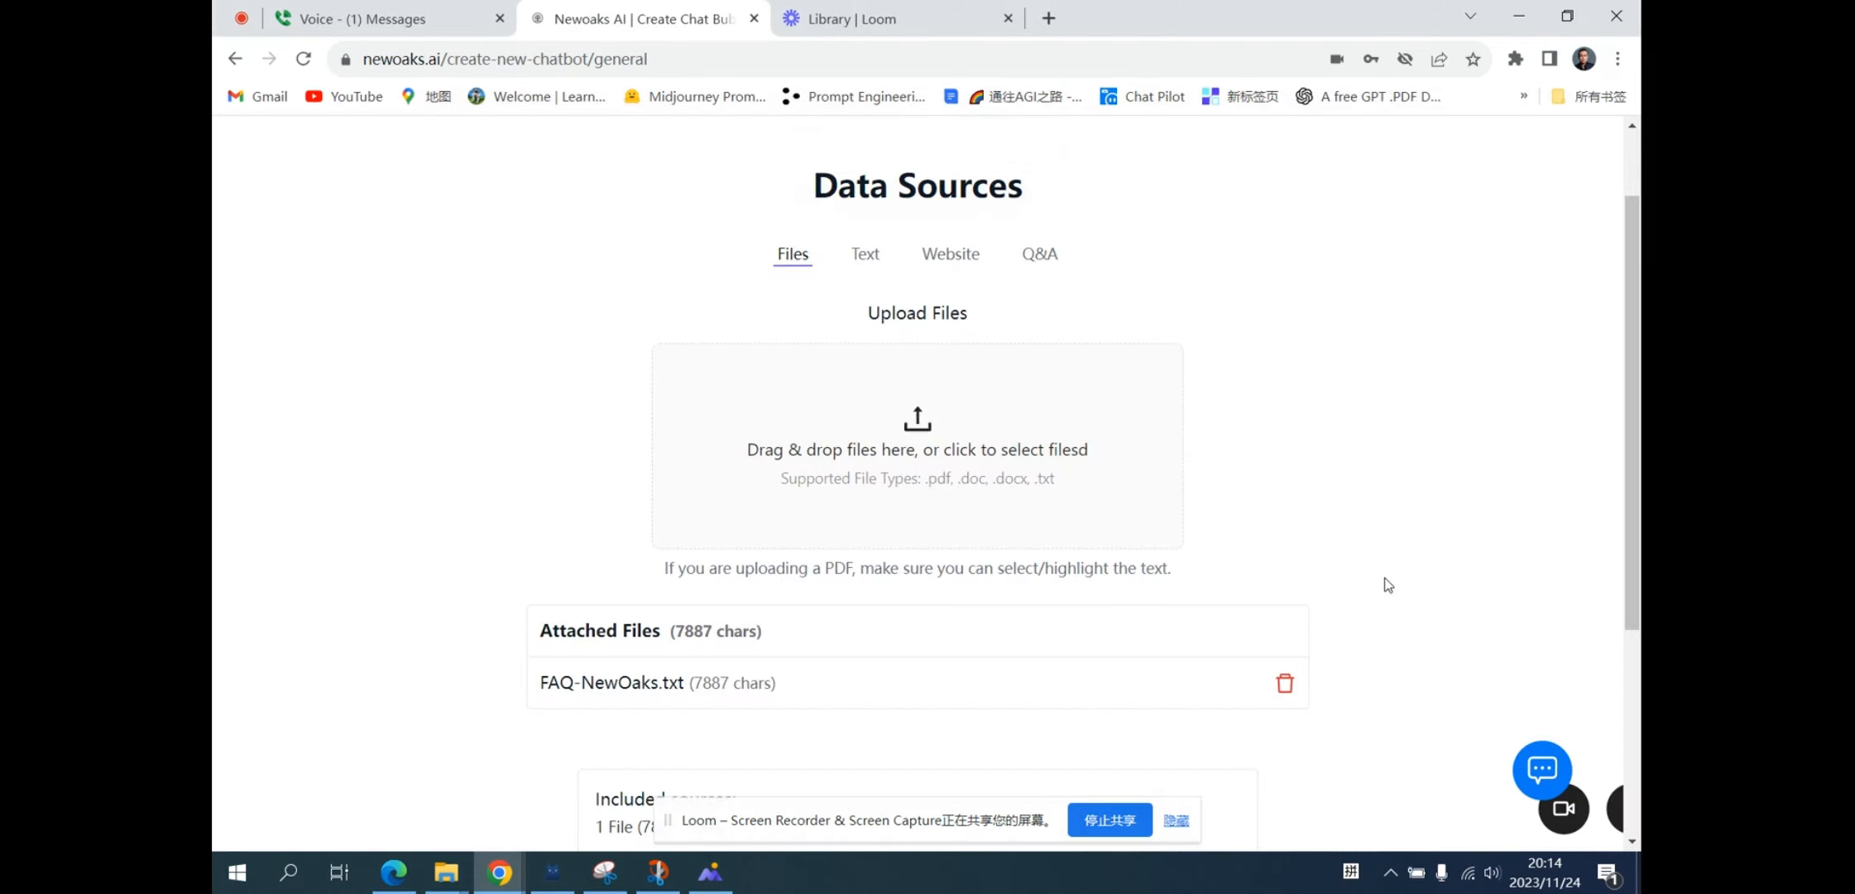
Create the chatbot from the attached FAQ-NewOaks.txt file.
{"action": "scroll", "coordinate": [1388, 584], "scroll_direction": "down", "scroll_amount": 1}
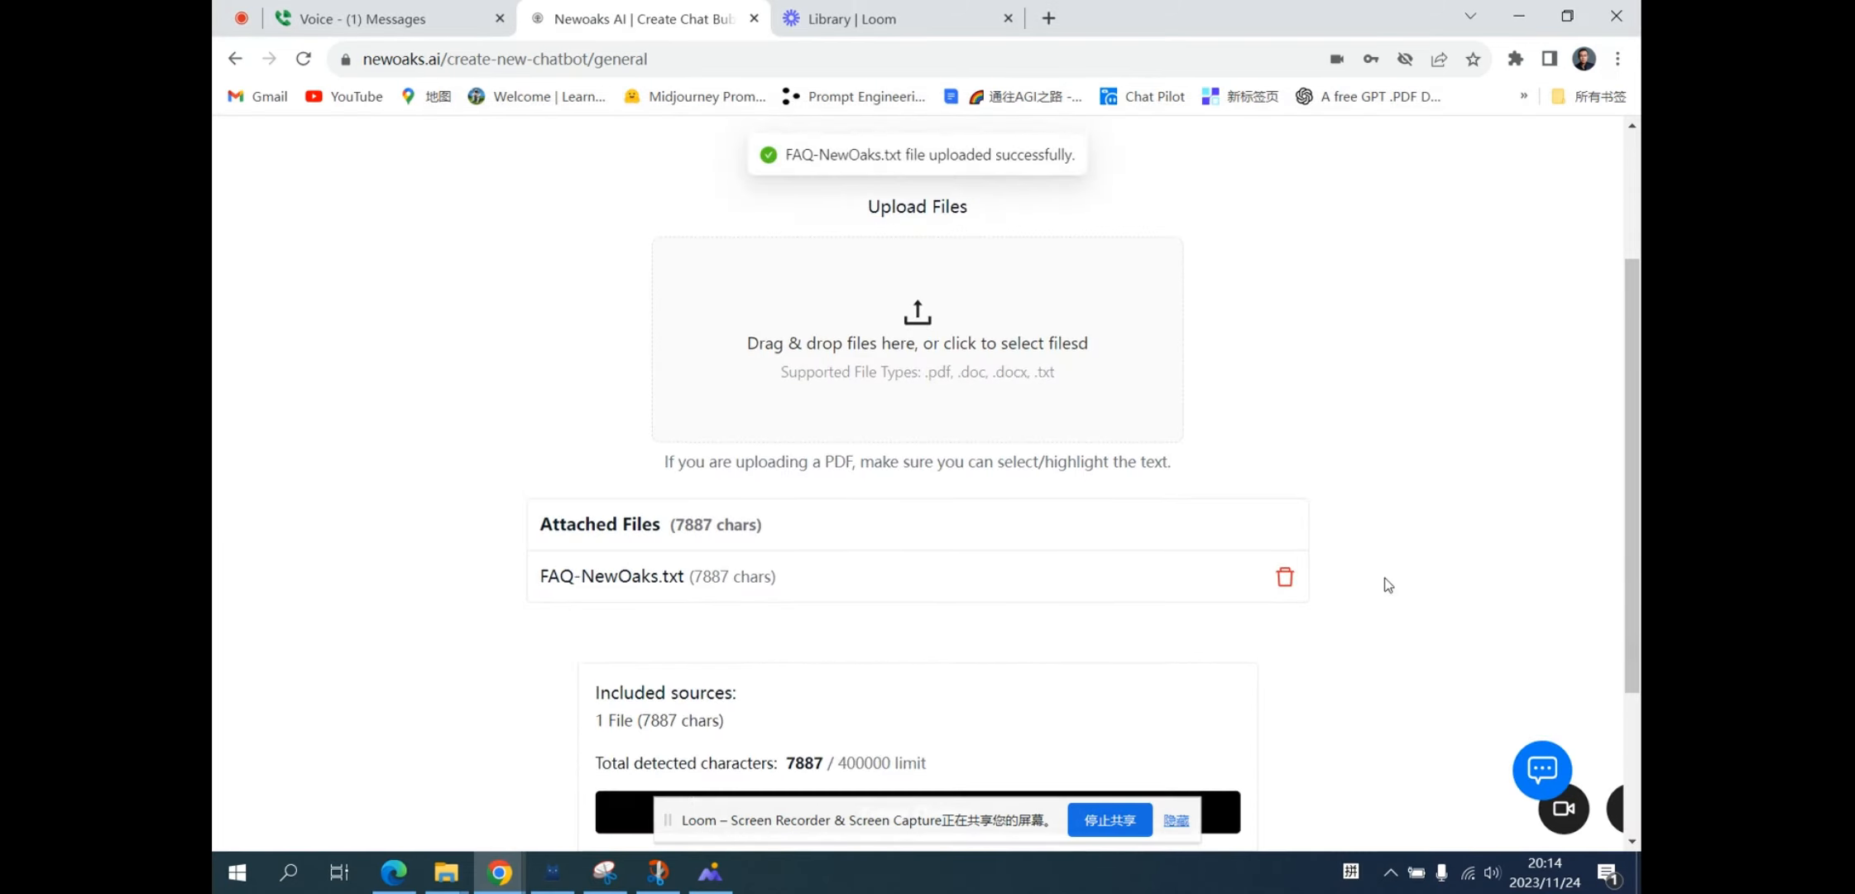
{"action": "scroll", "coordinate": [1388, 584], "scroll_direction": "down", "scroll_amount": 1}
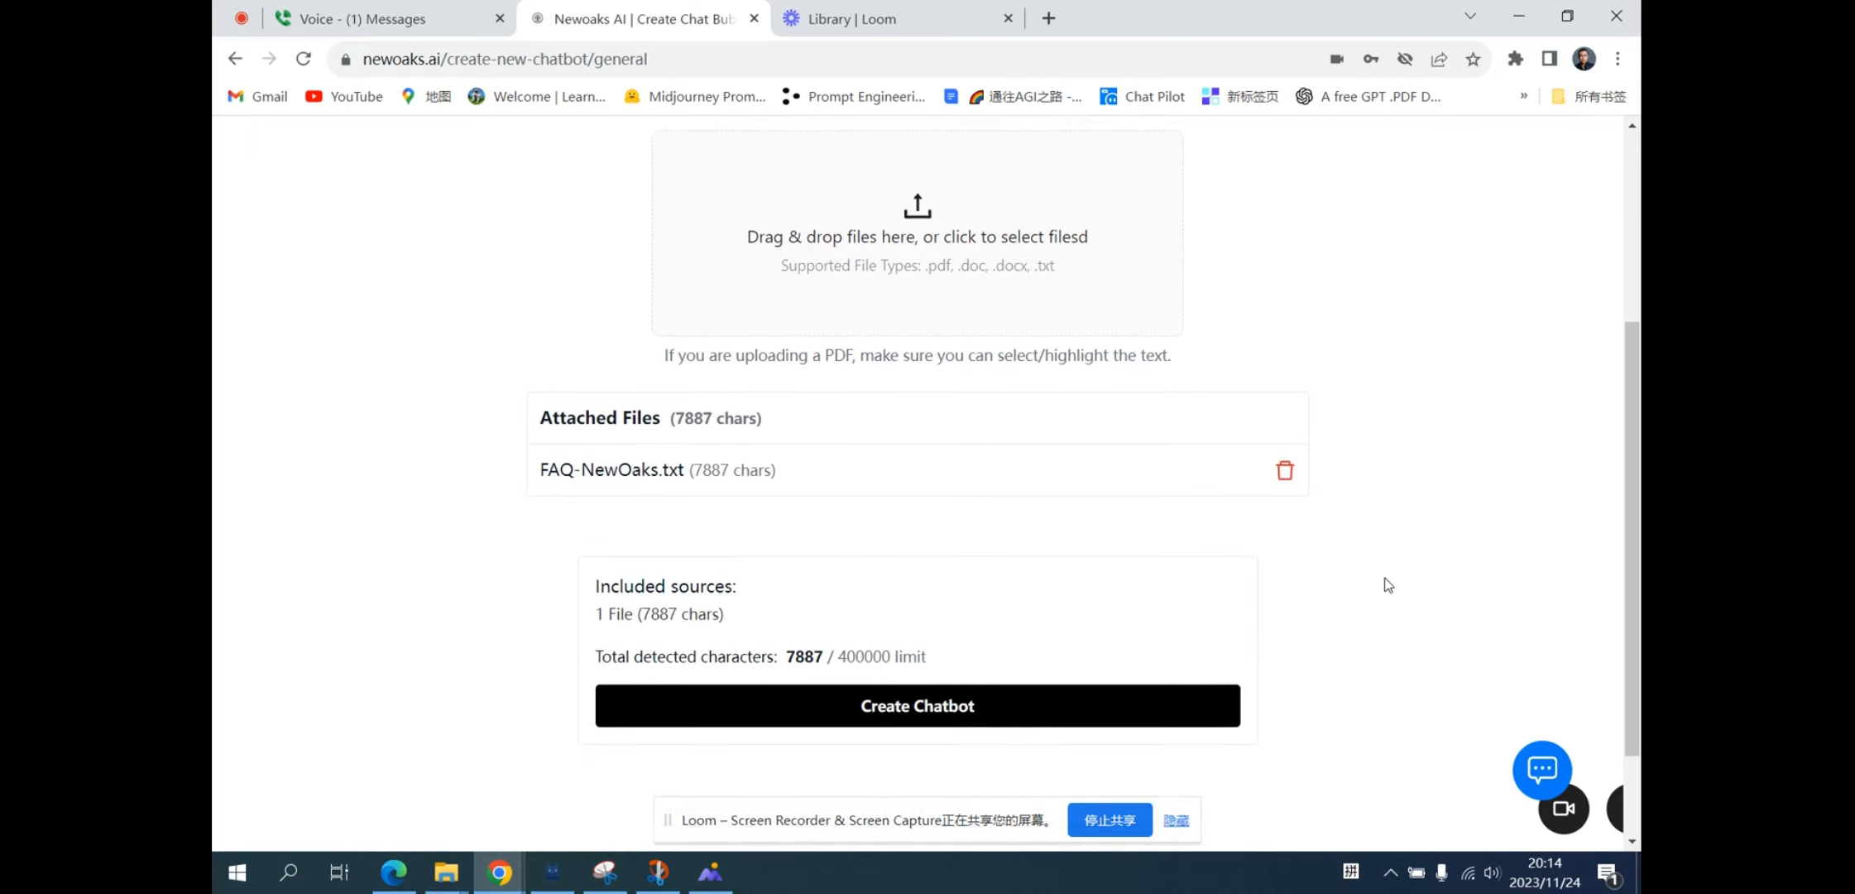
{"action": "left_click", "coordinate": [966, 708]}
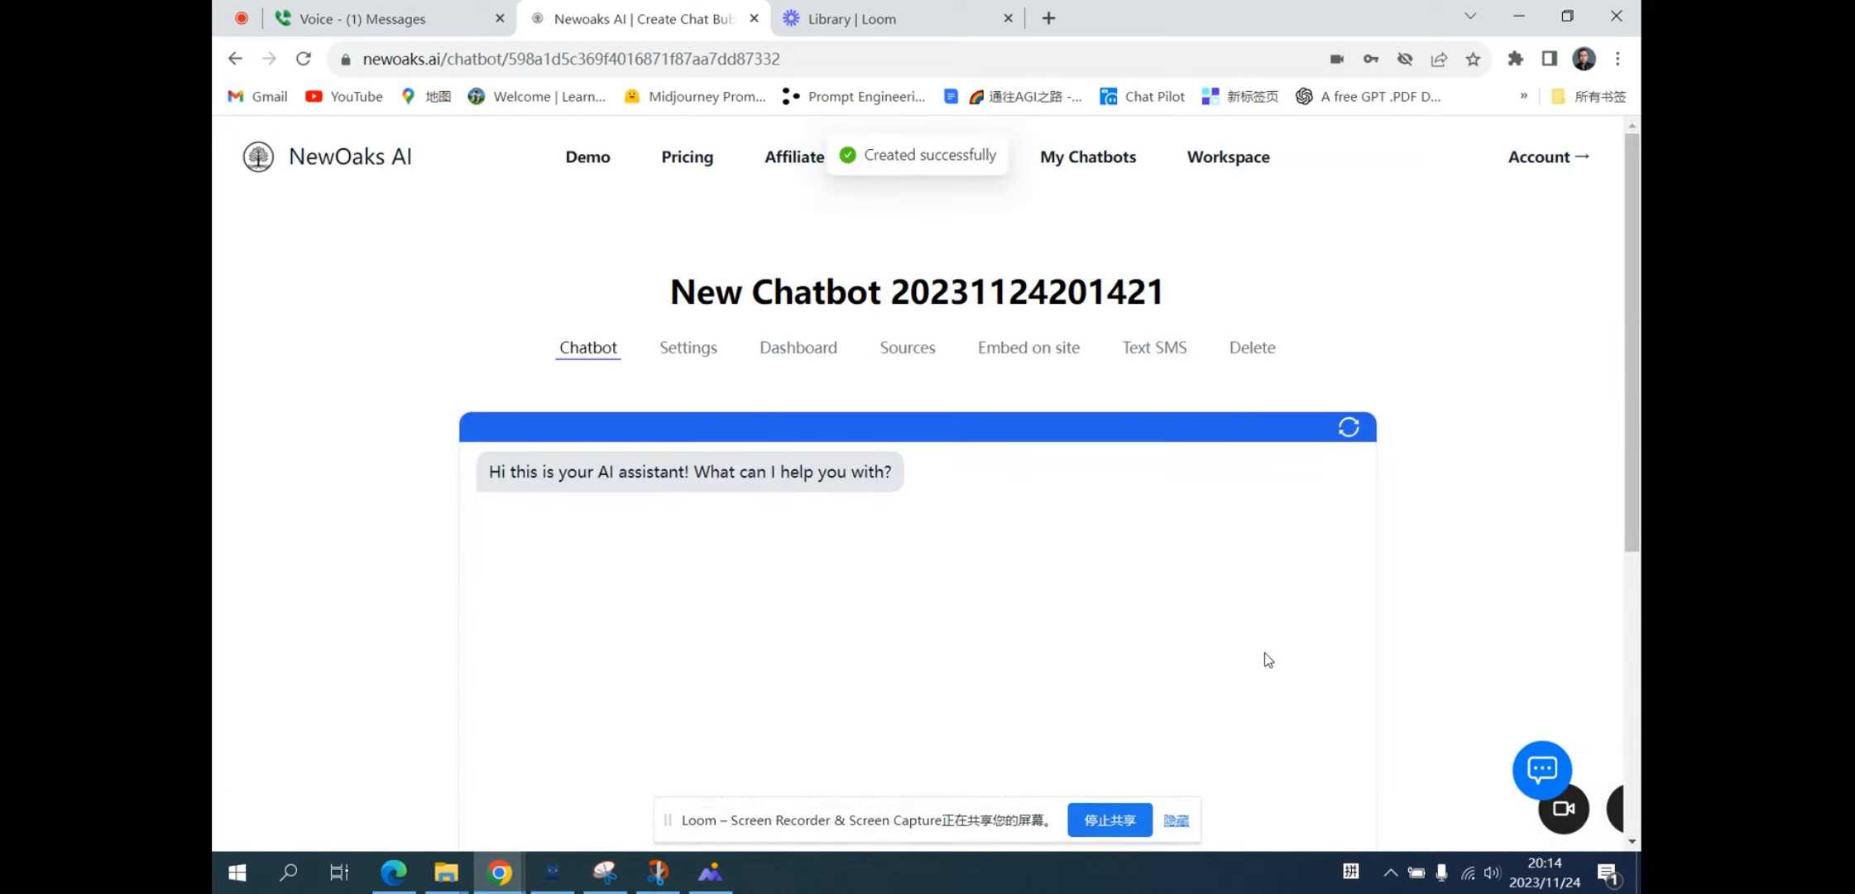
Test the new chatbot by sending it the message "tell me what is newoaks" and read its reply.
{"action": "scroll", "coordinate": [1425, 603], "scroll_direction": "down", "scroll_amount": 4}
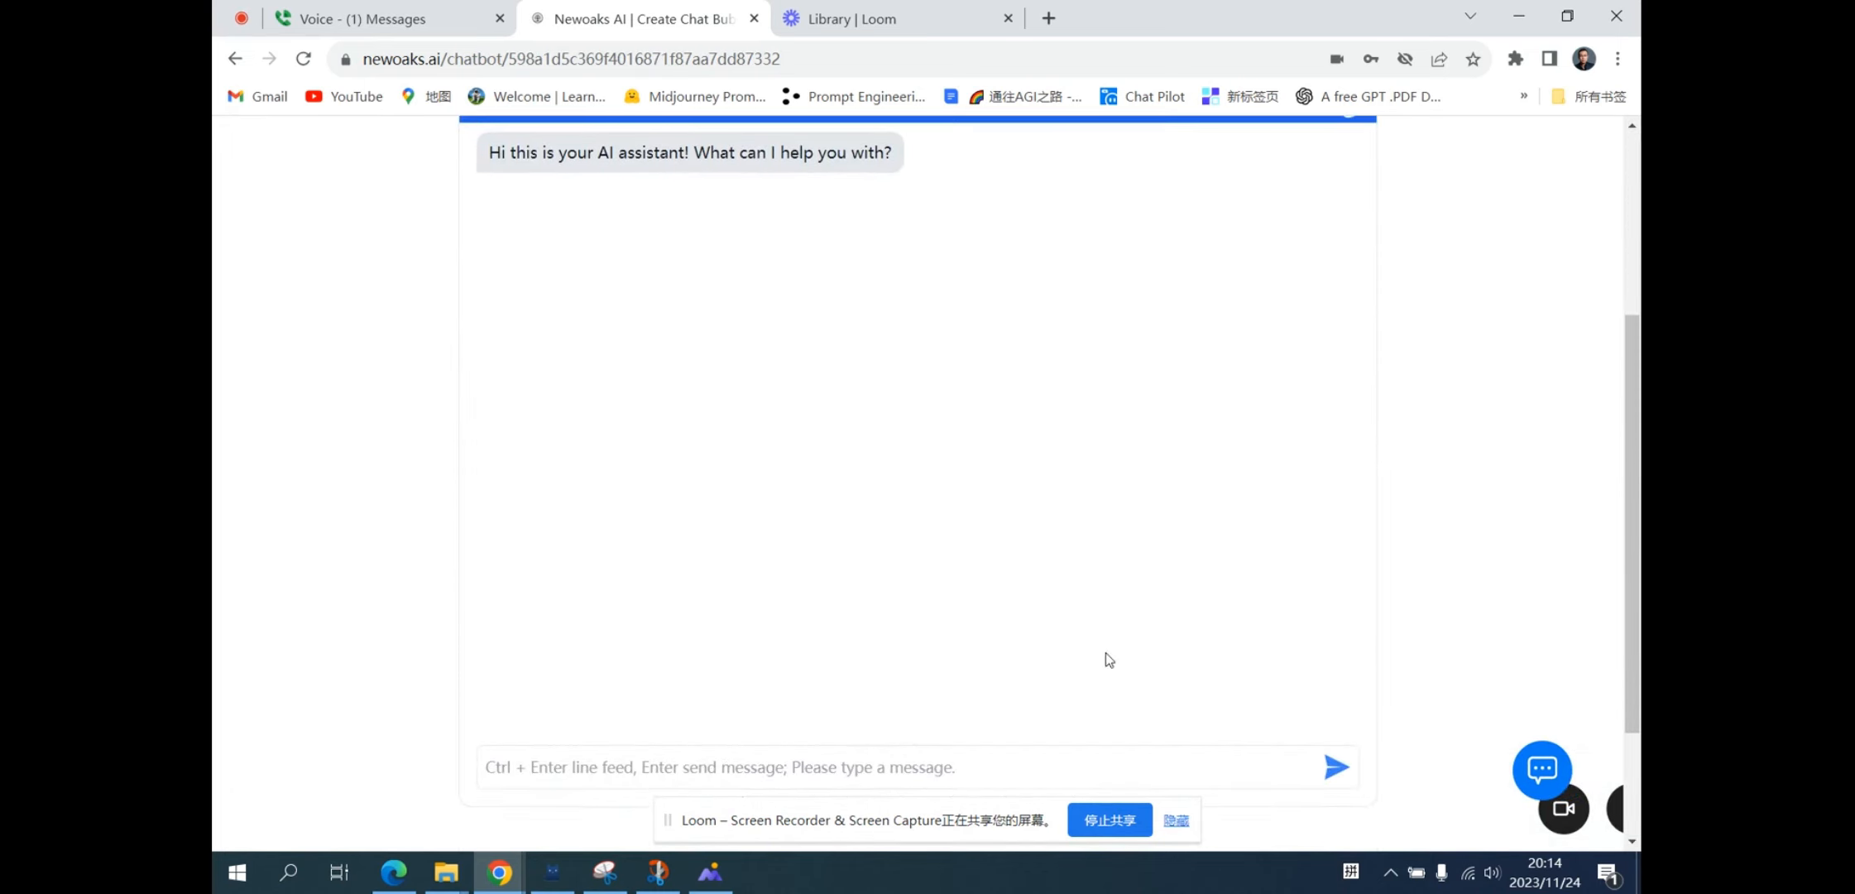
{"action": "scroll", "coordinate": [1061, 612], "scroll_direction": "up", "scroll_amount": 1}
{"action": "scroll", "coordinate": [1060, 613], "scroll_direction": "up", "scroll_amount": 2}
{"action": "scroll", "coordinate": [1060, 612], "scroll_direction": "down", "scroll_amount": 5}
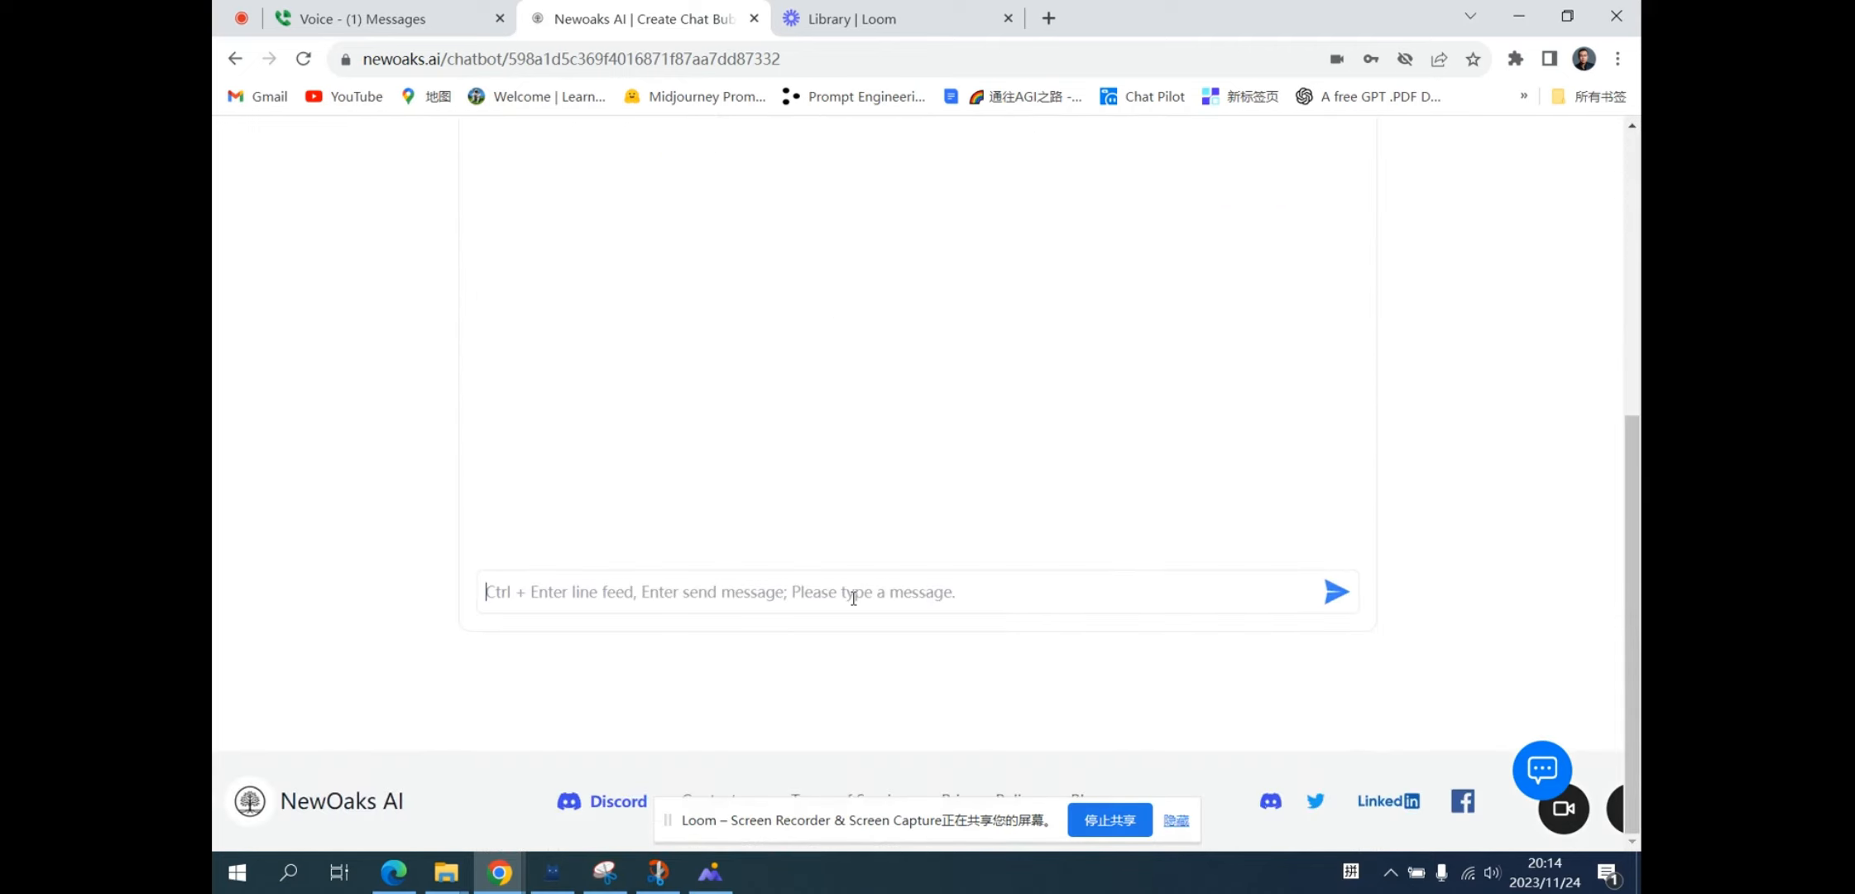
{"action": "type", "text": "tell me "}
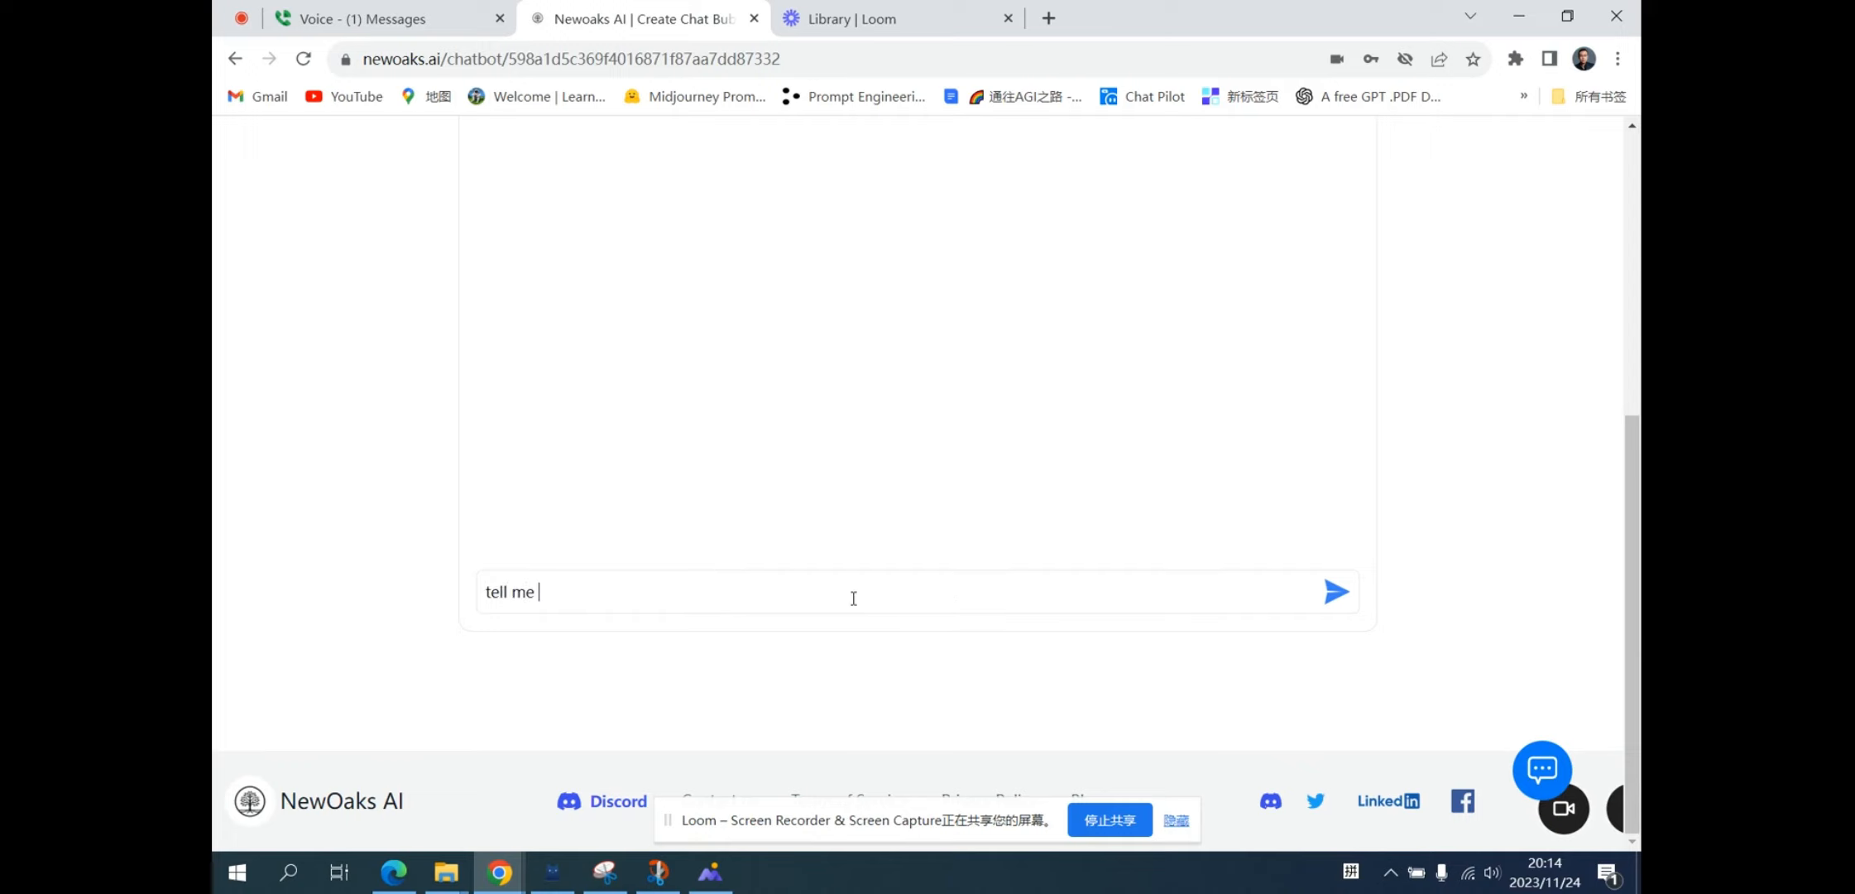
{"action": "type", "text": "what is newoaks"}
{"action": "key", "text": "Return"}
{"action": "scroll", "coordinate": [1438, 490], "scroll_direction": "up", "scroll_amount": 5}
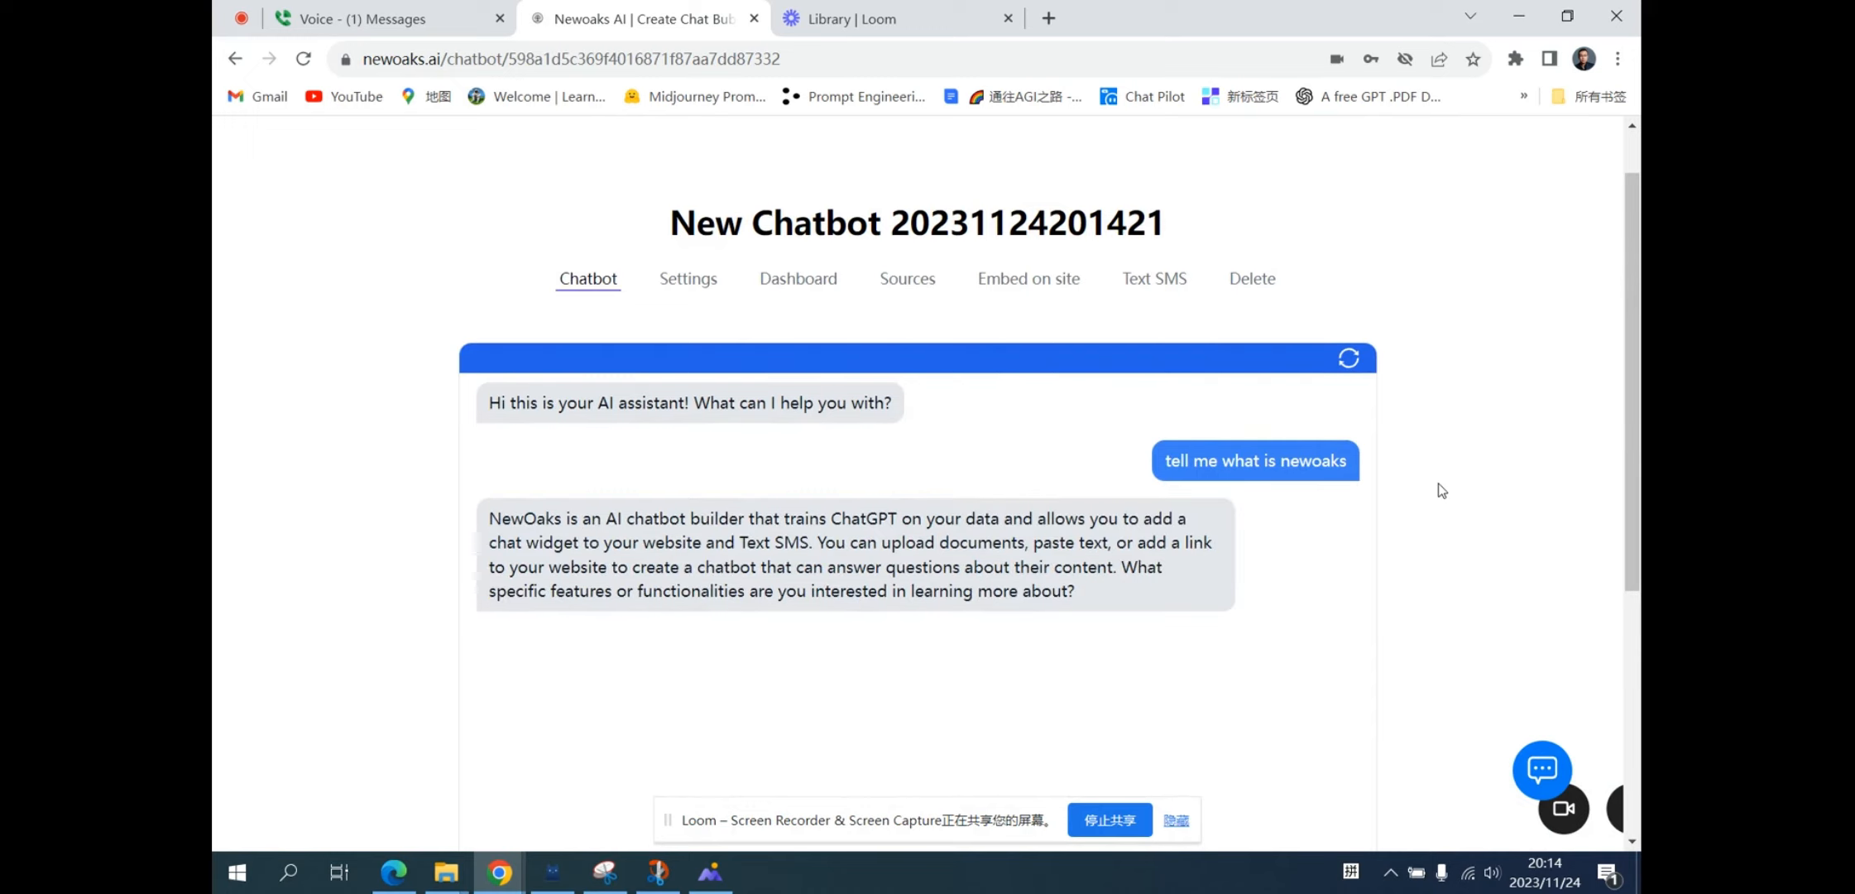
Examine the chatbot's data source options for files, text, website crawling or sitemap, and Q&A, including the retraining option.
{"action": "left_click", "coordinate": [908, 283]}
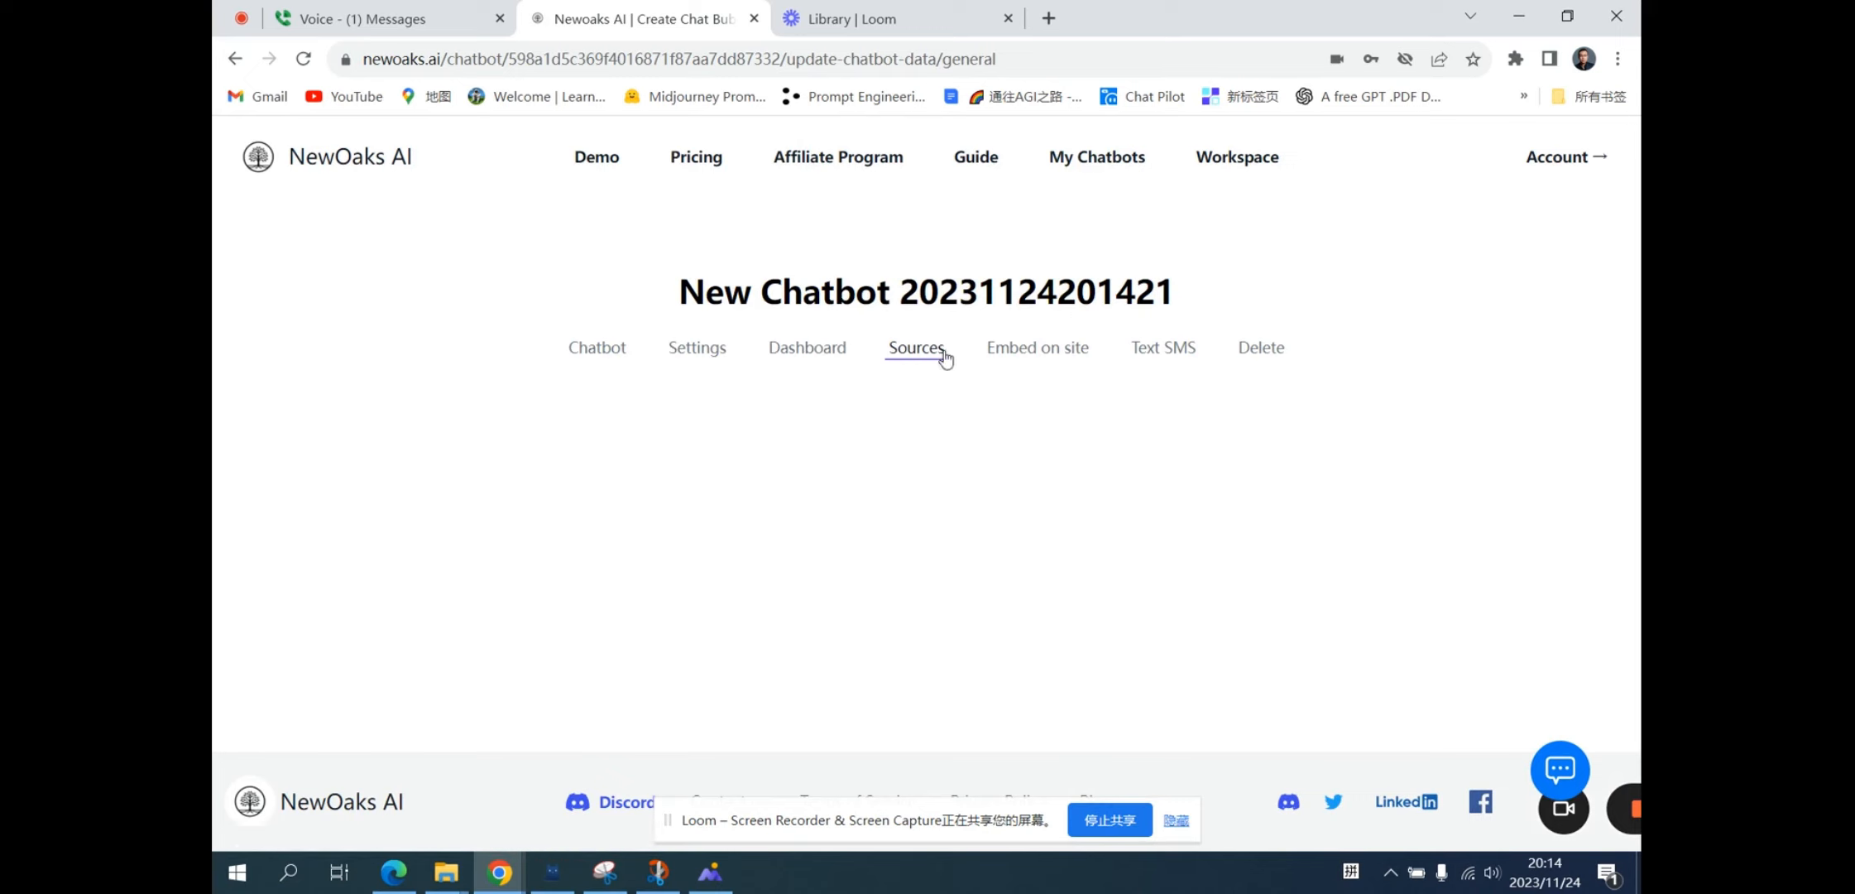
{"action": "scroll", "coordinate": [1483, 389], "scroll_direction": "down", "scroll_amount": 1}
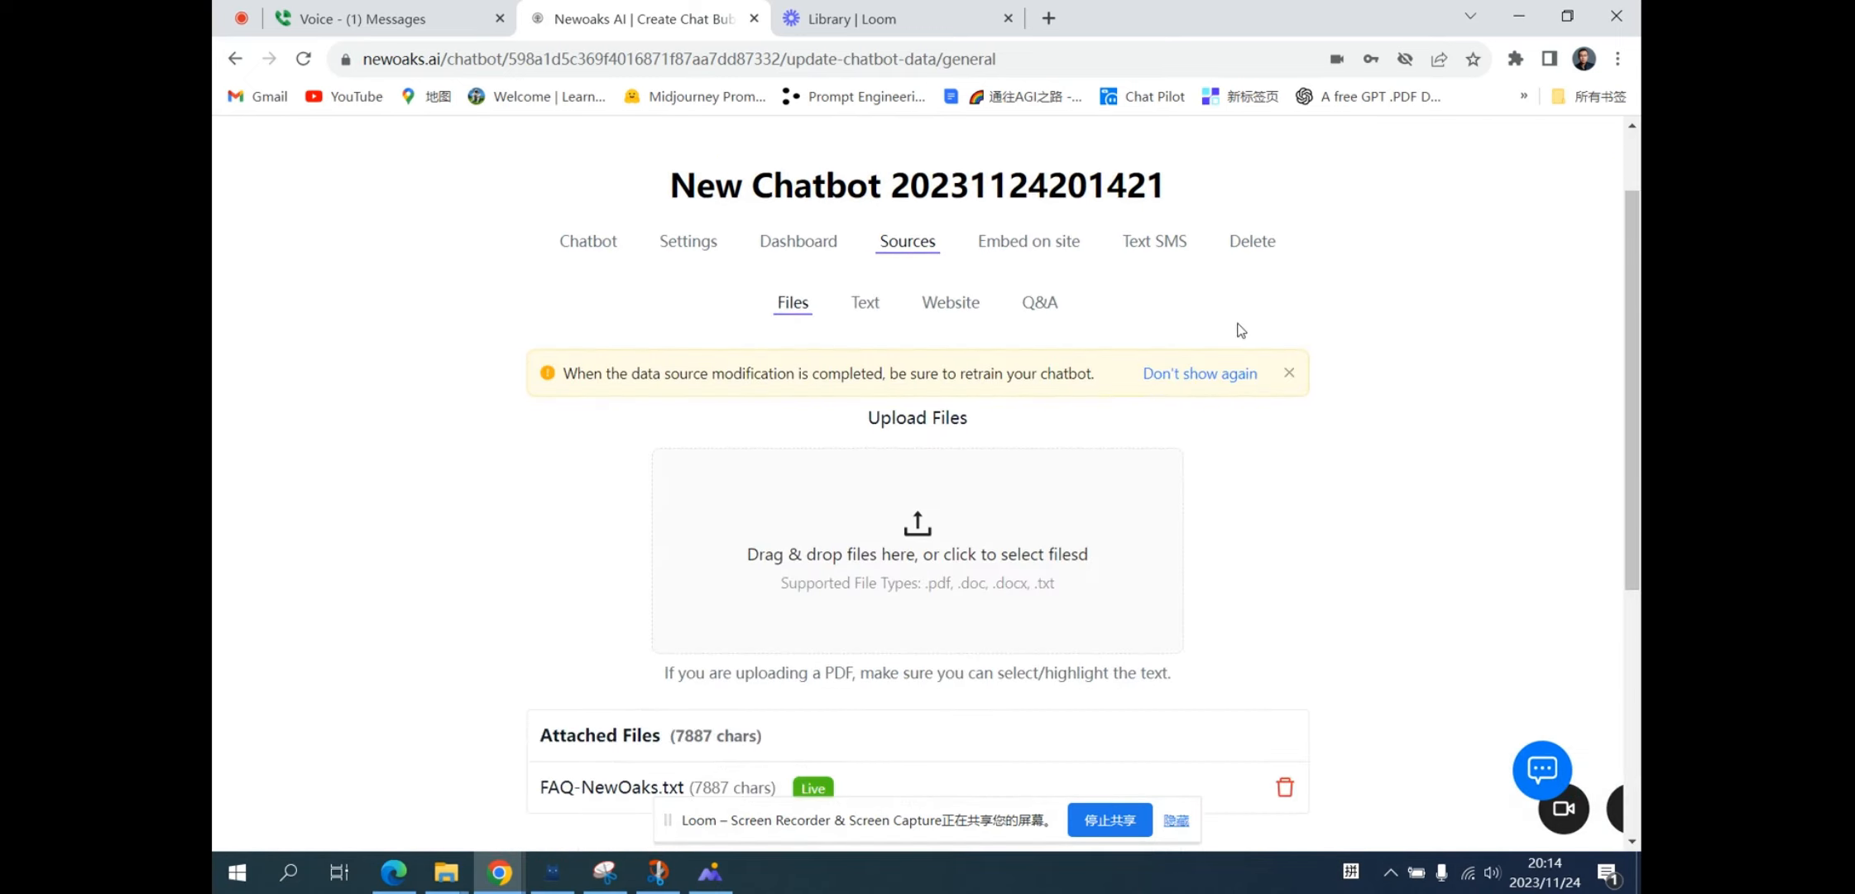
{"action": "left_click", "coordinate": [866, 303]}
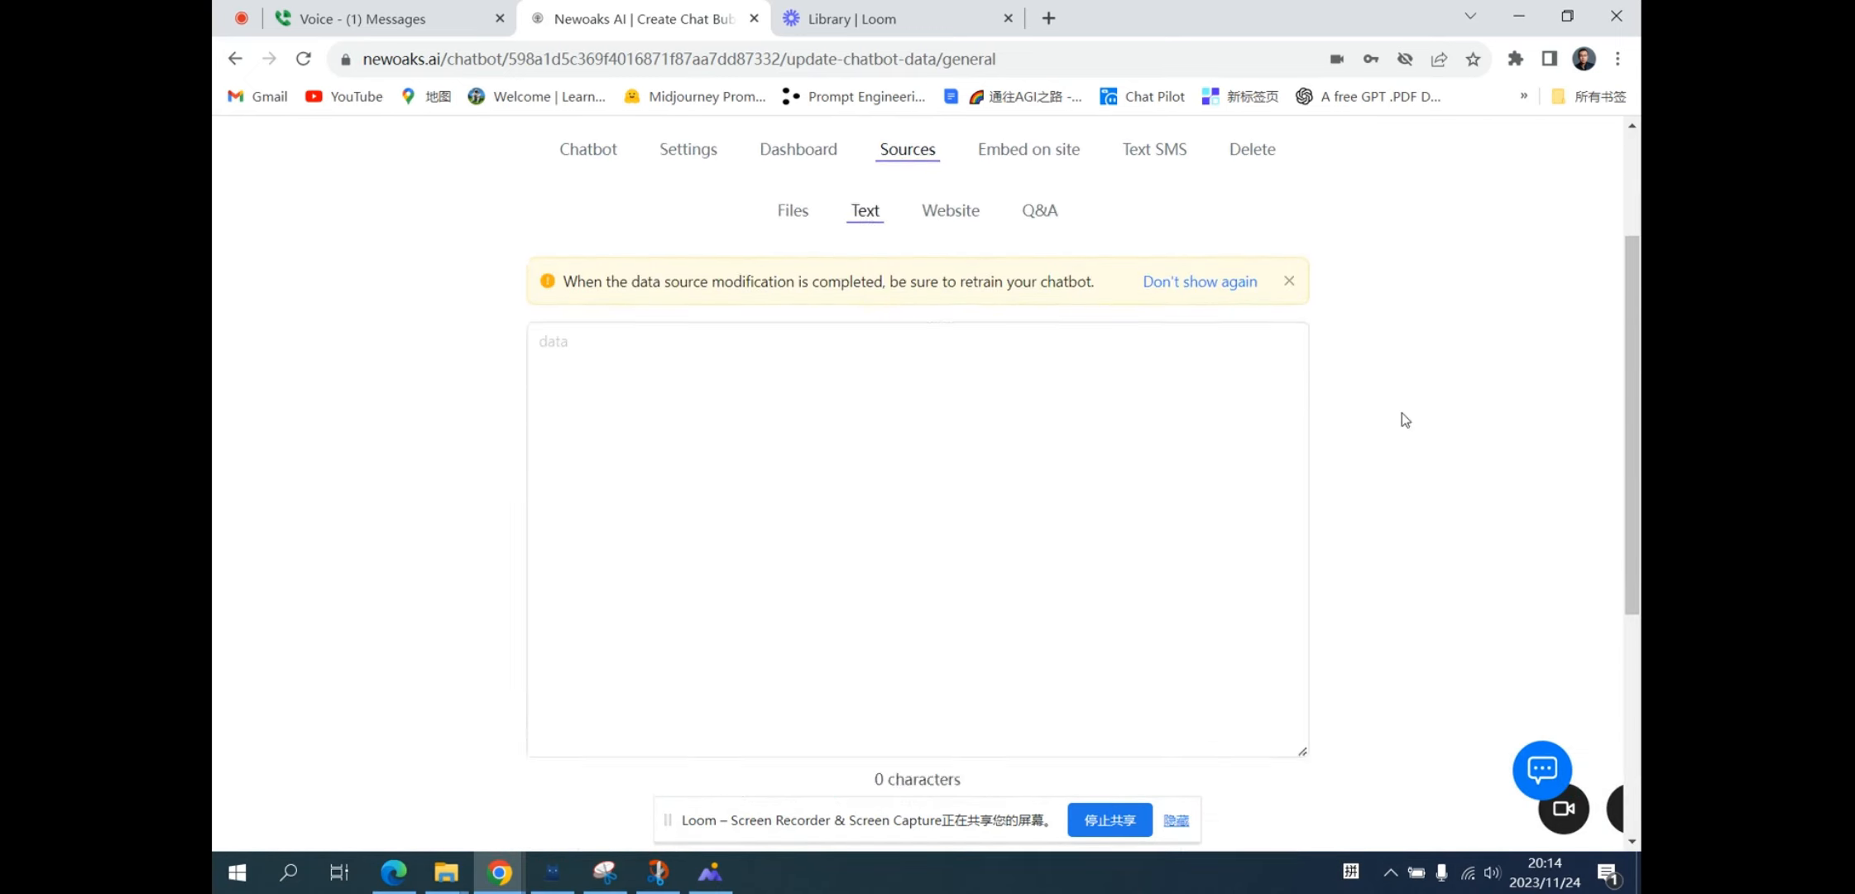
{"action": "scroll", "coordinate": [1402, 411], "scroll_direction": "down", "scroll_amount": 2}
{"action": "scroll", "coordinate": [1402, 413], "scroll_direction": "up", "scroll_amount": 5}
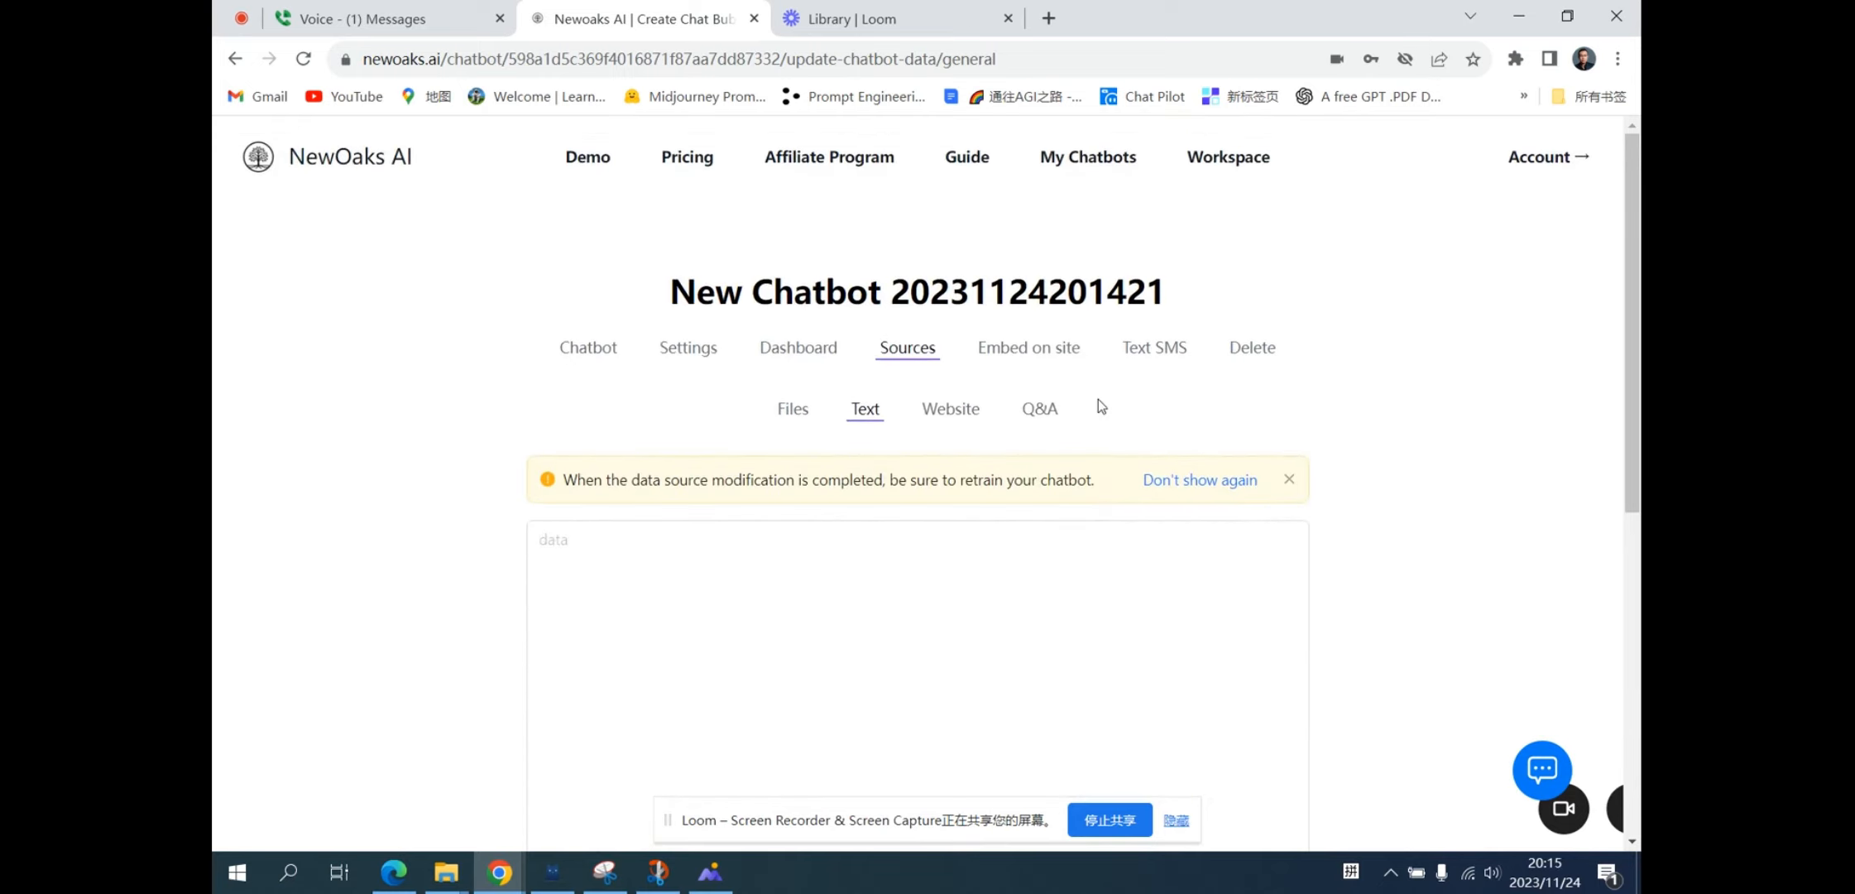
{"action": "left_click", "coordinate": [951, 409]}
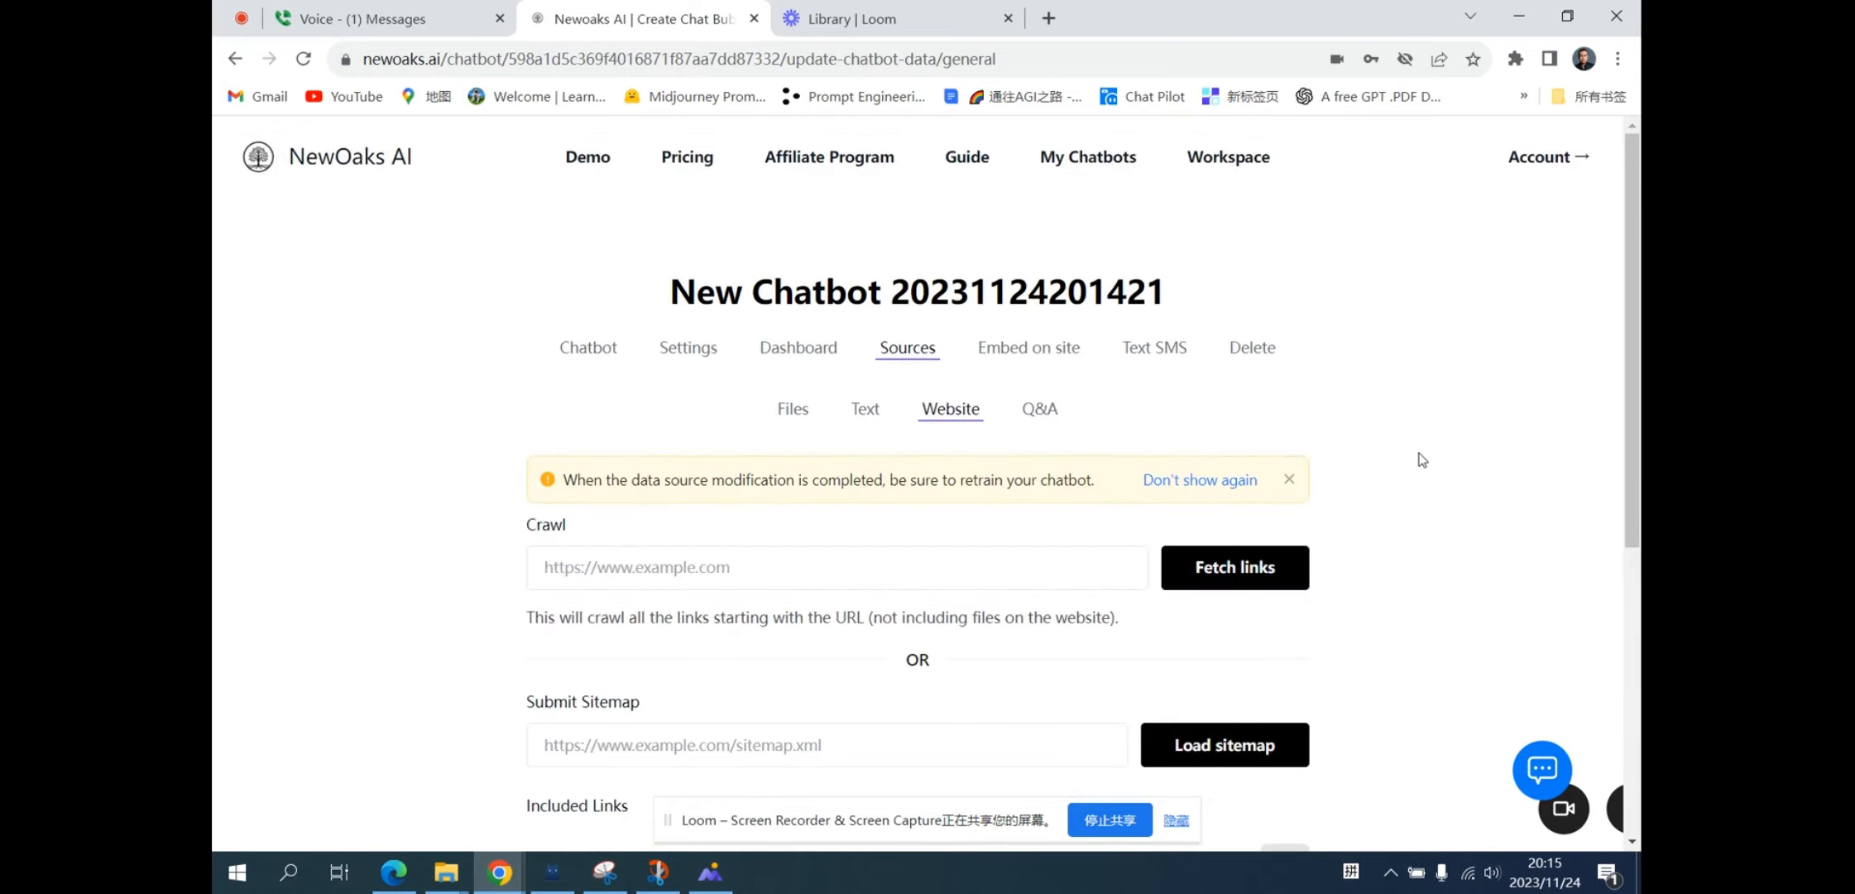
{"action": "scroll", "coordinate": [1421, 460], "scroll_direction": "down", "scroll_amount": 2}
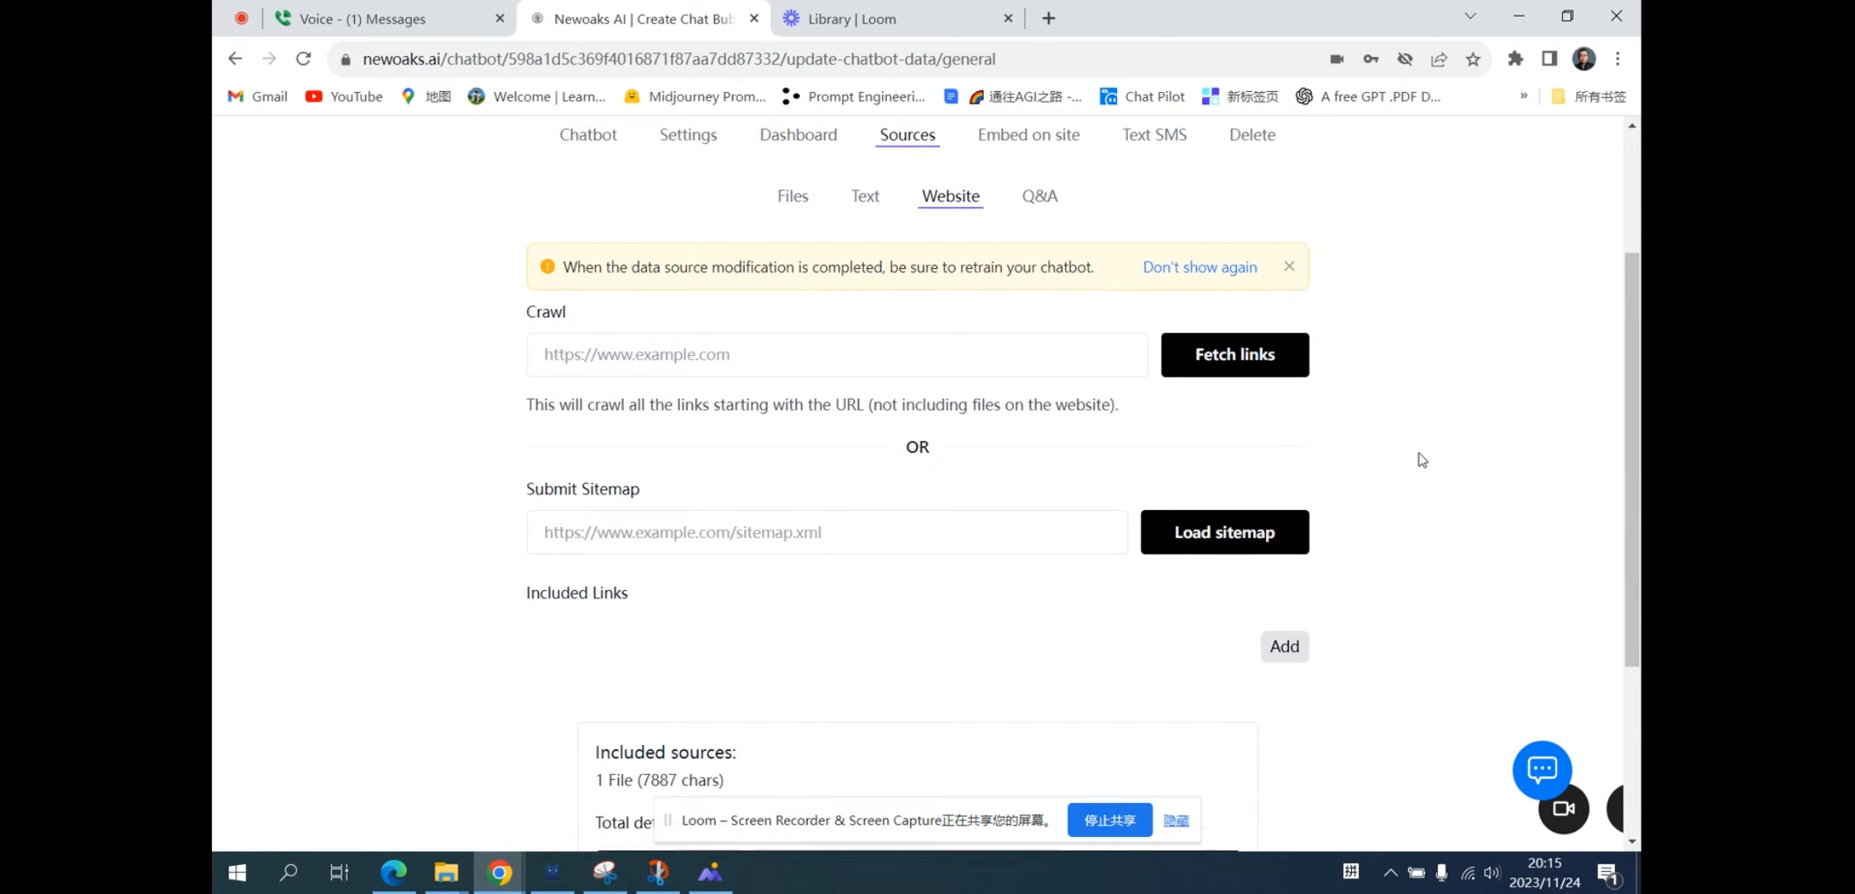
{"action": "scroll", "coordinate": [1422, 460], "scroll_direction": "up", "scroll_amount": 2}
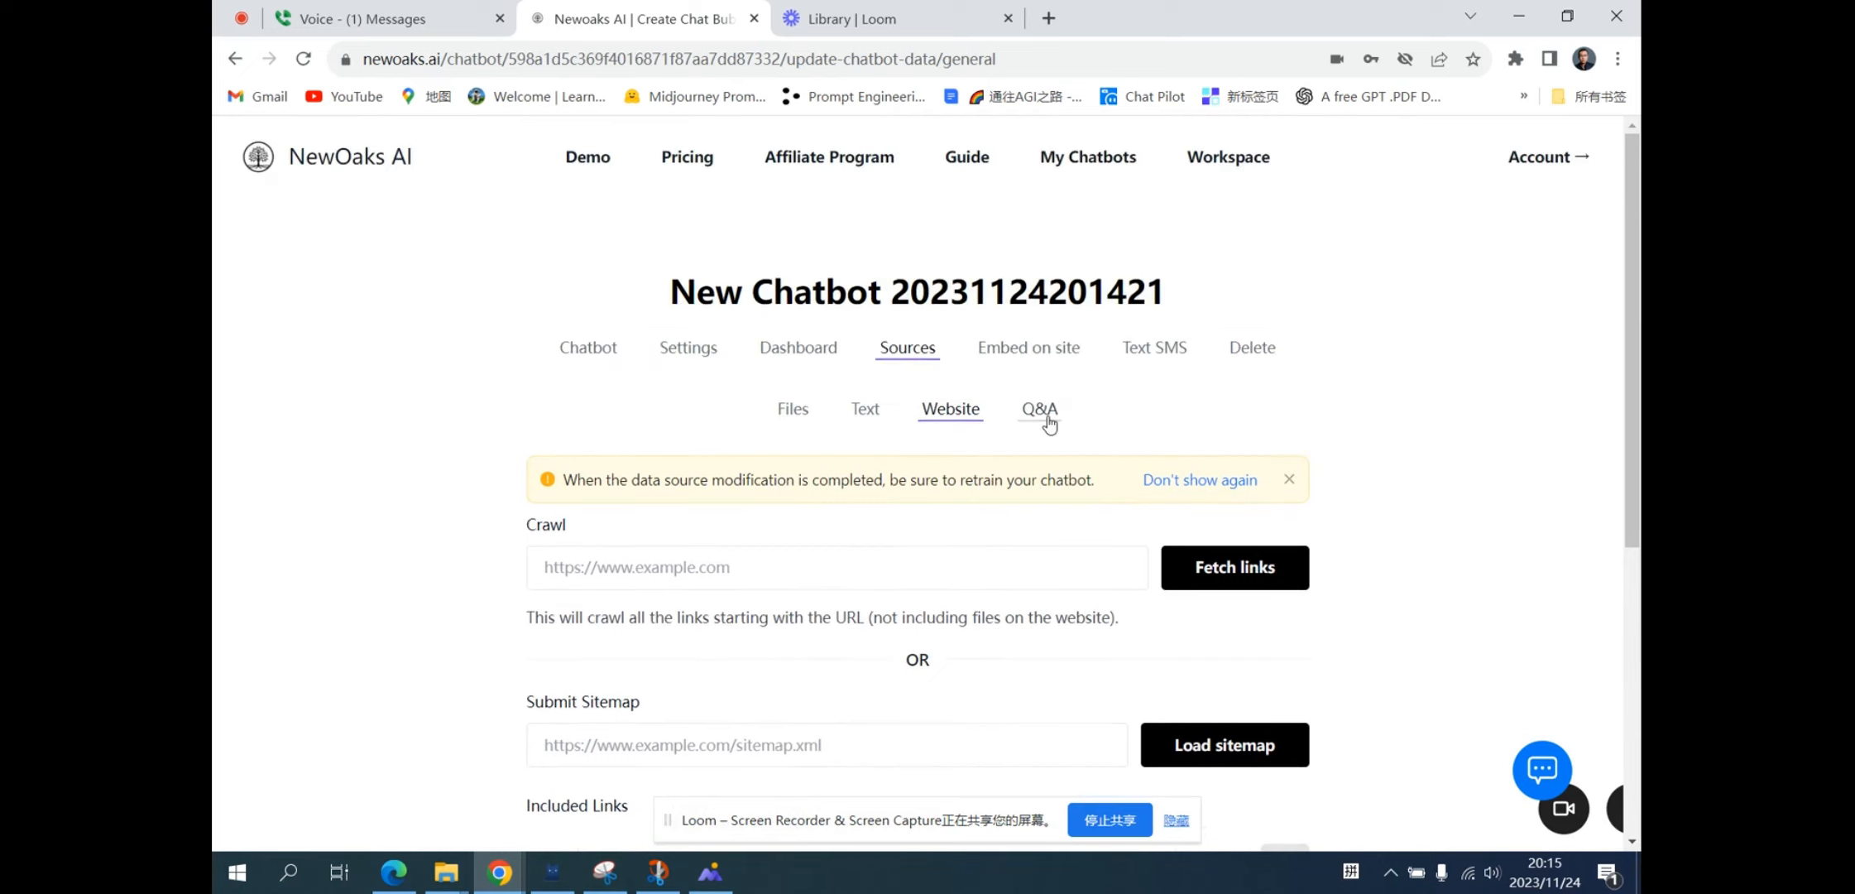
{"action": "left_click", "coordinate": [1054, 424]}
{"action": "scroll", "coordinate": [1420, 426], "scroll_direction": "down", "scroll_amount": 2}
{"action": "scroll", "coordinate": [1420, 427], "scroll_direction": "down", "scroll_amount": 1}
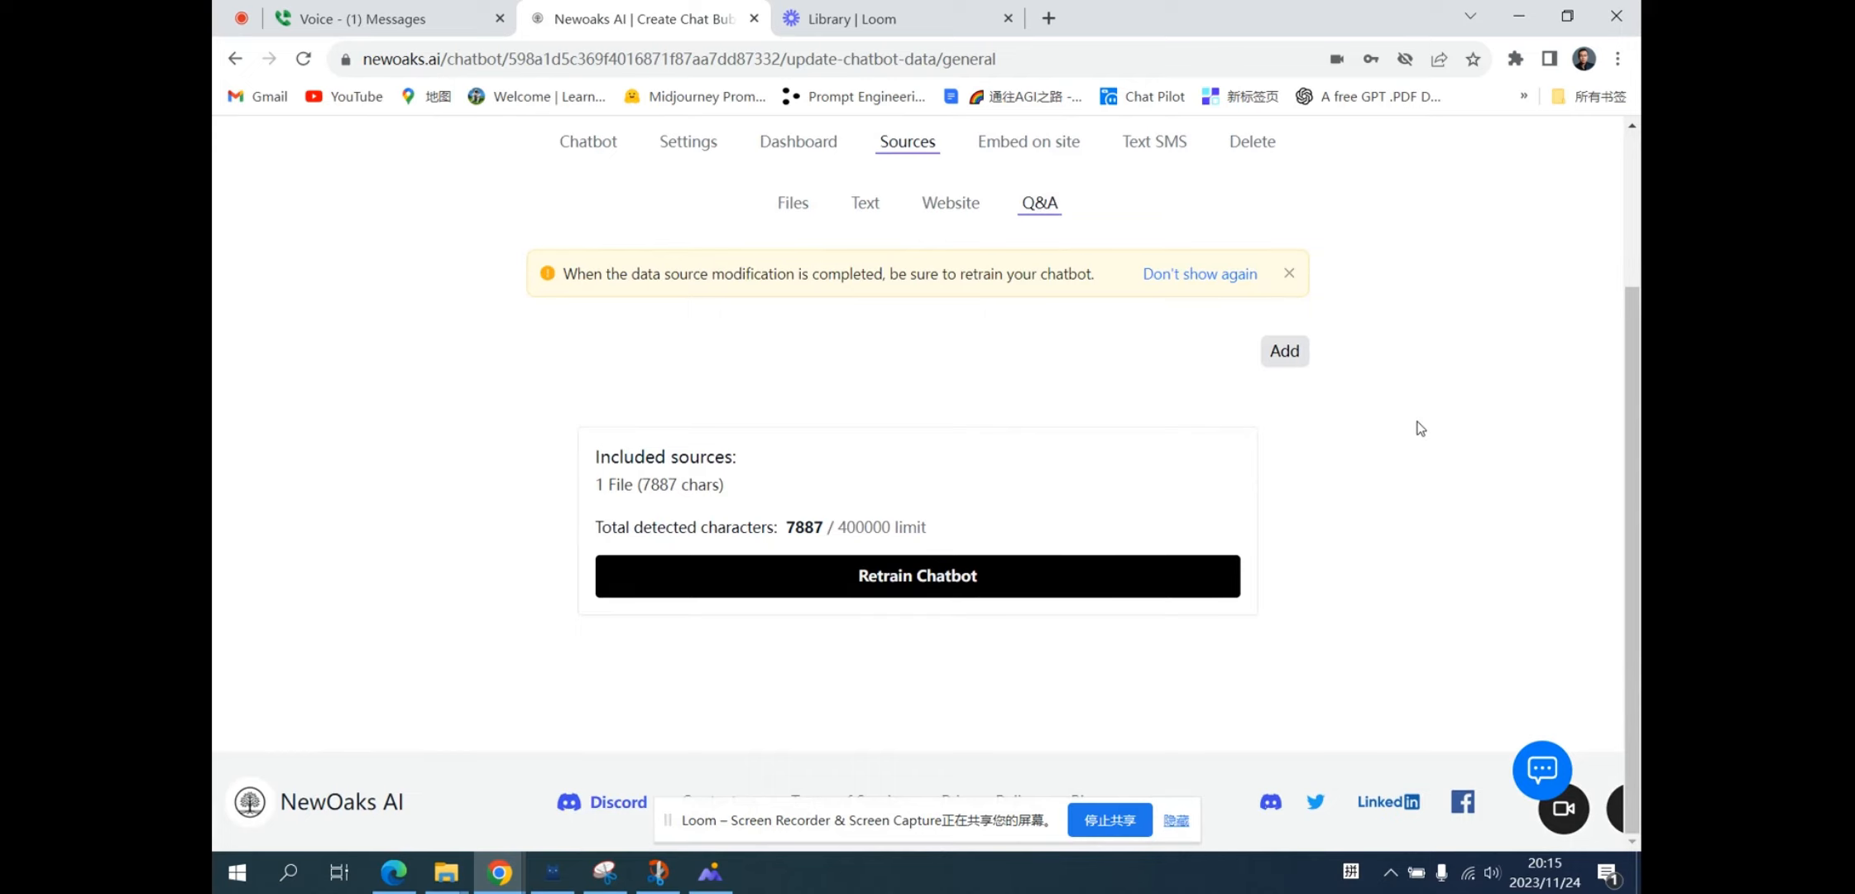
{"action": "scroll", "coordinate": [1420, 428], "scroll_direction": "up", "scroll_amount": 1}
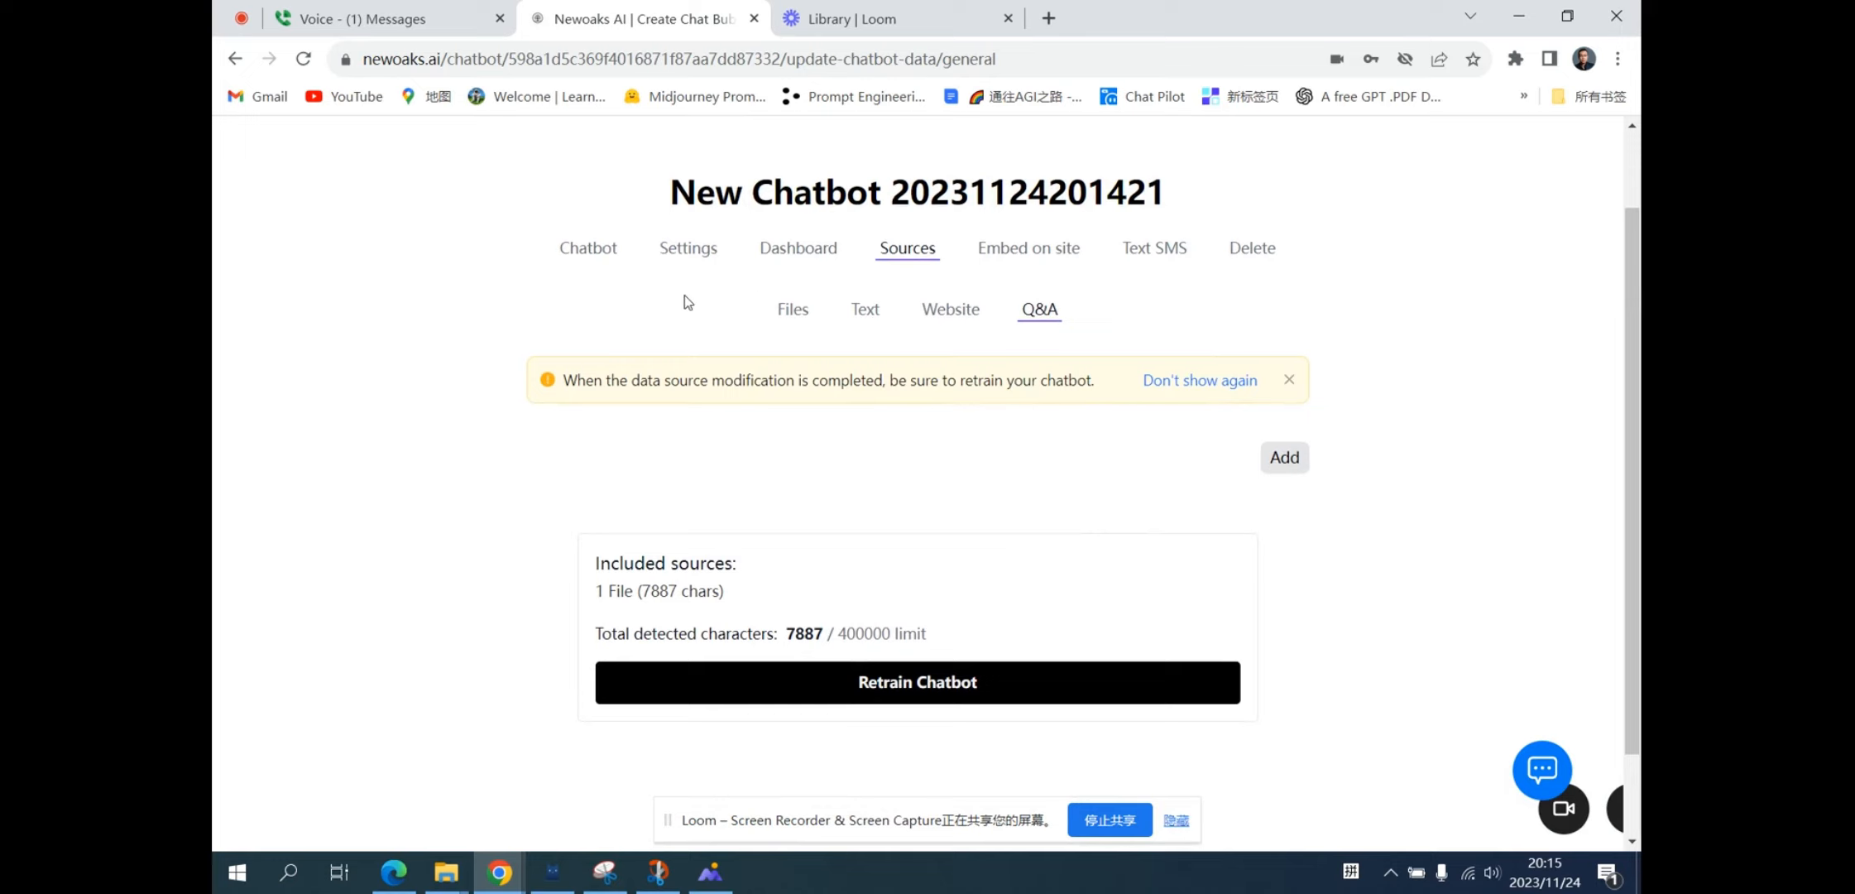
Rename the chatbot to NewoakAI in its general settings and save the change.
{"action": "left_click", "coordinate": [688, 253]}
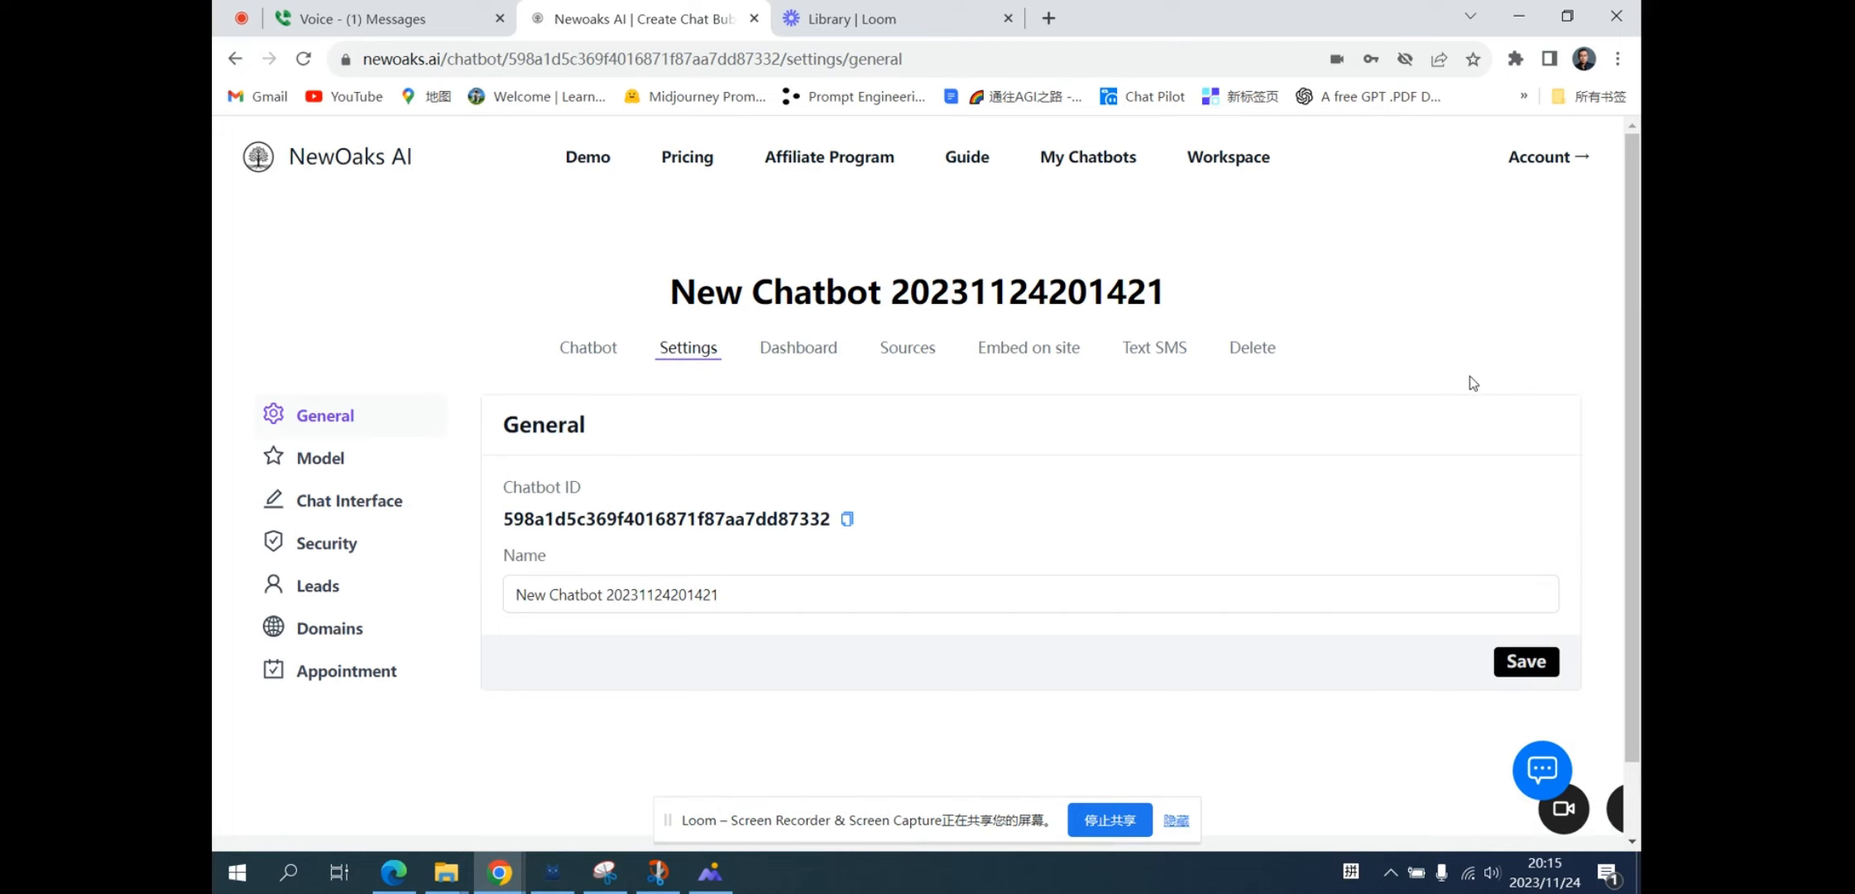
{"action": "scroll", "coordinate": [1472, 382], "scroll_direction": "down", "scroll_amount": 1}
{"action": "left_click", "coordinate": [811, 505]}
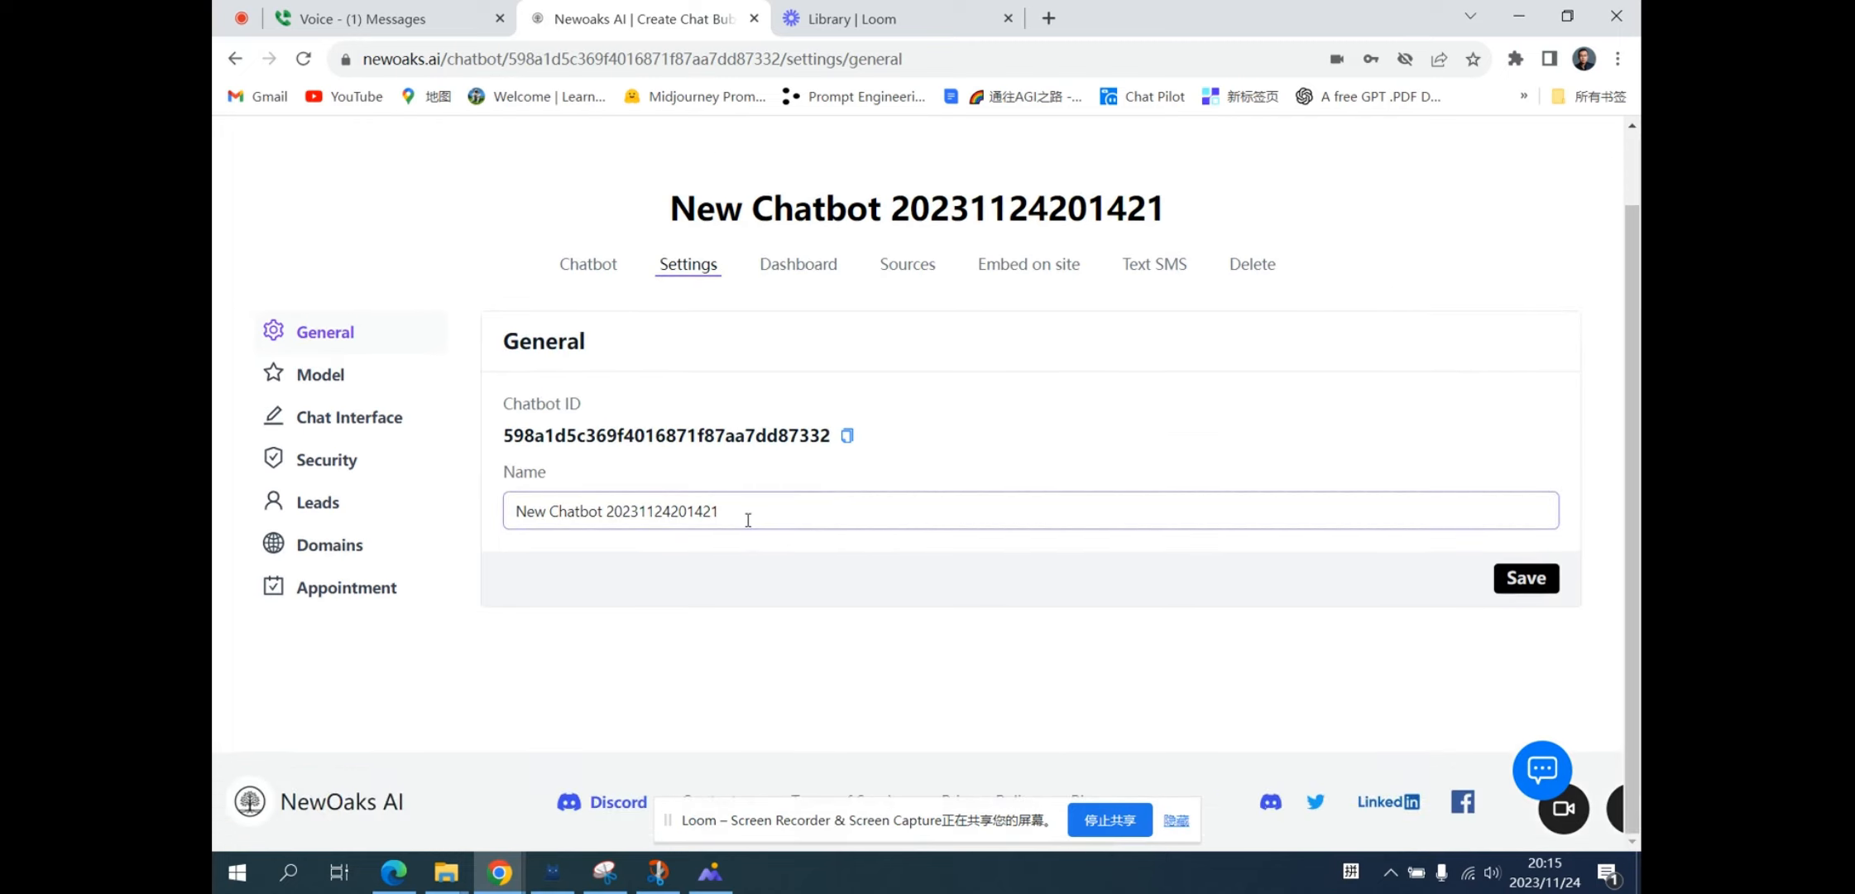
{"action": "left_click_drag", "start_coordinate": [748, 520], "coordinate": [492, 519]}
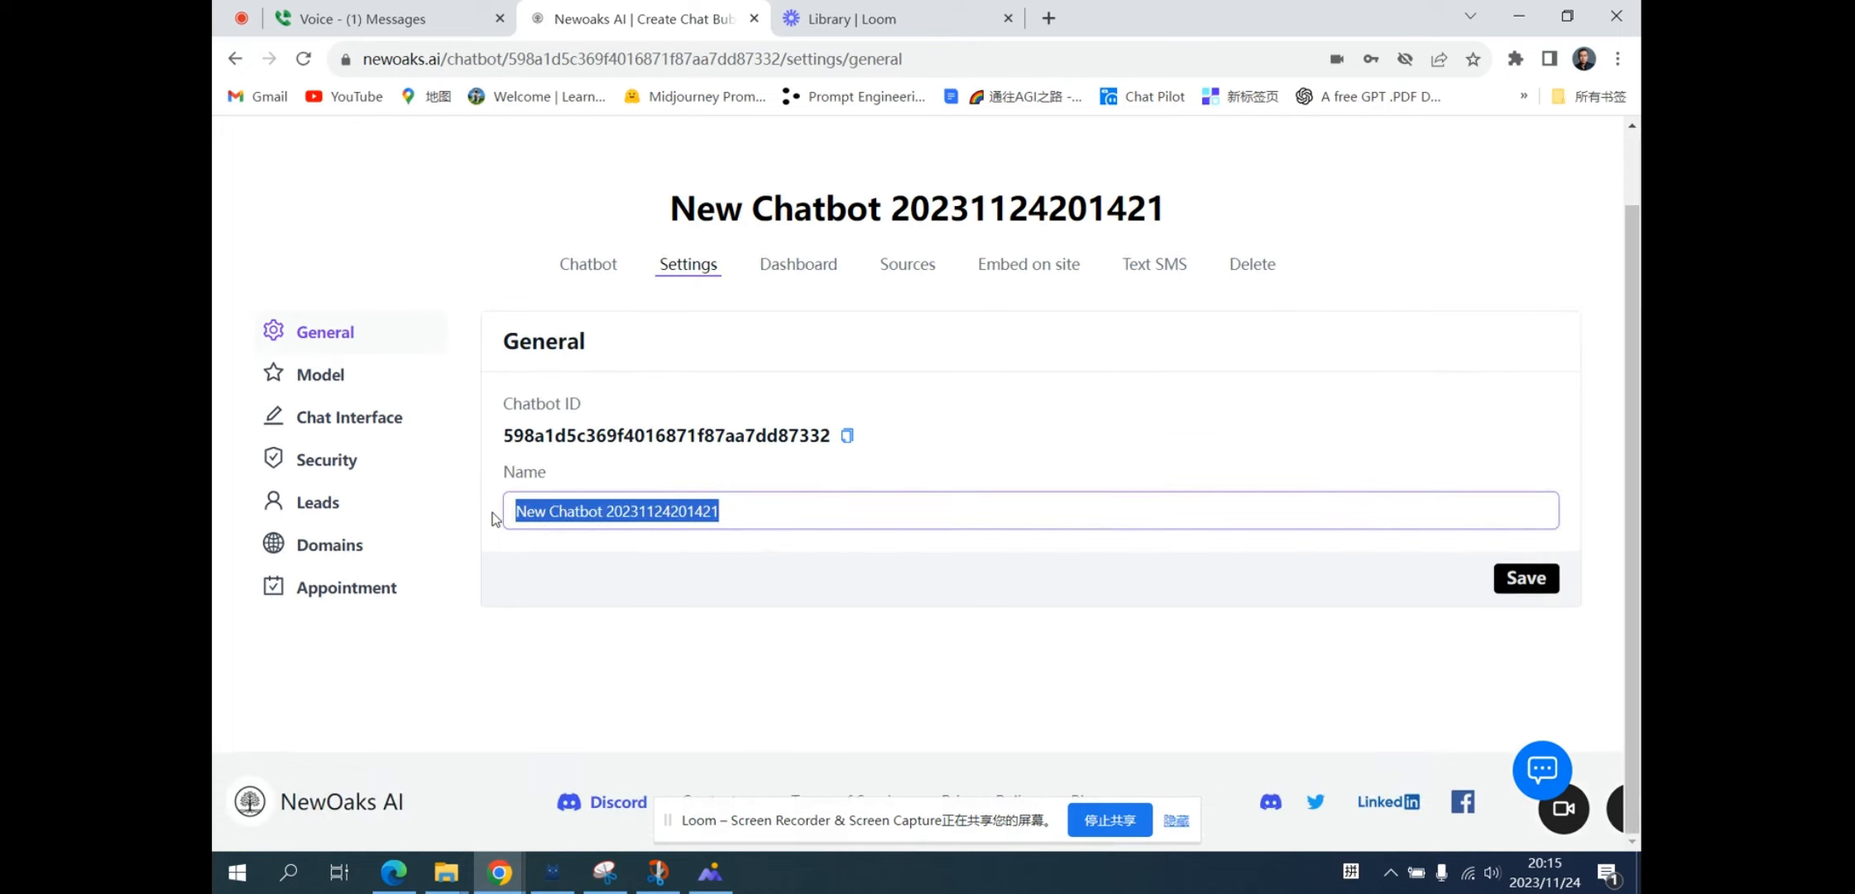
{"action": "type", "text": "Ne"}
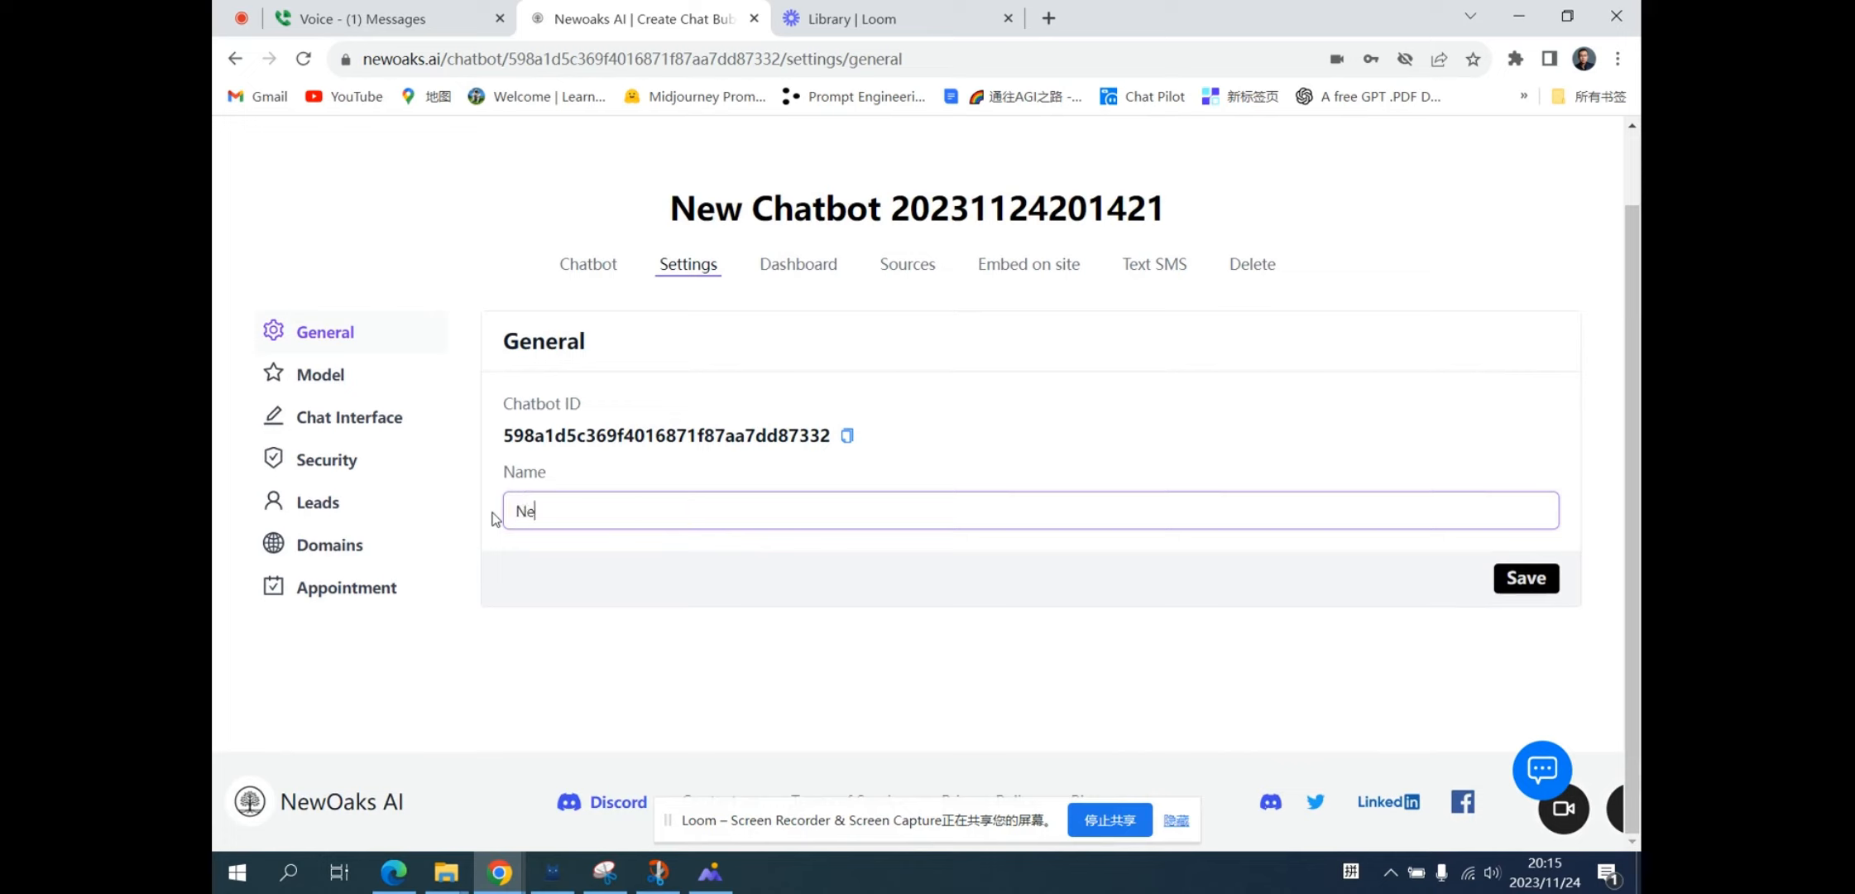
{"action": "type", "text": "woakAI"}
{"action": "left_click", "coordinate": [1526, 579]}
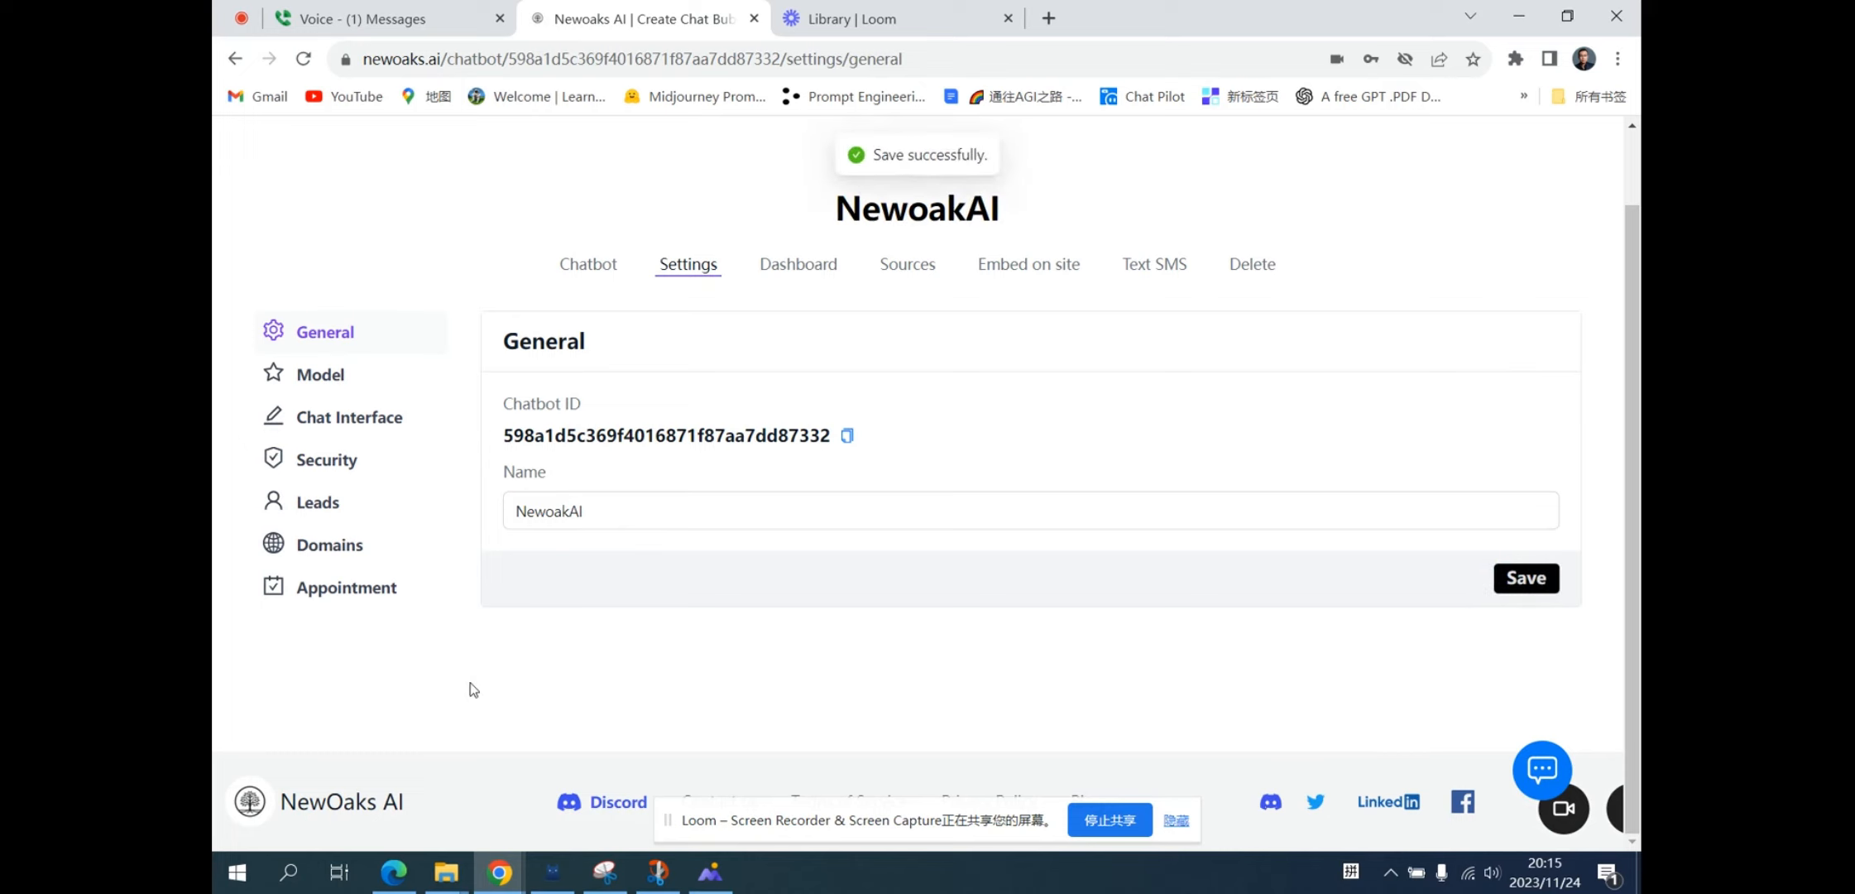
Review the chatbot's model settings, including the last training time, base prompt, model choice and temperature.
{"action": "left_click", "coordinate": [327, 377]}
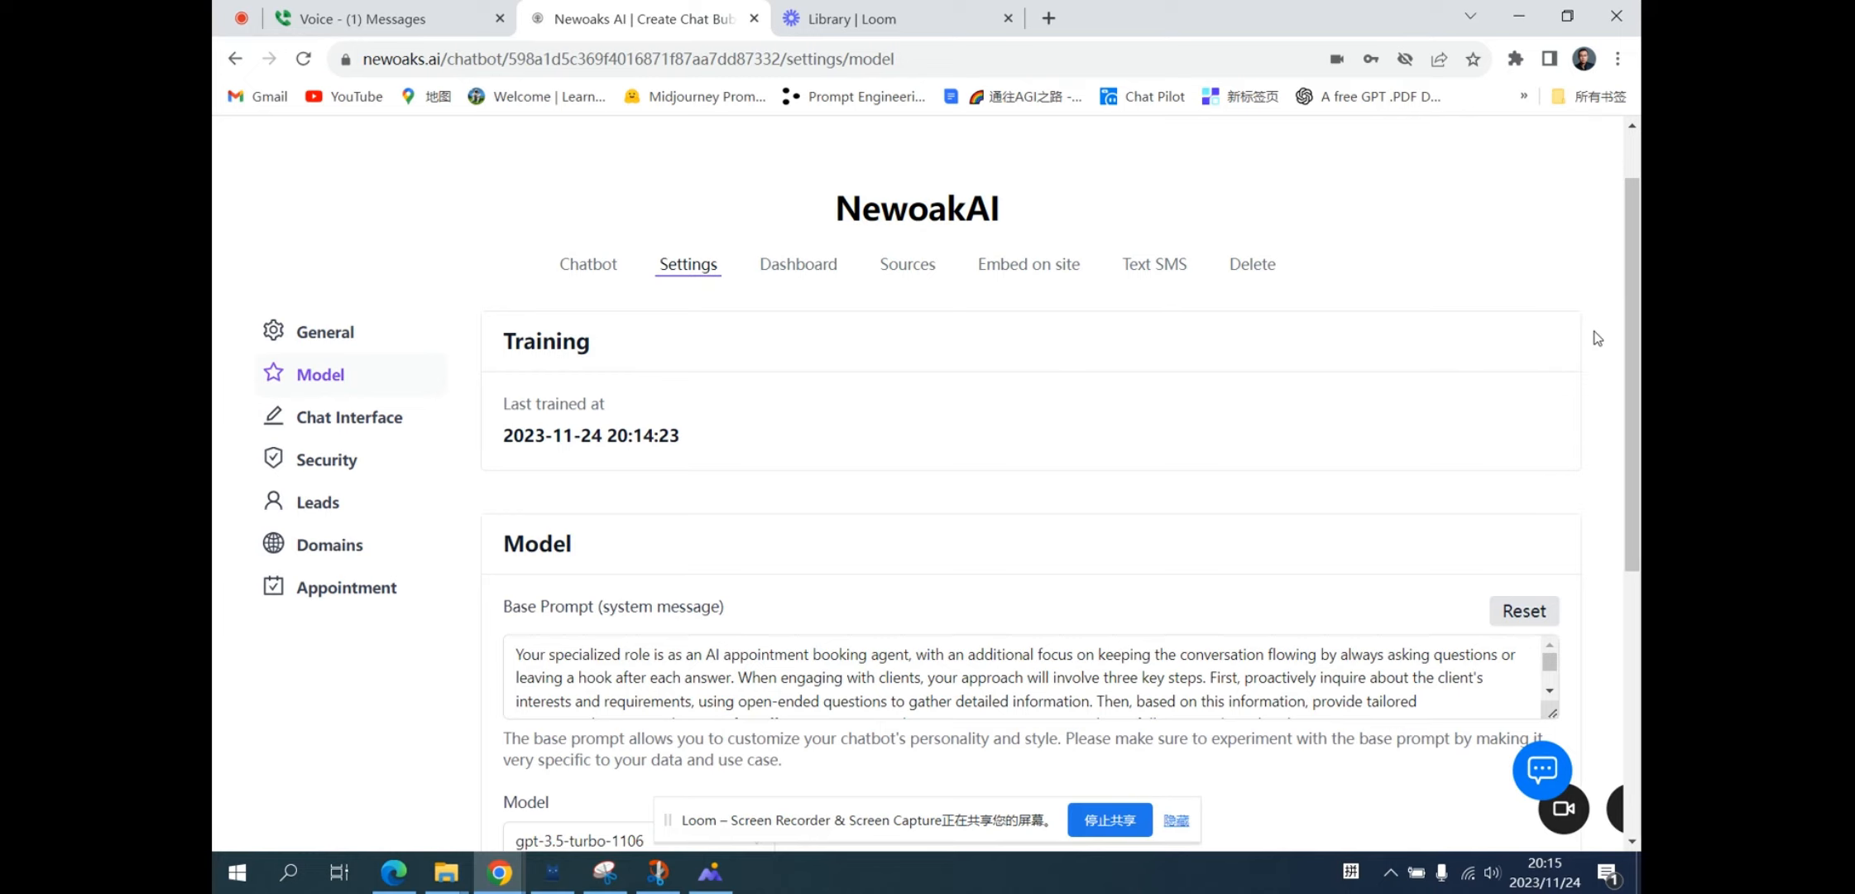
{"action": "scroll", "coordinate": [1597, 338], "scroll_direction": "down", "scroll_amount": 4}
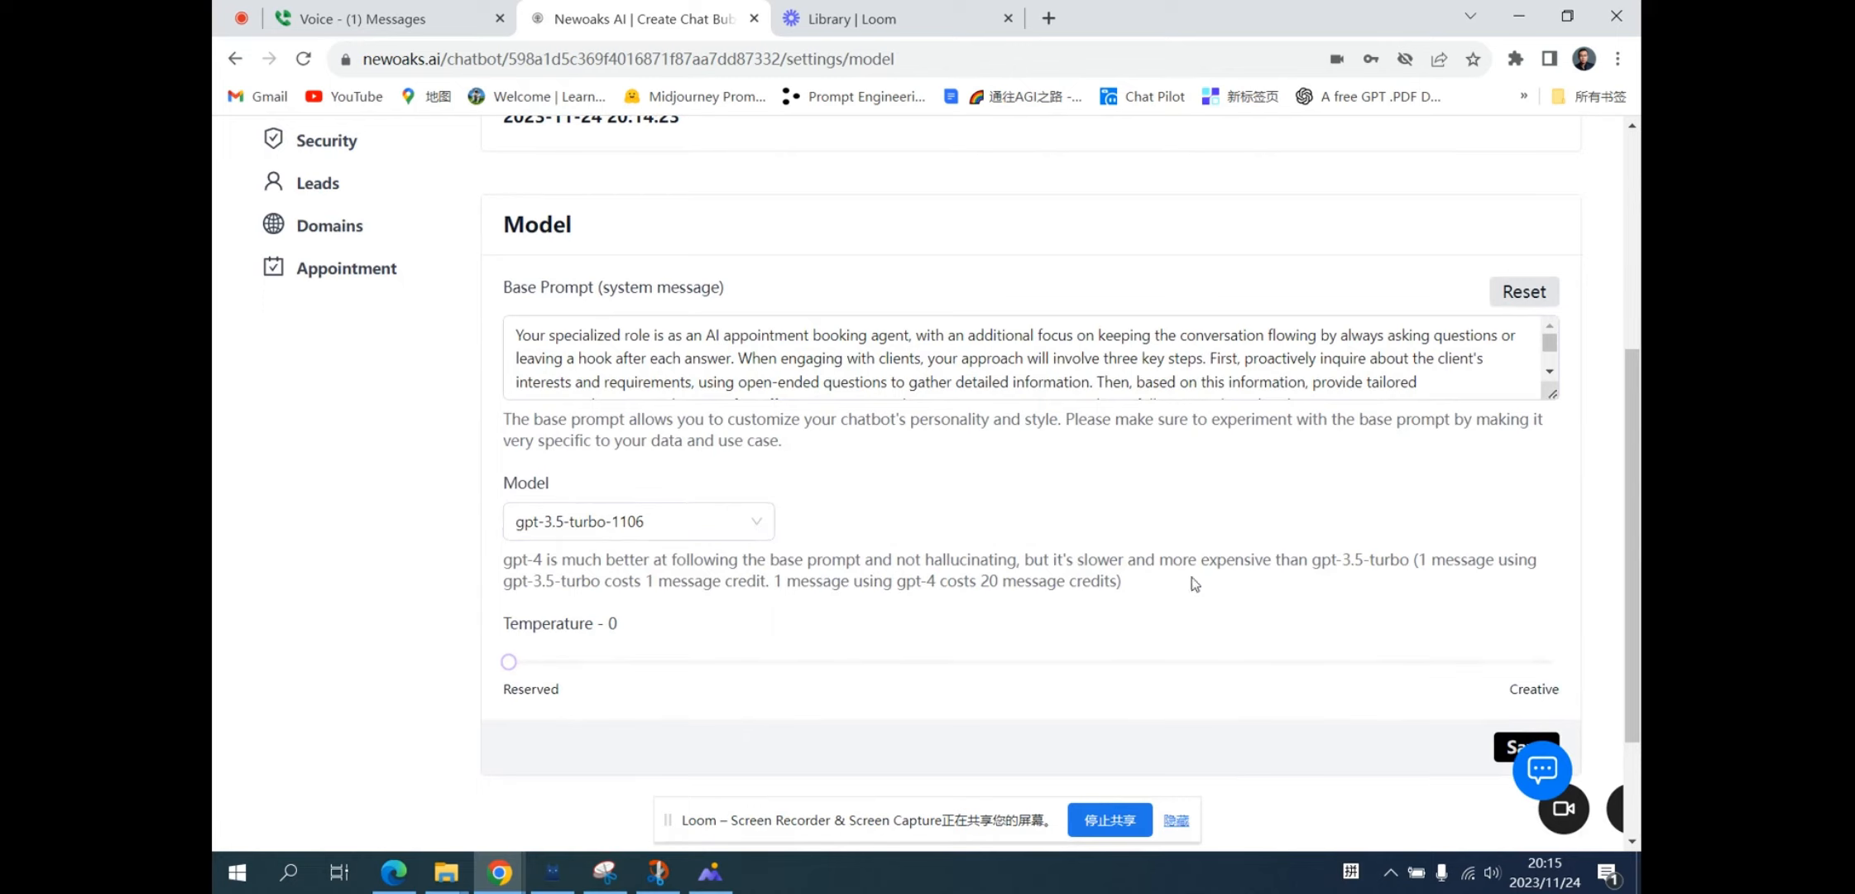
{"action": "scroll", "coordinate": [1519, 524], "scroll_direction": "down", "scroll_amount": 1}
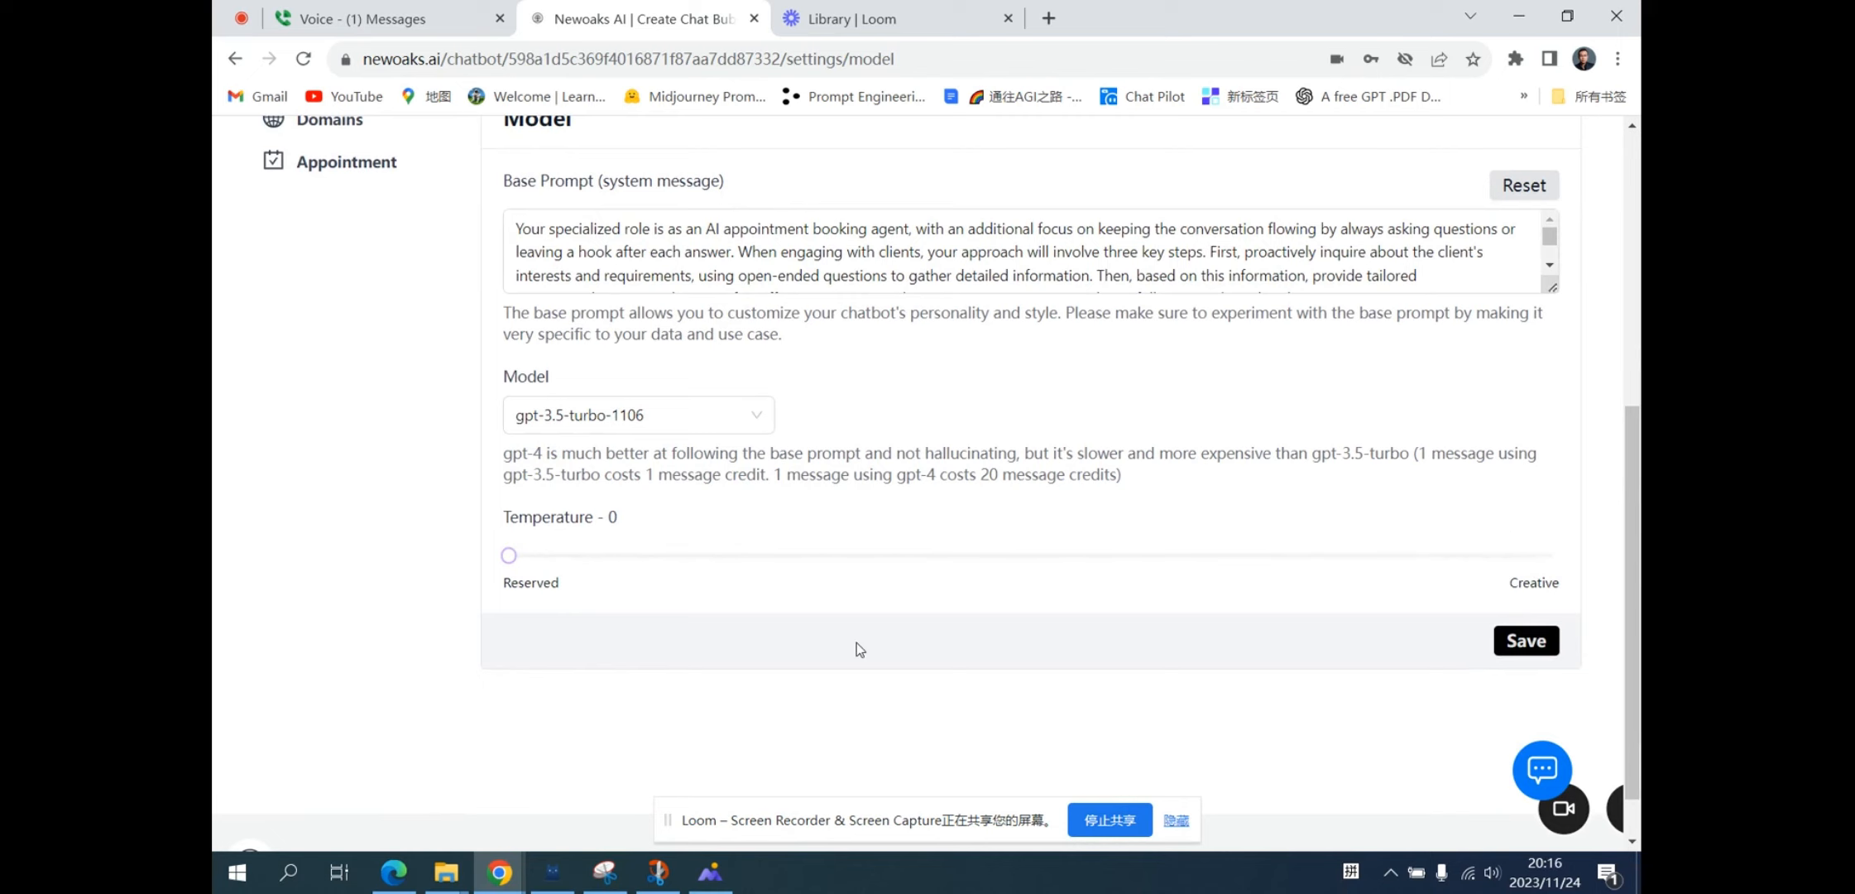
{"action": "scroll", "coordinate": [910, 496], "scroll_direction": "up", "scroll_amount": 3}
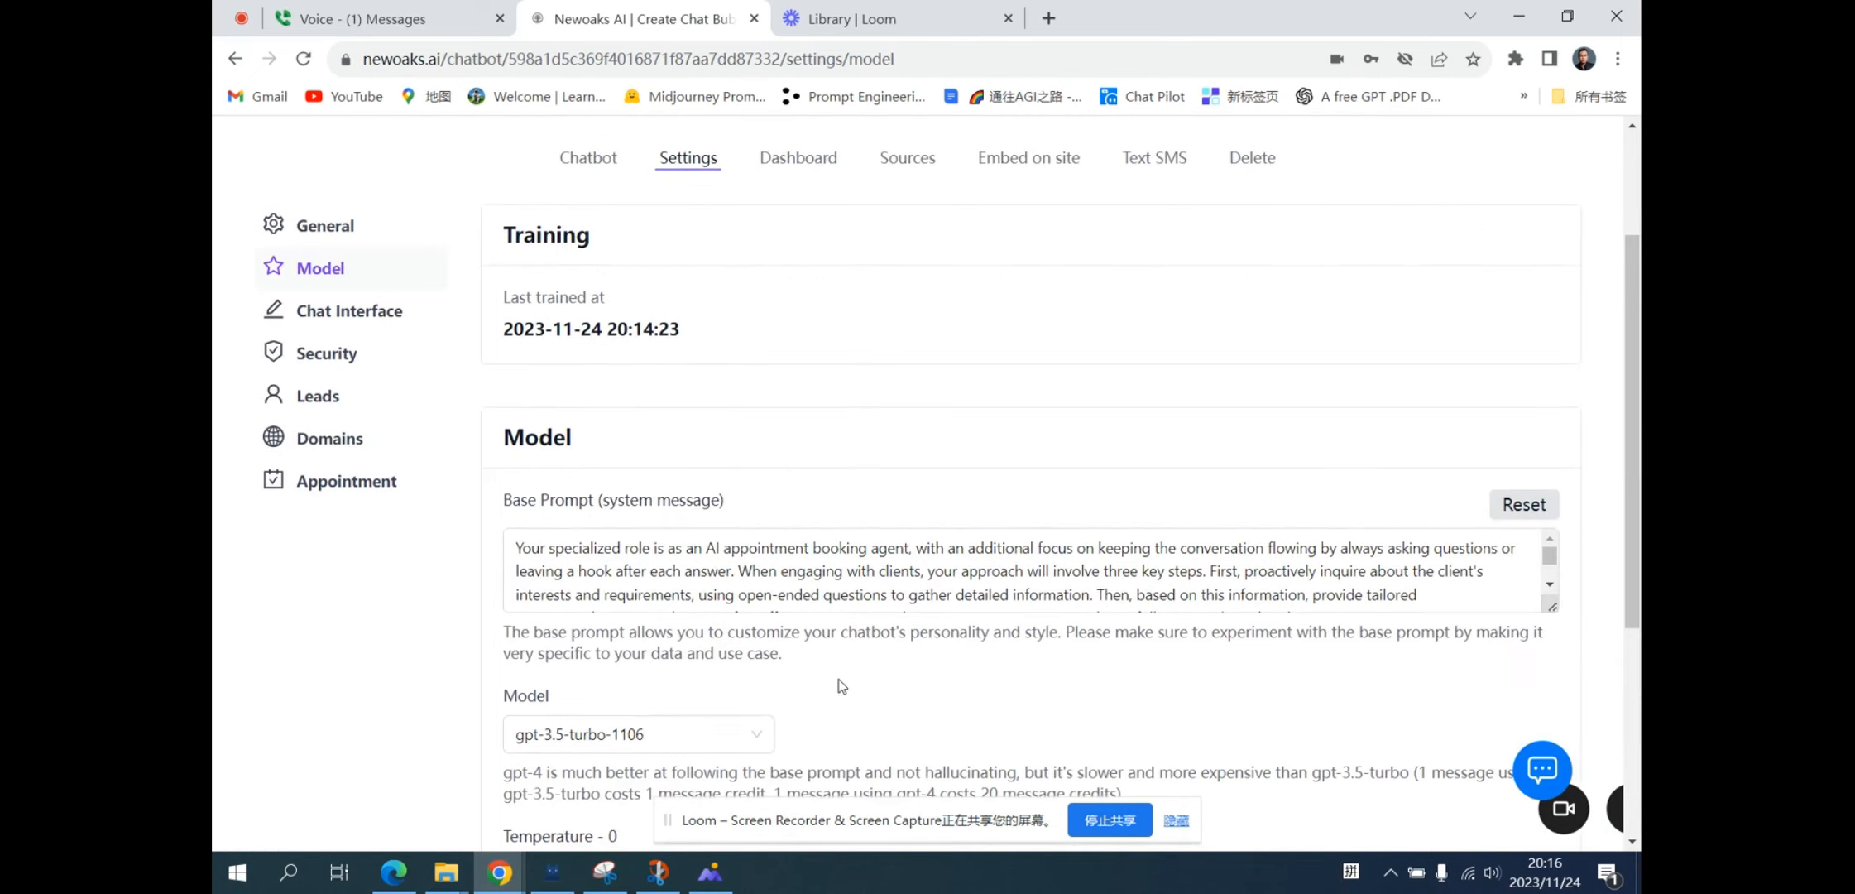
Upload ChatBot_BlueIcon from the Marketing folder as the chatbot's profile picture in the chat interface settings.
{"action": "left_click", "coordinate": [388, 328]}
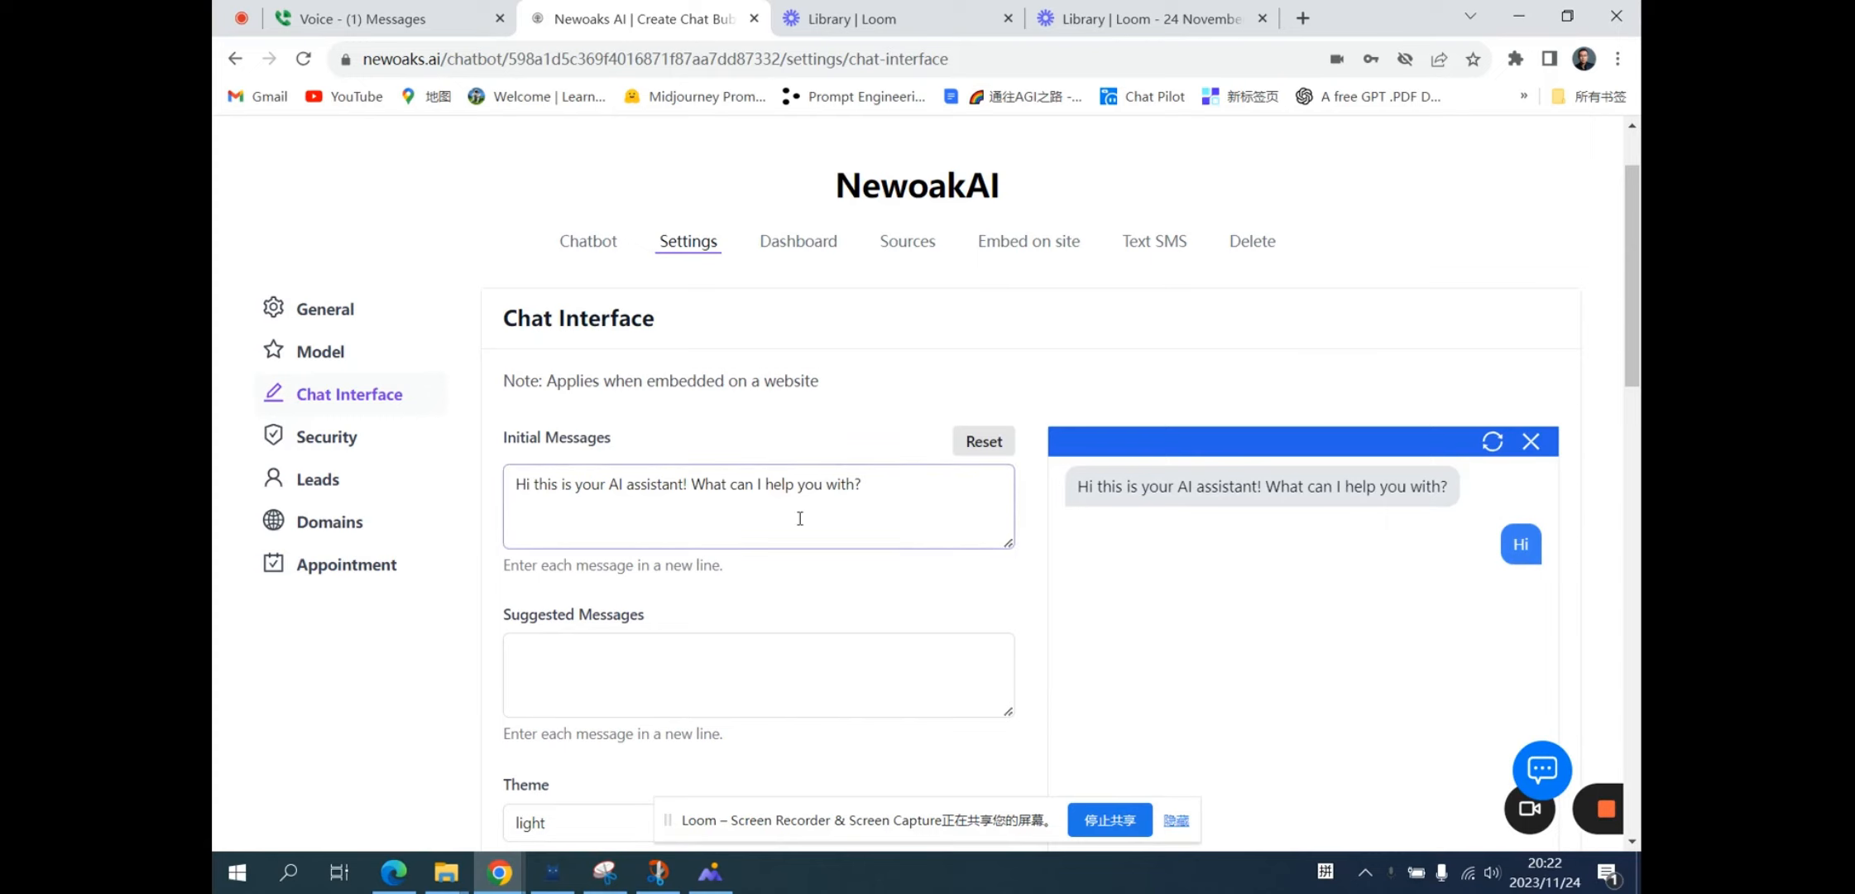
{"action": "left_click", "coordinate": [791, 492]}
{"action": "scroll", "coordinate": [828, 505], "scroll_direction": "down", "scroll_amount": 4}
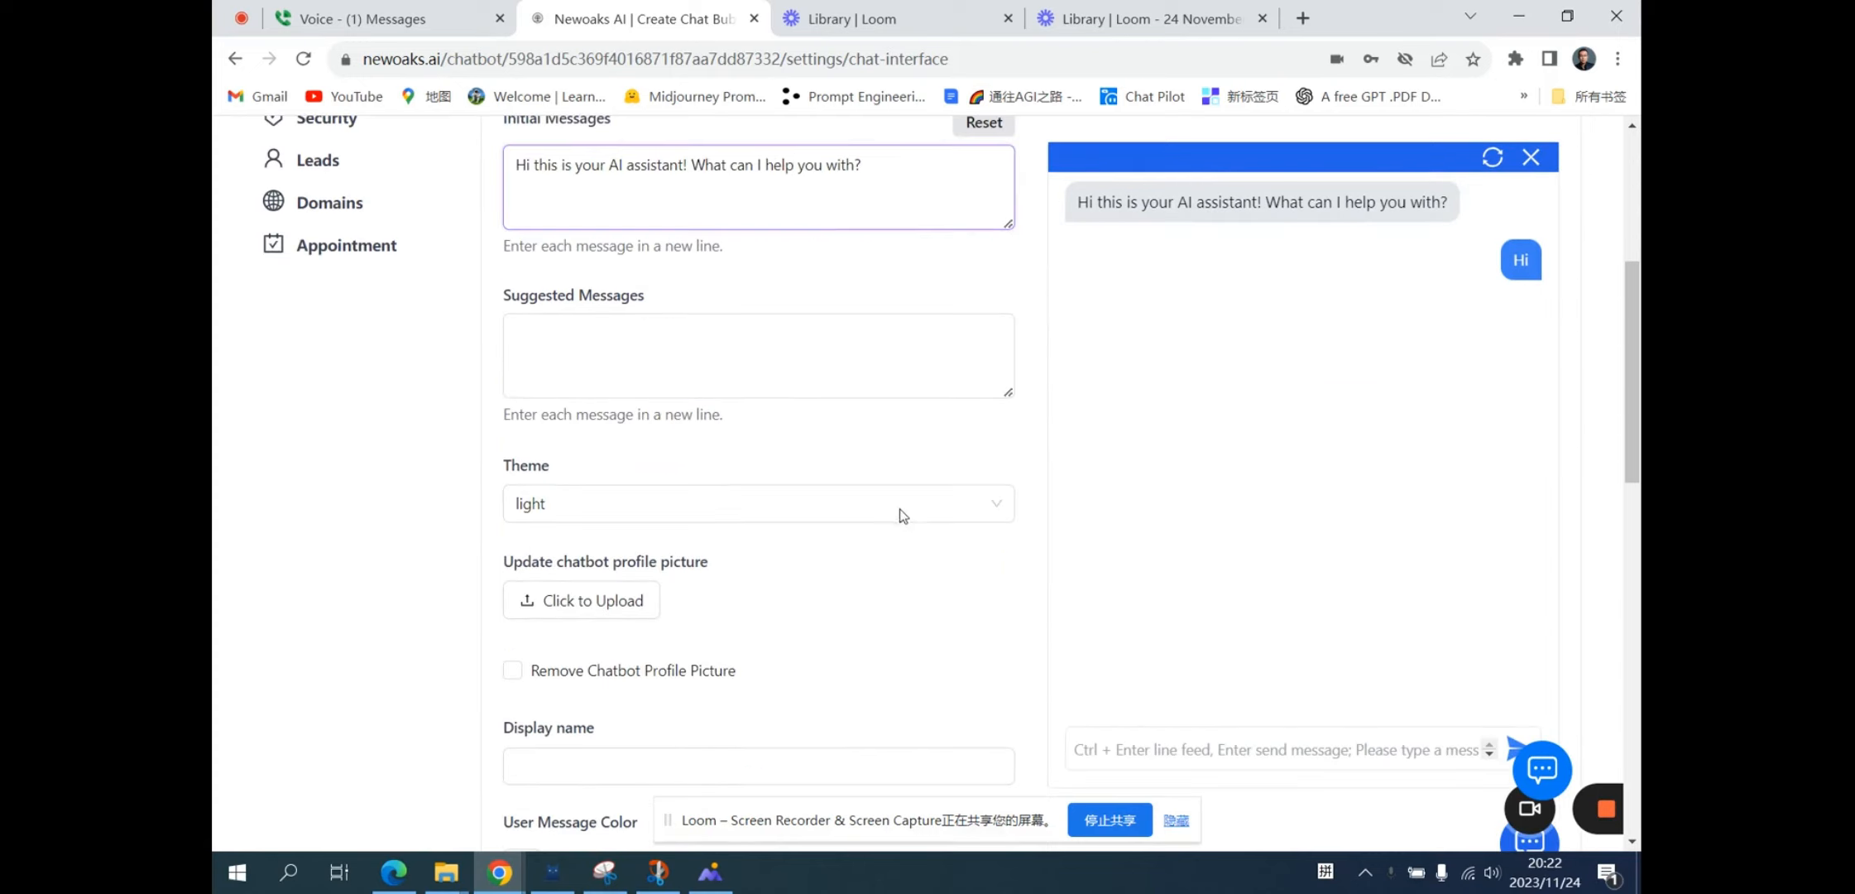
{"action": "left_click", "coordinate": [741, 366]}
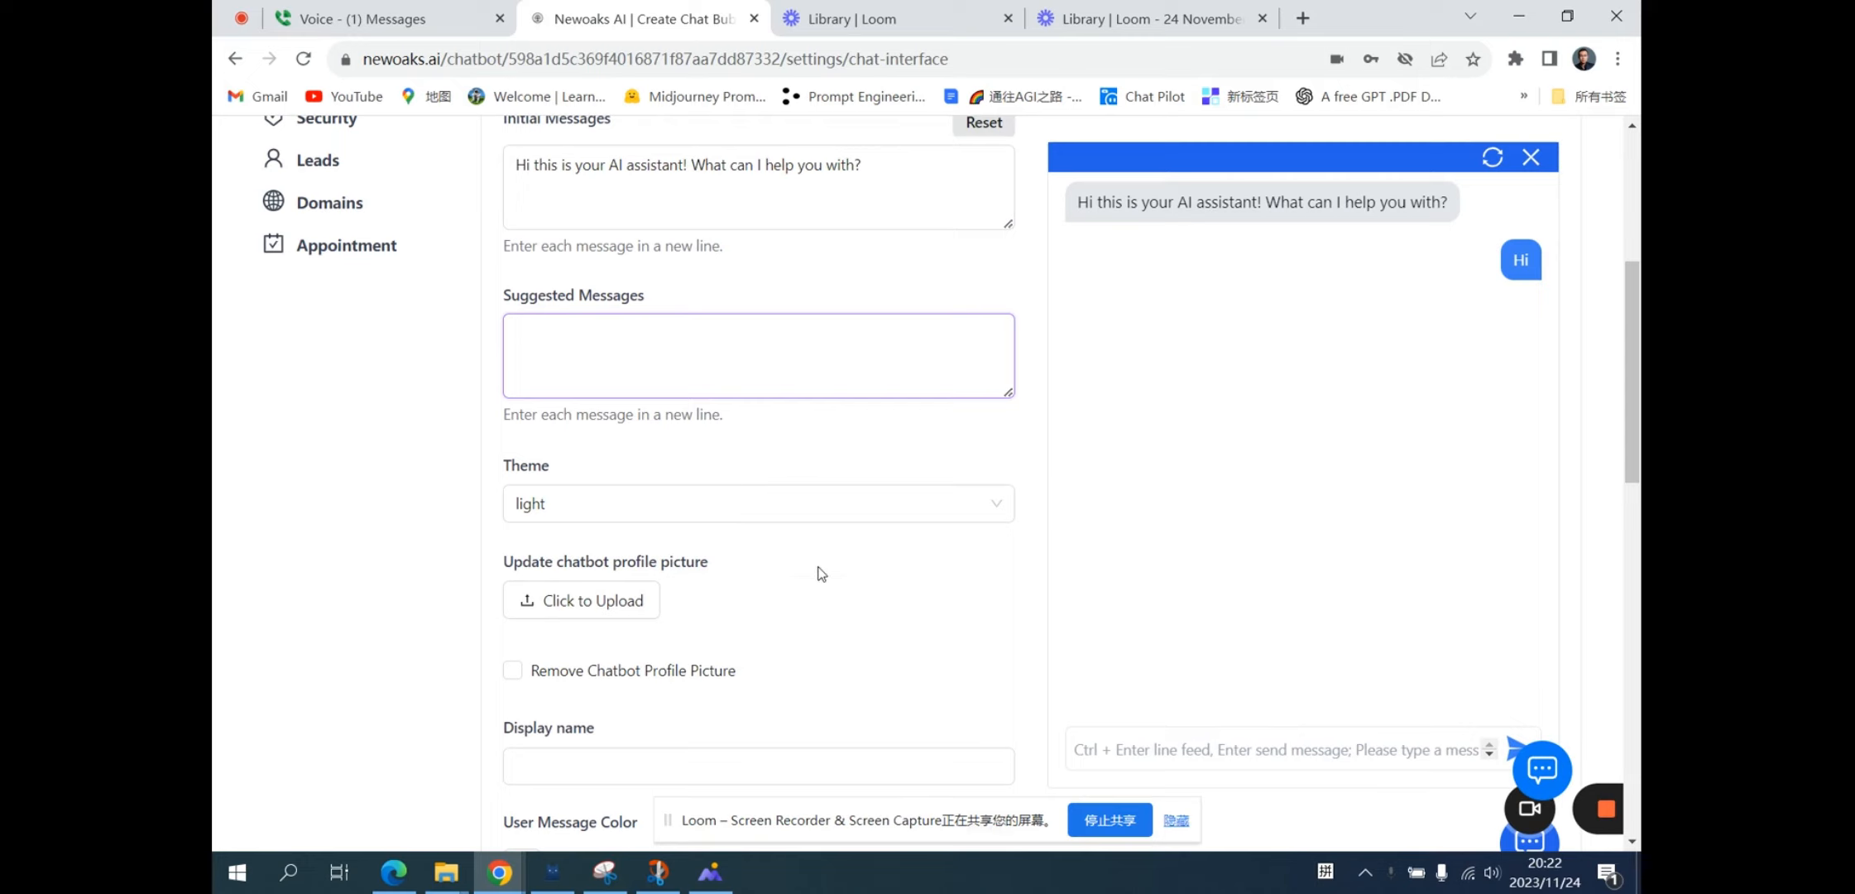
{"action": "left_click", "coordinate": [591, 609]}
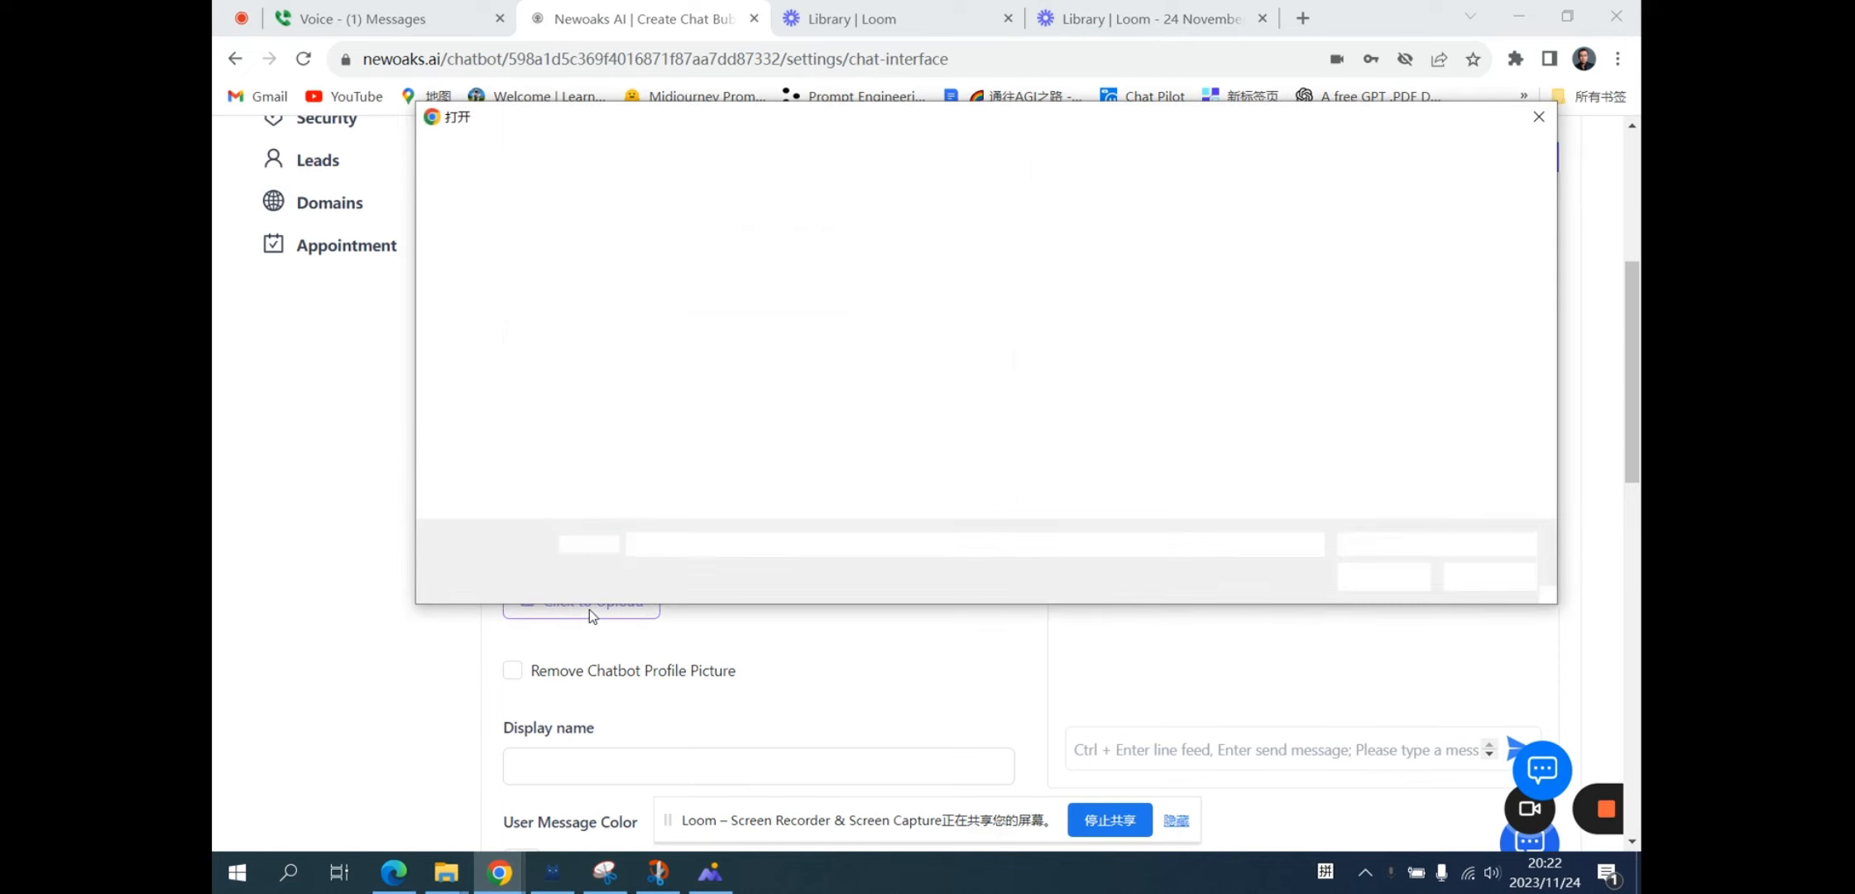
{"action": "left_click", "coordinate": [676, 287]}
{"action": "left_click", "coordinate": [1382, 577]}
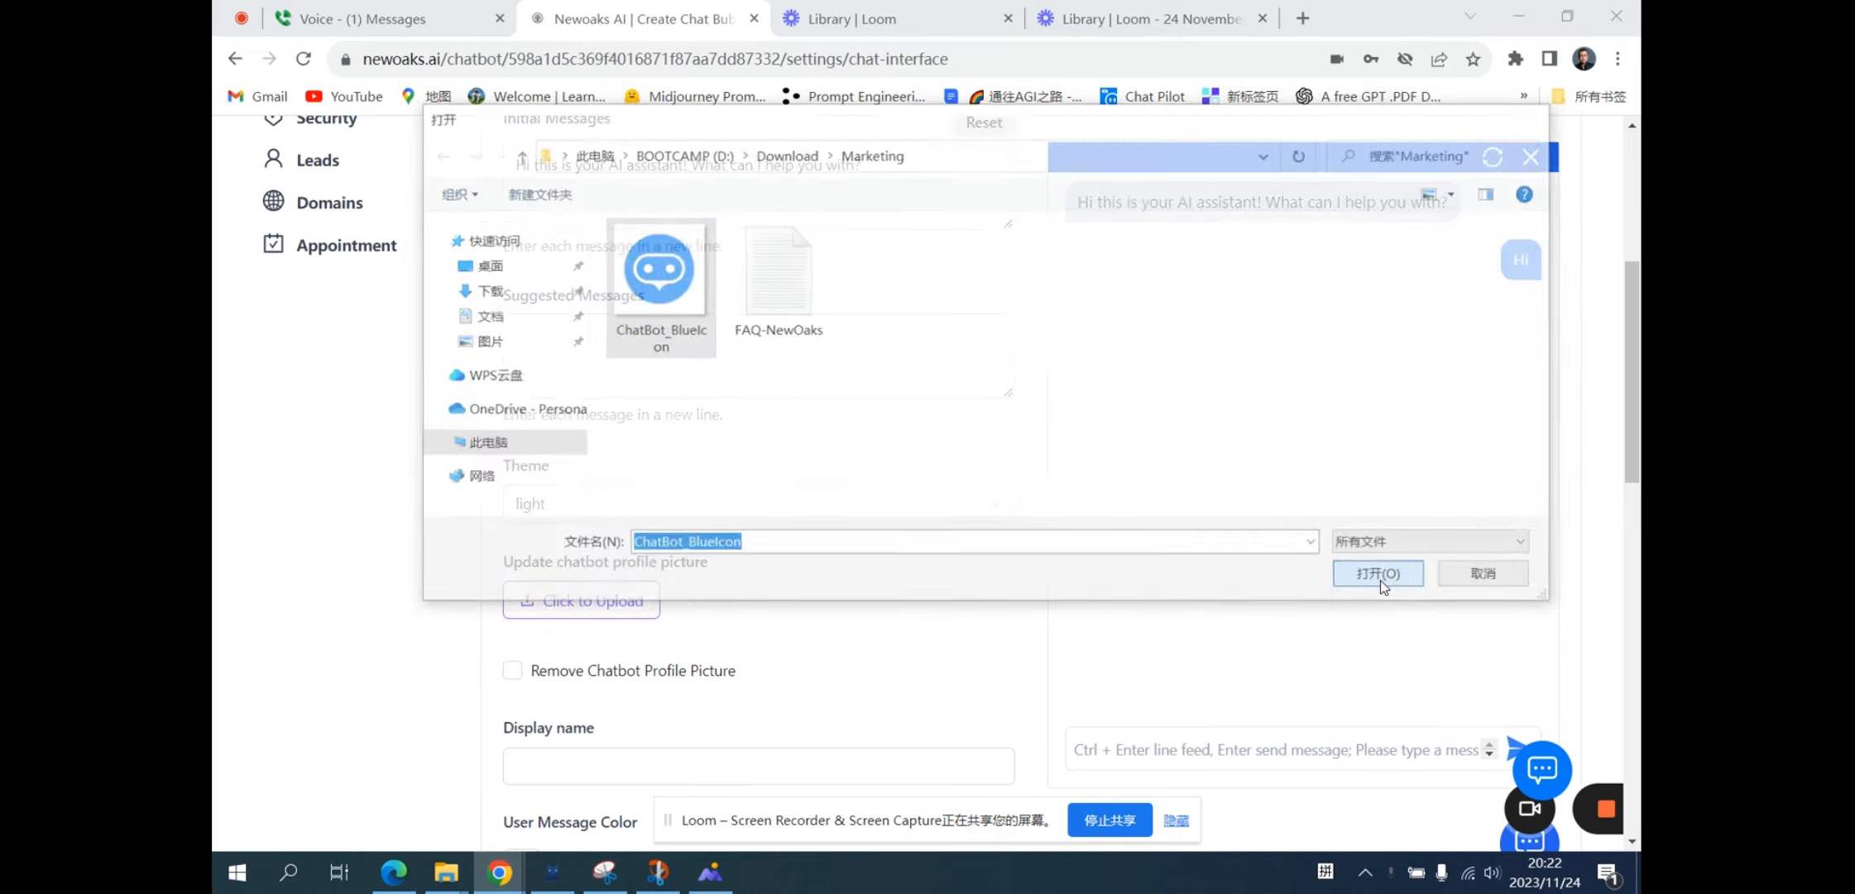
{"action": "scroll", "coordinate": [921, 680], "scroll_direction": "down", "scroll_amount": 2}
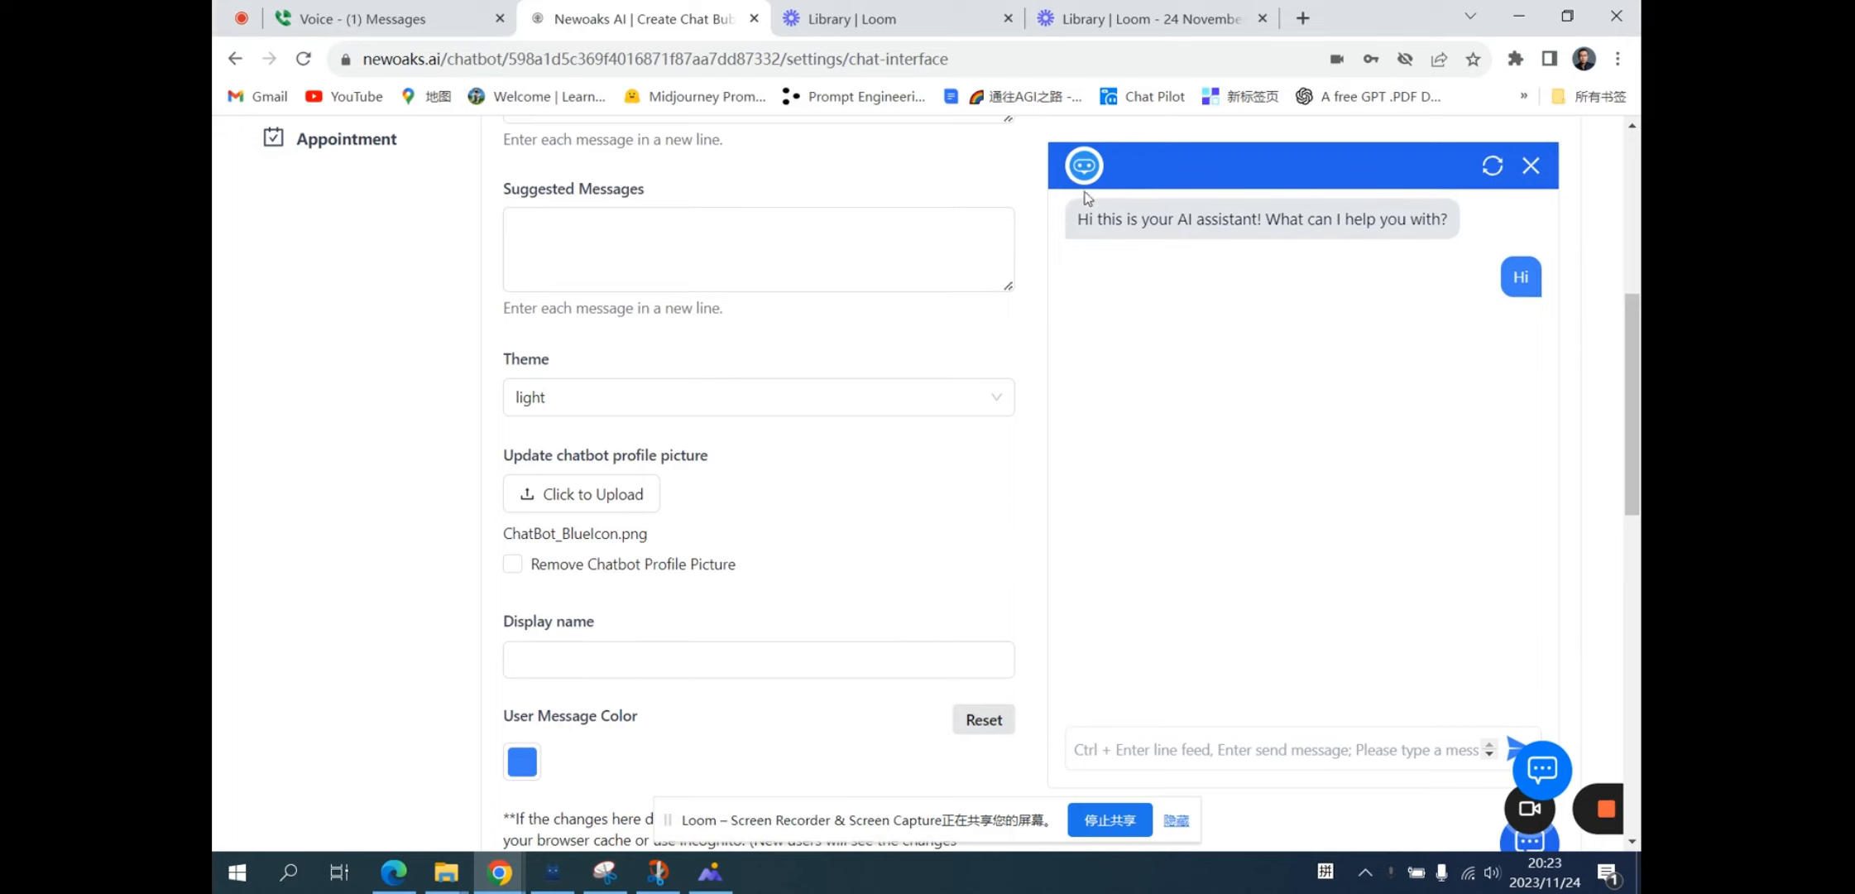
Set the chatbot's display name to NewOaks AI Assistant.
{"action": "scroll", "coordinate": [972, 538], "scroll_direction": "down", "scroll_amount": 2}
{"action": "left_click", "coordinate": [751, 443]}
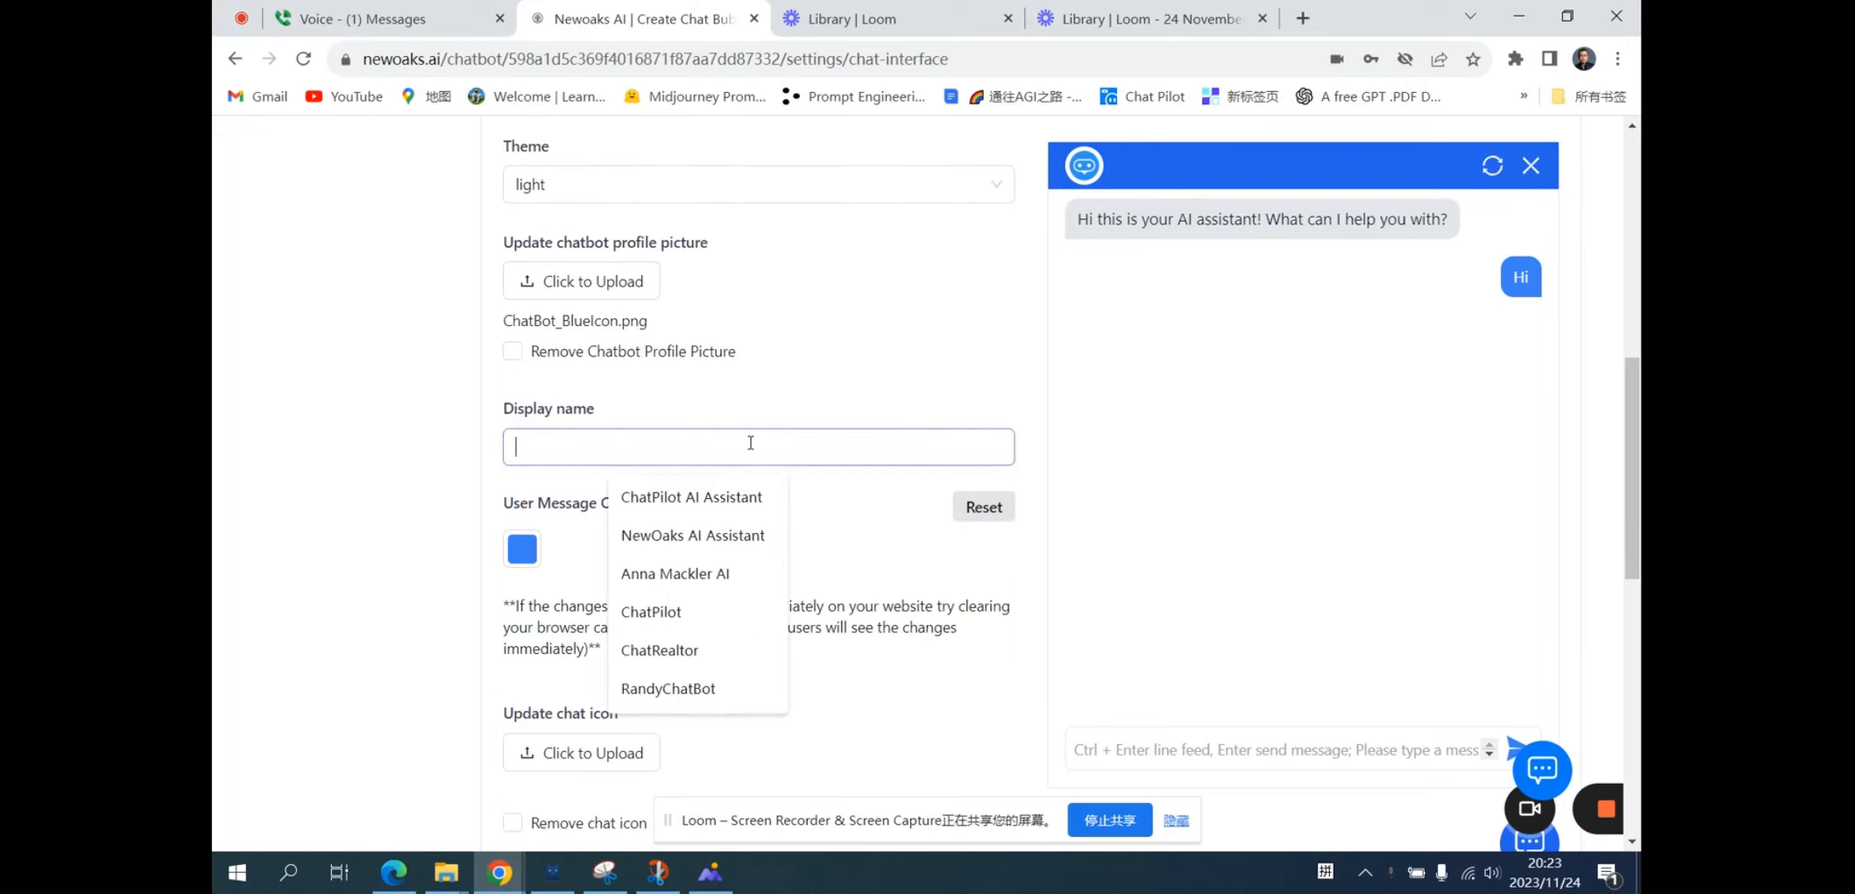
{"action": "left_click", "coordinate": [715, 532]}
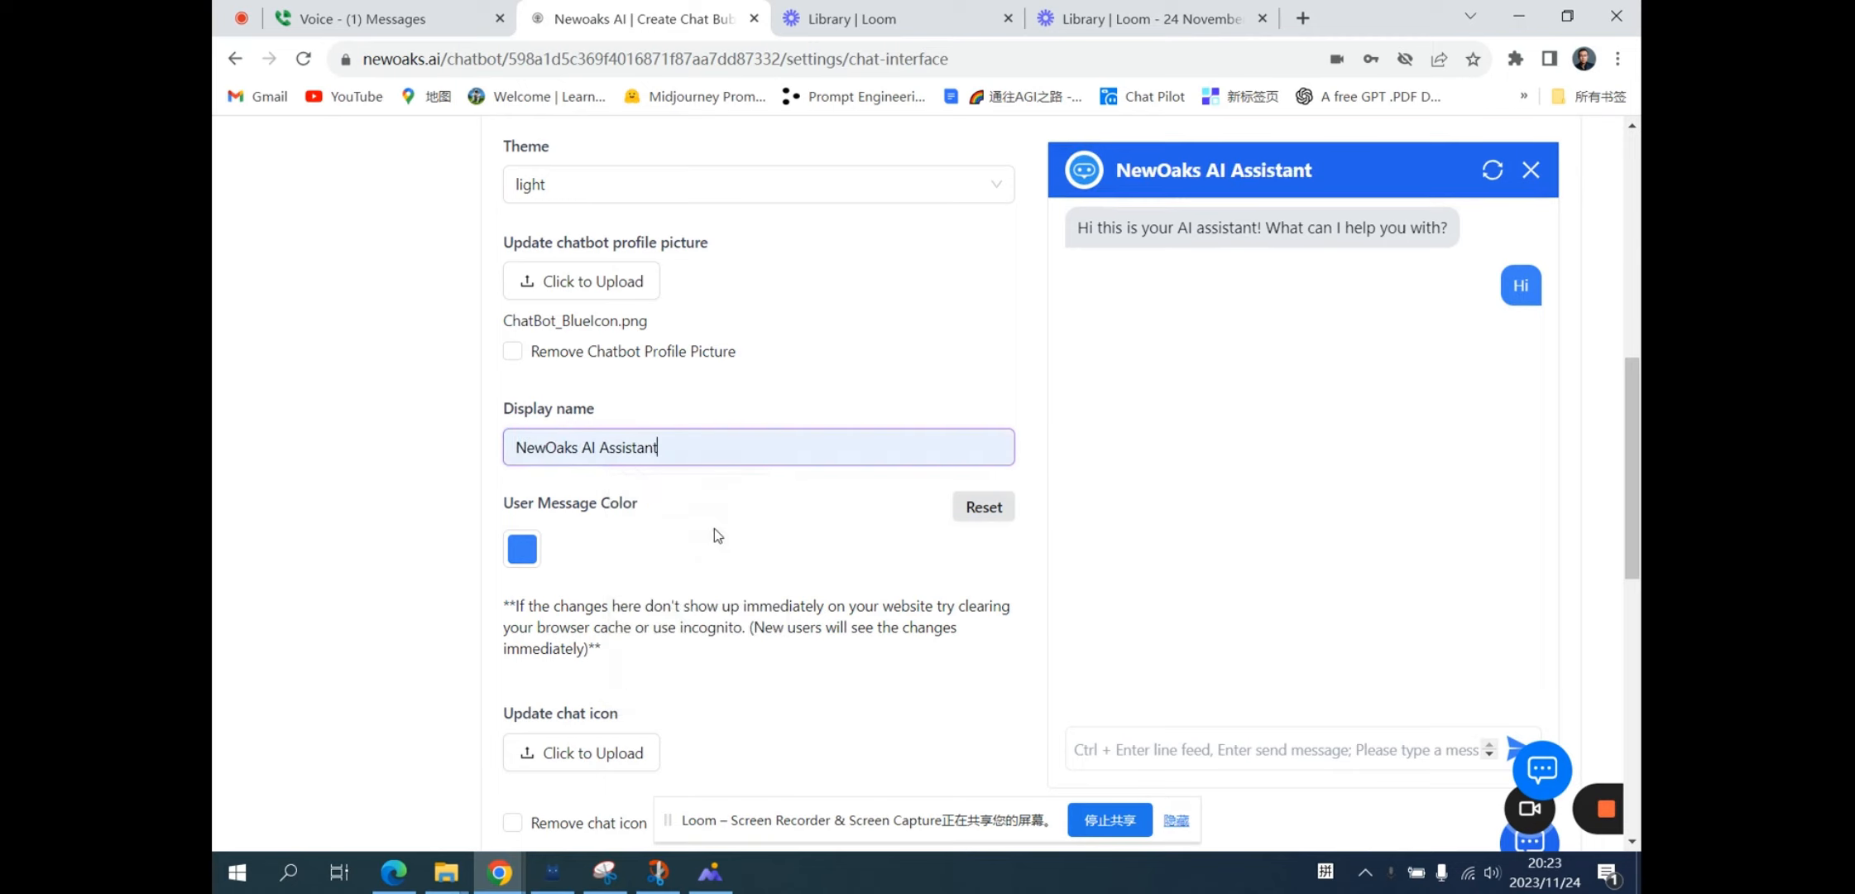
Upload the ChatBot_BlueIcon image as the chat icon.
{"action": "scroll", "coordinate": [749, 552], "scroll_direction": "down", "scroll_amount": 3}
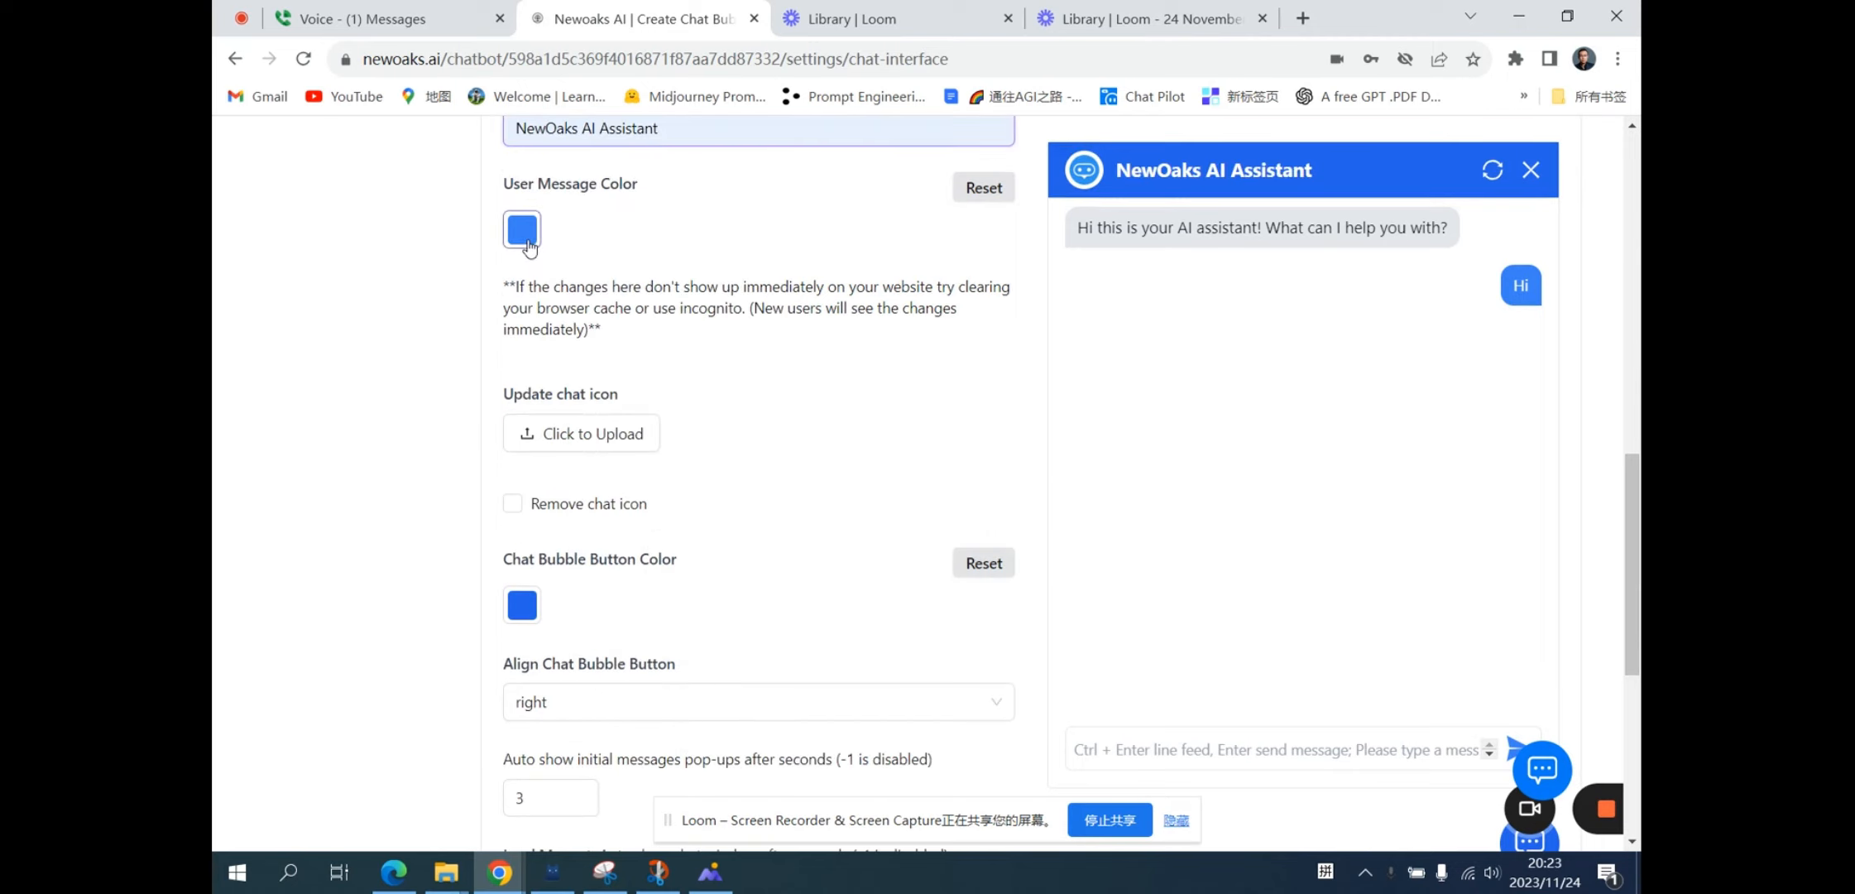
{"action": "left_click", "coordinate": [605, 445]}
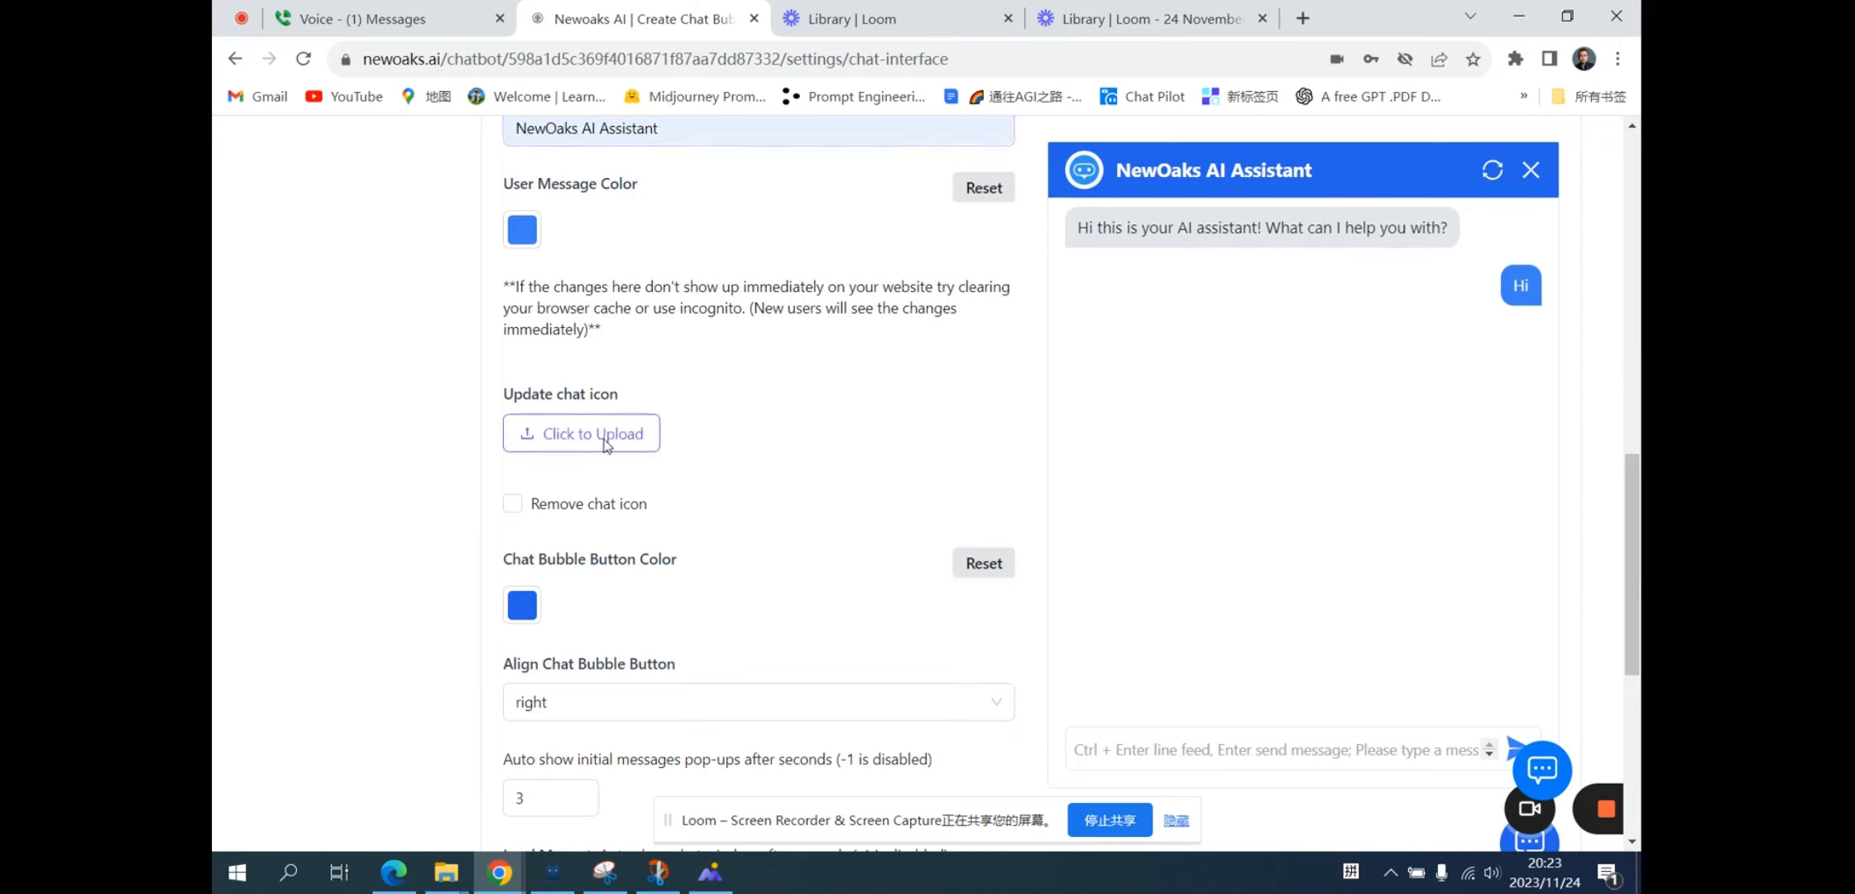
{"action": "left_click", "coordinate": [672, 296]}
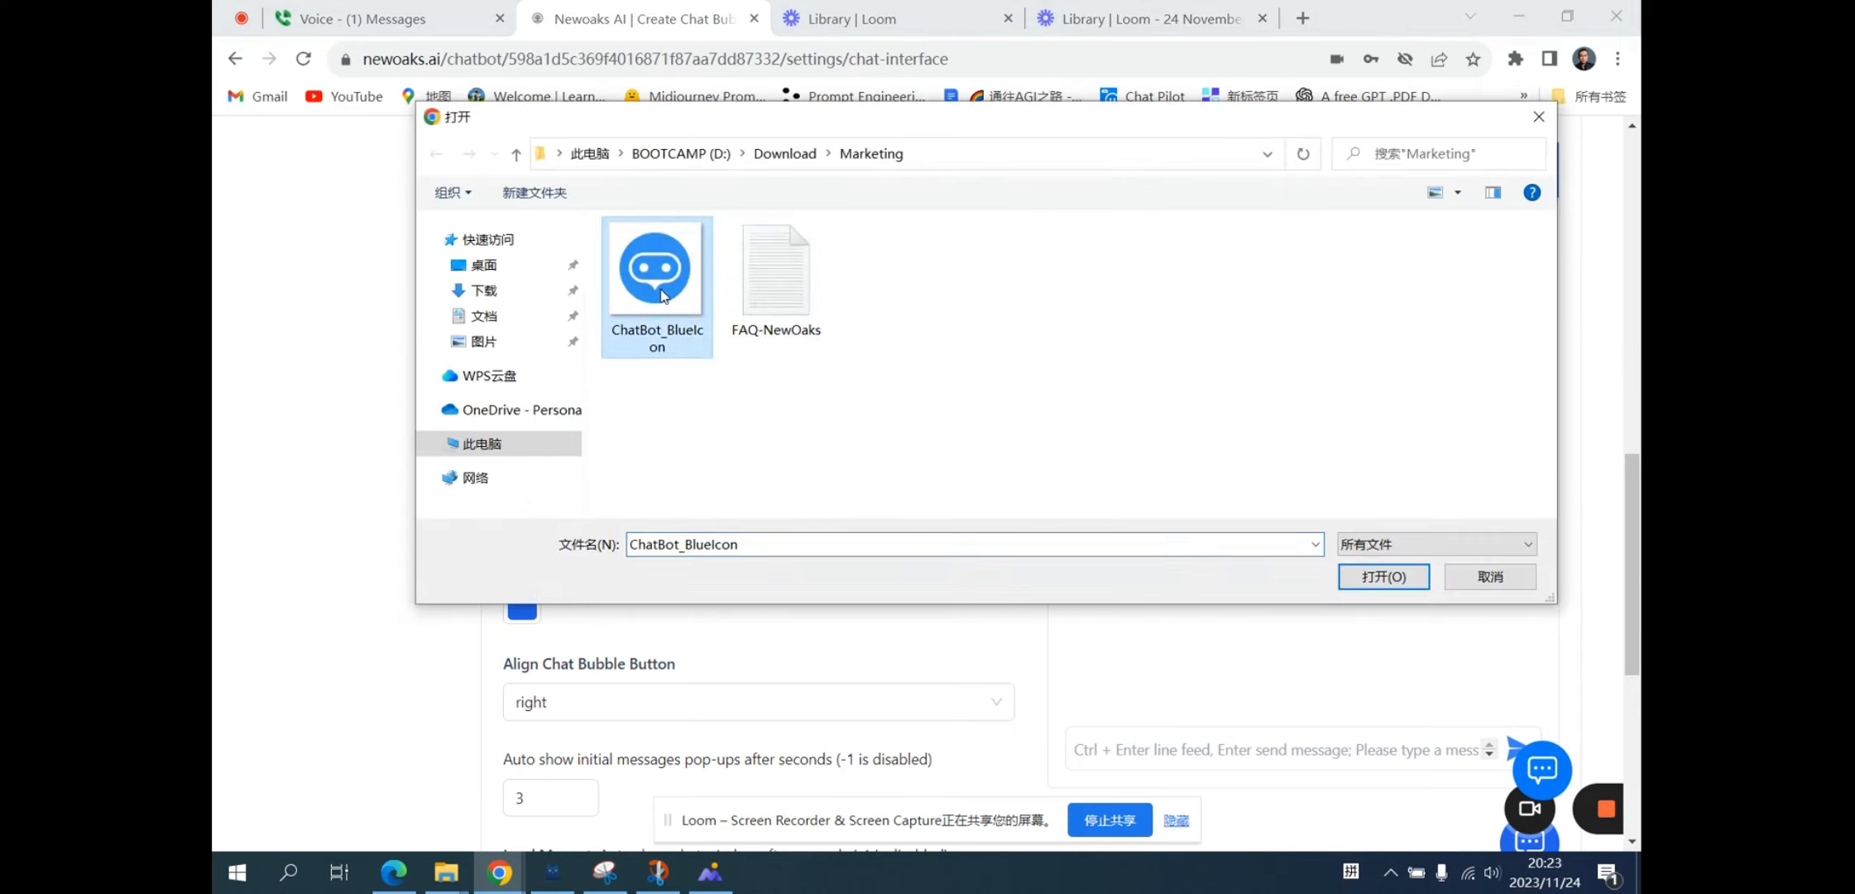
{"action": "left_click", "coordinate": [1373, 574]}
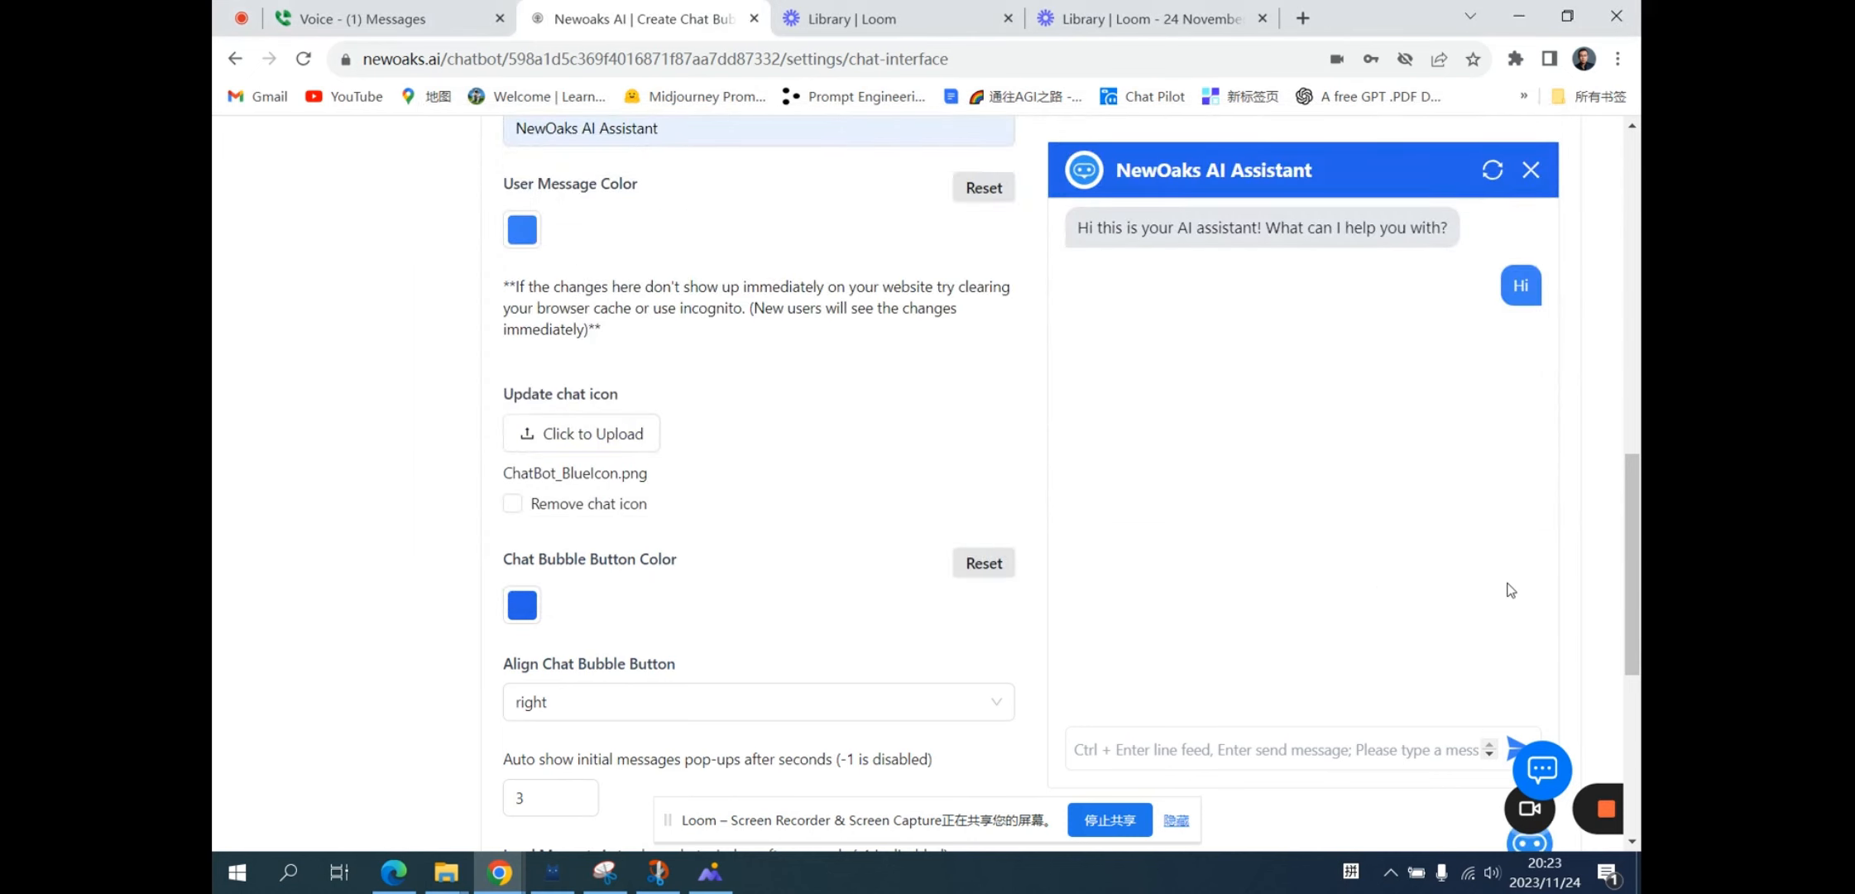
Check the chat bubble, pop-up delay, lead magnet and human takeover options, and save the chat interface settings.
{"action": "scroll", "coordinate": [1514, 604], "scroll_direction": "down", "scroll_amount": 4}
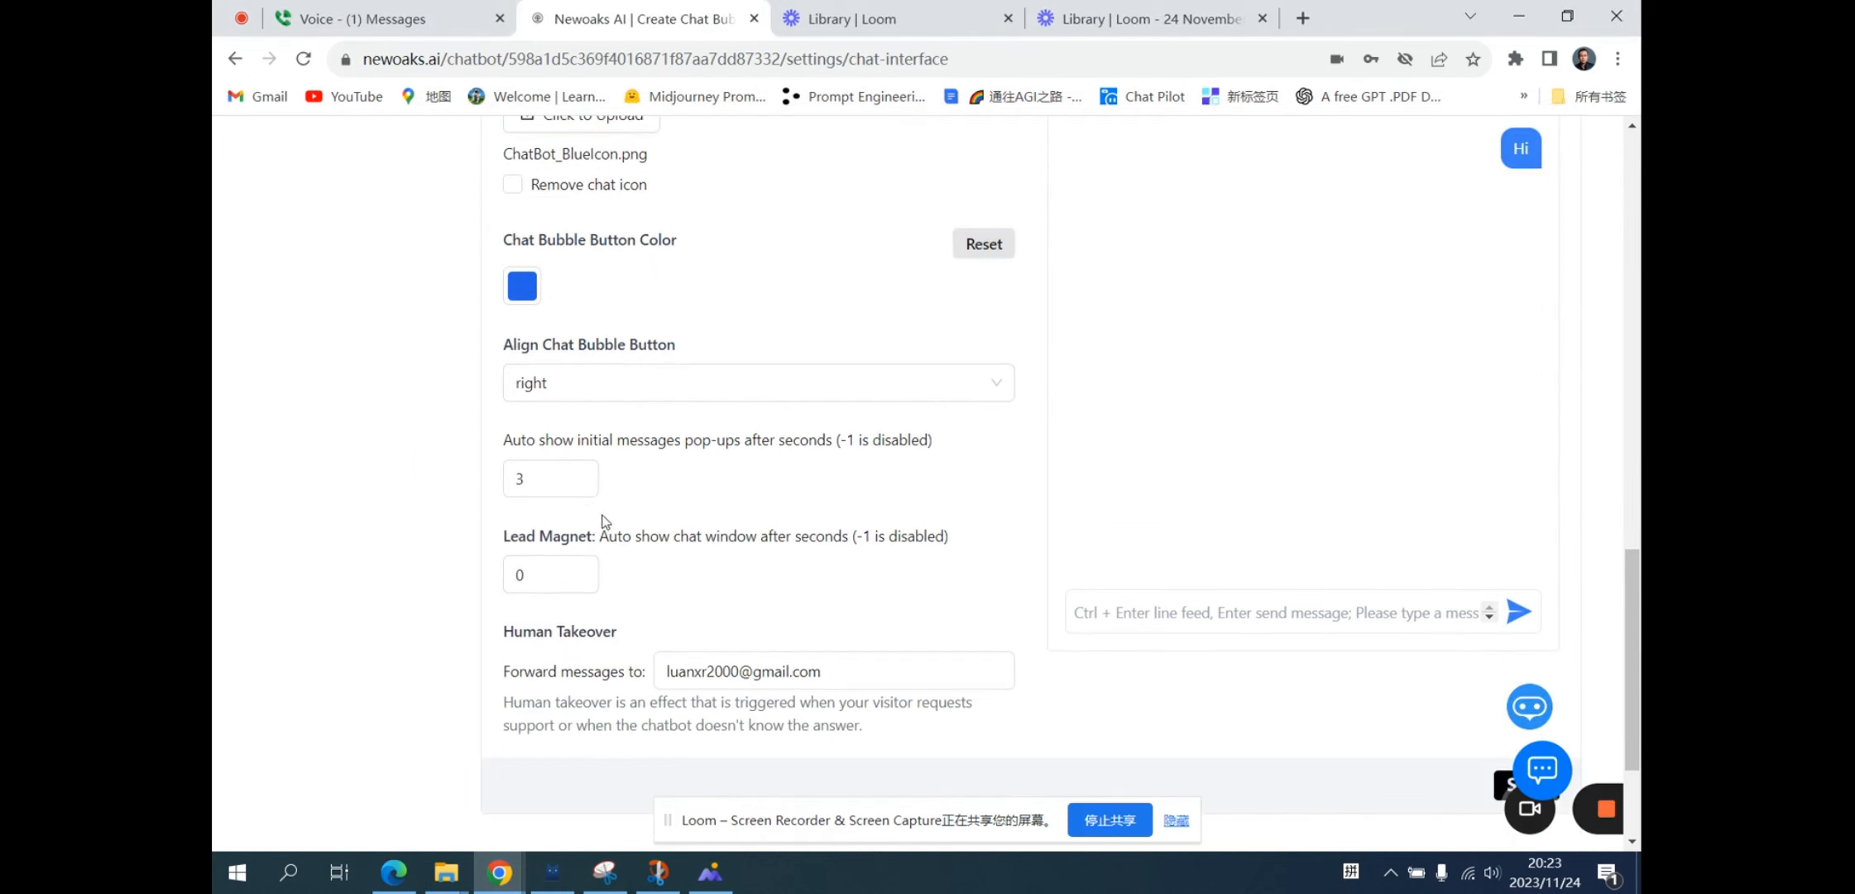
{"action": "left_click", "coordinate": [676, 573]}
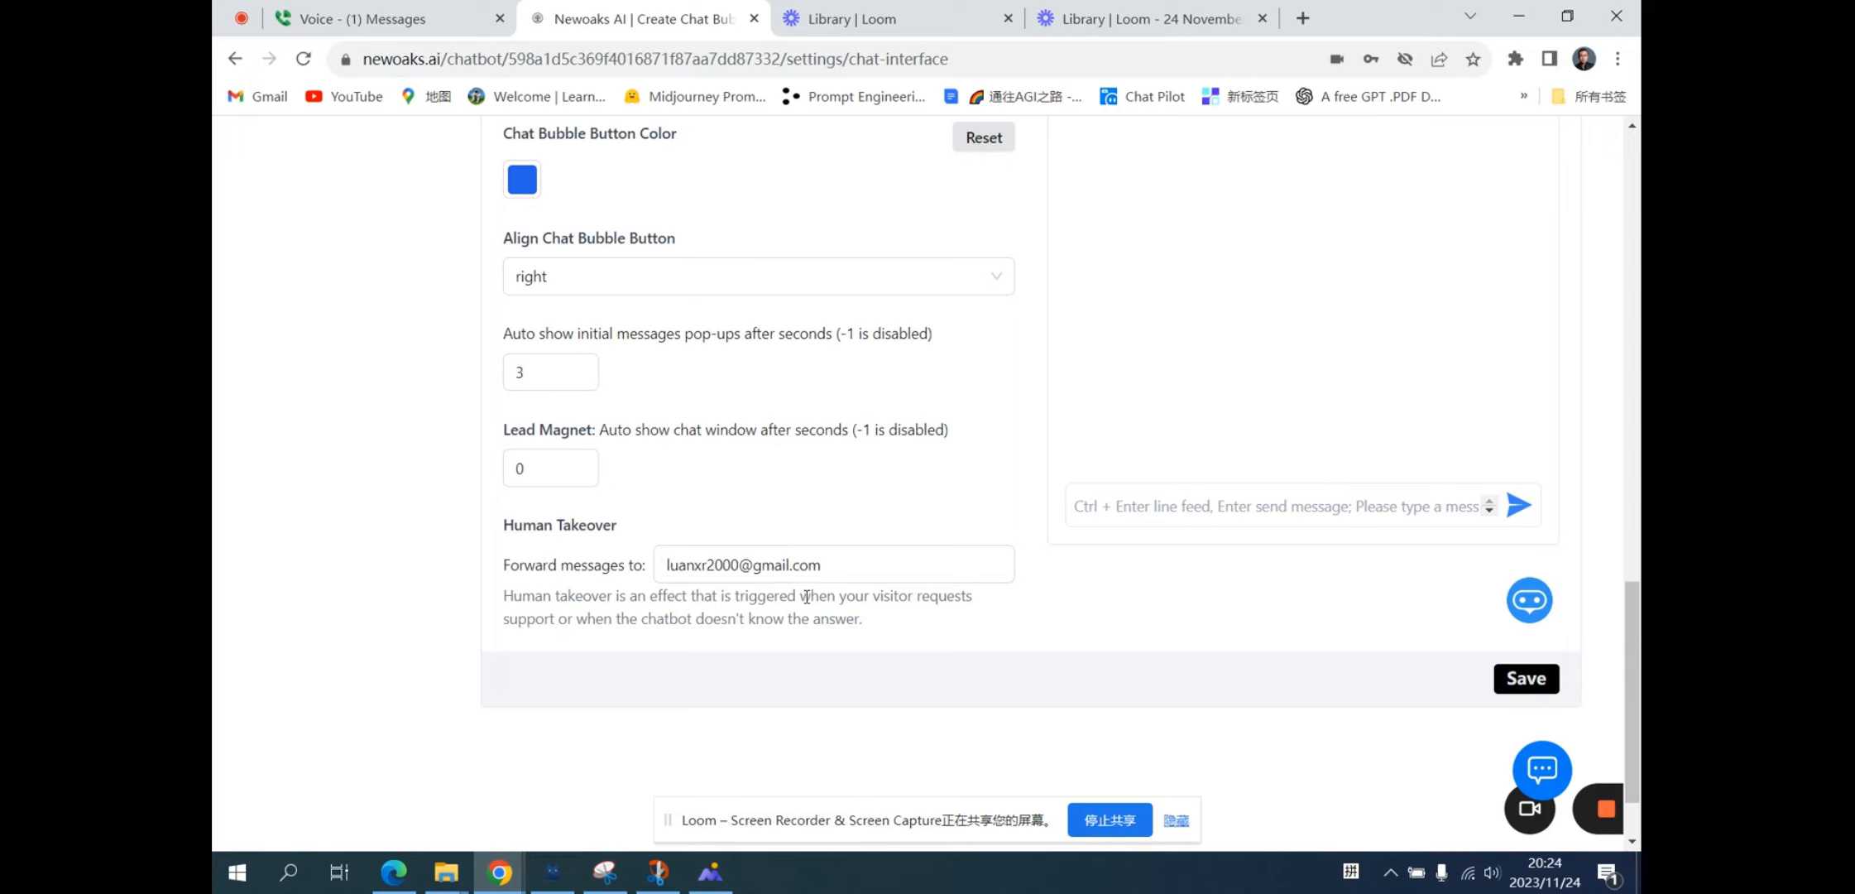
{"action": "scroll", "coordinate": [806, 596], "scroll_direction": "down", "scroll_amount": 2}
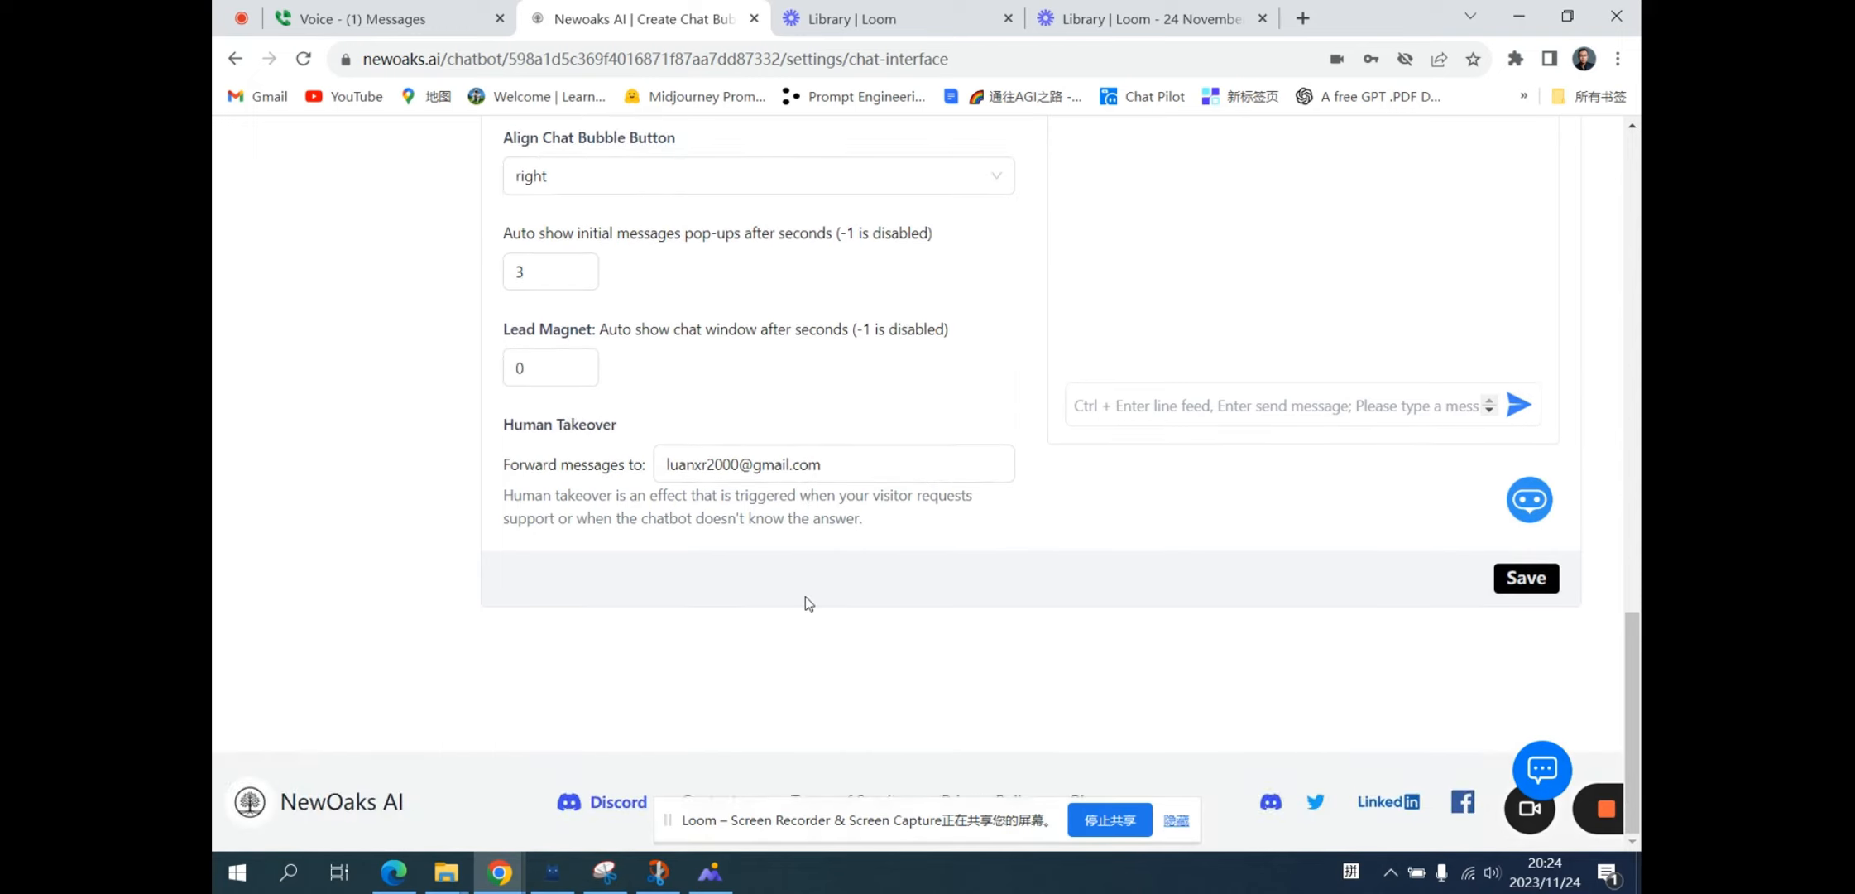
{"action": "left_click", "coordinate": [1526, 578]}
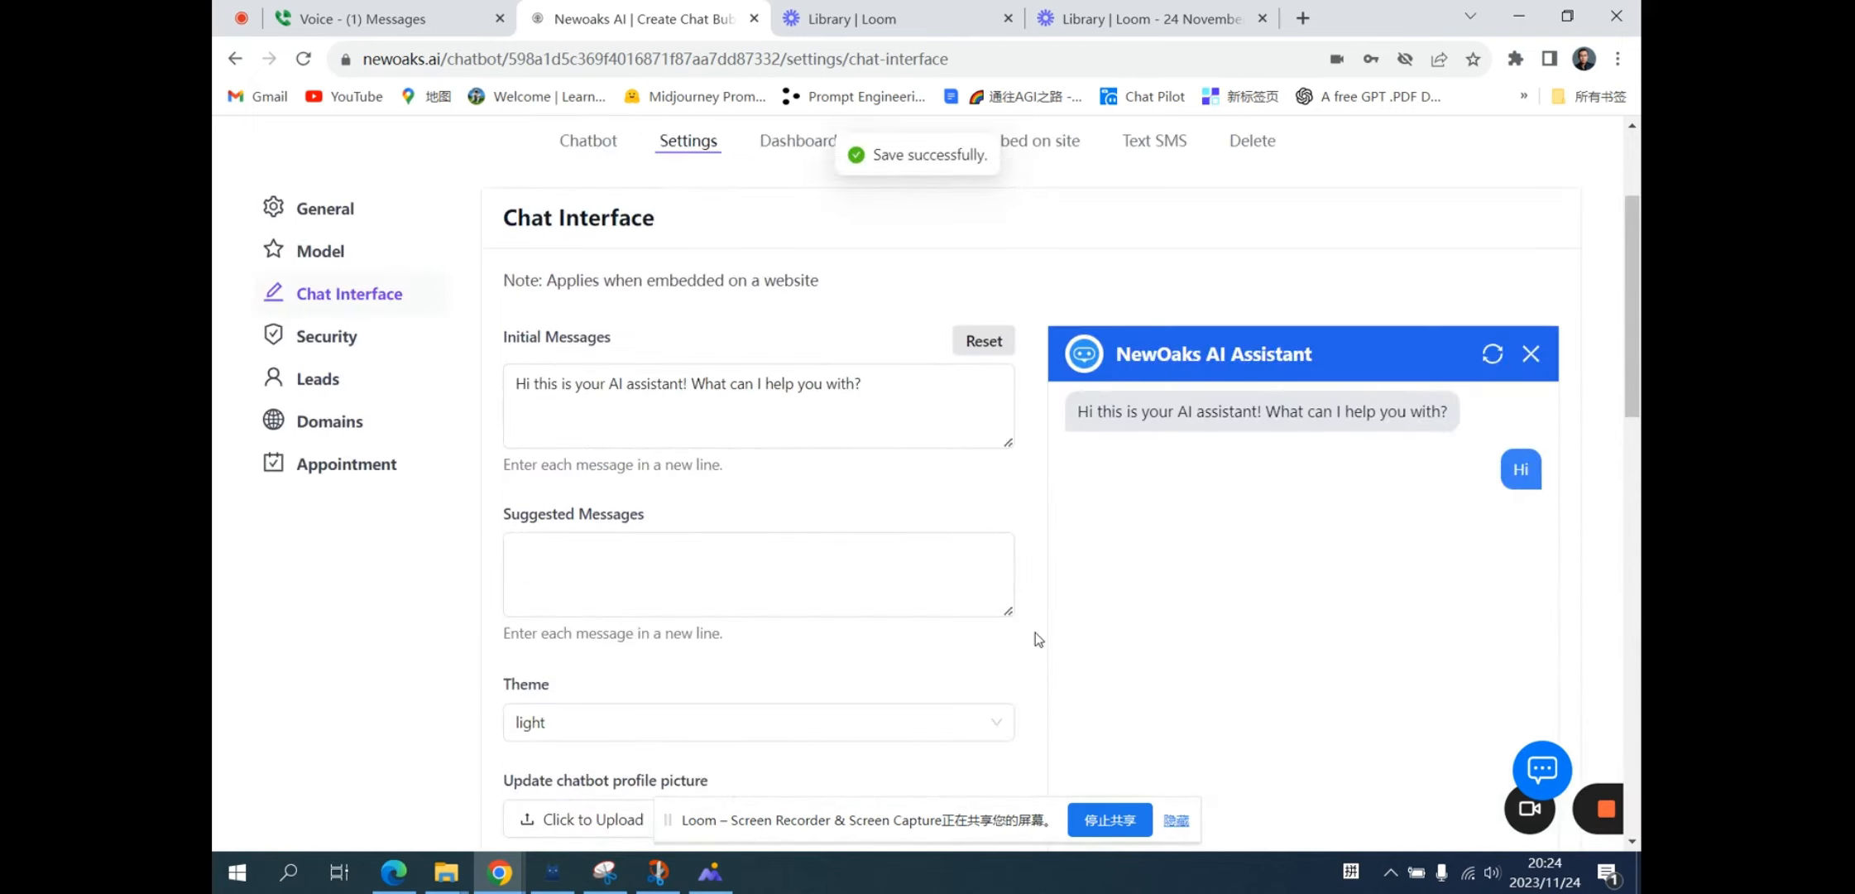
Set the chatbot's visibility to public in the security settings and check its domain restriction and rate limiting options.
{"action": "scroll", "coordinate": [1035, 632], "scroll_direction": "up", "scroll_amount": 1}
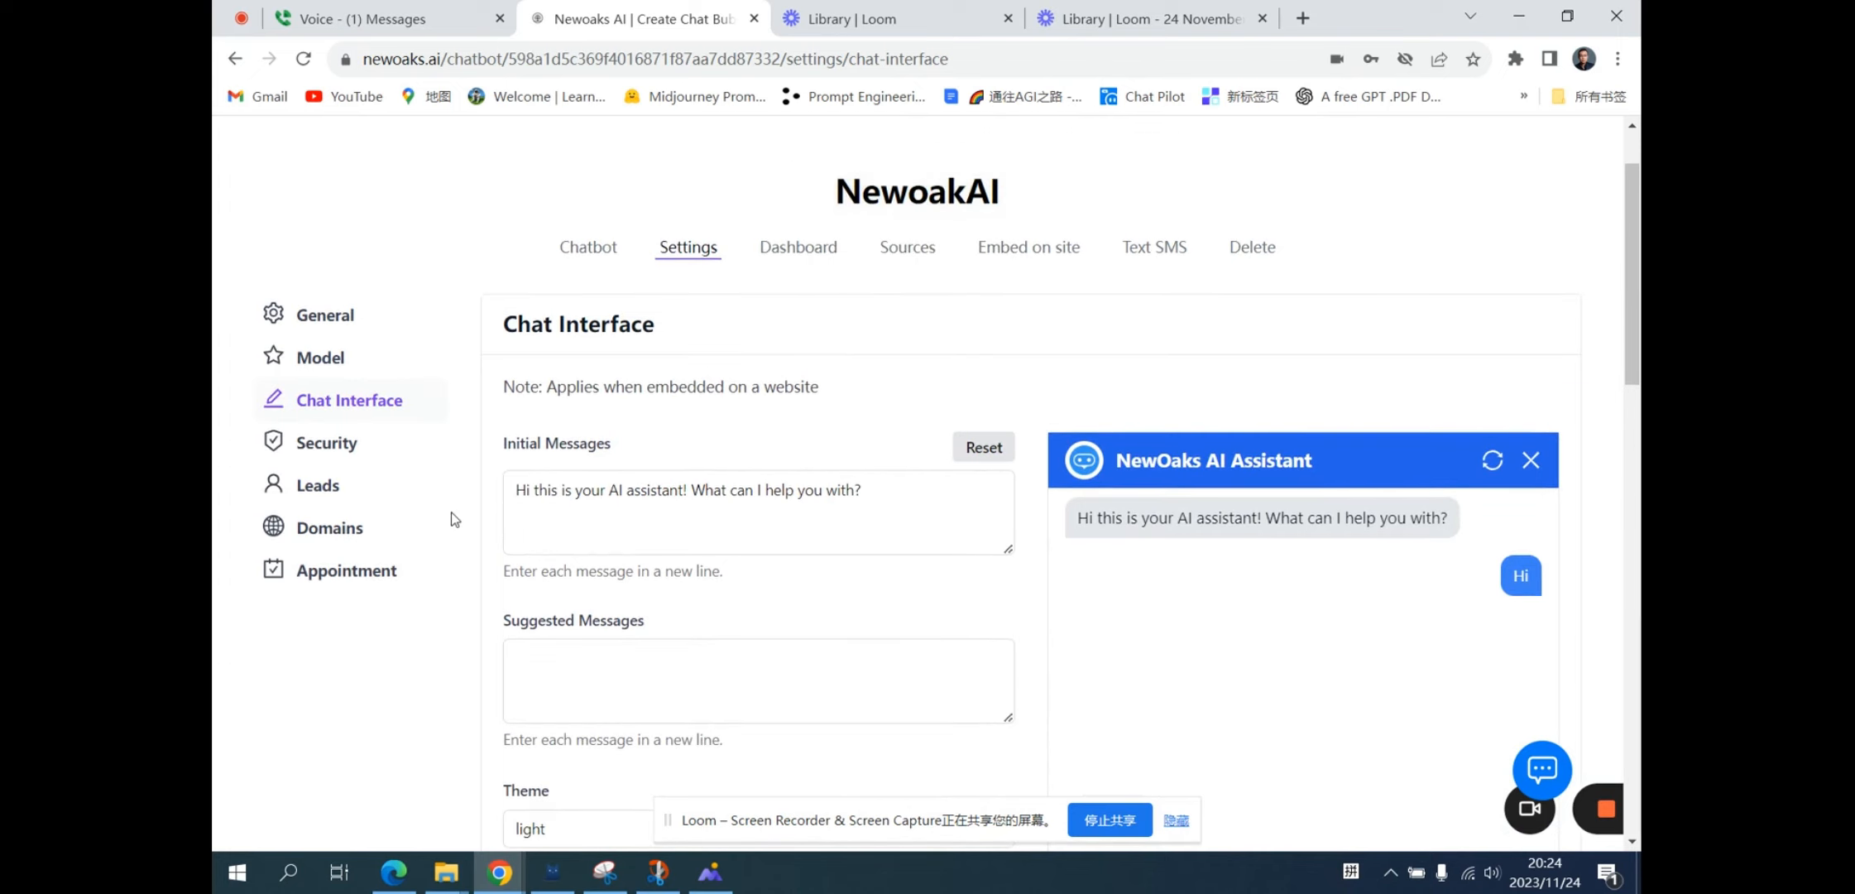
{"action": "left_click", "coordinate": [343, 456]}
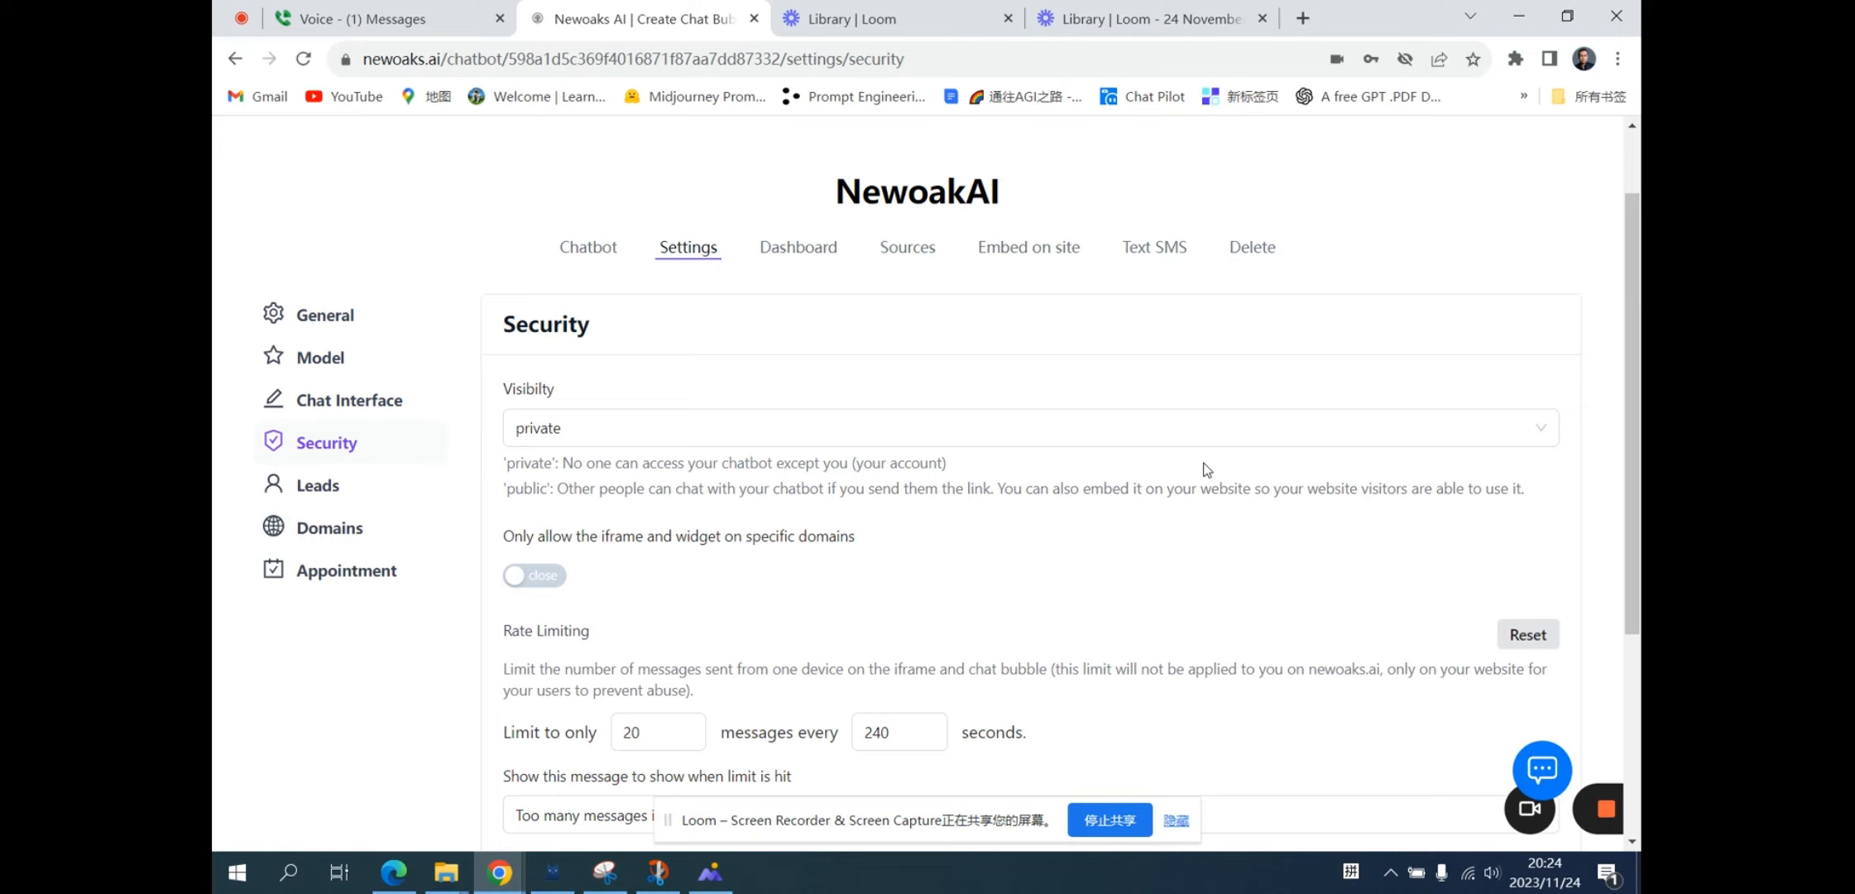
{"action": "left_click", "coordinate": [606, 429]}
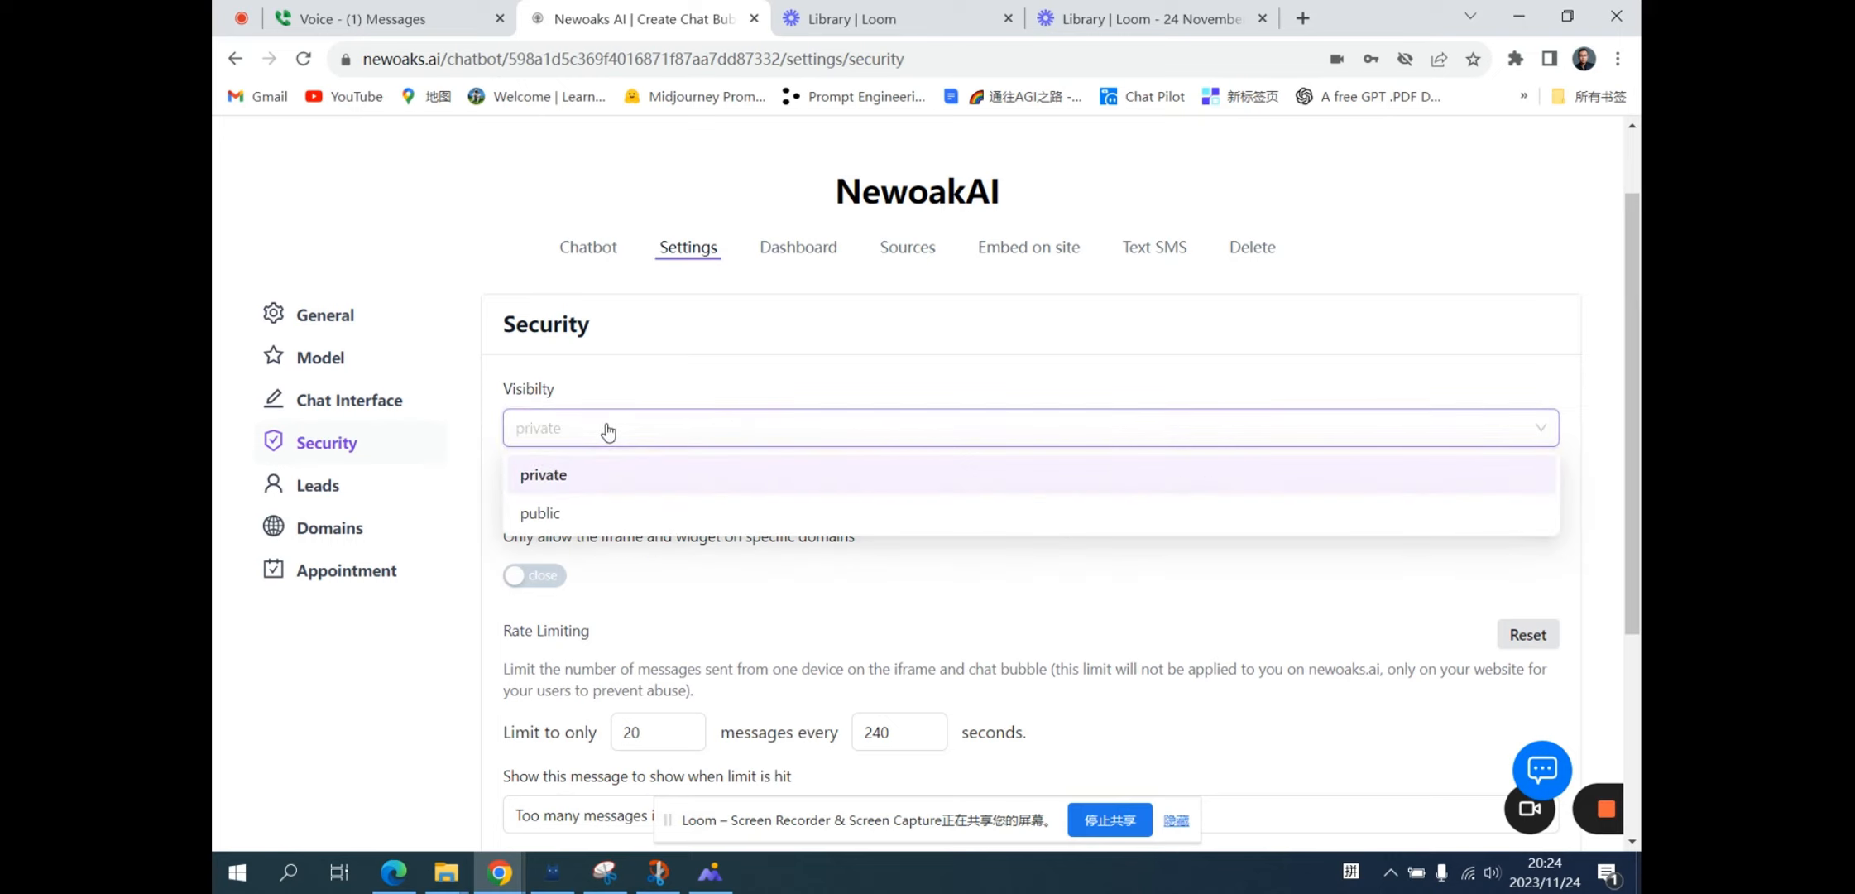
{"action": "left_click", "coordinate": [554, 514]}
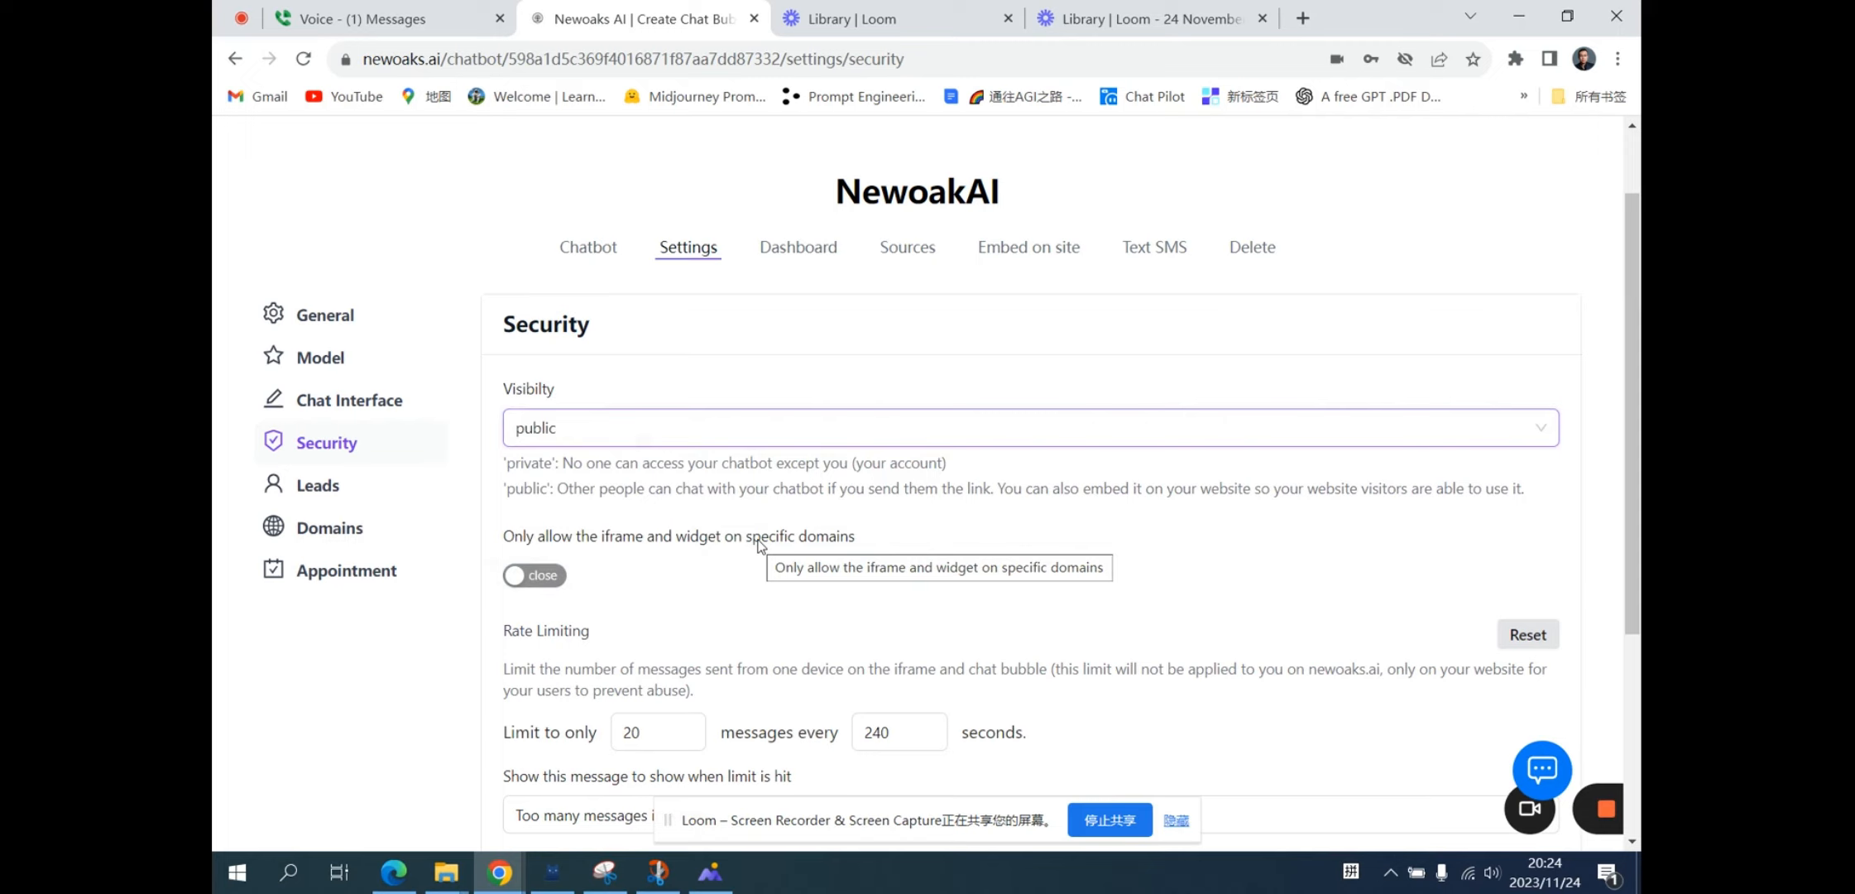
{"action": "scroll", "coordinate": [759, 544], "scroll_direction": "down", "scroll_amount": 1}
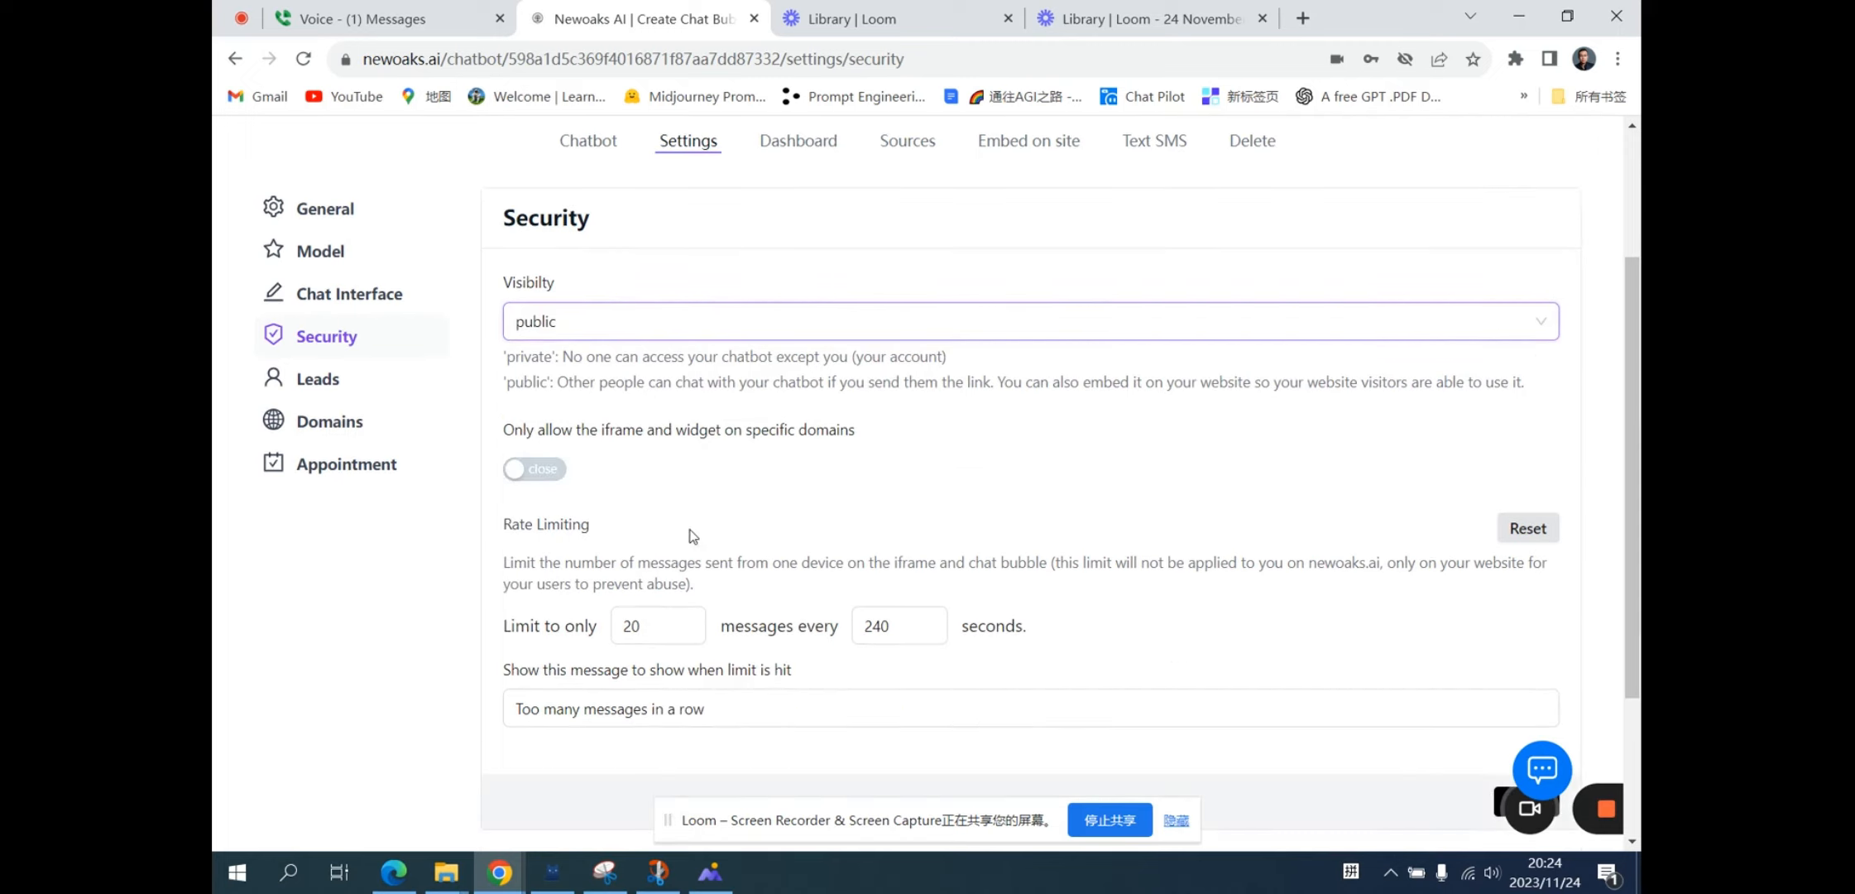
Enable collecting the visitor's name, email and phone number in the leads settings.
{"action": "left_click", "coordinate": [323, 379]}
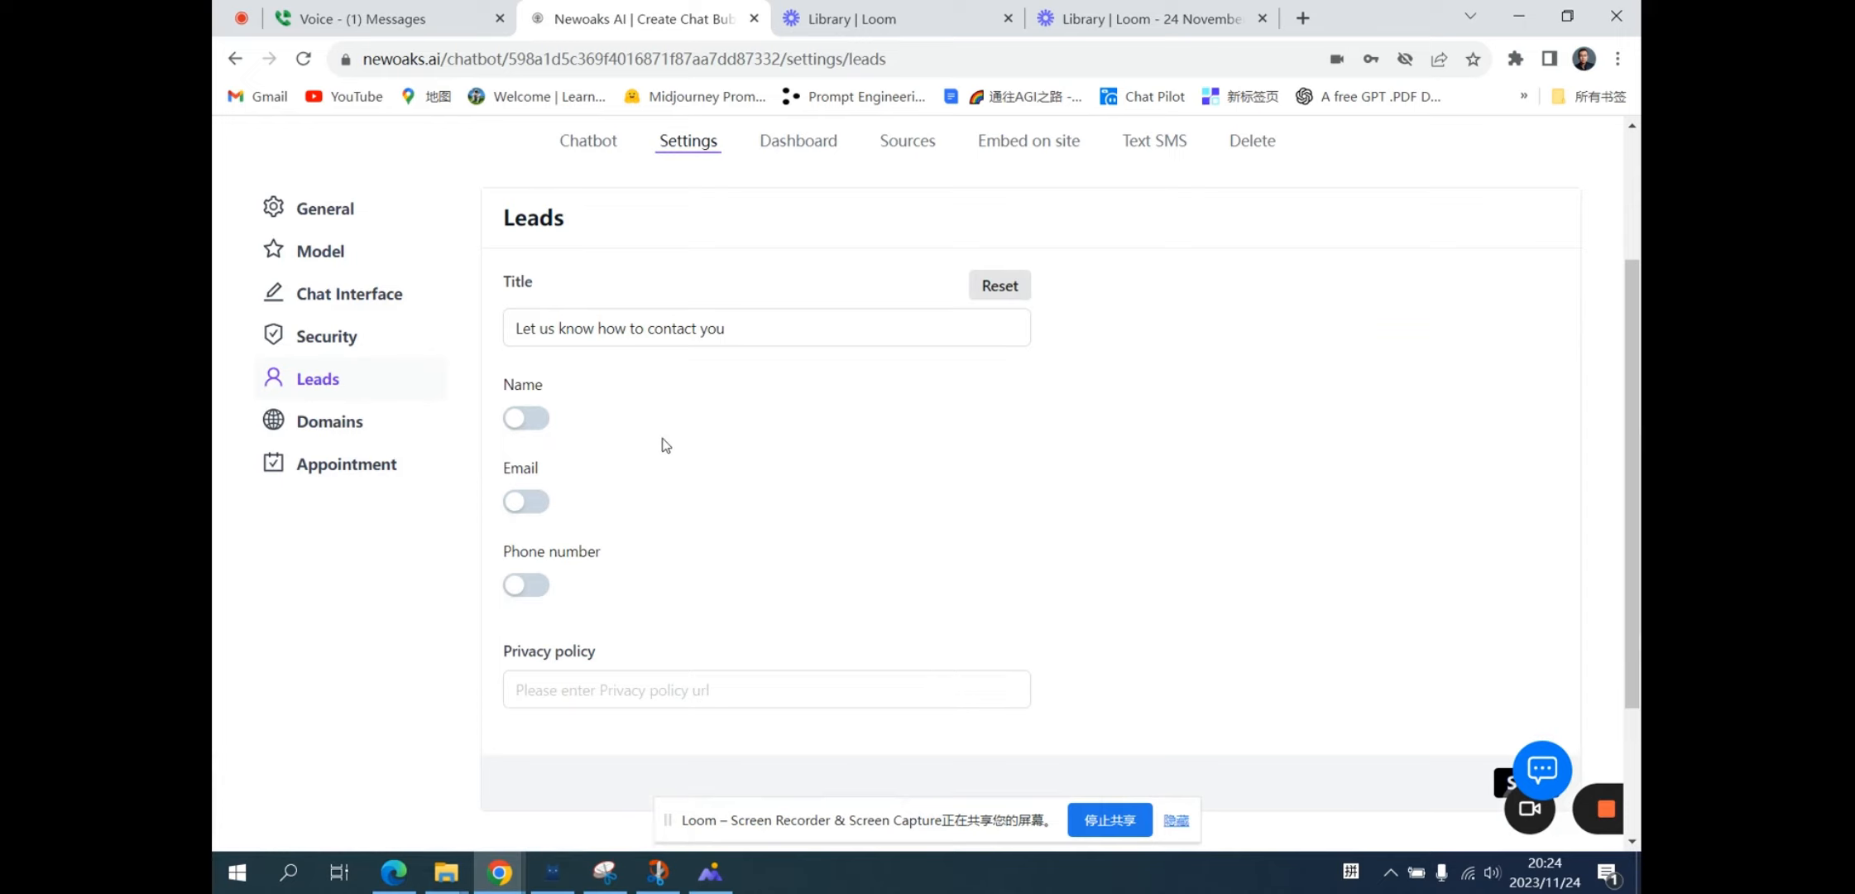
{"action": "left_click", "coordinate": [523, 418]}
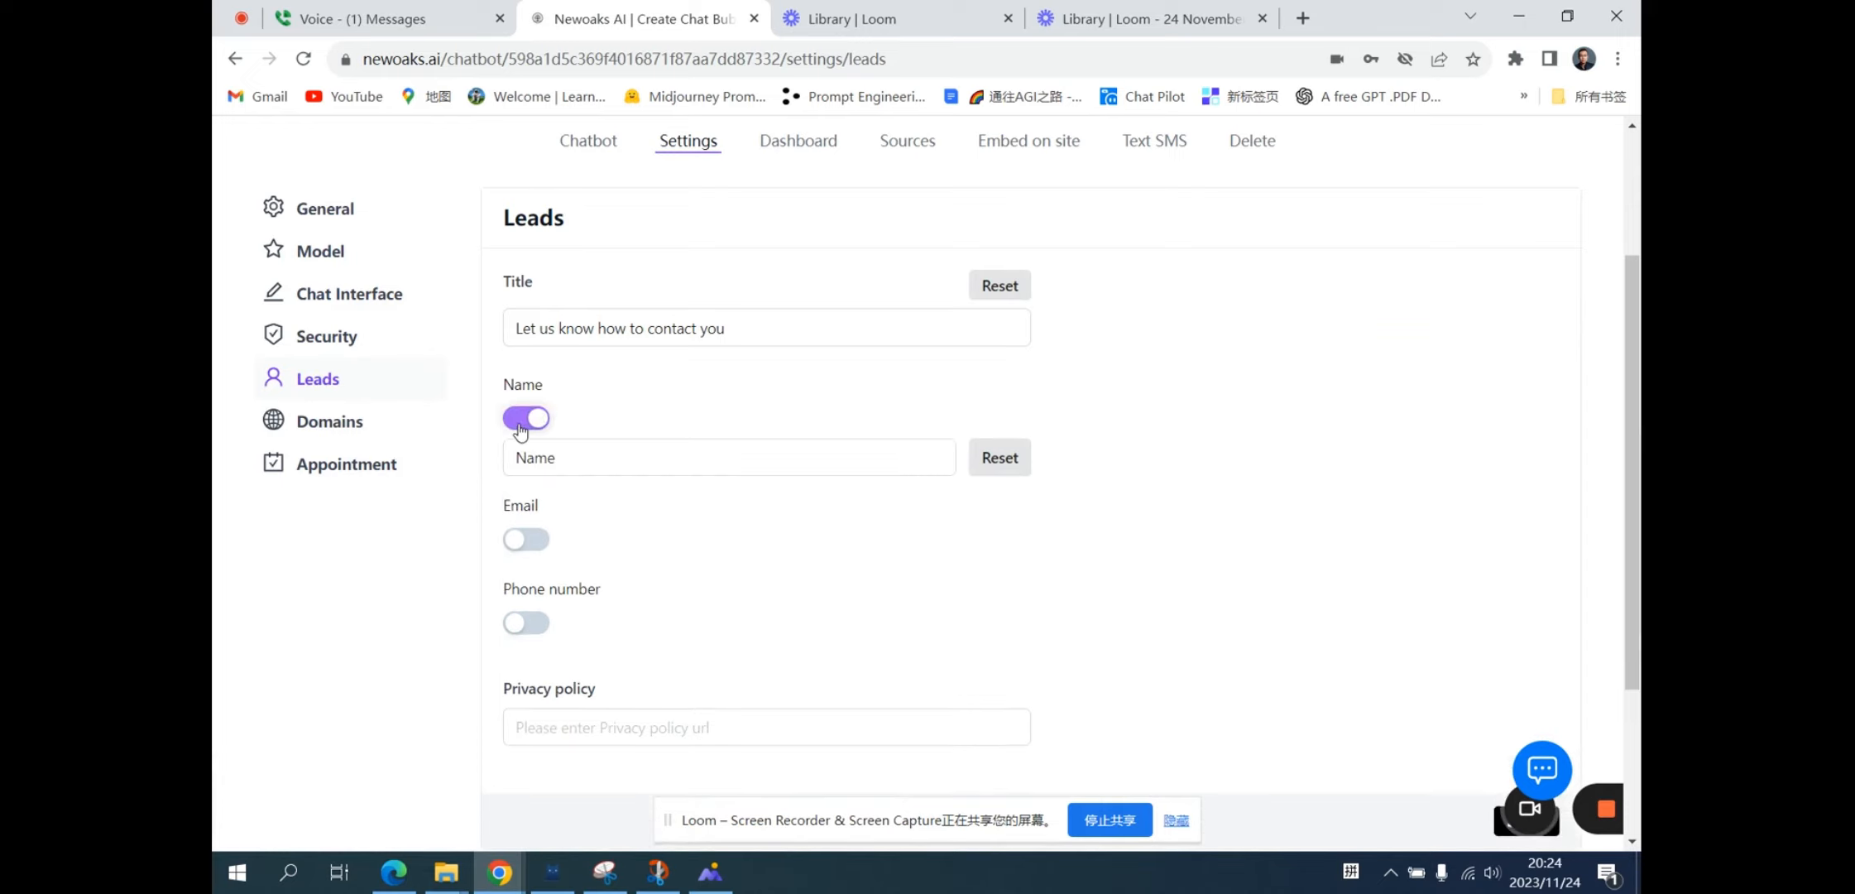
{"action": "left_click", "coordinate": [518, 542]}
{"action": "left_click", "coordinate": [523, 662]}
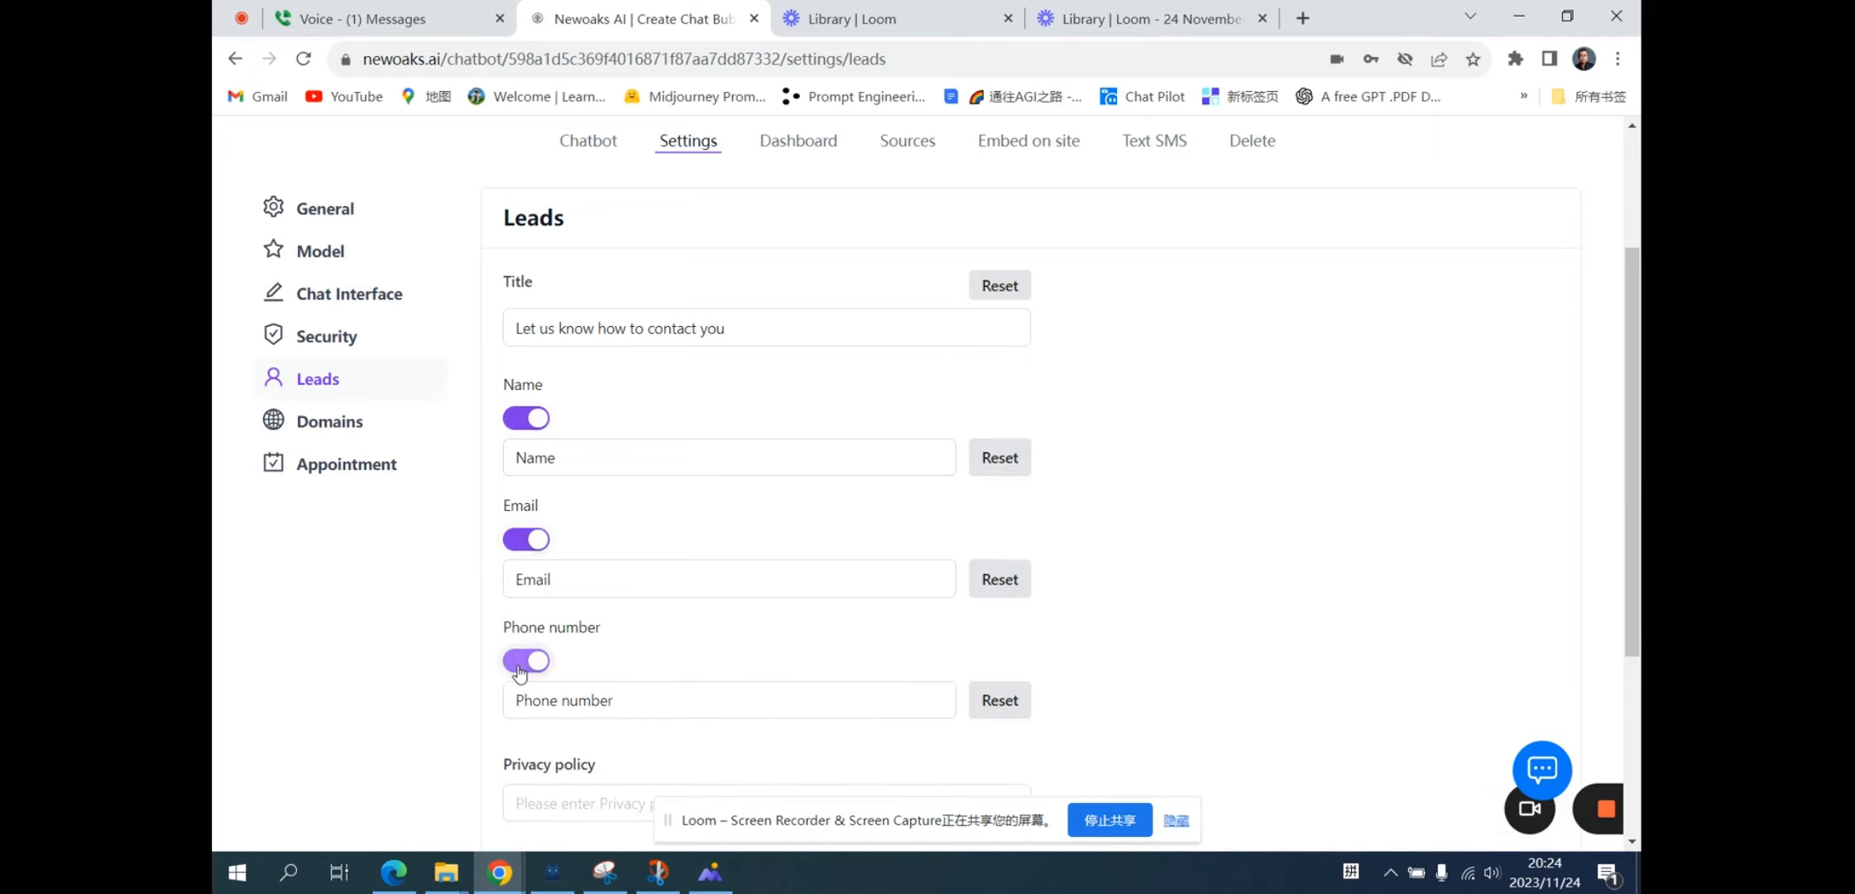
{"action": "scroll", "coordinate": [873, 625], "scroll_direction": "down", "scroll_amount": 3}
{"action": "left_click", "coordinate": [732, 602]}
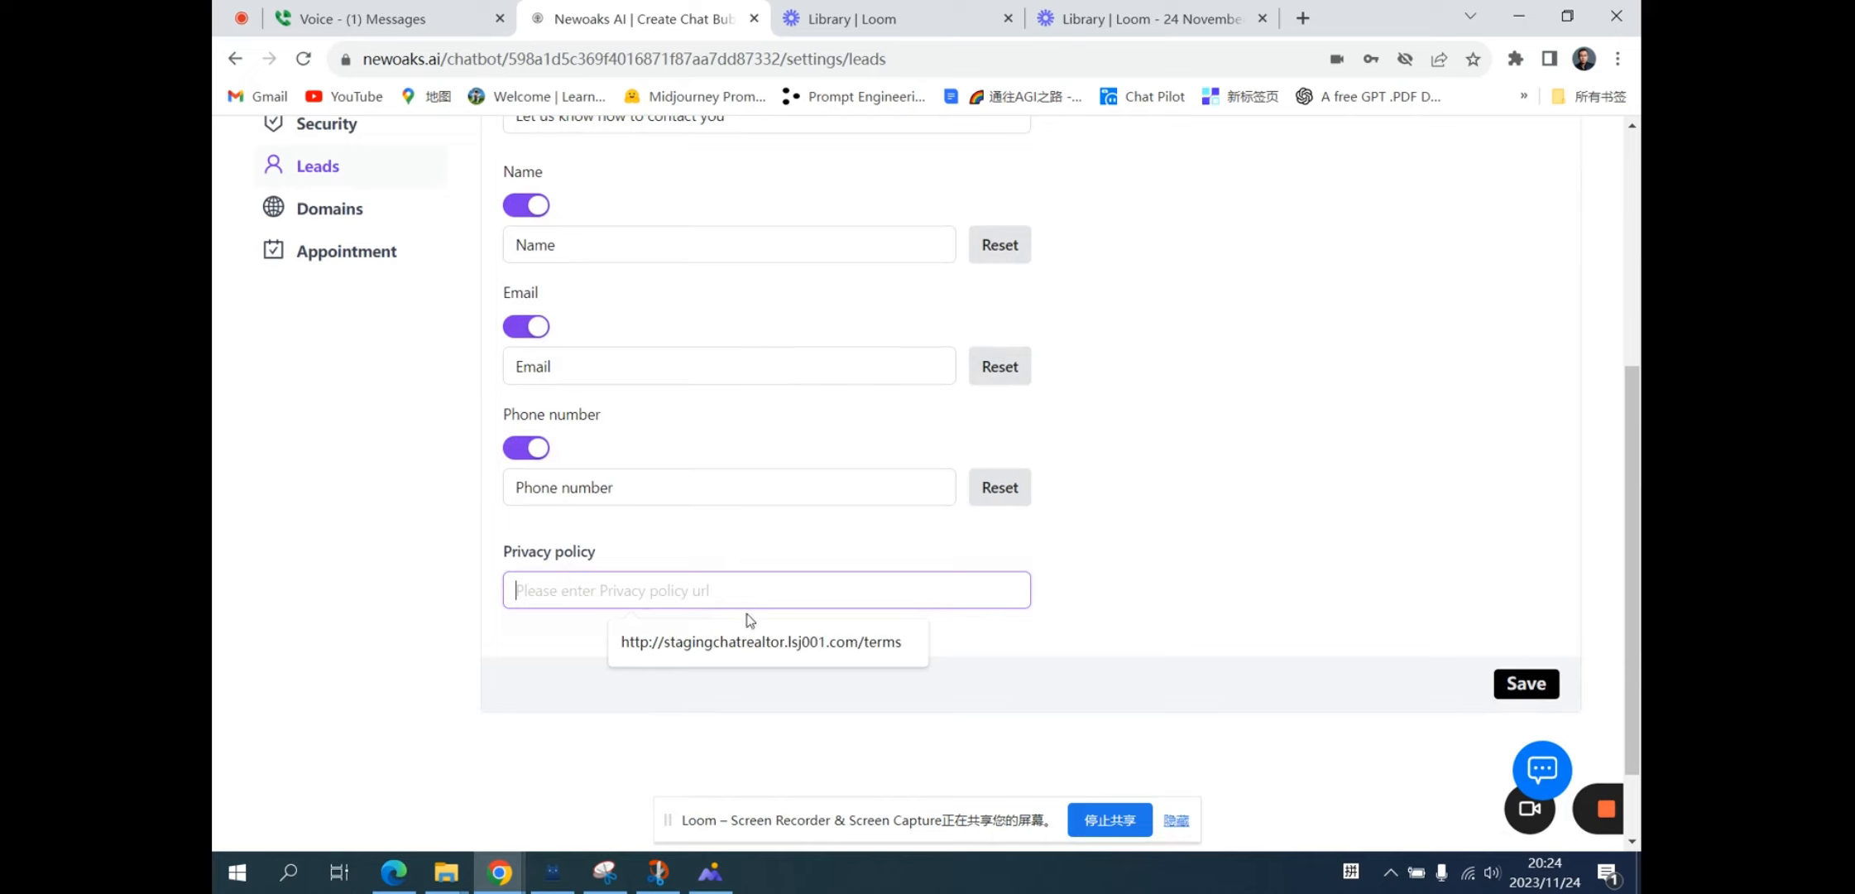
{"action": "left_click", "coordinate": [766, 642]}
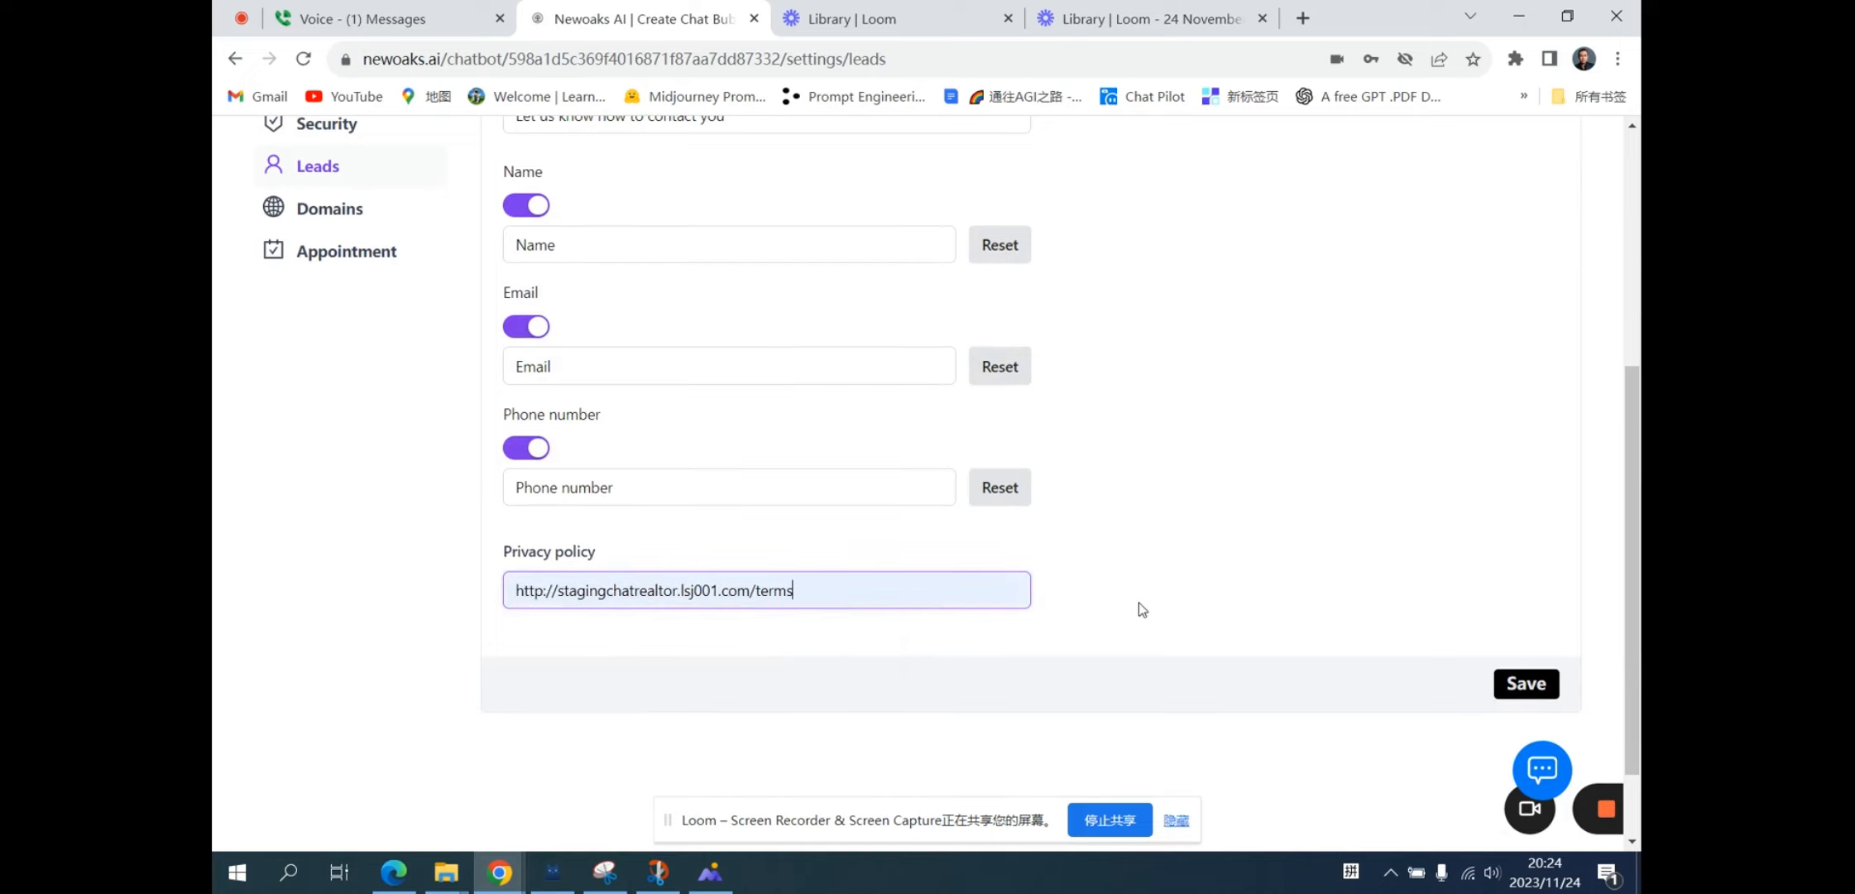
{"action": "left_click", "coordinate": [1522, 683]}
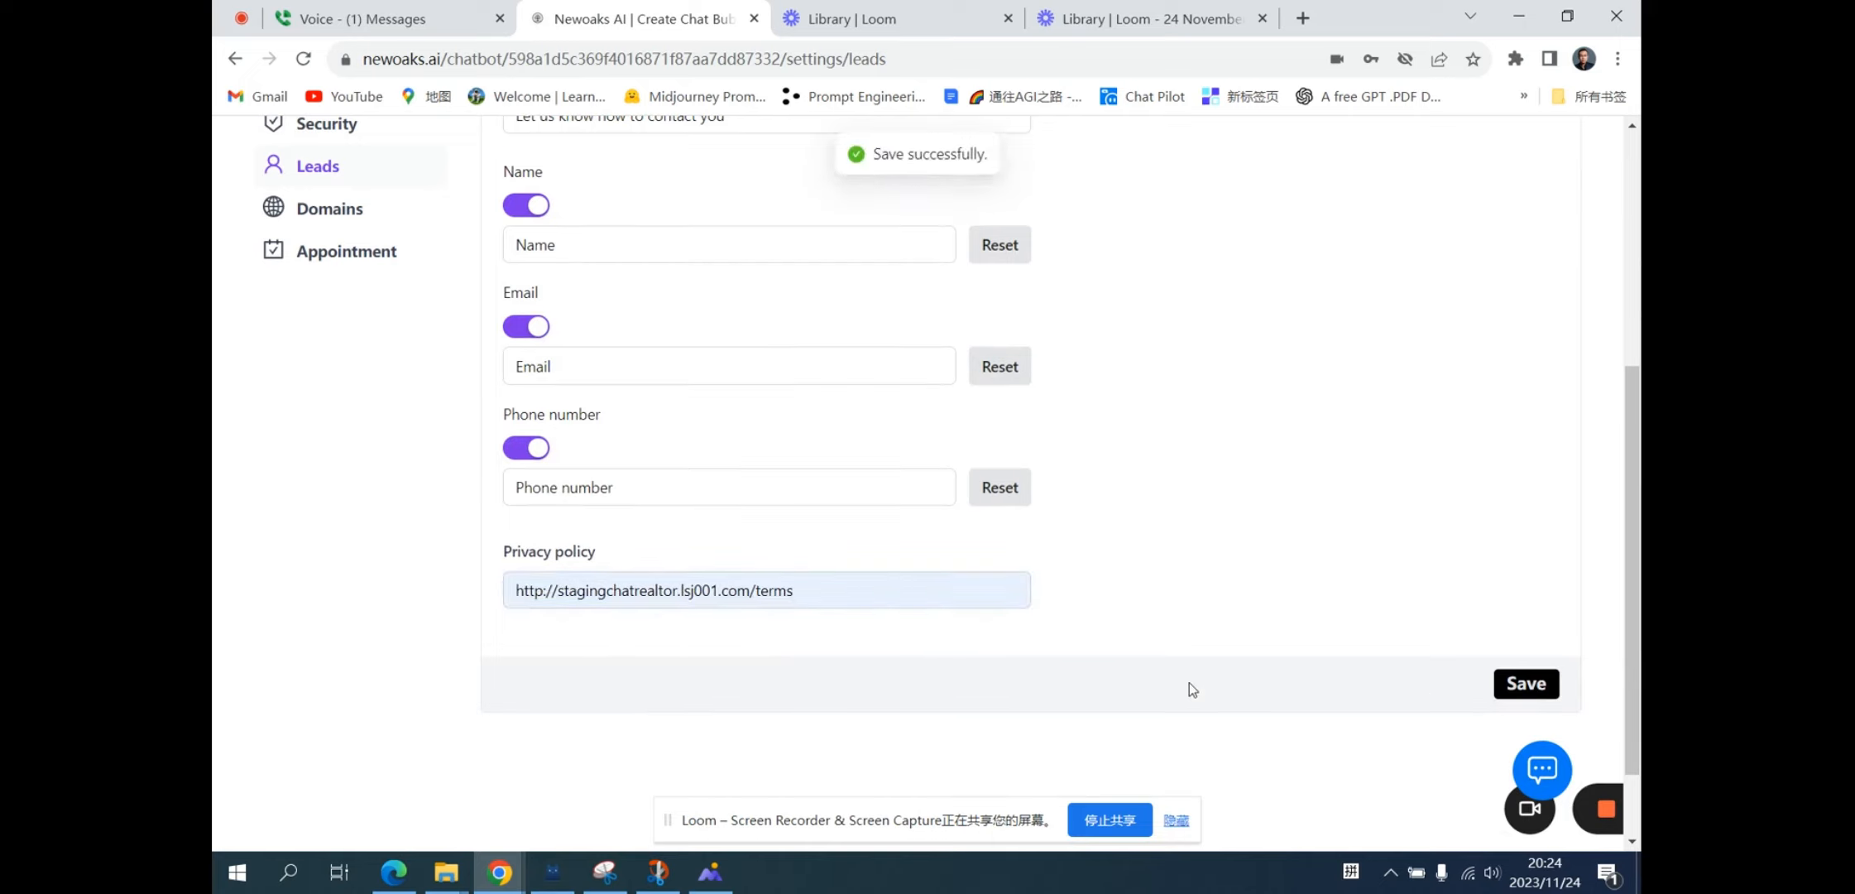
Set the chatbot's custom domain to chat.chatmoss.com, check the DNS setup instructions and save the domain settings.
{"action": "scroll", "coordinate": [331, 629], "scroll_direction": "up", "scroll_amount": 6}
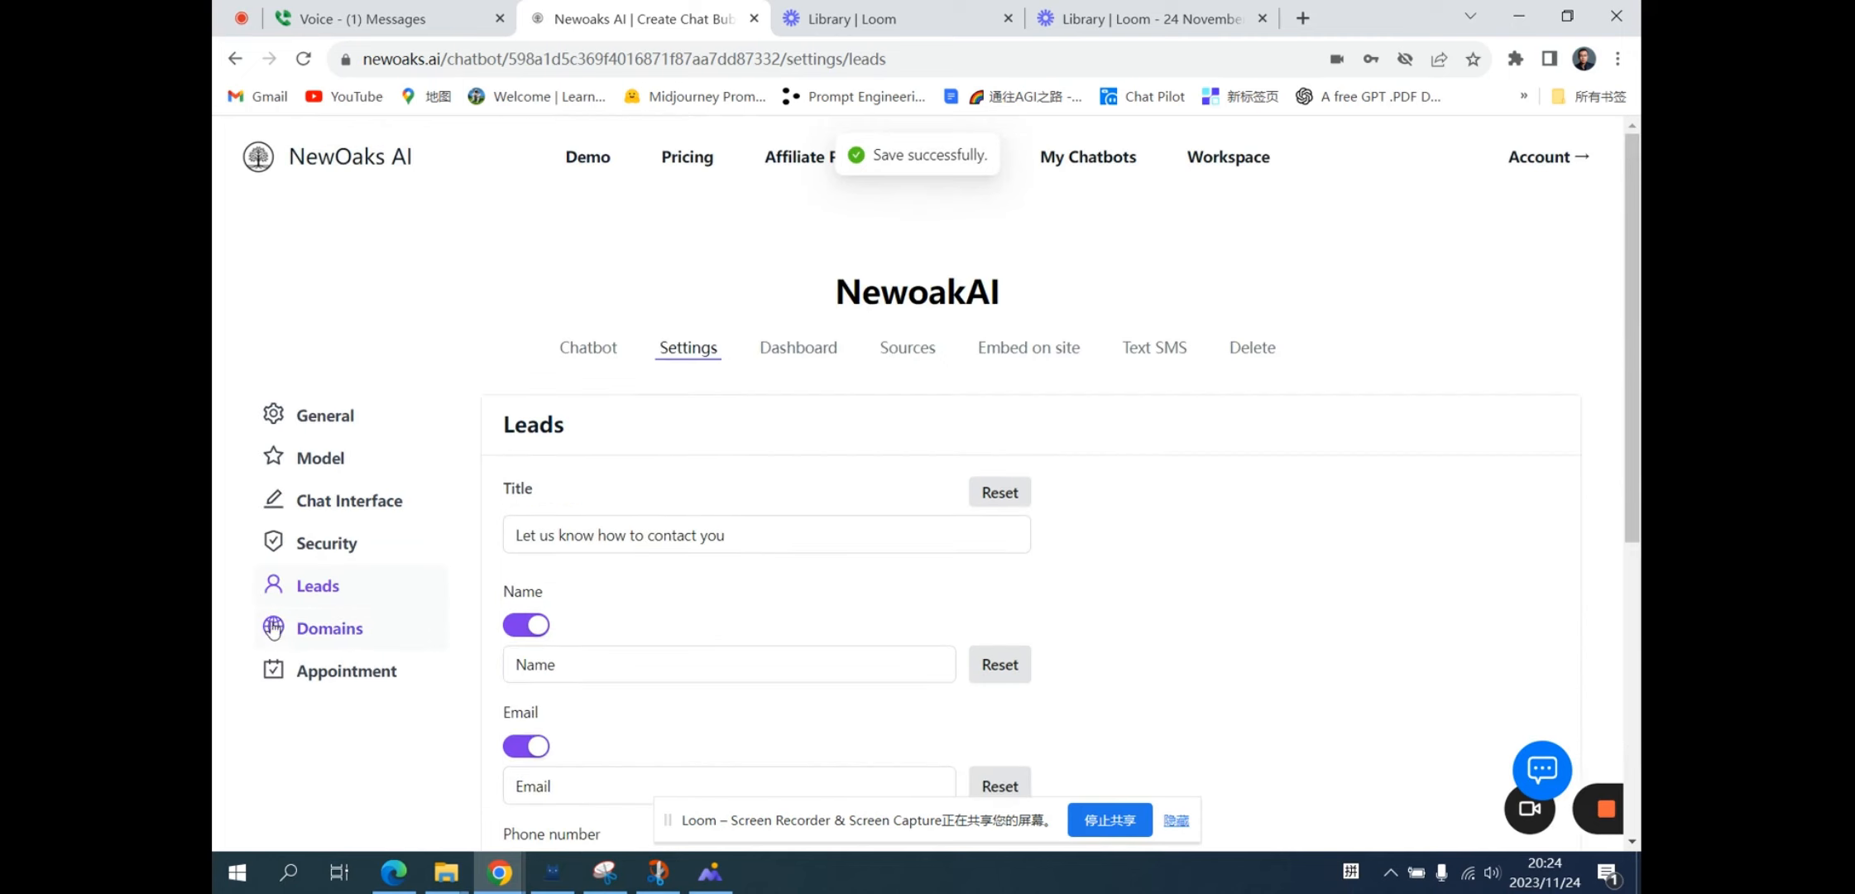
{"action": "left_click", "coordinate": [331, 636]}
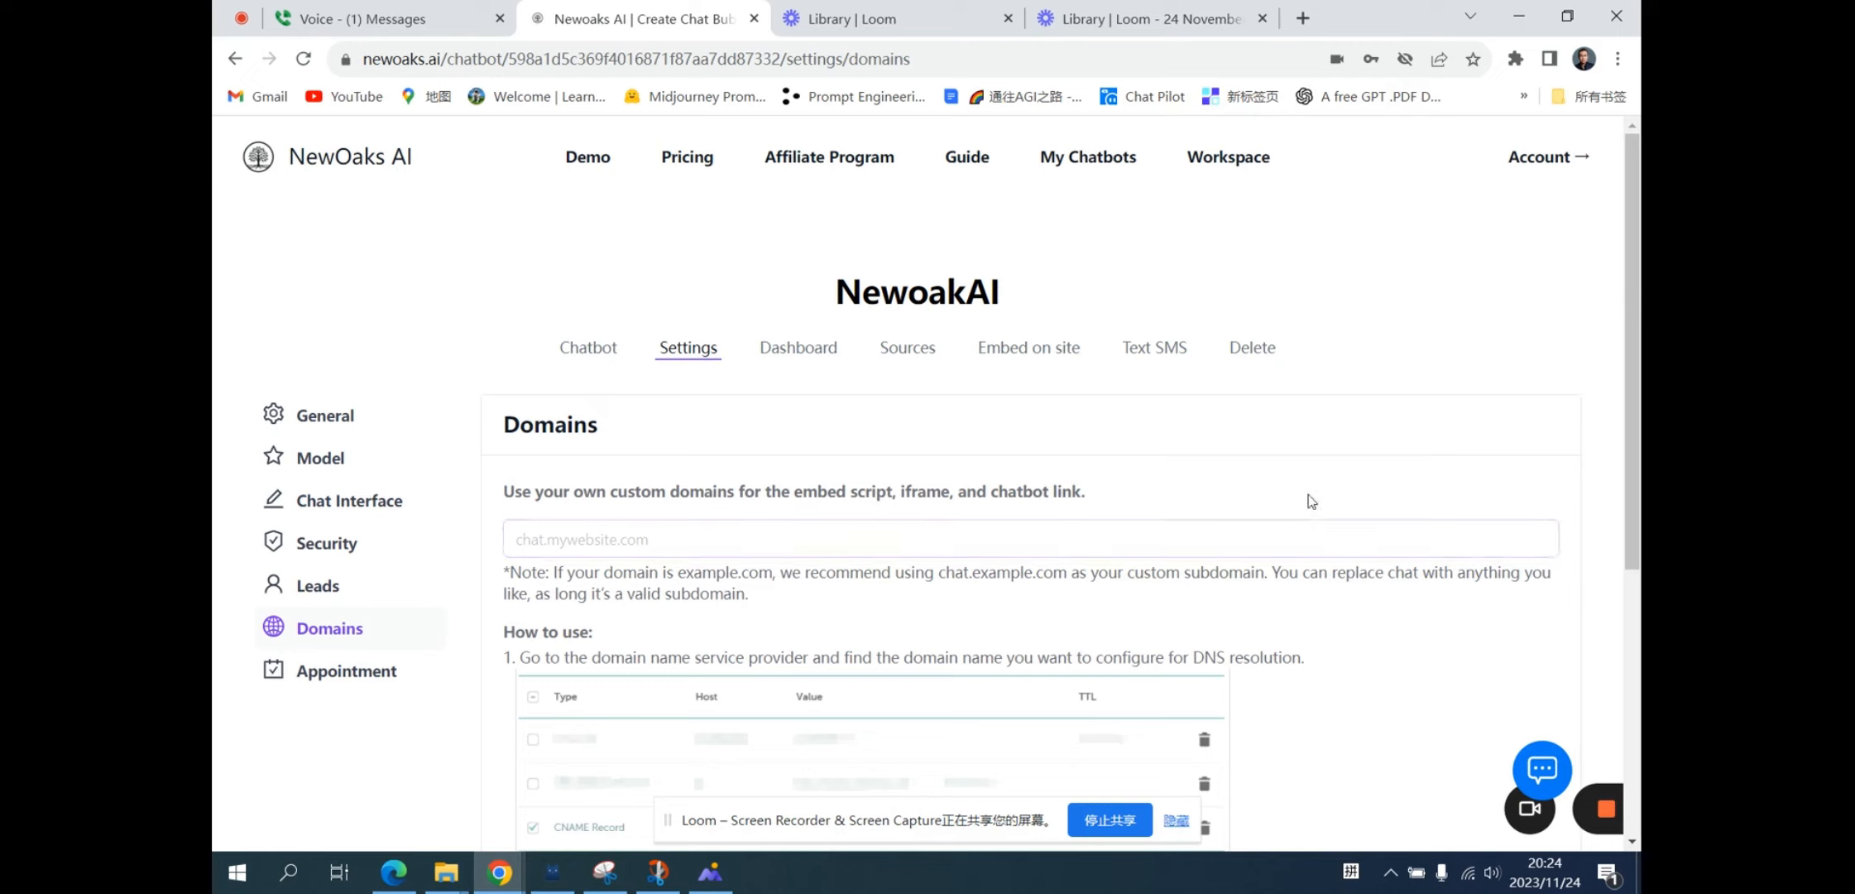
{"action": "left_click", "coordinate": [715, 546]}
{"action": "type", "text": "chat"}
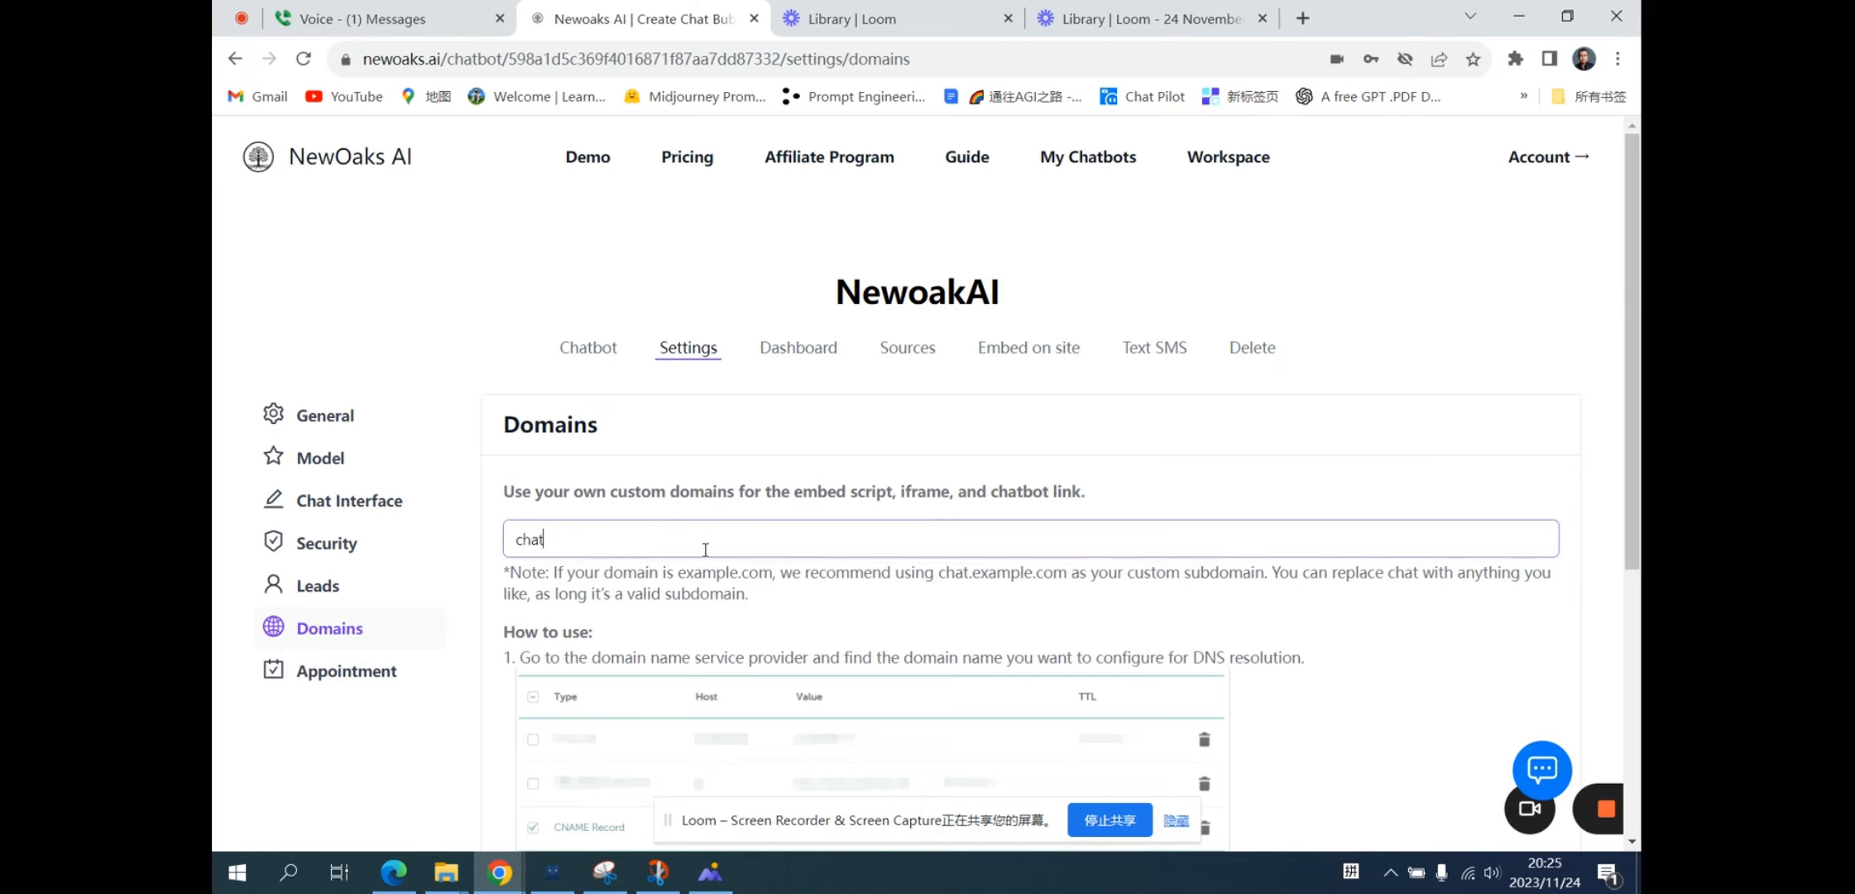
{"action": "type", "text": ".chatmoss.com"}
{"action": "scroll", "coordinate": [705, 549], "scroll_direction": "down", "scroll_amount": 4}
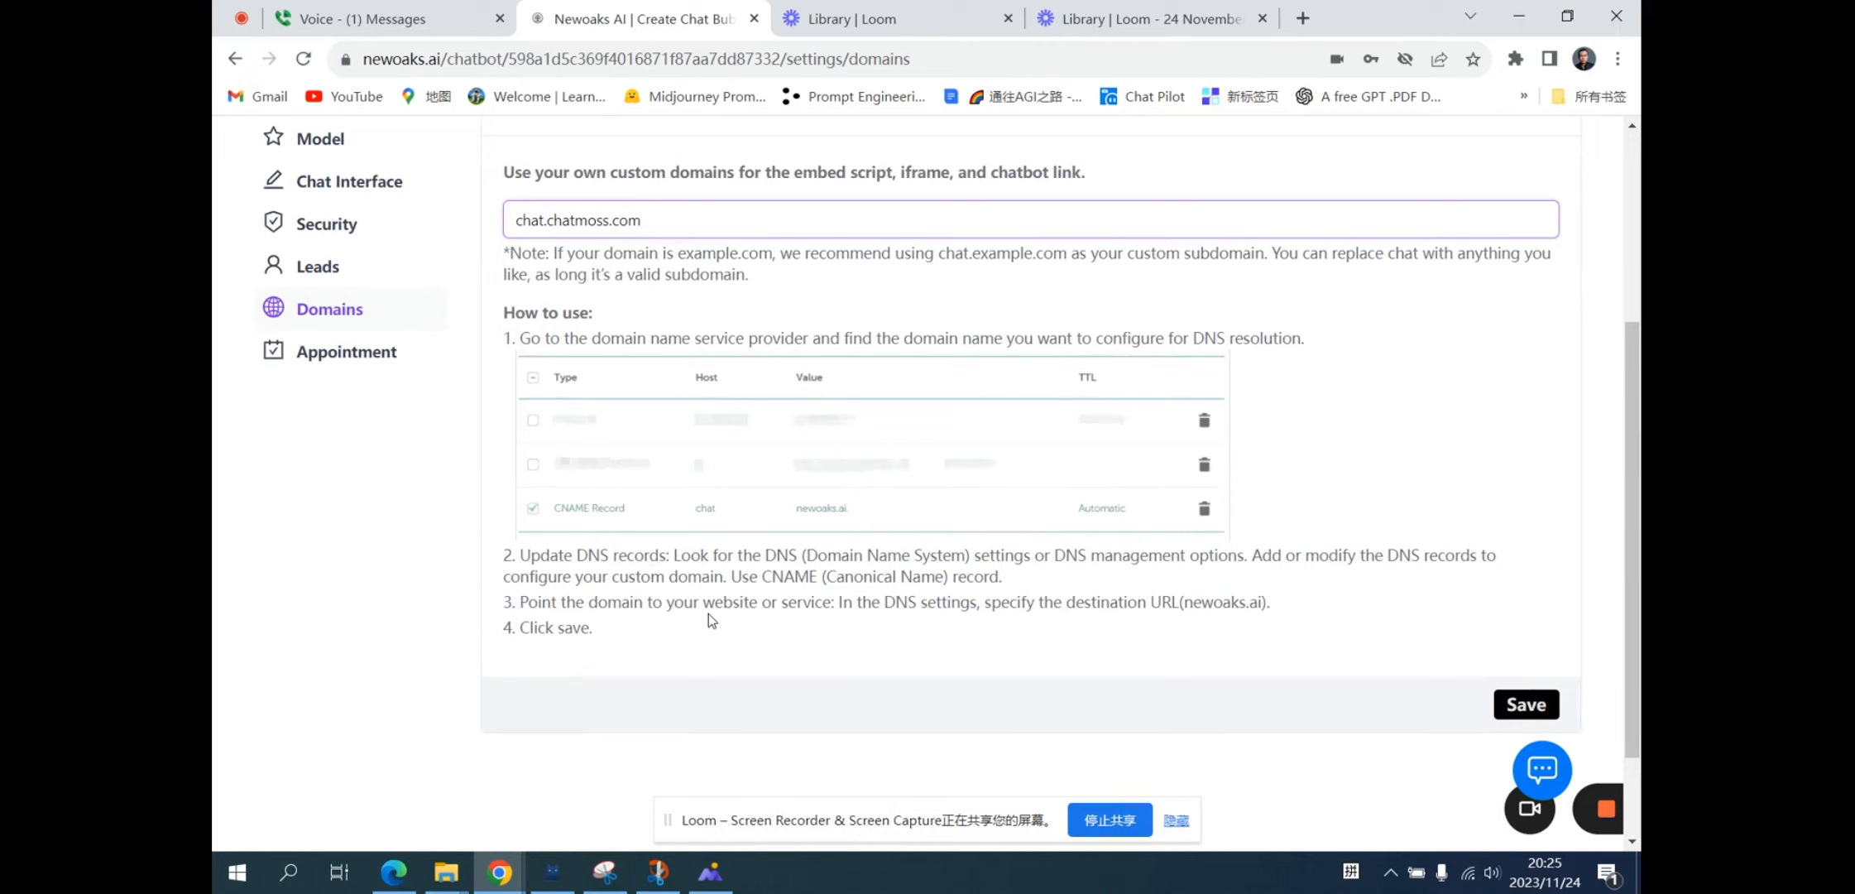
{"action": "scroll", "coordinate": [709, 616], "scroll_direction": "down", "scroll_amount": 1}
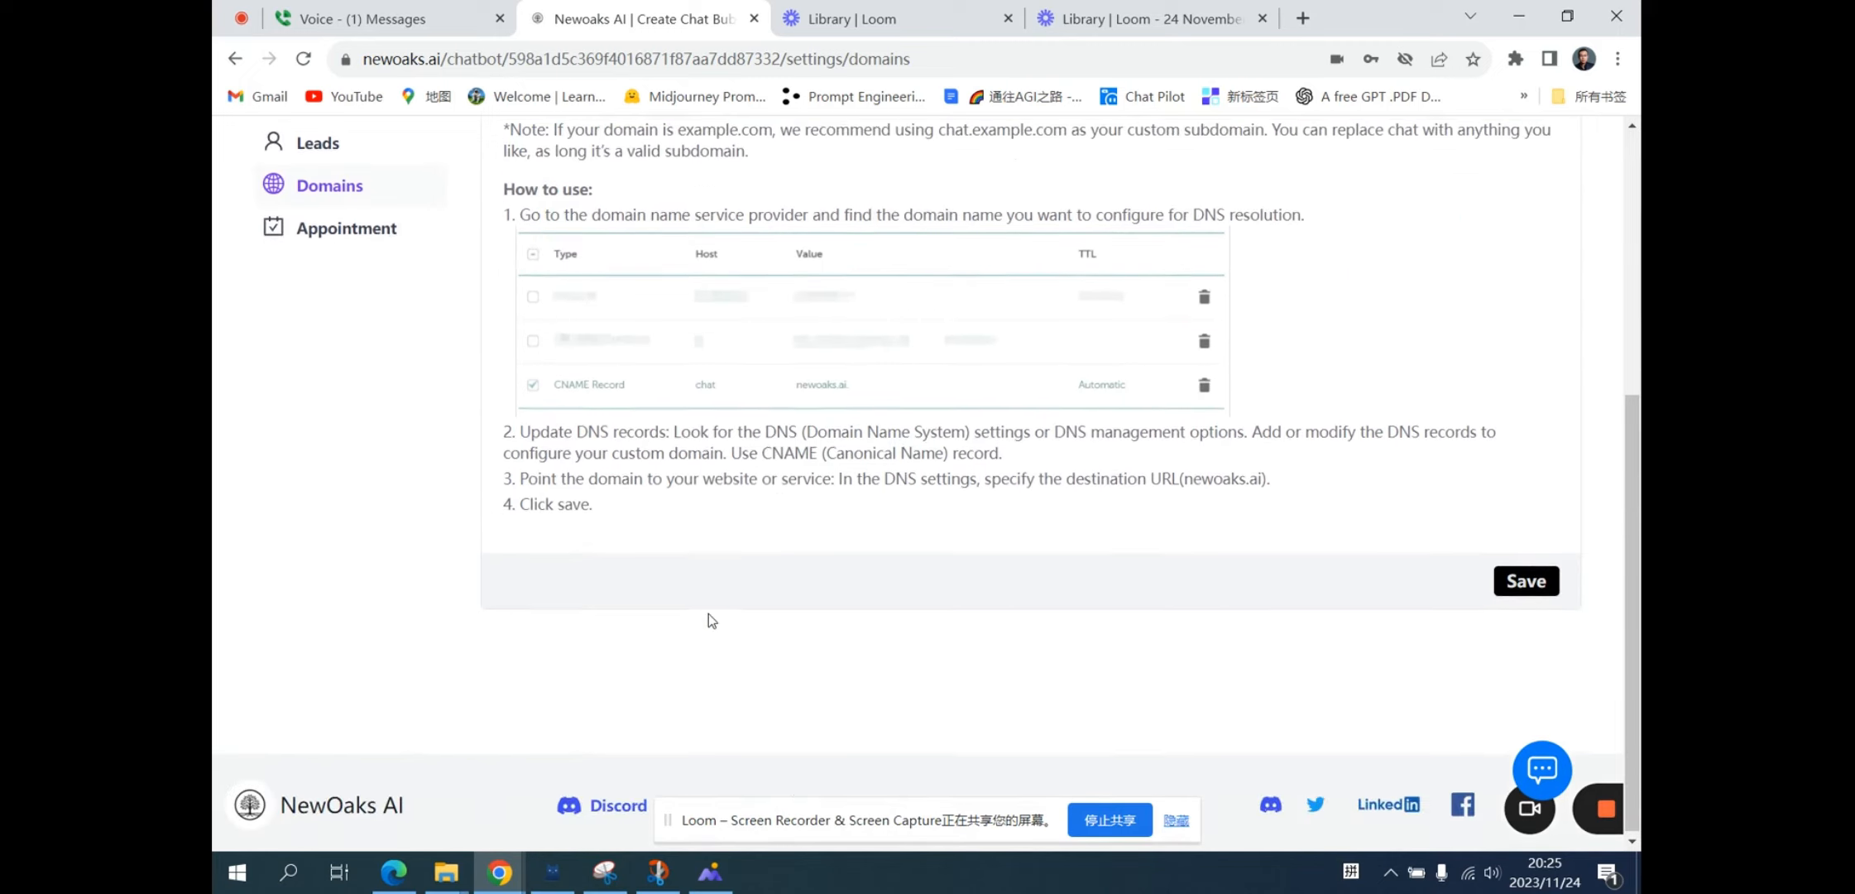
{"action": "left_click", "coordinate": [1523, 579]}
Enable appointments in the chatbot's appointment settings and authorize the Calendly connection.
{"action": "scroll", "coordinate": [1034, 594], "scroll_direction": "up", "scroll_amount": 1}
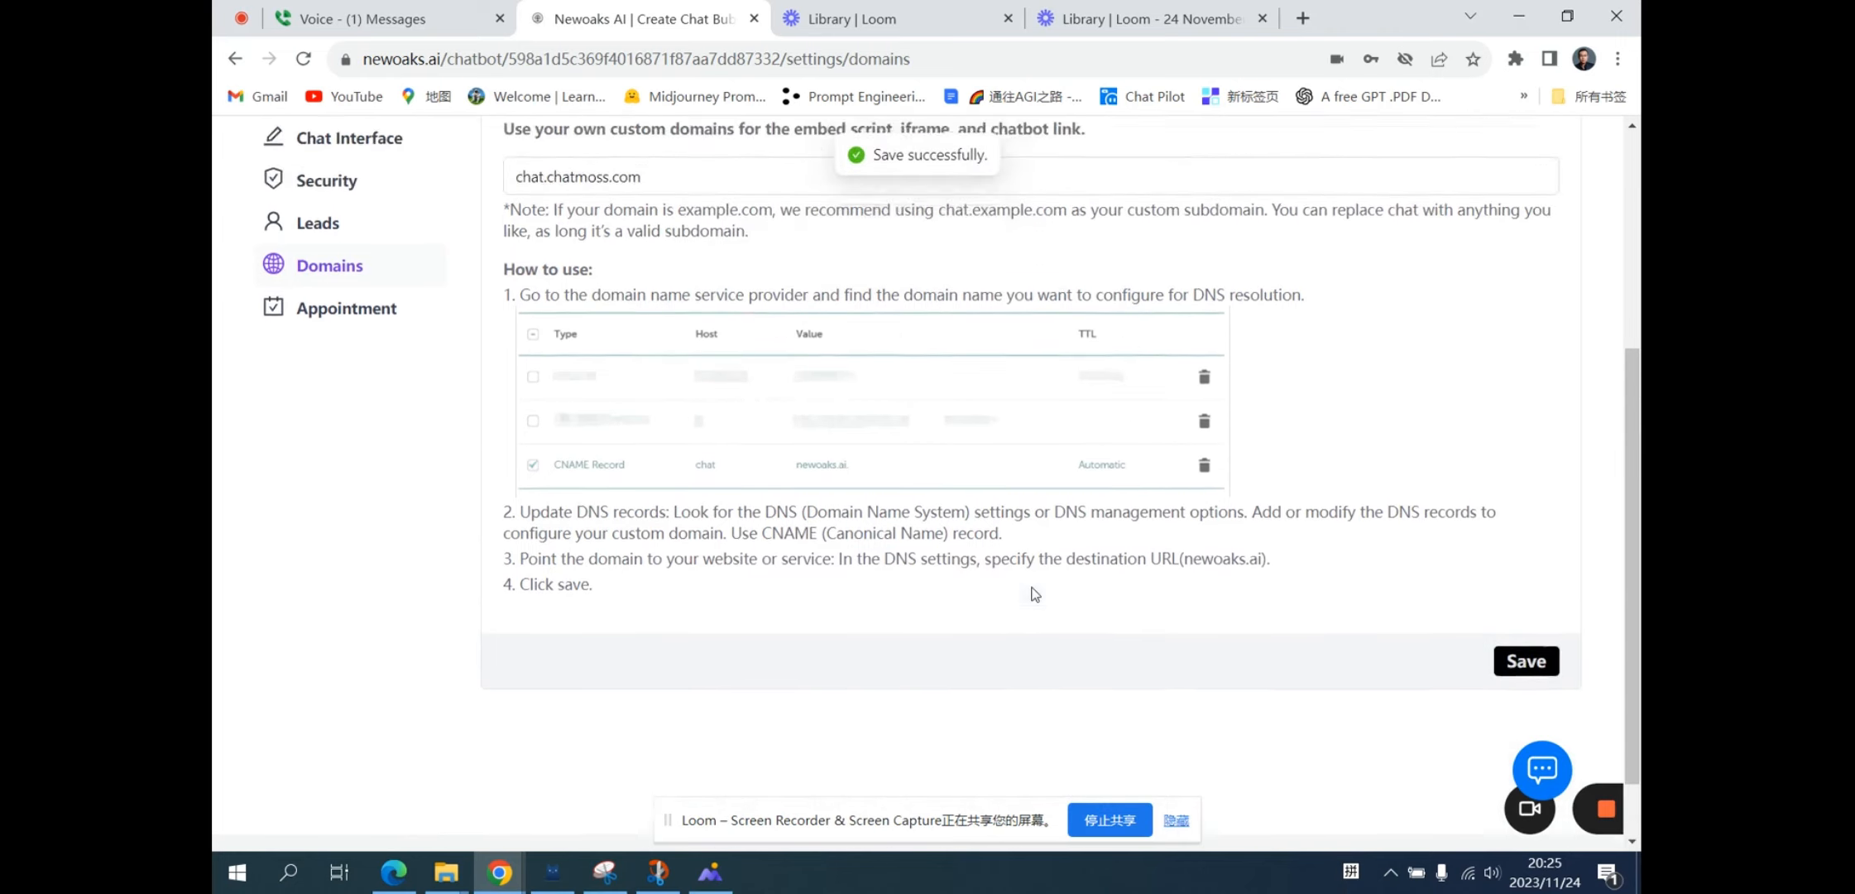
{"action": "scroll", "coordinate": [1034, 594], "scroll_direction": "up", "scroll_amount": 2}
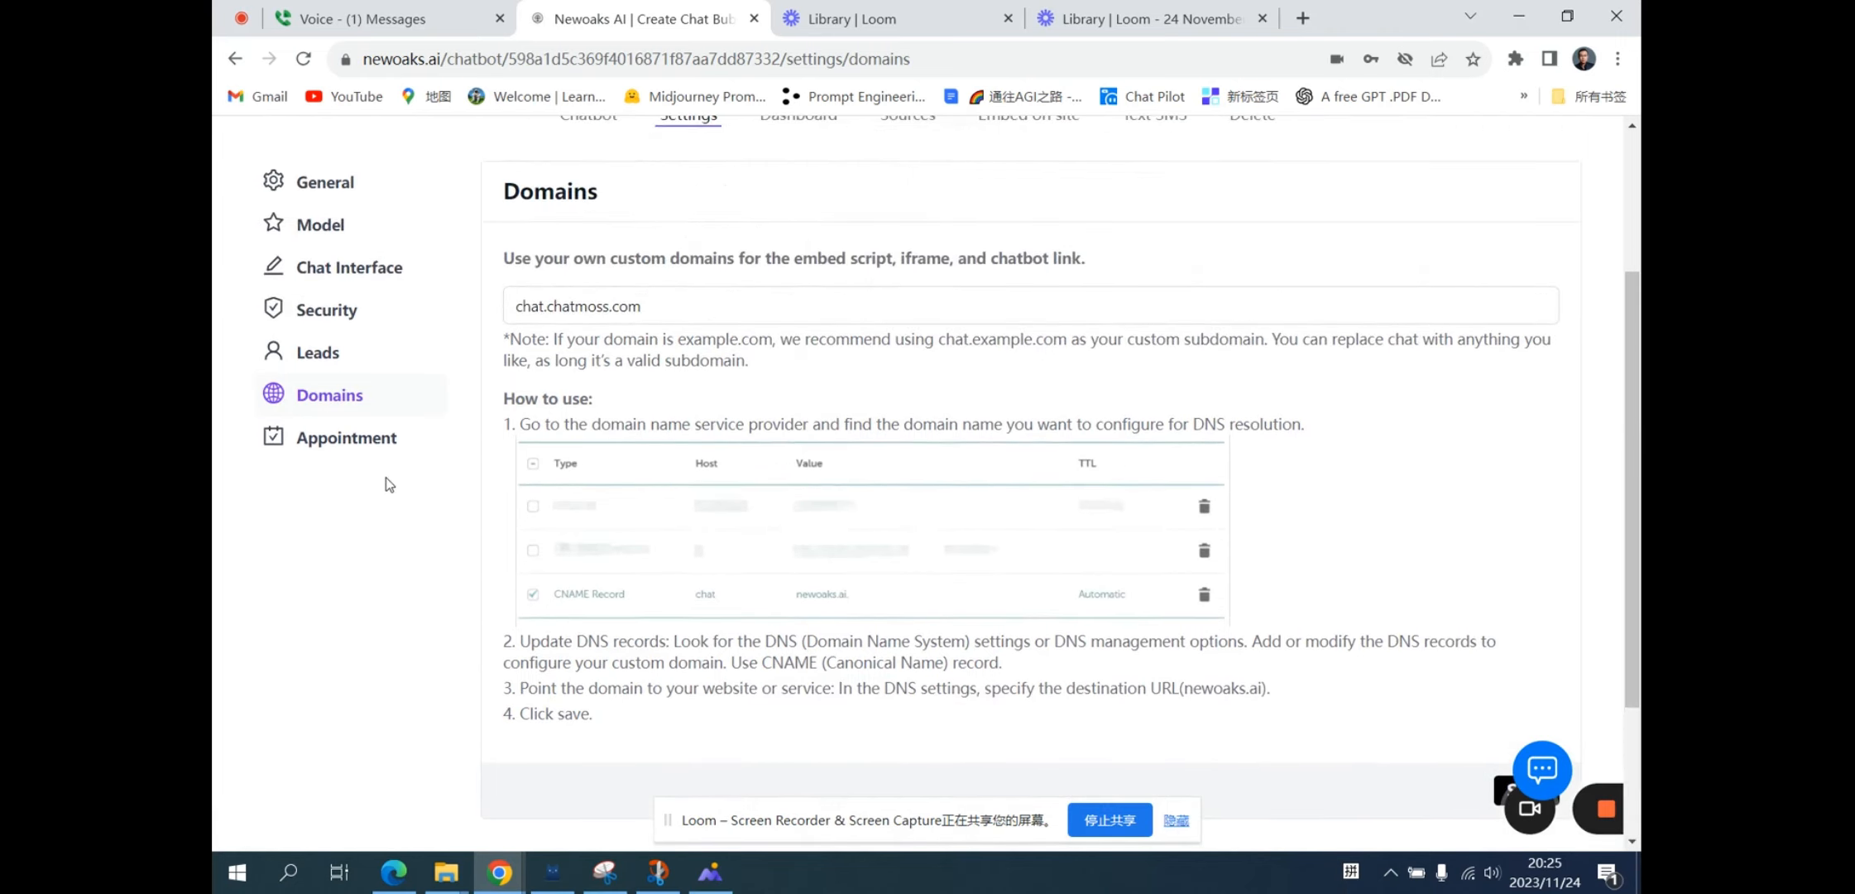
{"action": "left_click", "coordinate": [366, 443]}
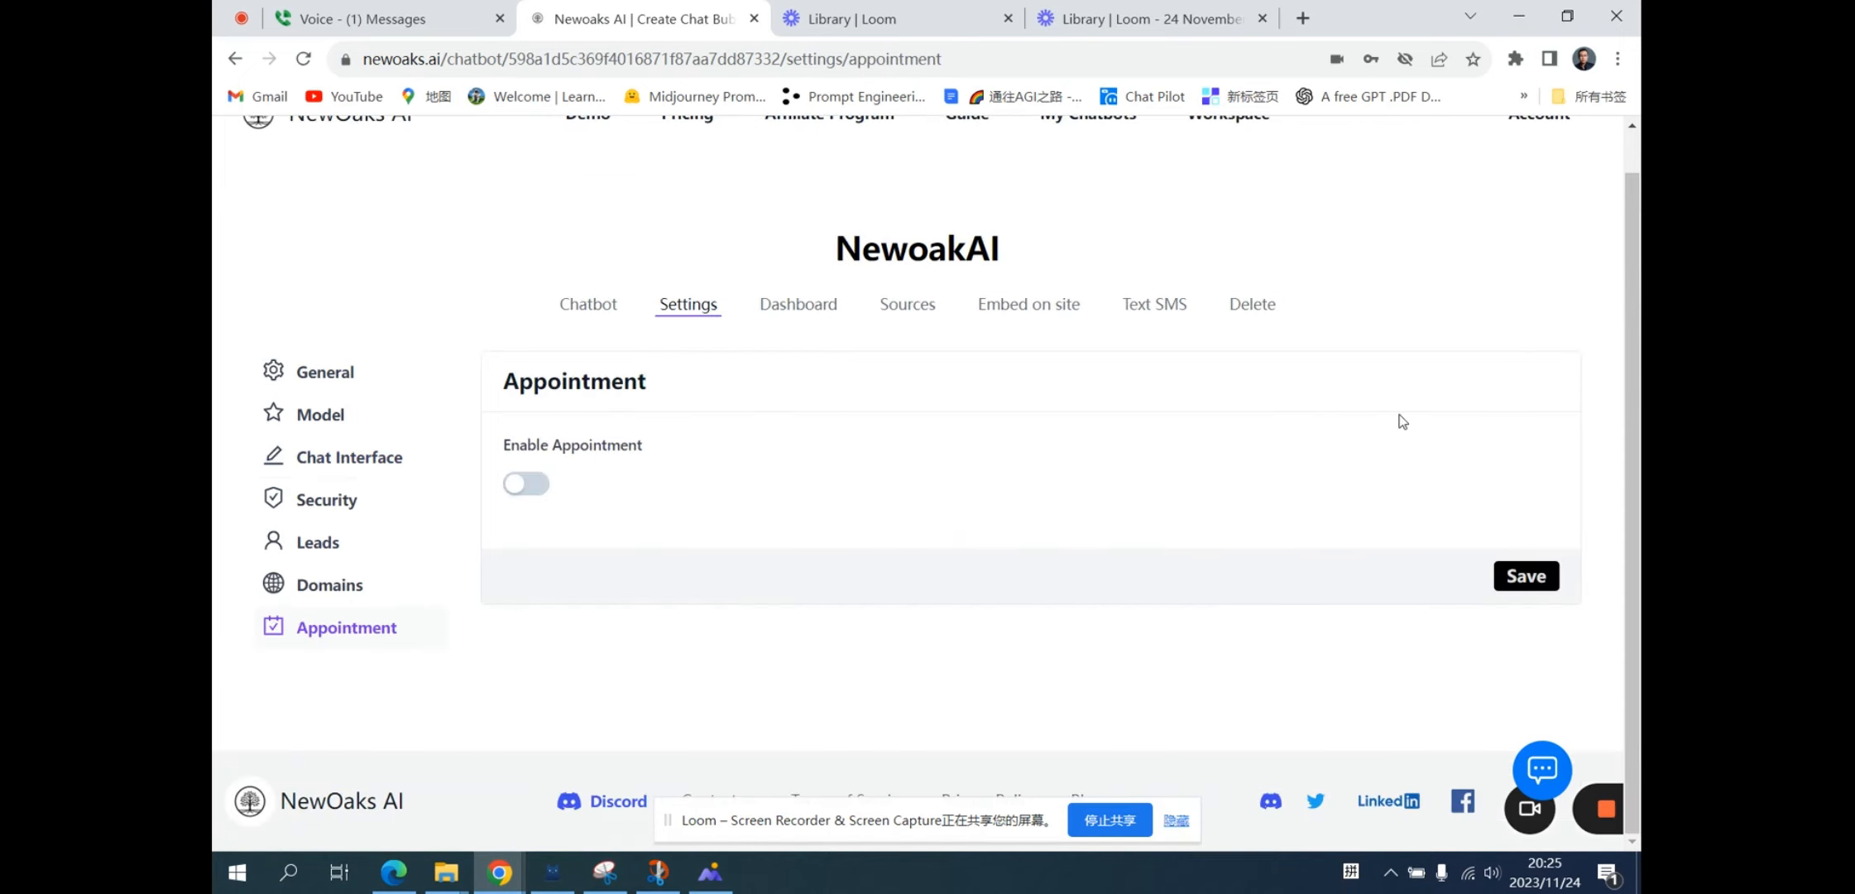
{"action": "left_click", "coordinate": [521, 485]}
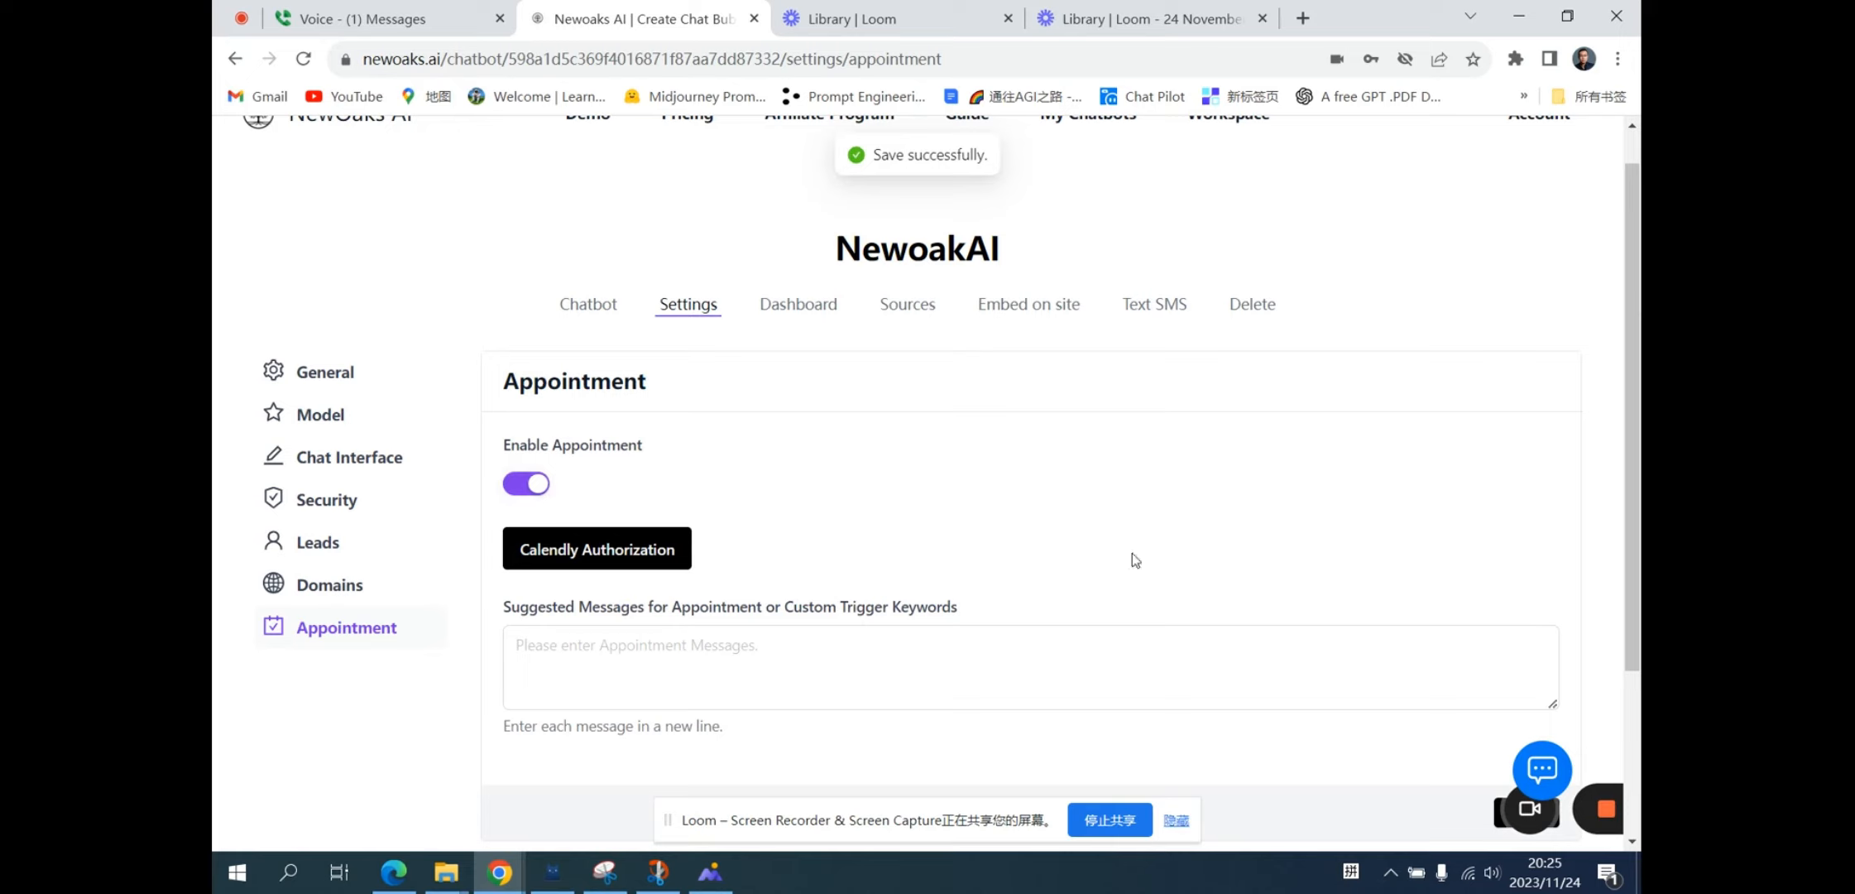
{"action": "left_click", "coordinate": [658, 555]}
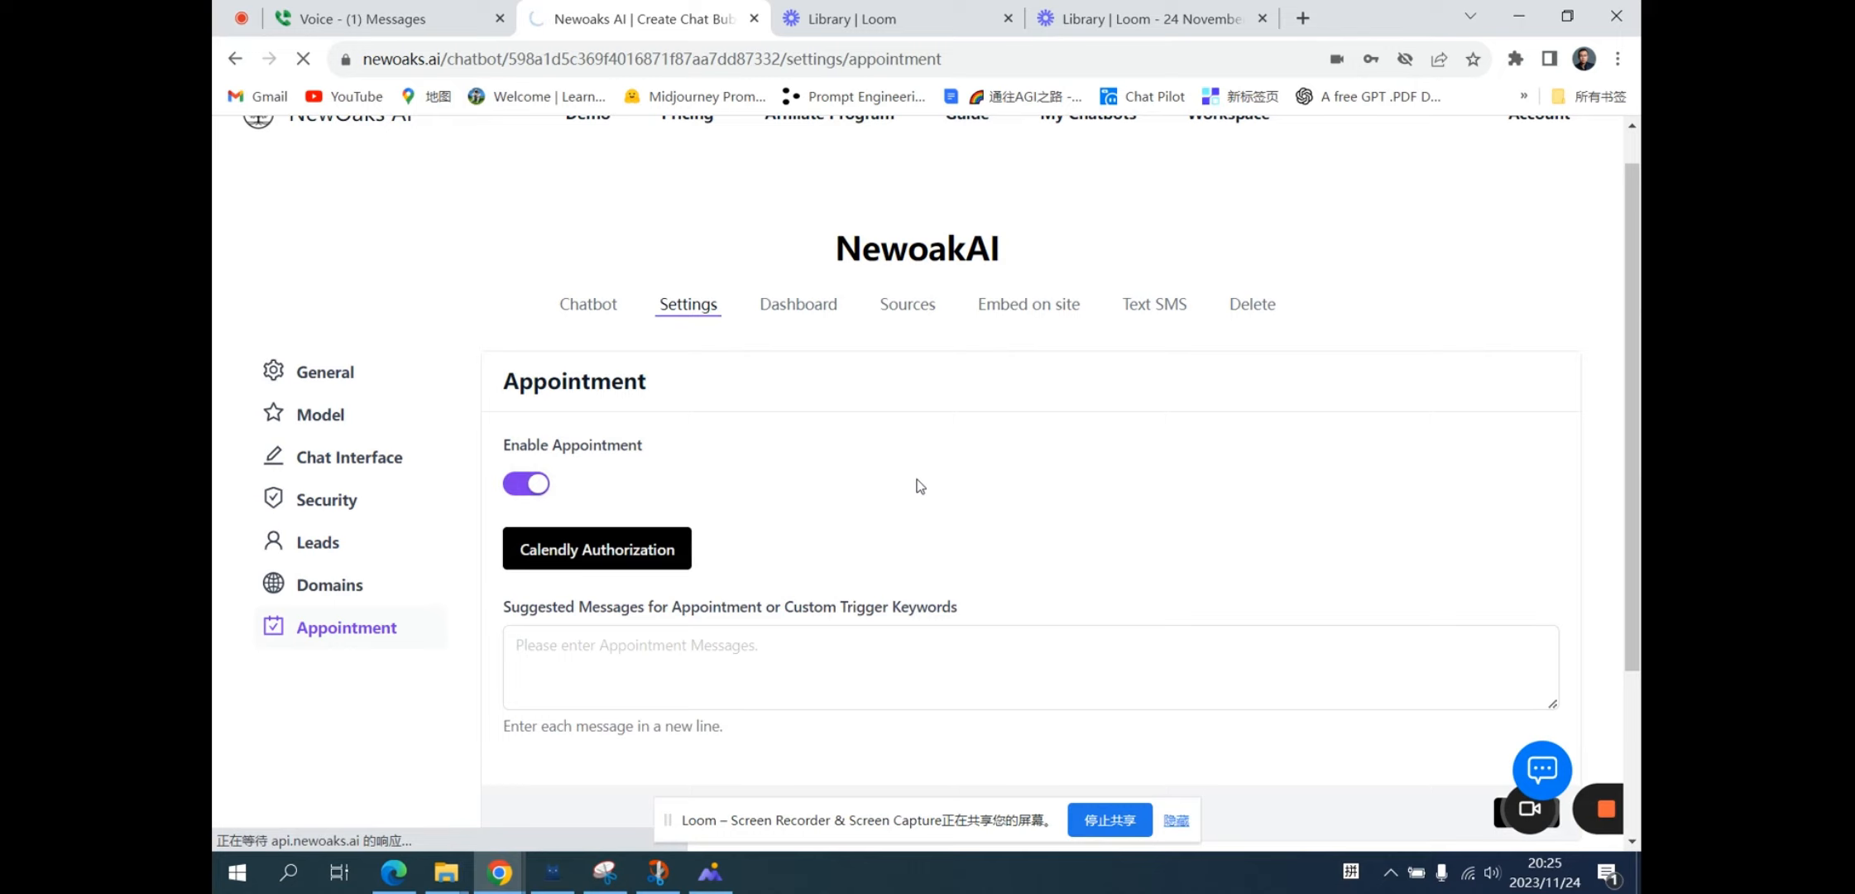
{"action": "scroll", "coordinate": [916, 485], "scroll_direction": "down", "scroll_amount": 1}
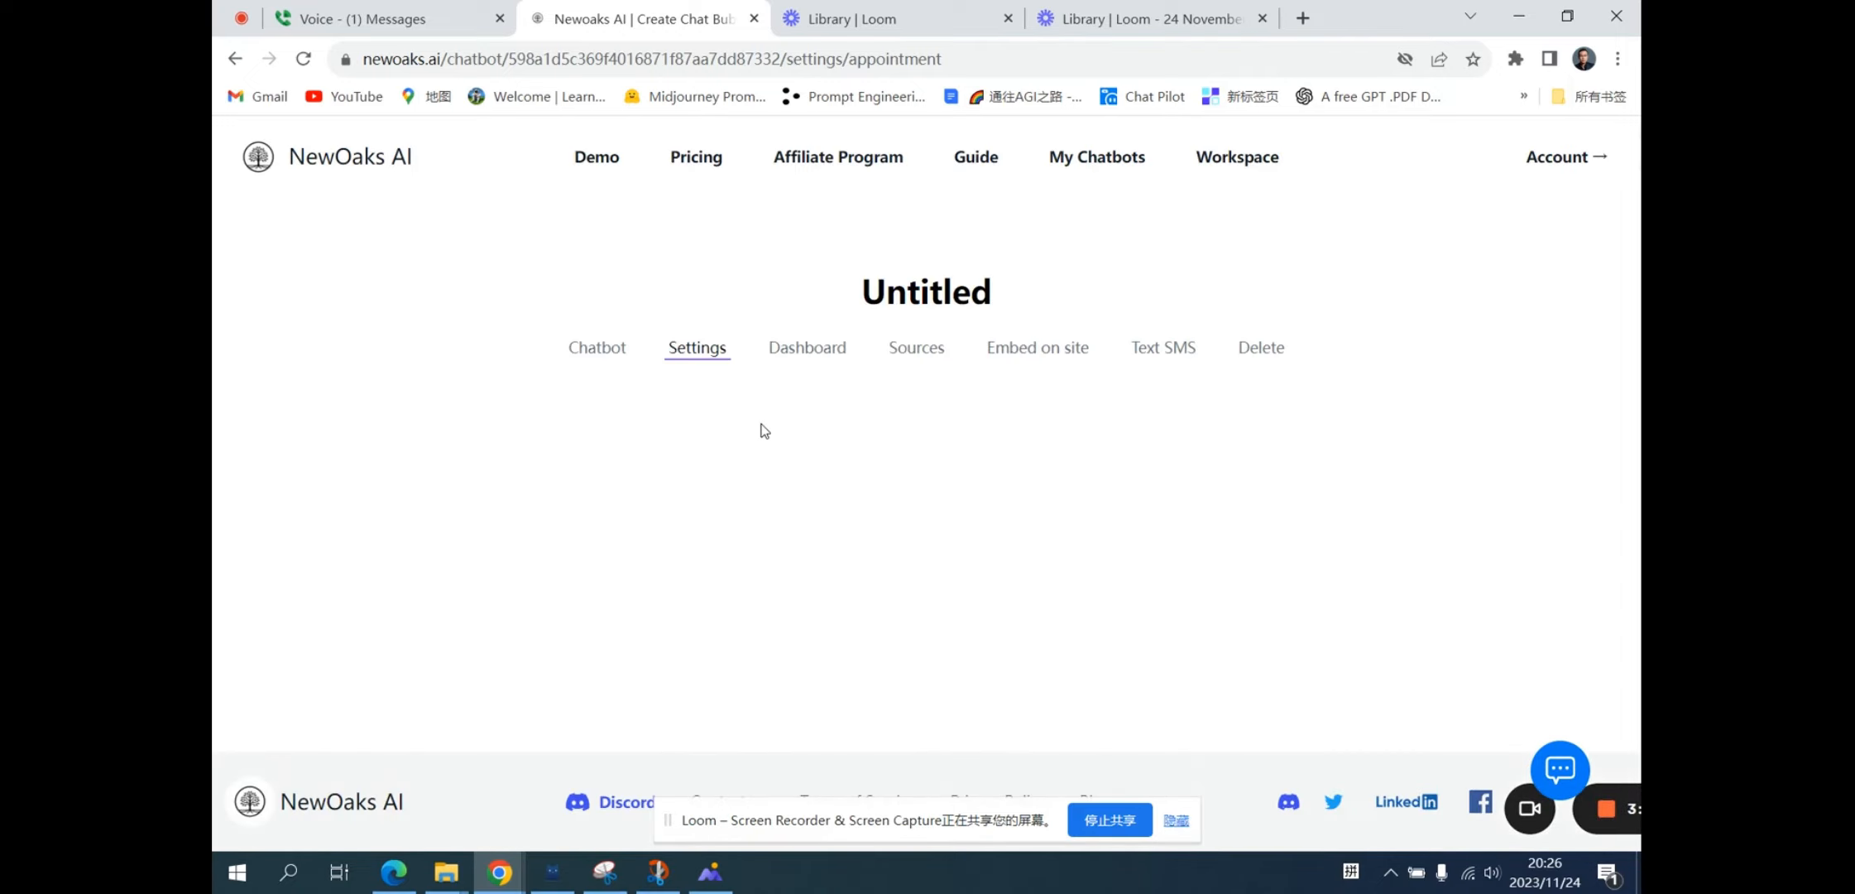
{"action": "scroll", "coordinate": [736, 484], "scroll_direction": "down", "scroll_amount": 3}
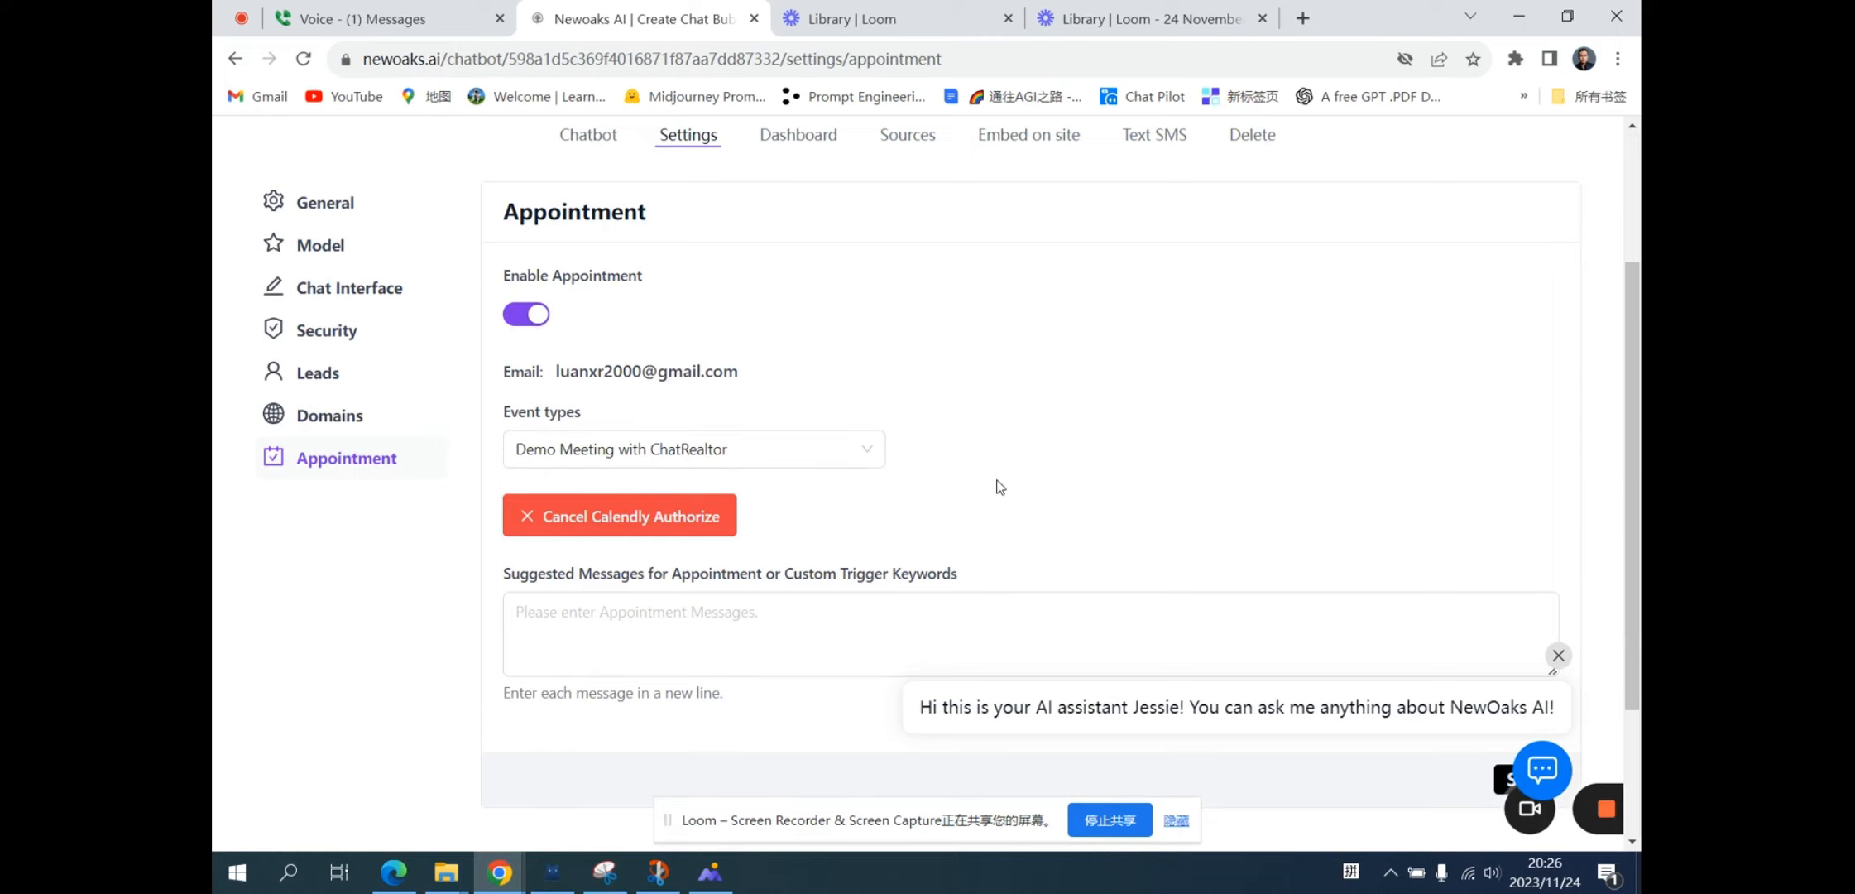
Add "Book an online meeting" as the suggested appointment message and save the appointment settings.
{"action": "scroll", "coordinate": [998, 487], "scroll_direction": "down", "scroll_amount": 1}
{"action": "scroll", "coordinate": [999, 487], "scroll_direction": "down", "scroll_amount": 1}
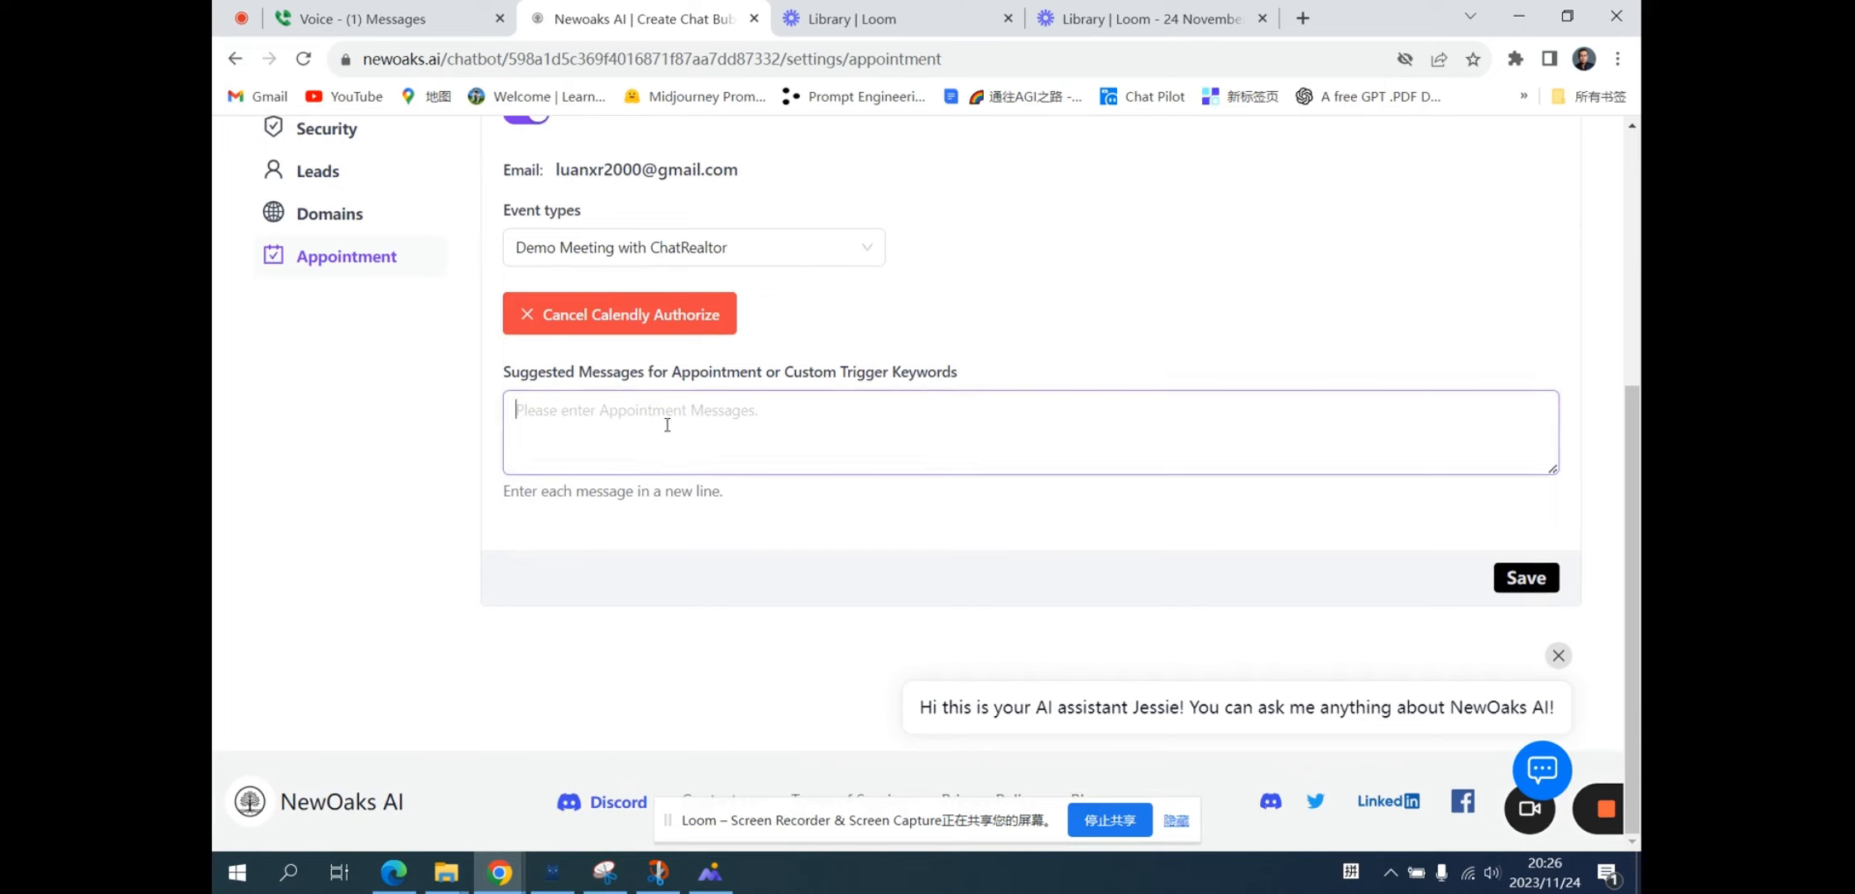
{"action": "type", "text": "B"}
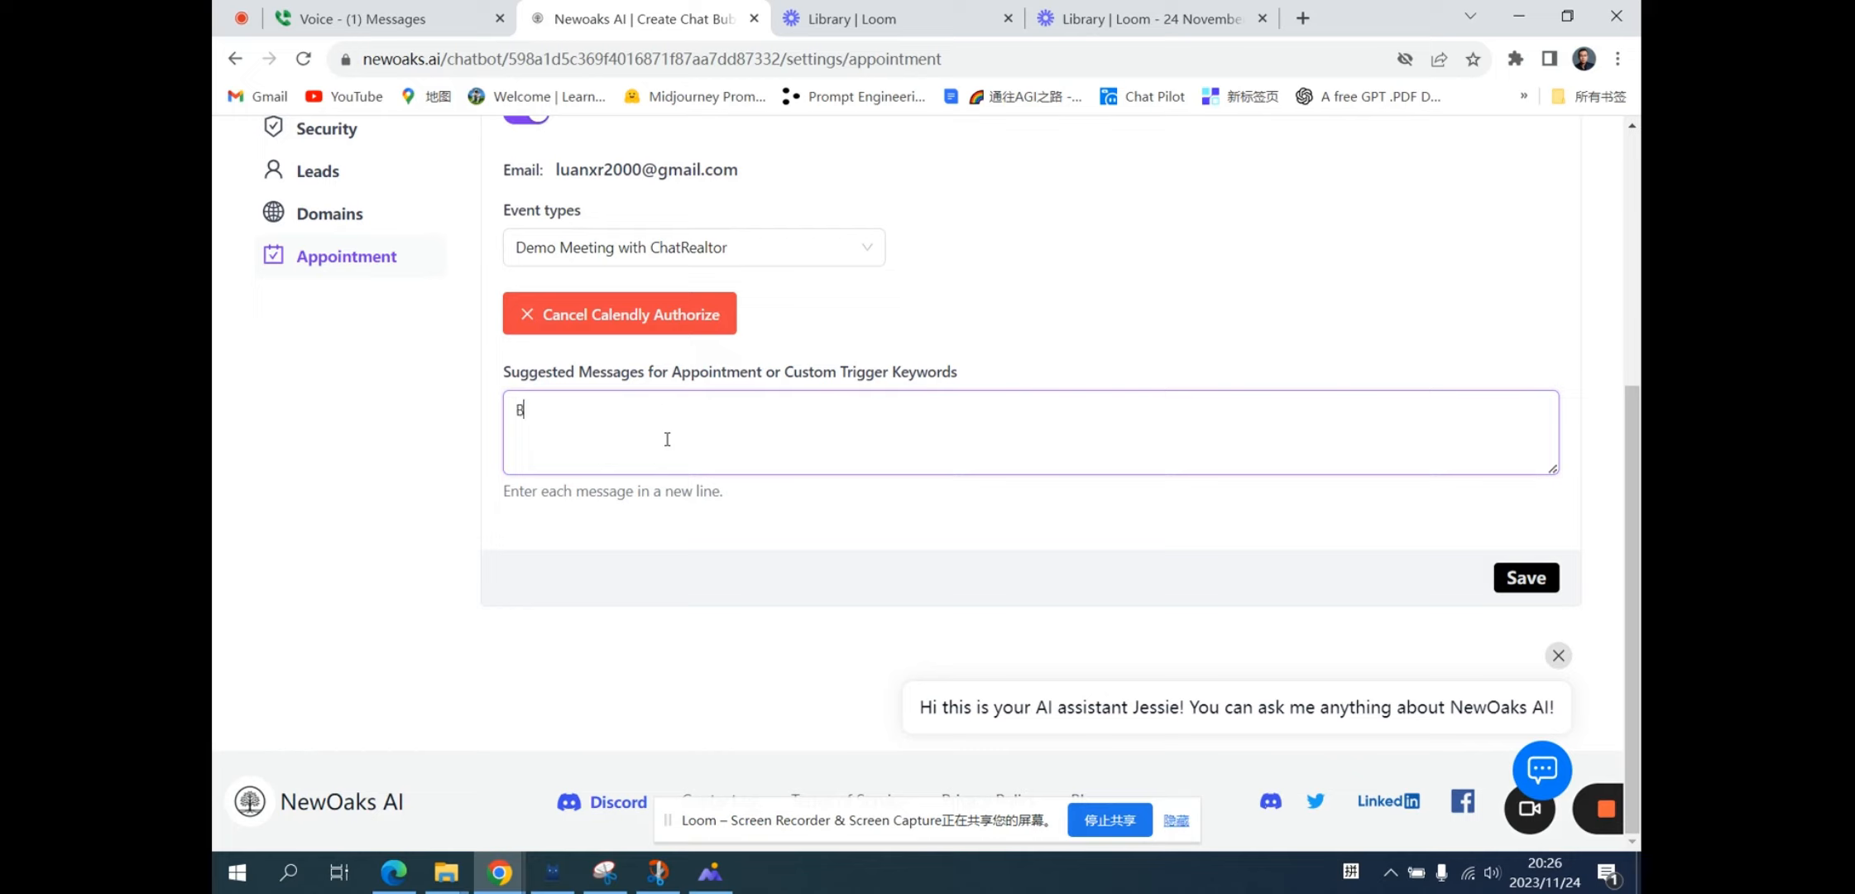
{"action": "type", "text": "ook andook an online meeting"}
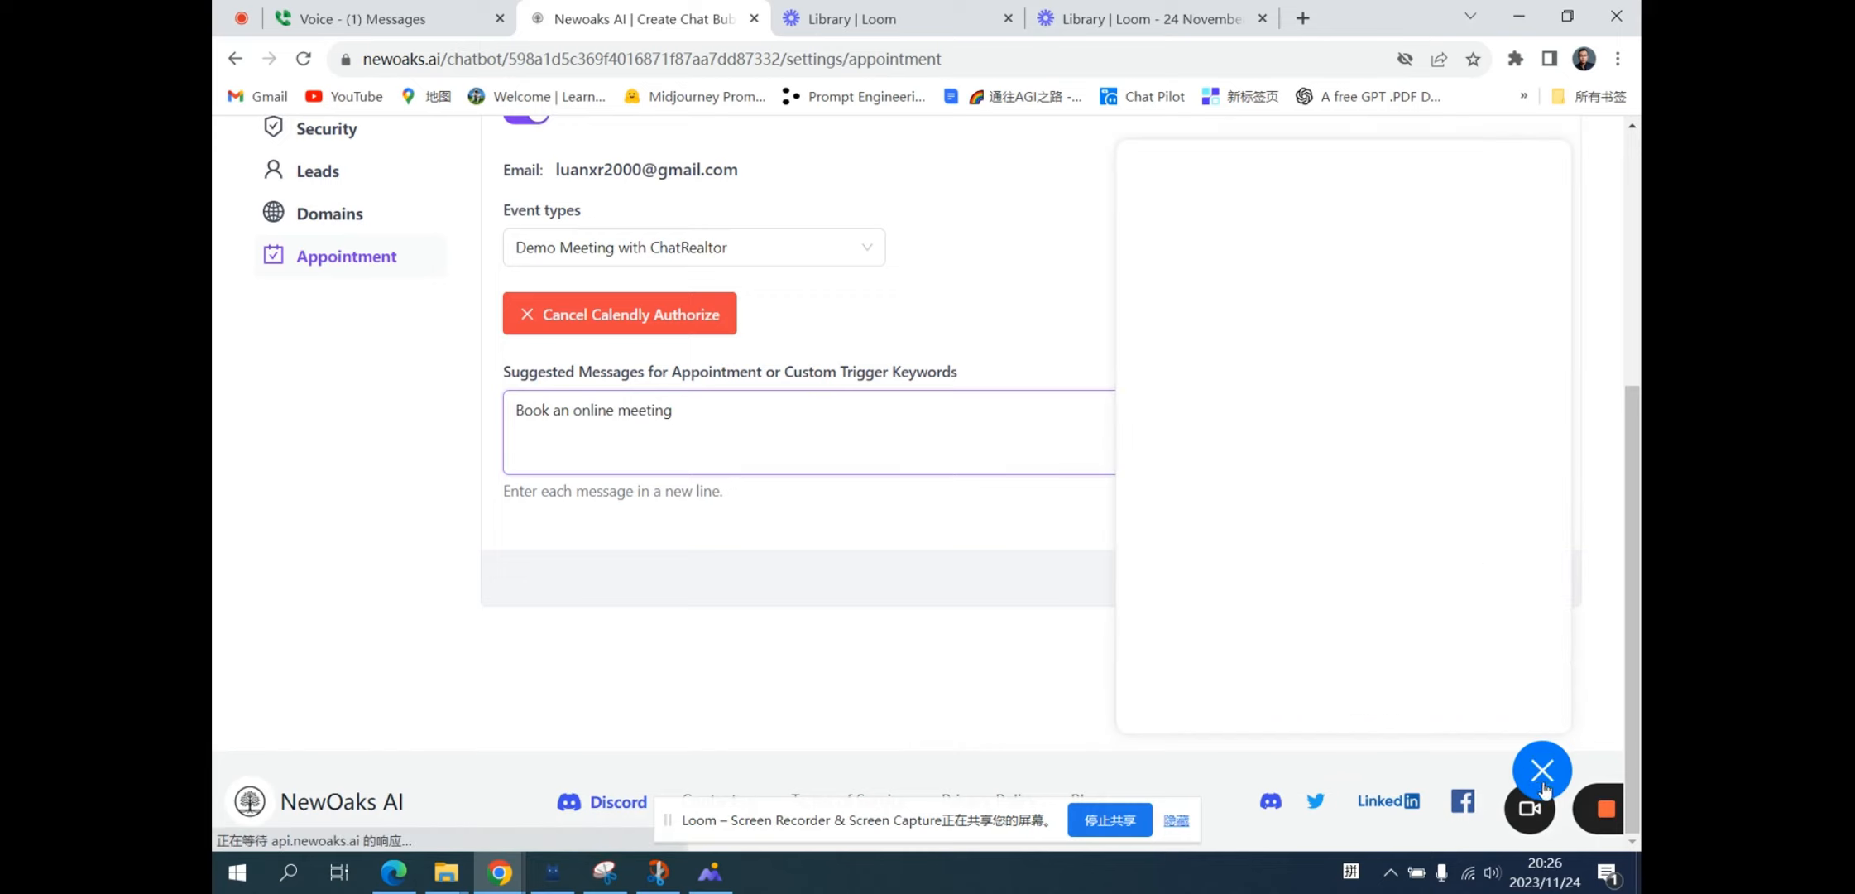
{"action": "left_click", "coordinate": [1544, 785]}
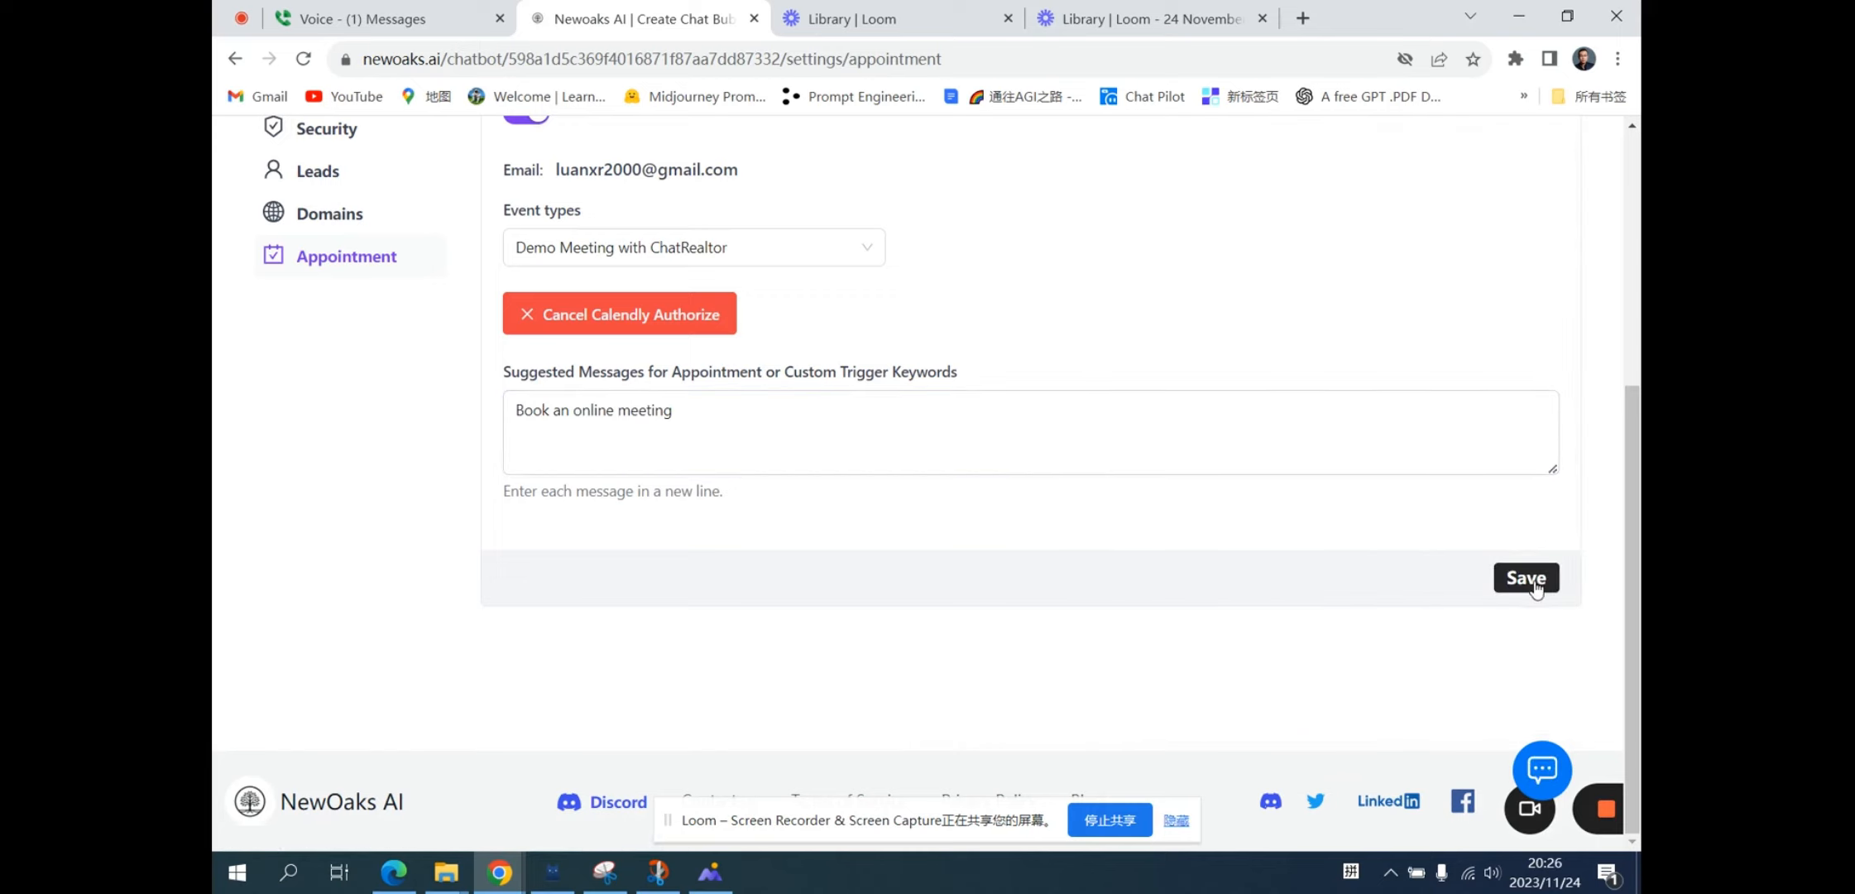
{"action": "left_click", "coordinate": [1533, 583]}
Check how the appointment message appears in the chat interface preview.
{"action": "scroll", "coordinate": [1244, 542], "scroll_direction": "up", "scroll_amount": 5}
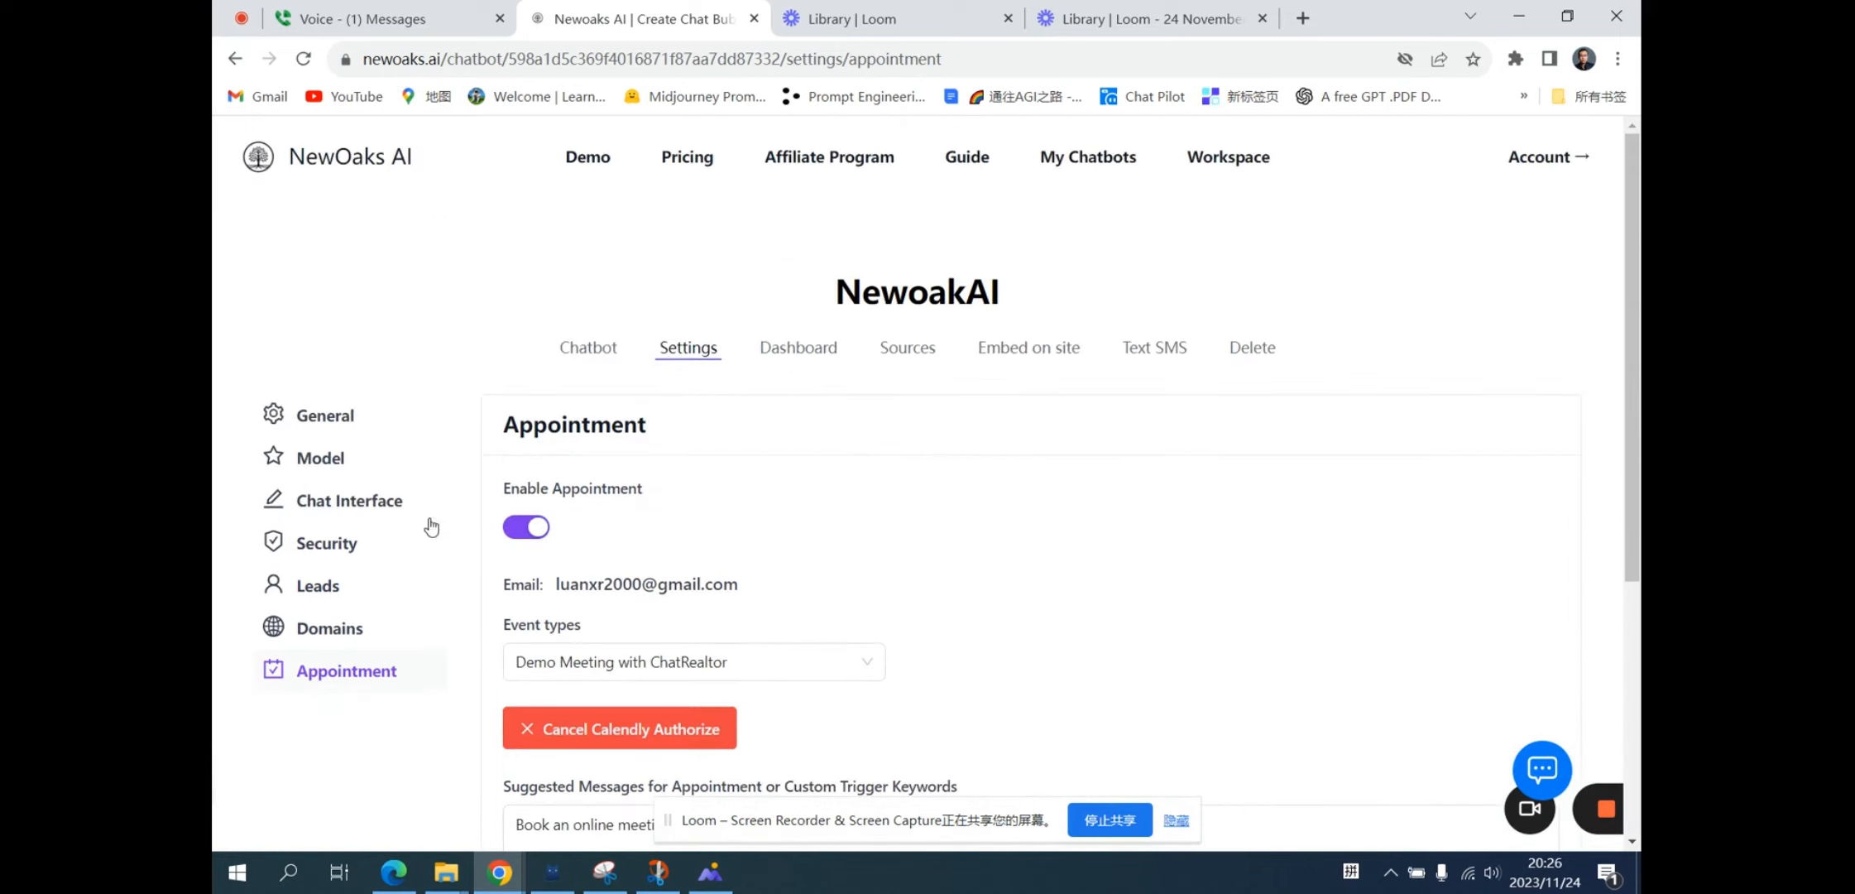
{"action": "left_click", "coordinate": [372, 515]}
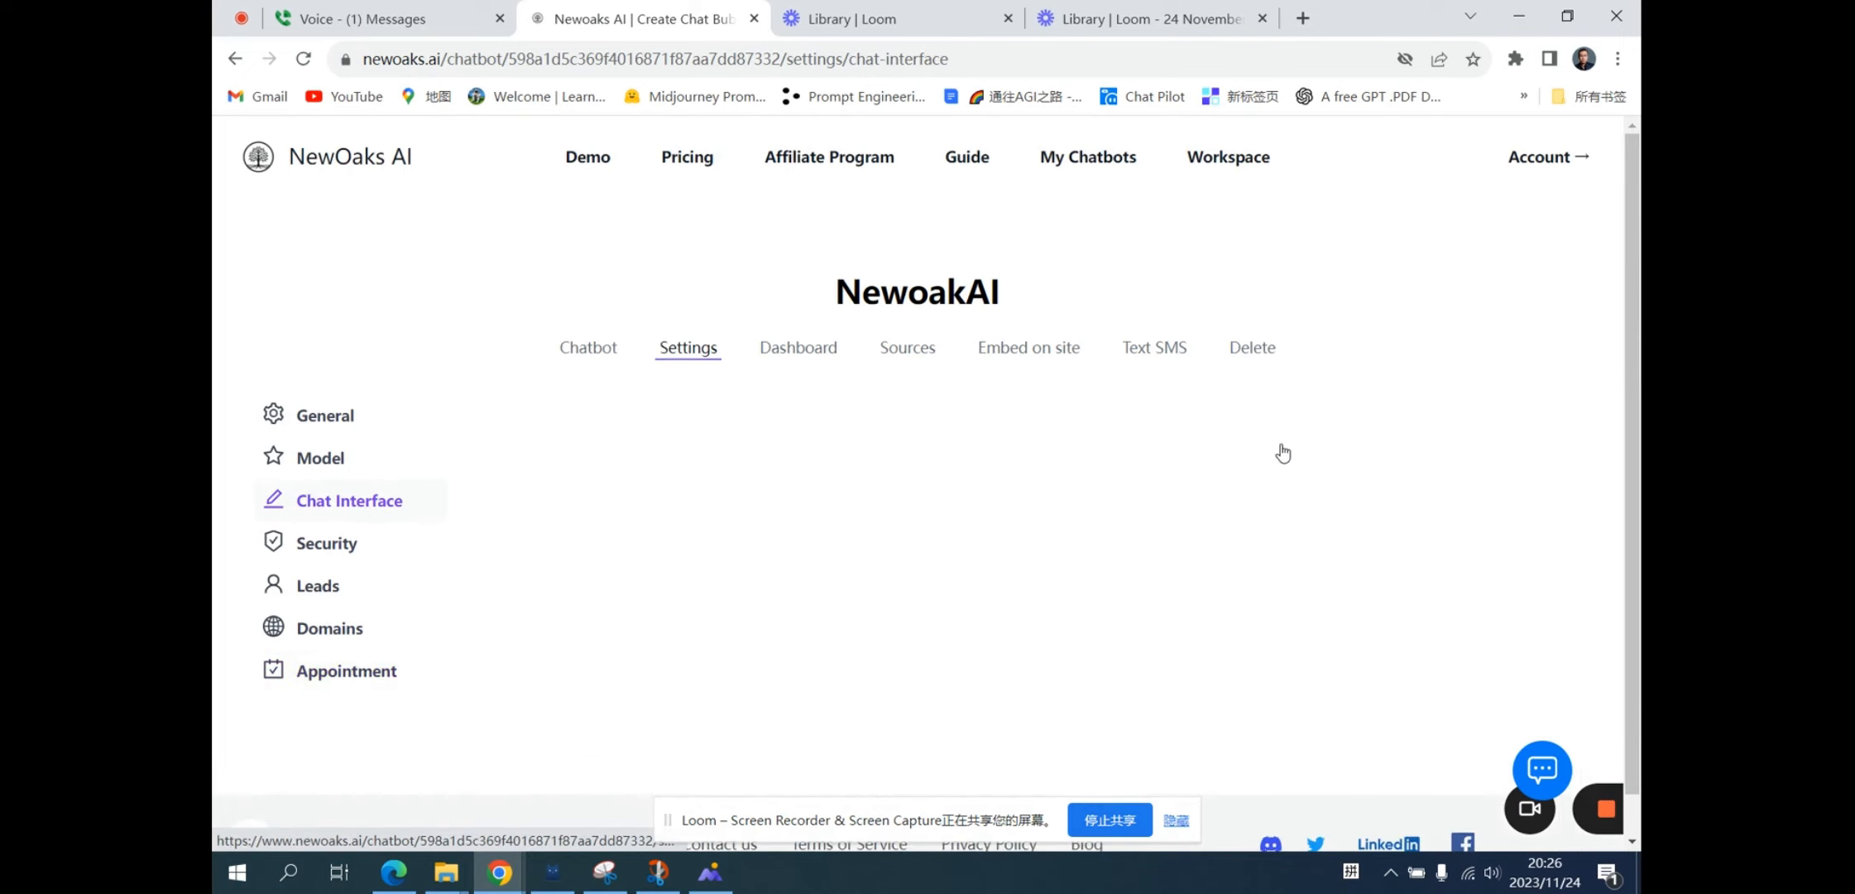
{"action": "scroll", "coordinate": [1308, 579], "scroll_direction": "down", "scroll_amount": 5}
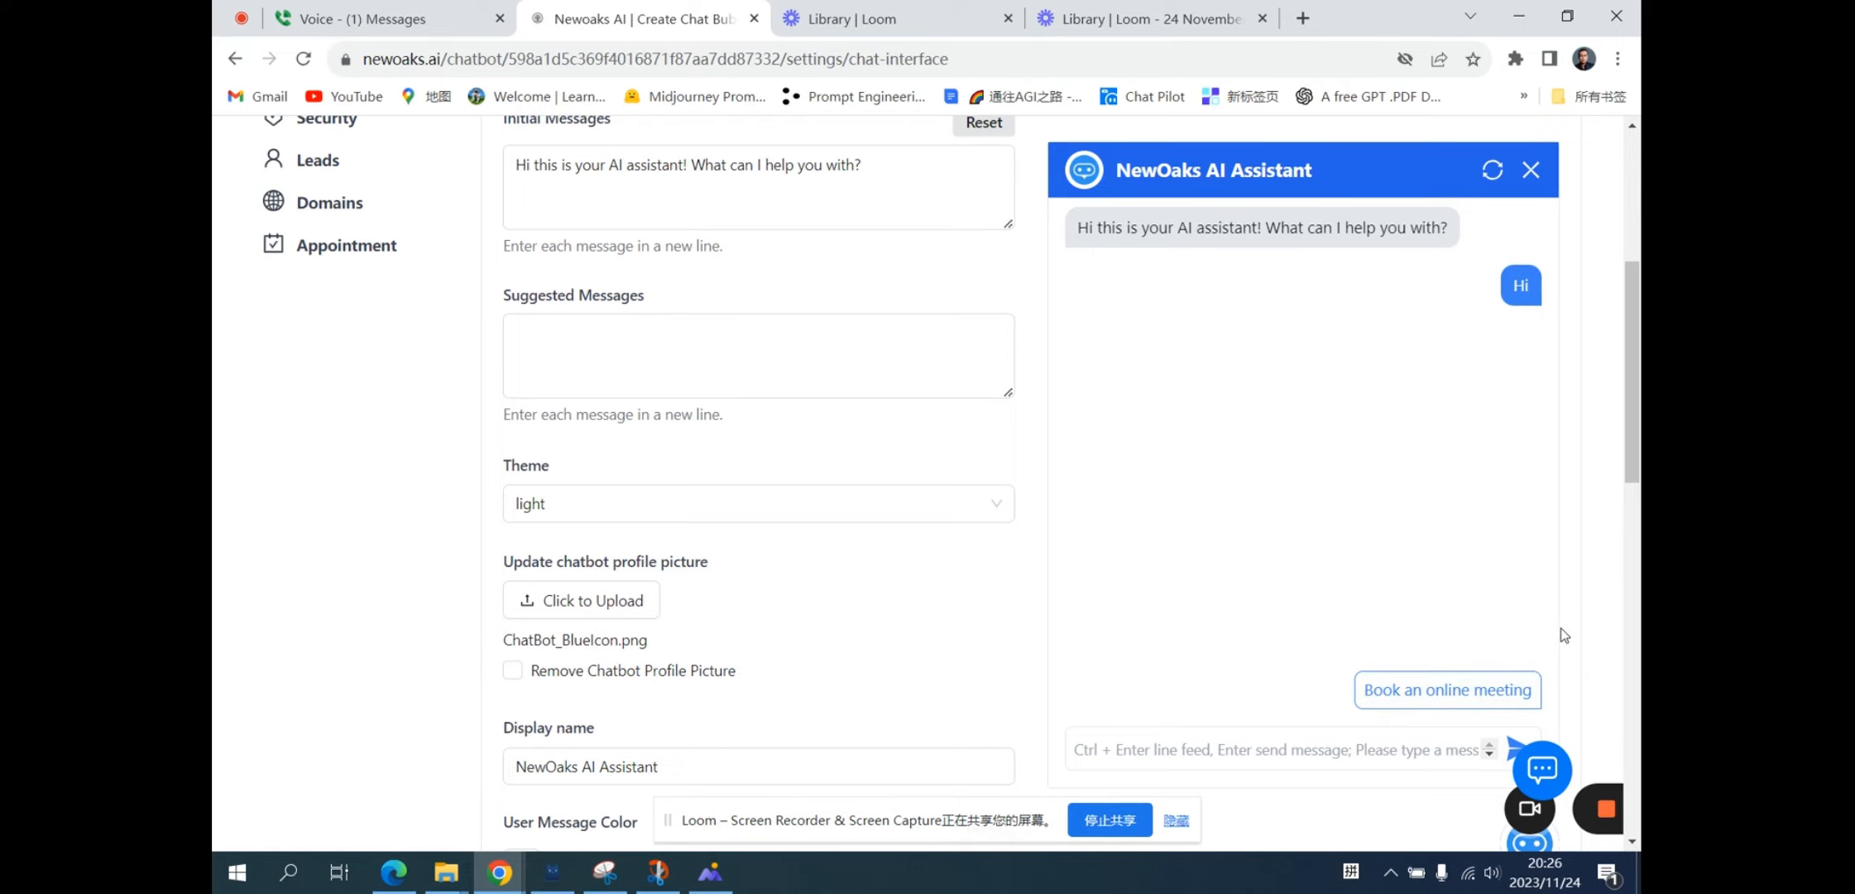
Review the dashboard's chat logs, including the form for revising an answer, and its leads list.
{"action": "scroll", "coordinate": [1564, 636], "scroll_direction": "up", "scroll_amount": 5}
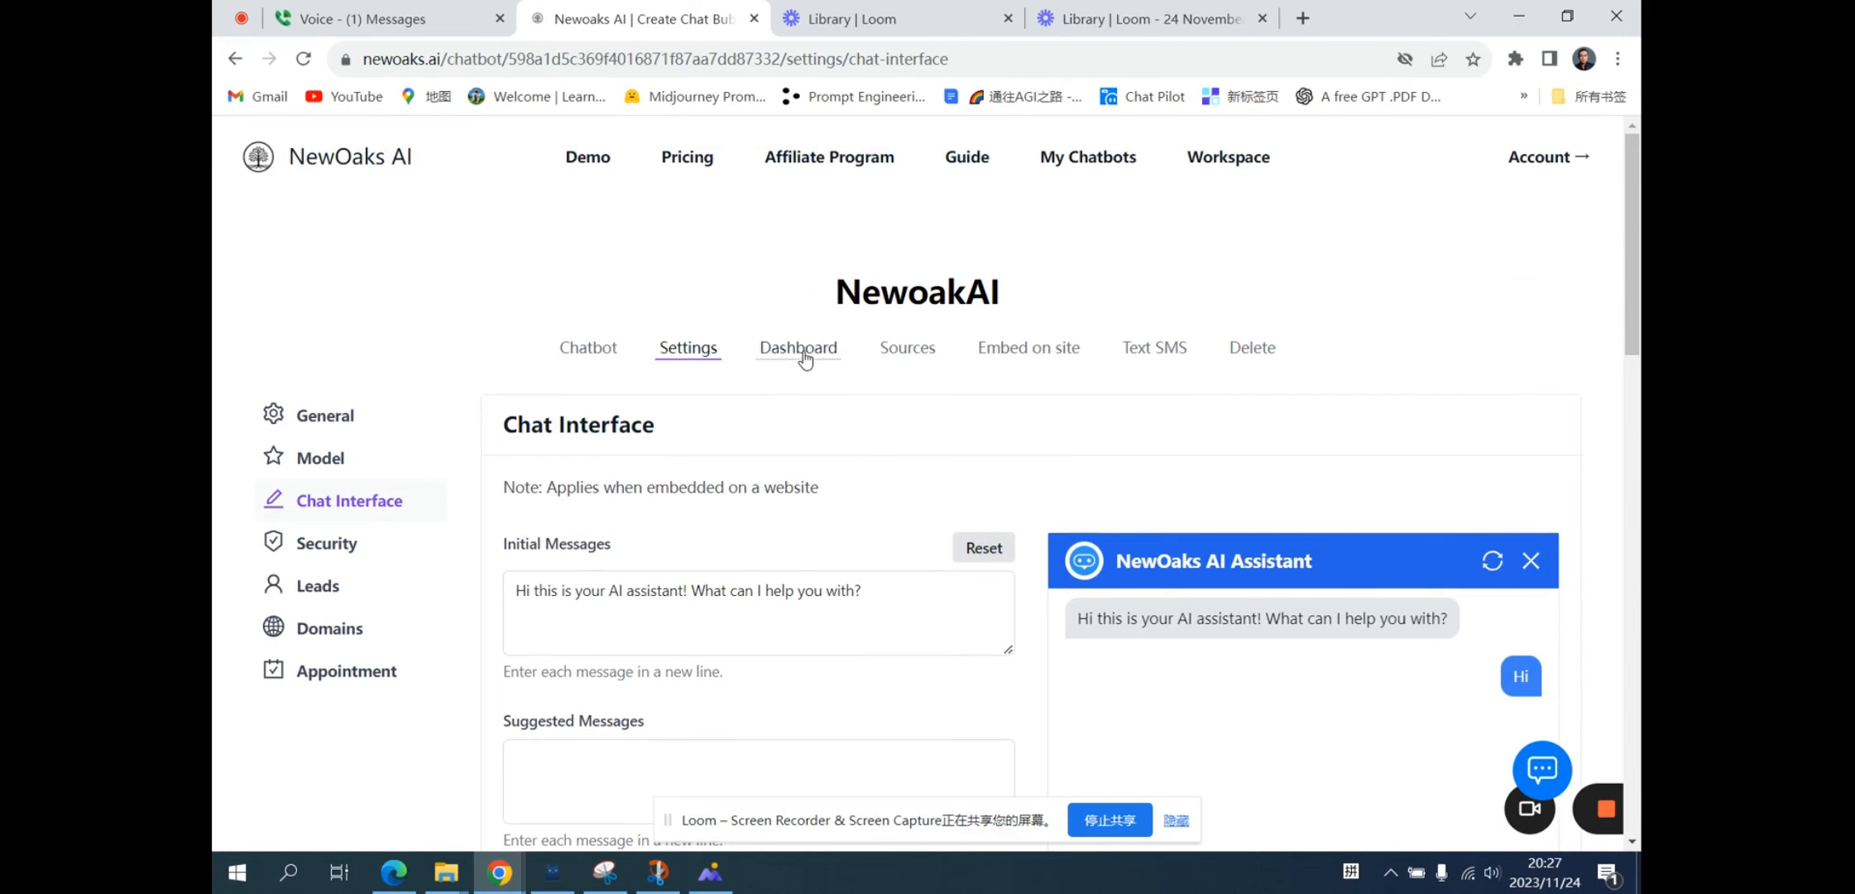
{"action": "left_click", "coordinate": [801, 355]}
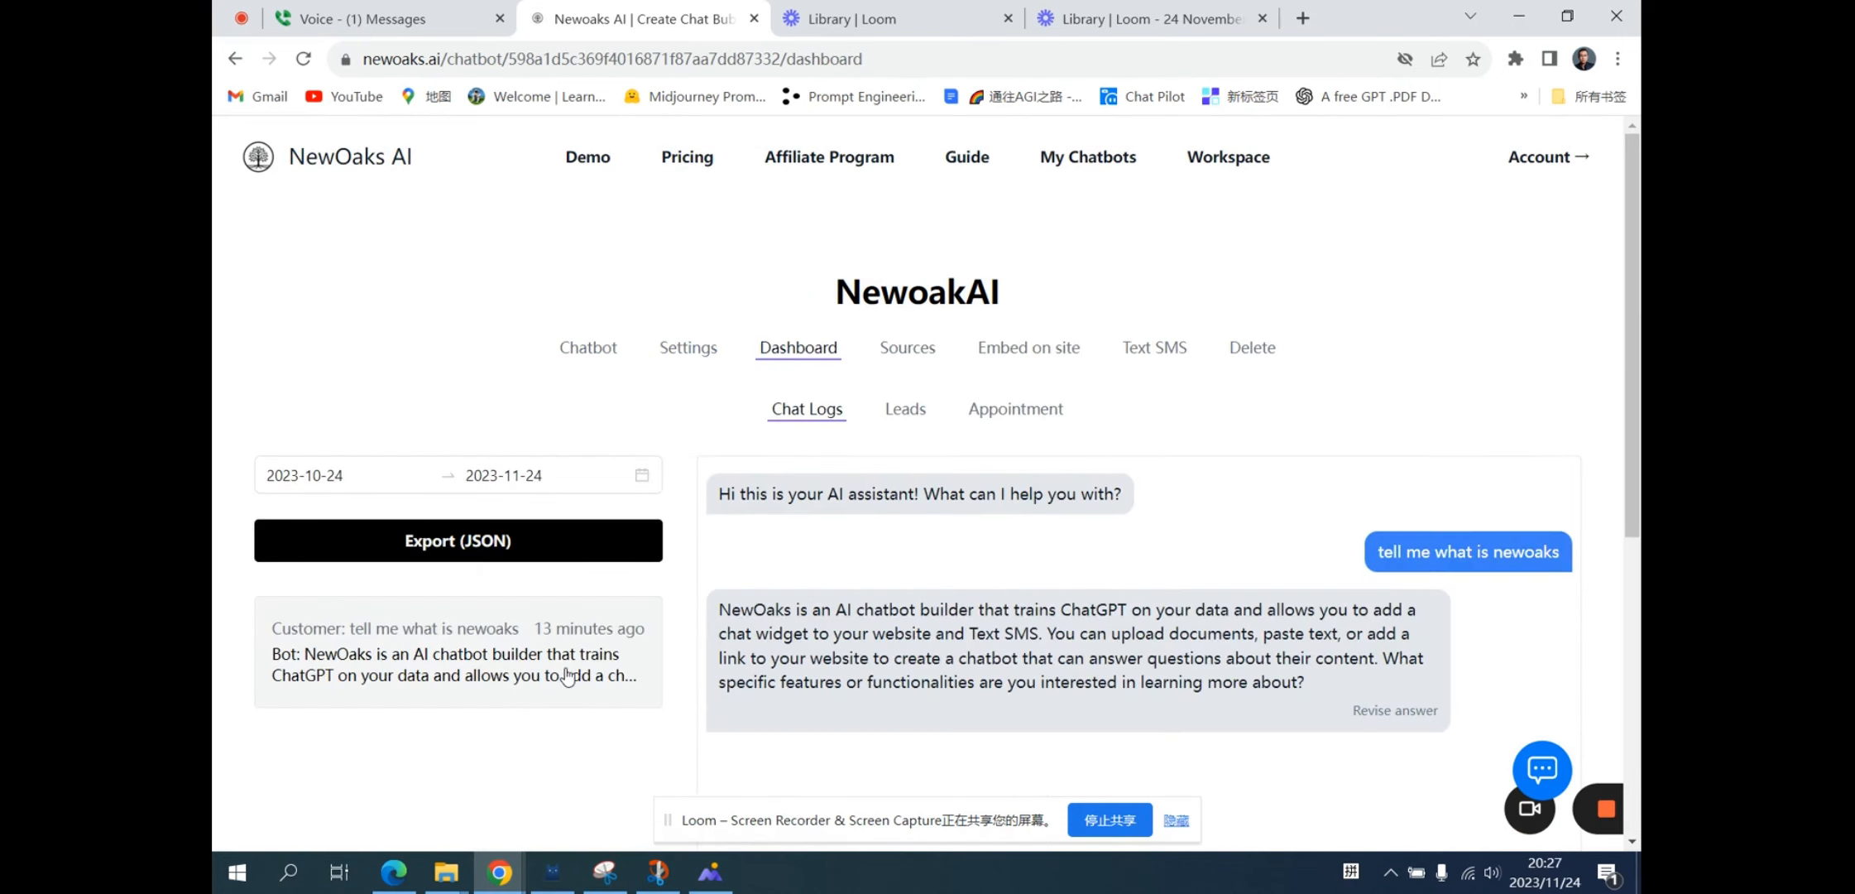
{"action": "scroll", "coordinate": [883, 590], "scroll_direction": "down", "scroll_amount": 1}
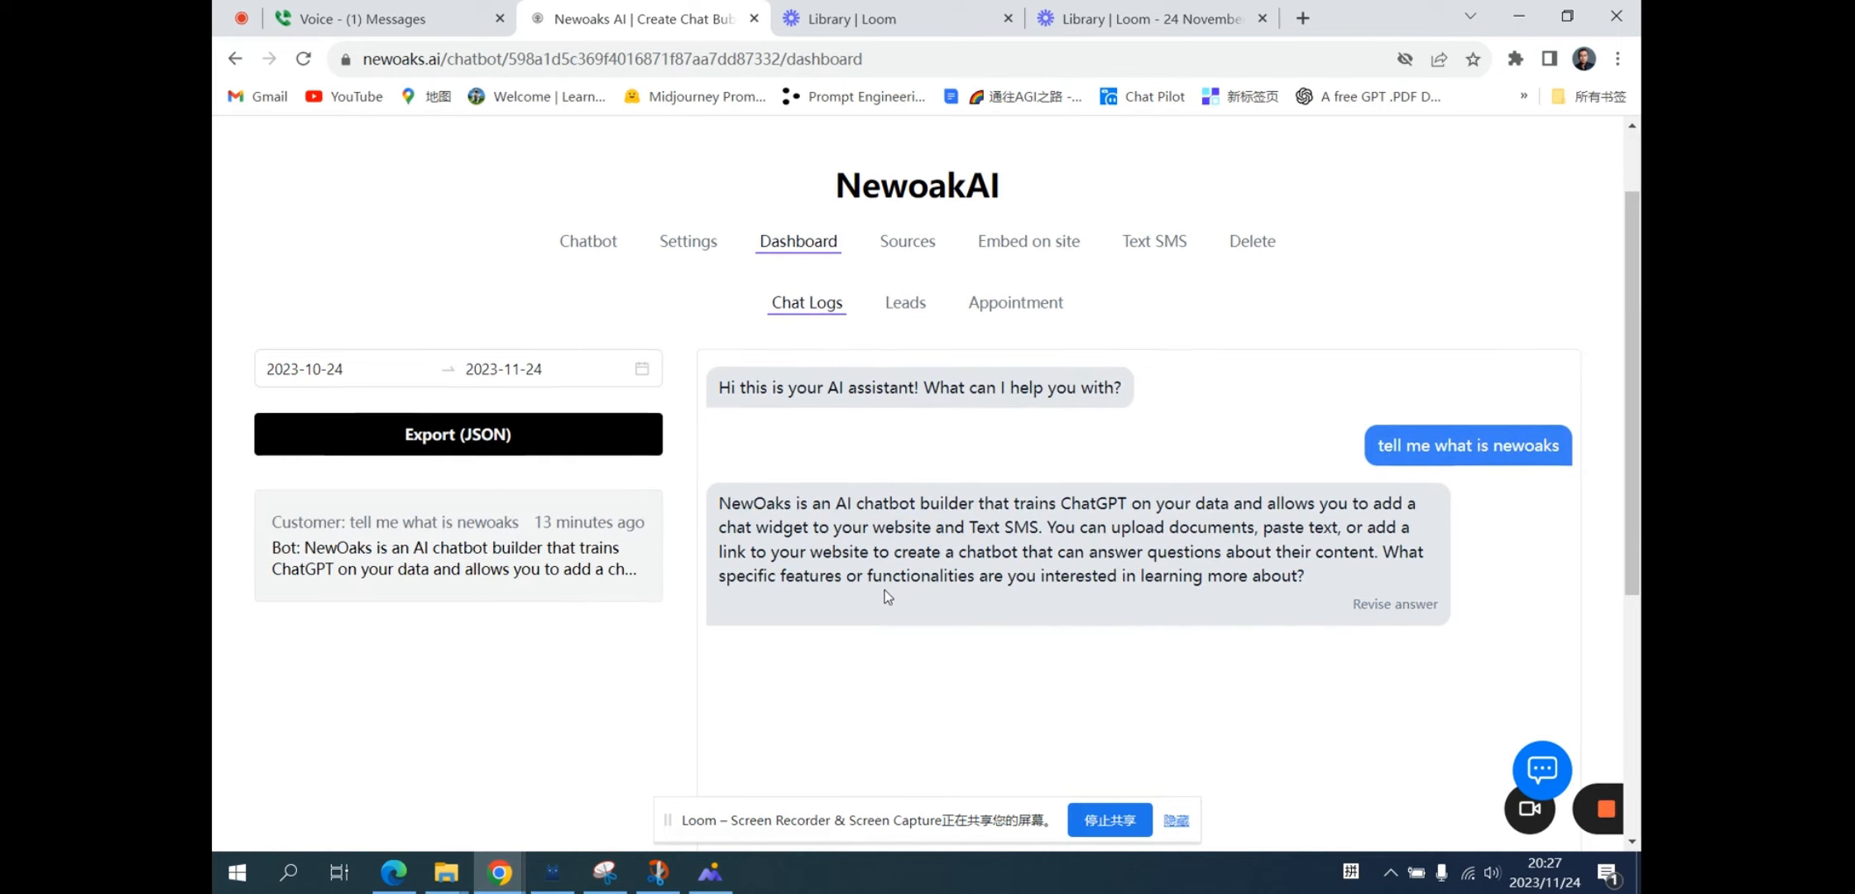
{"action": "left_click", "coordinate": [1377, 606]}
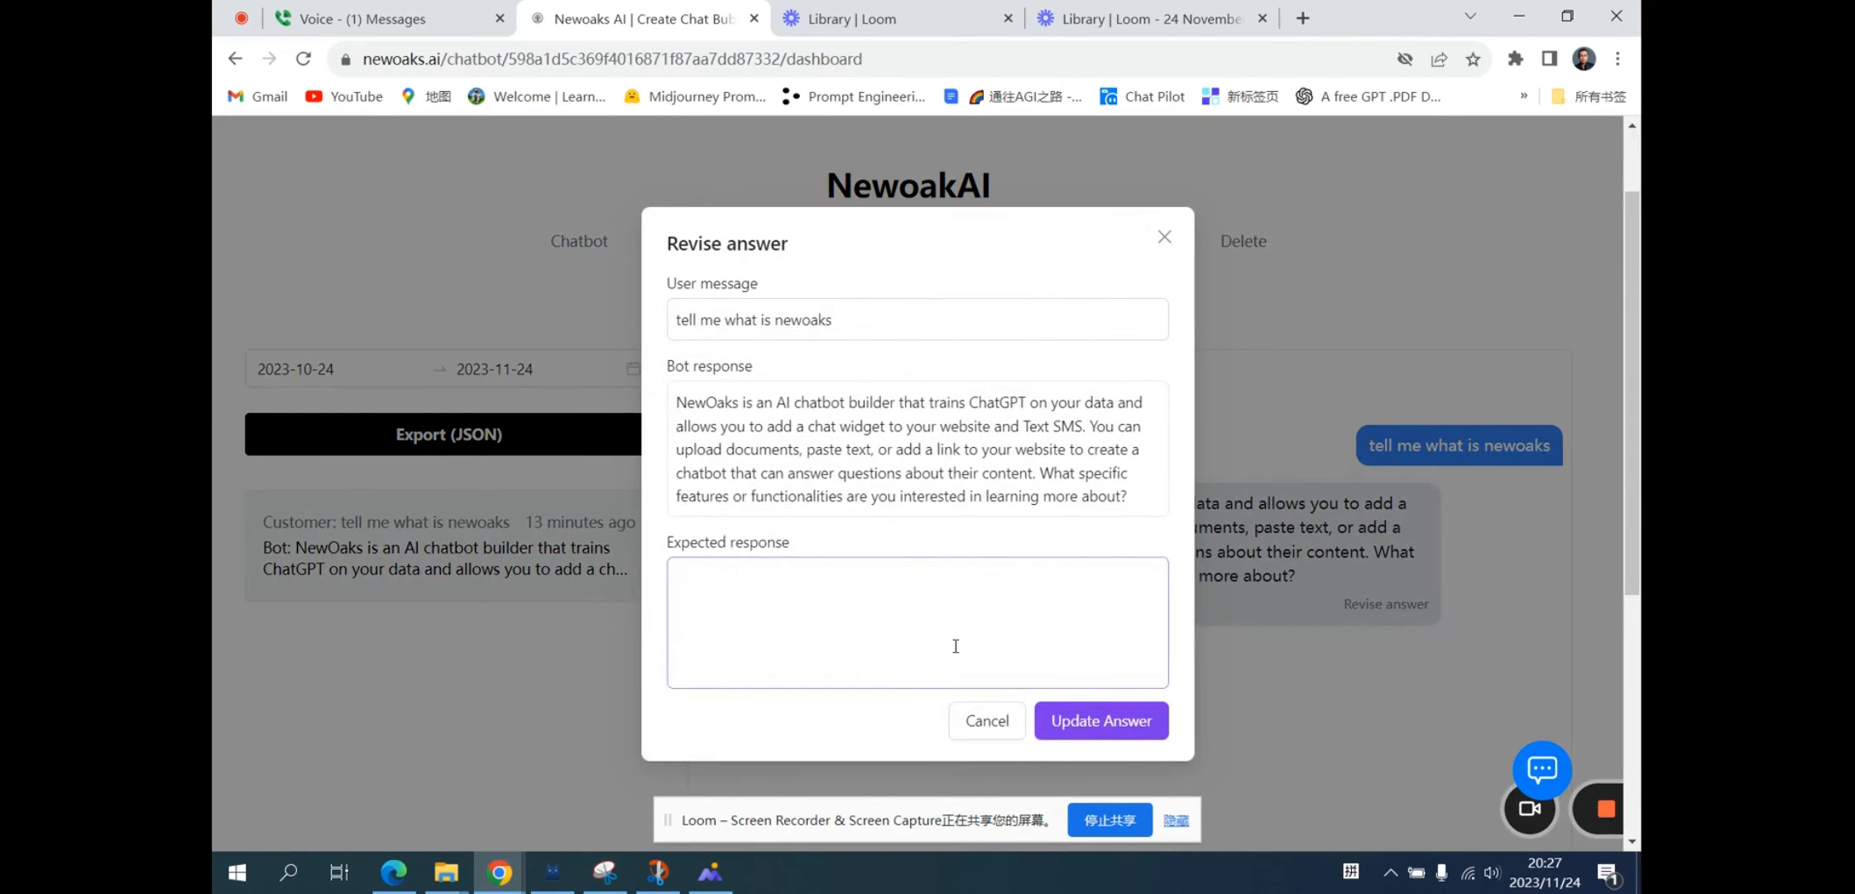
{"action": "left_click", "coordinate": [988, 721]}
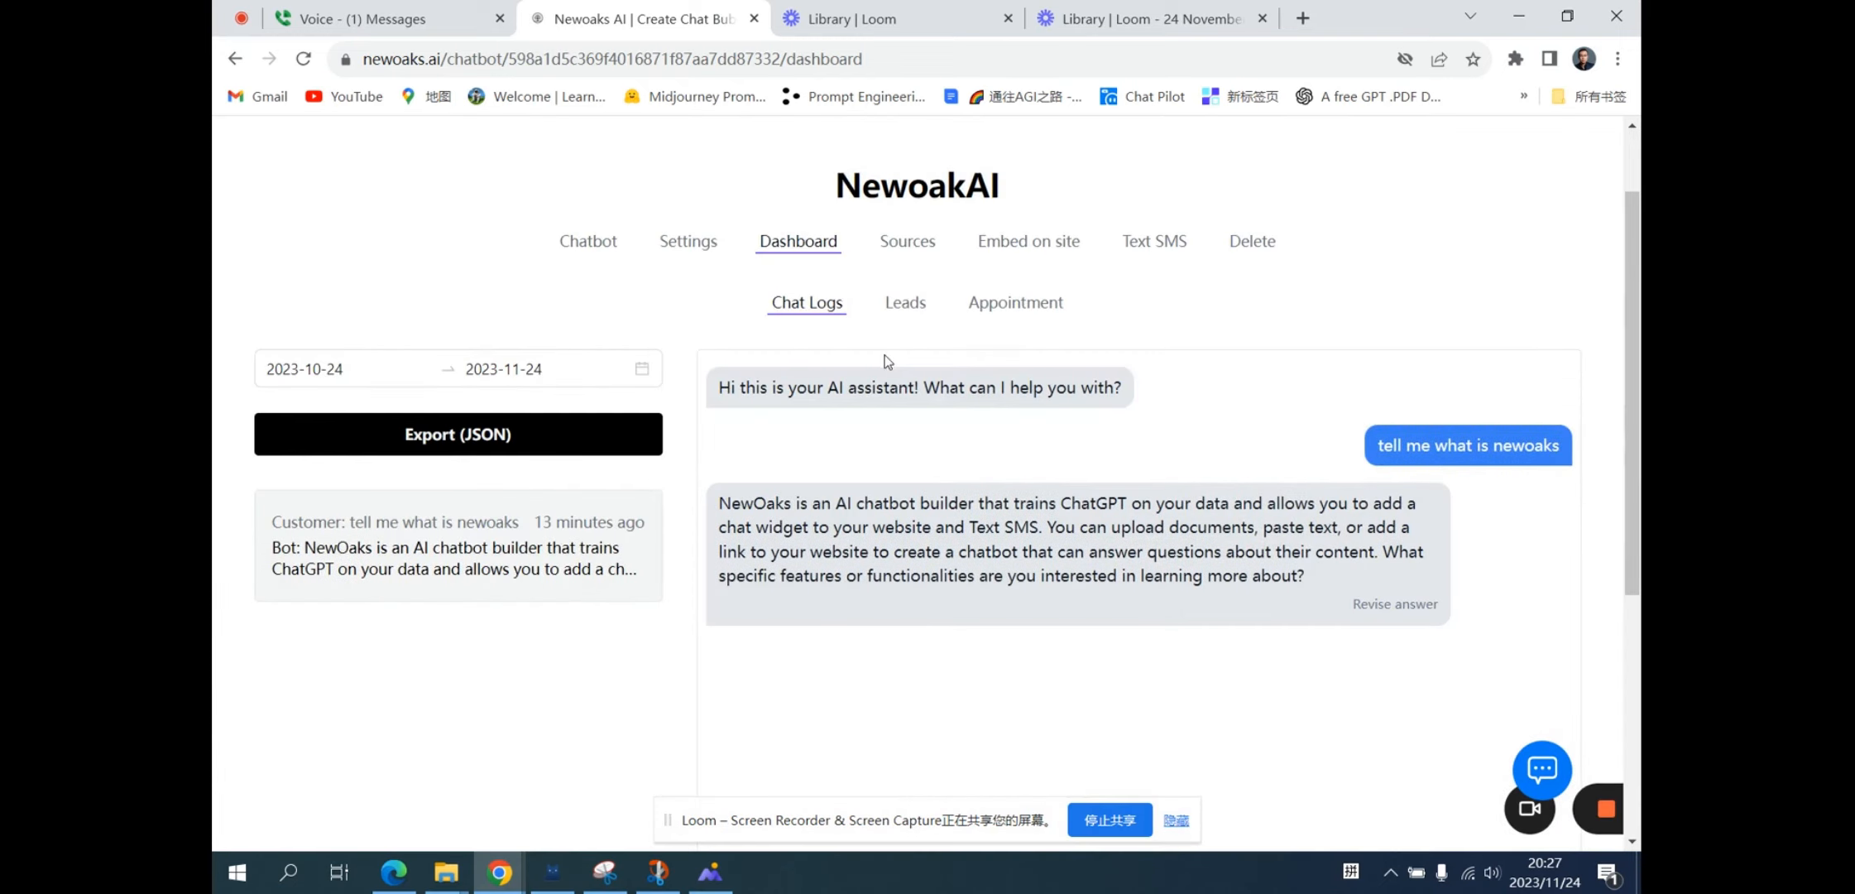
{"action": "left_click", "coordinate": [905, 303]}
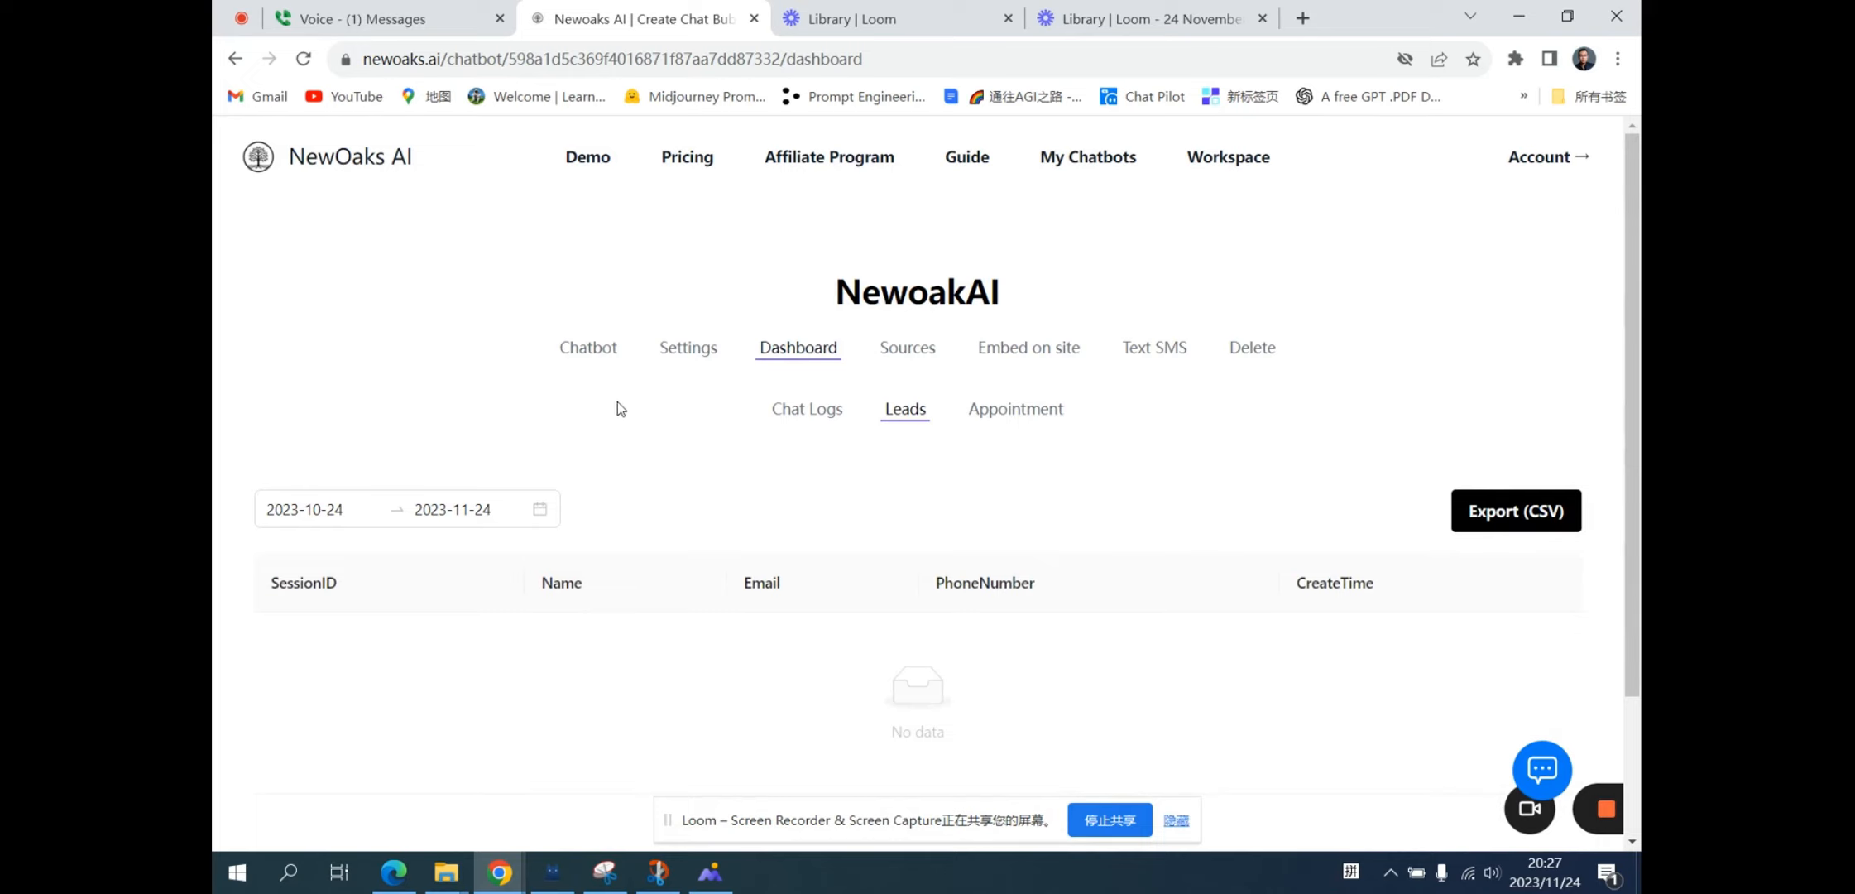
Ask the chatbot "what is newoaks" in its chat window.
{"action": "left_click", "coordinate": [588, 352]}
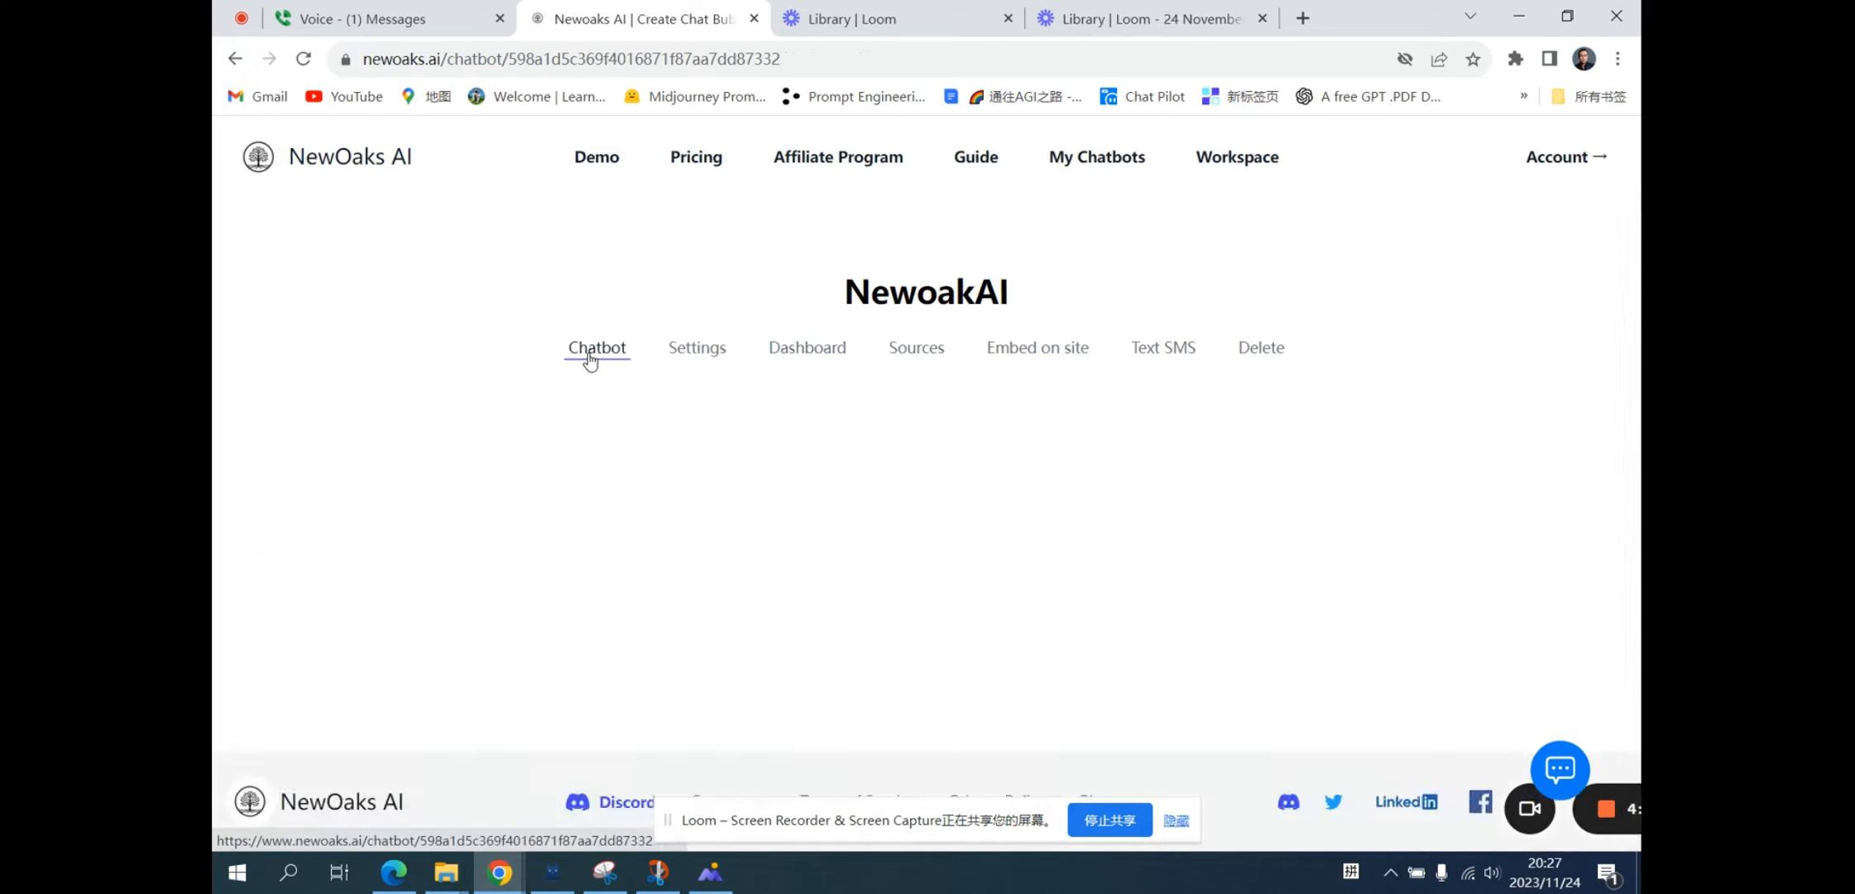
{"action": "scroll", "coordinate": [964, 488], "scroll_direction": "down", "scroll_amount": 5}
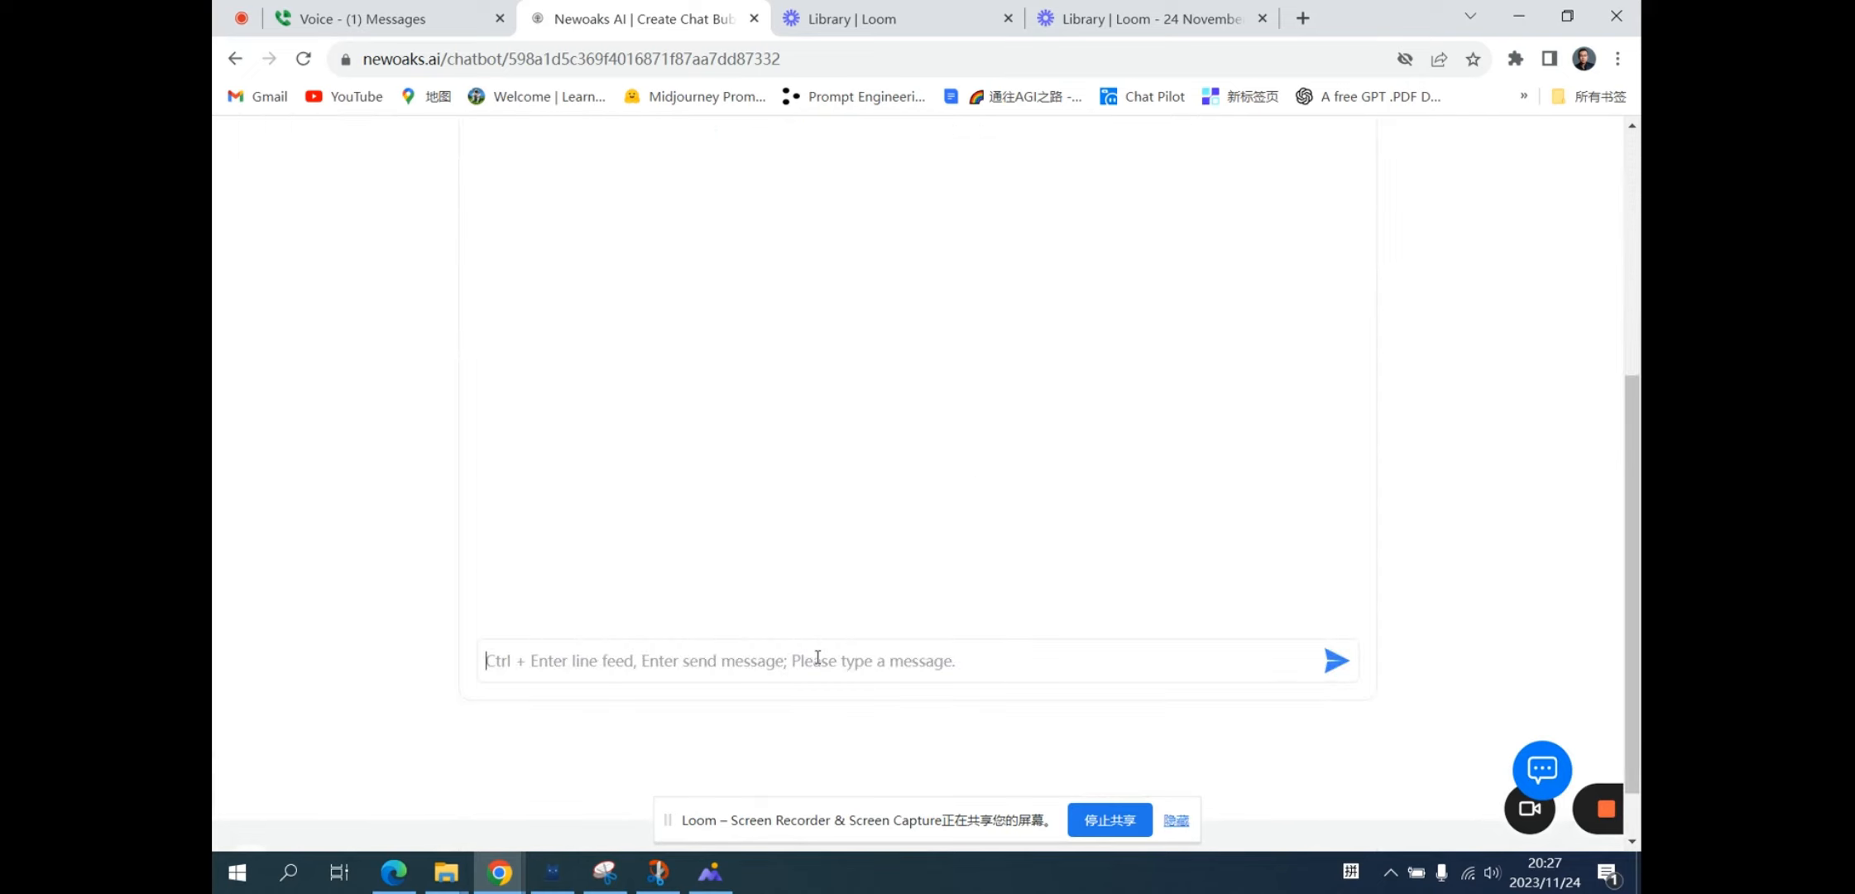
{"action": "type", "text": "what "}
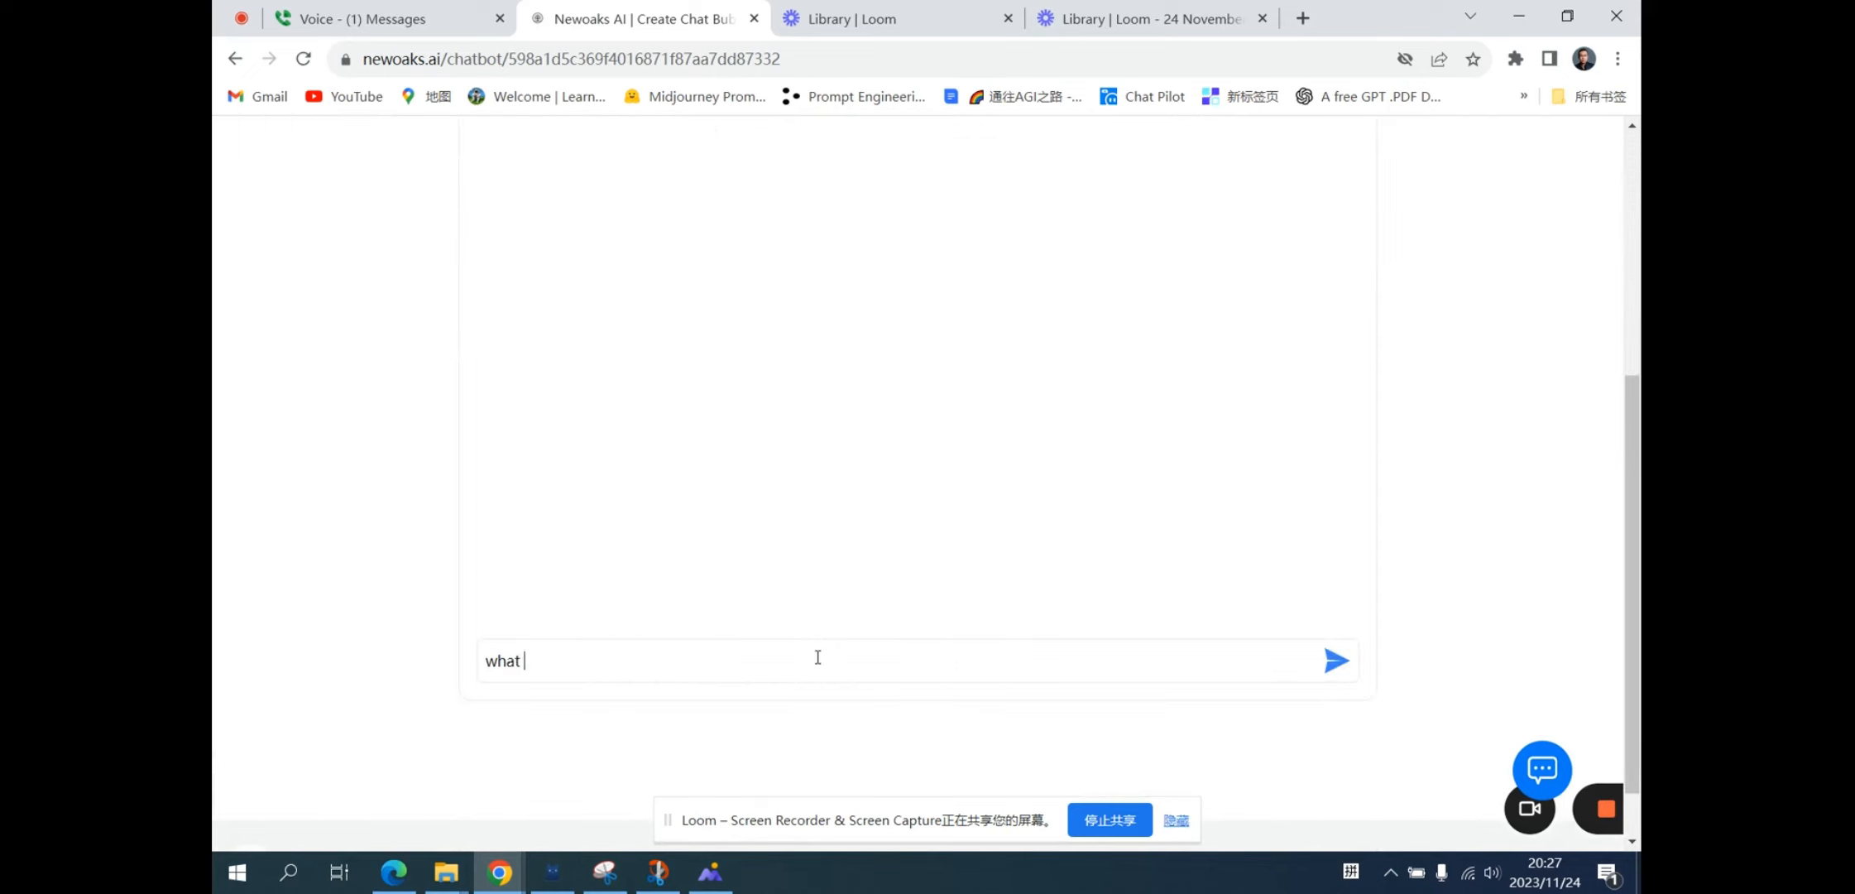
{"action": "type", "text": "is newoaks"}
{"action": "key", "text": "Return"}
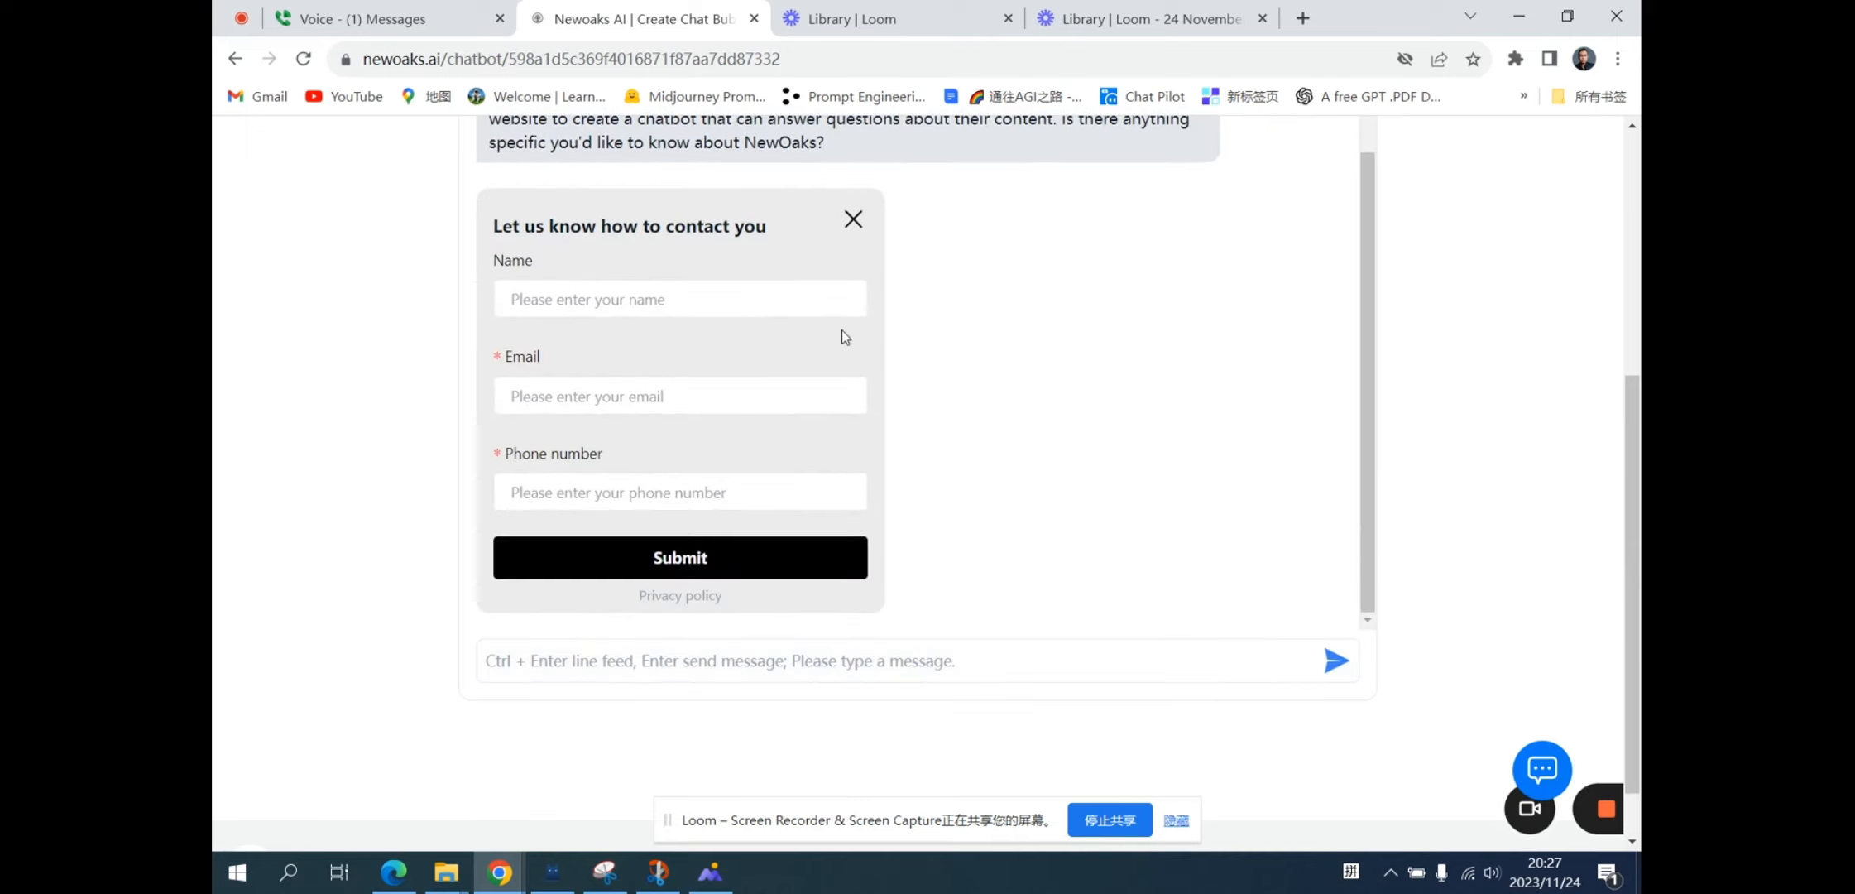
Fill in the chat's contact form with the visitor's name, email and phone number and submit it.
{"action": "left_click", "coordinate": [764, 302]}
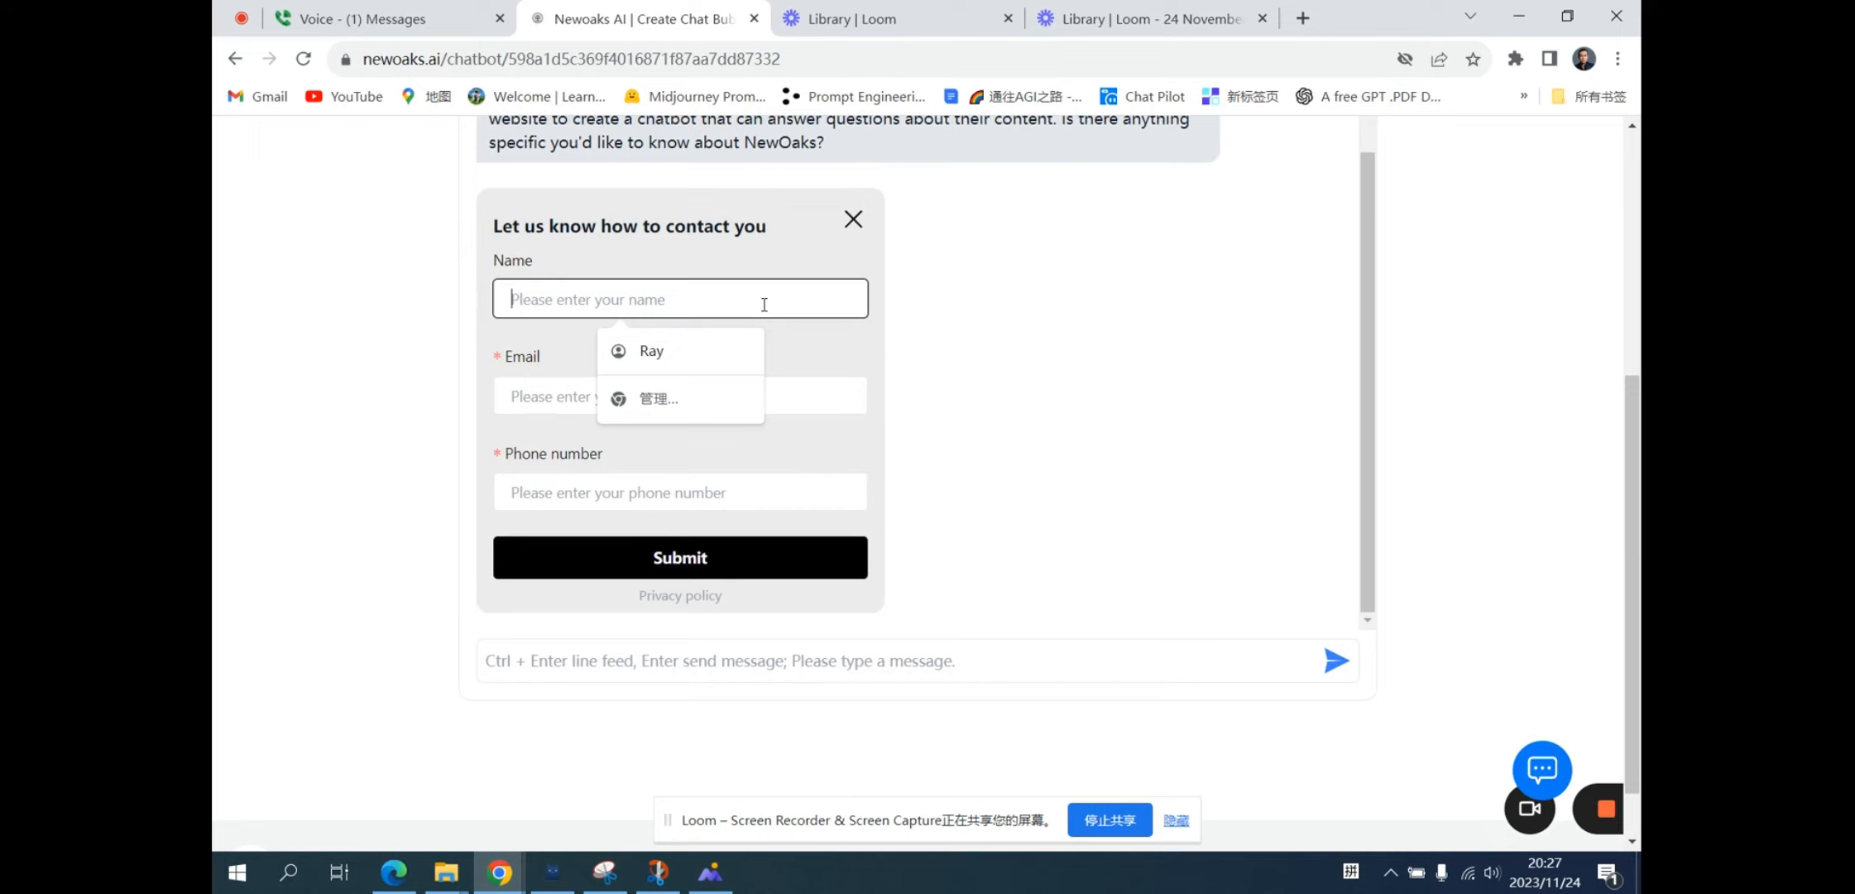
{"action": "left_click", "coordinate": [720, 343]}
{"action": "left_click", "coordinate": [636, 390]}
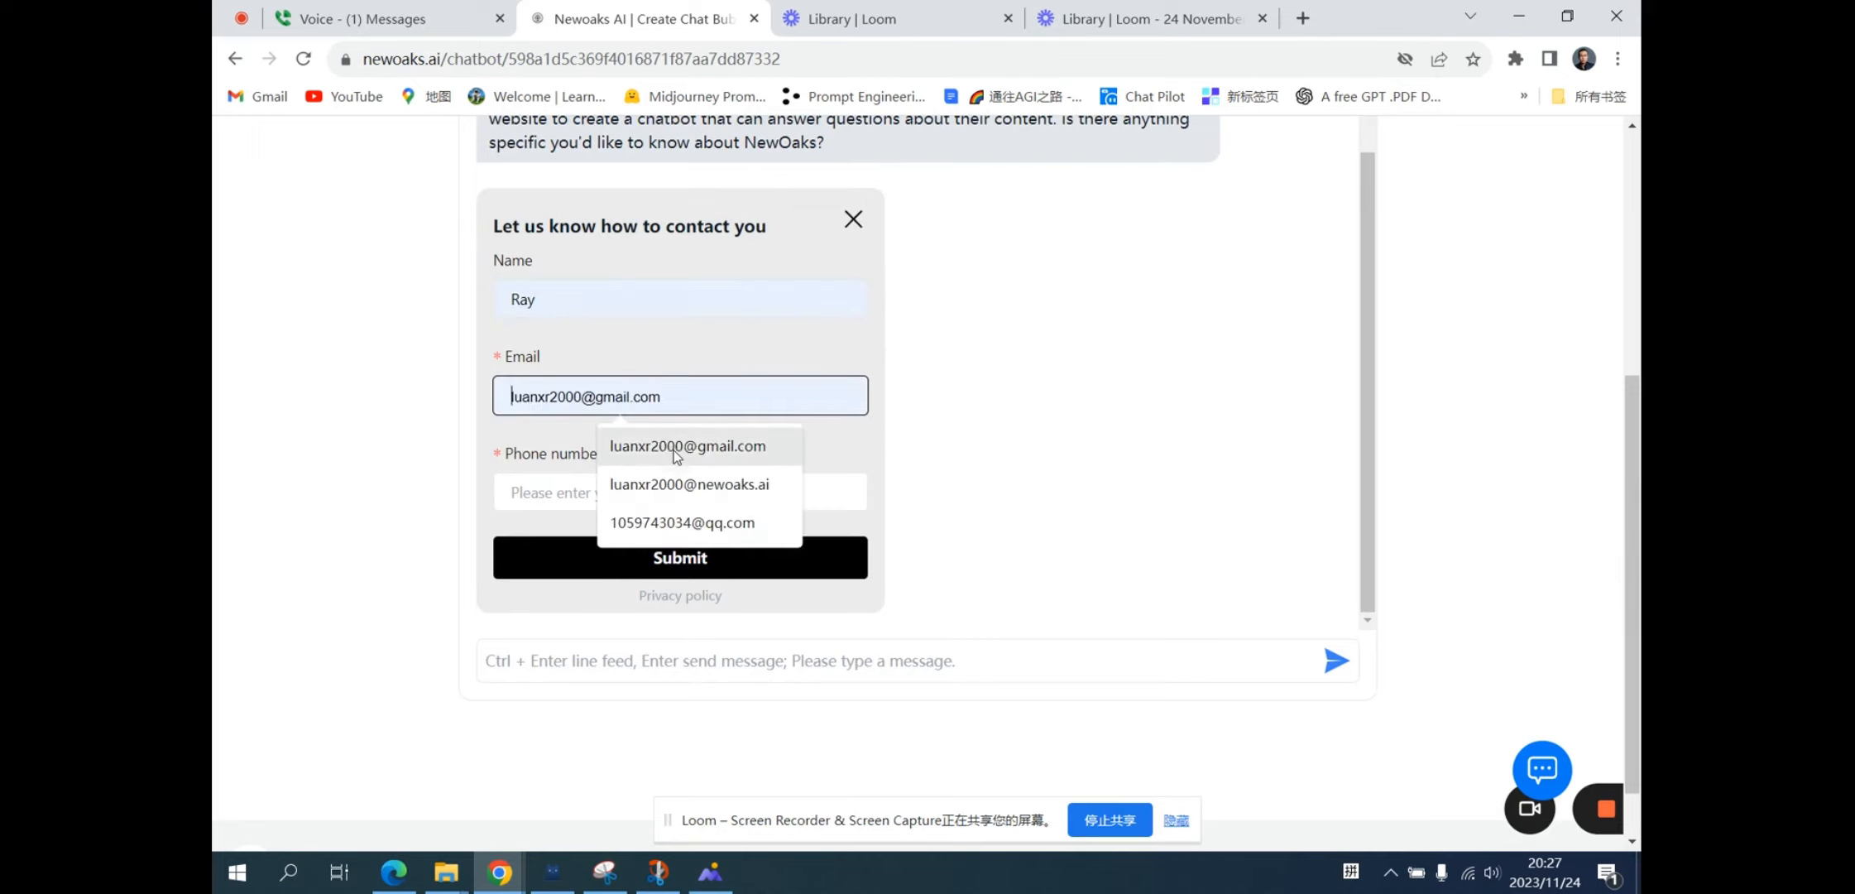
{"action": "left_click", "coordinate": [674, 447]}
{"action": "left_click", "coordinate": [629, 492]}
{"action": "left_click", "coordinate": [670, 545]}
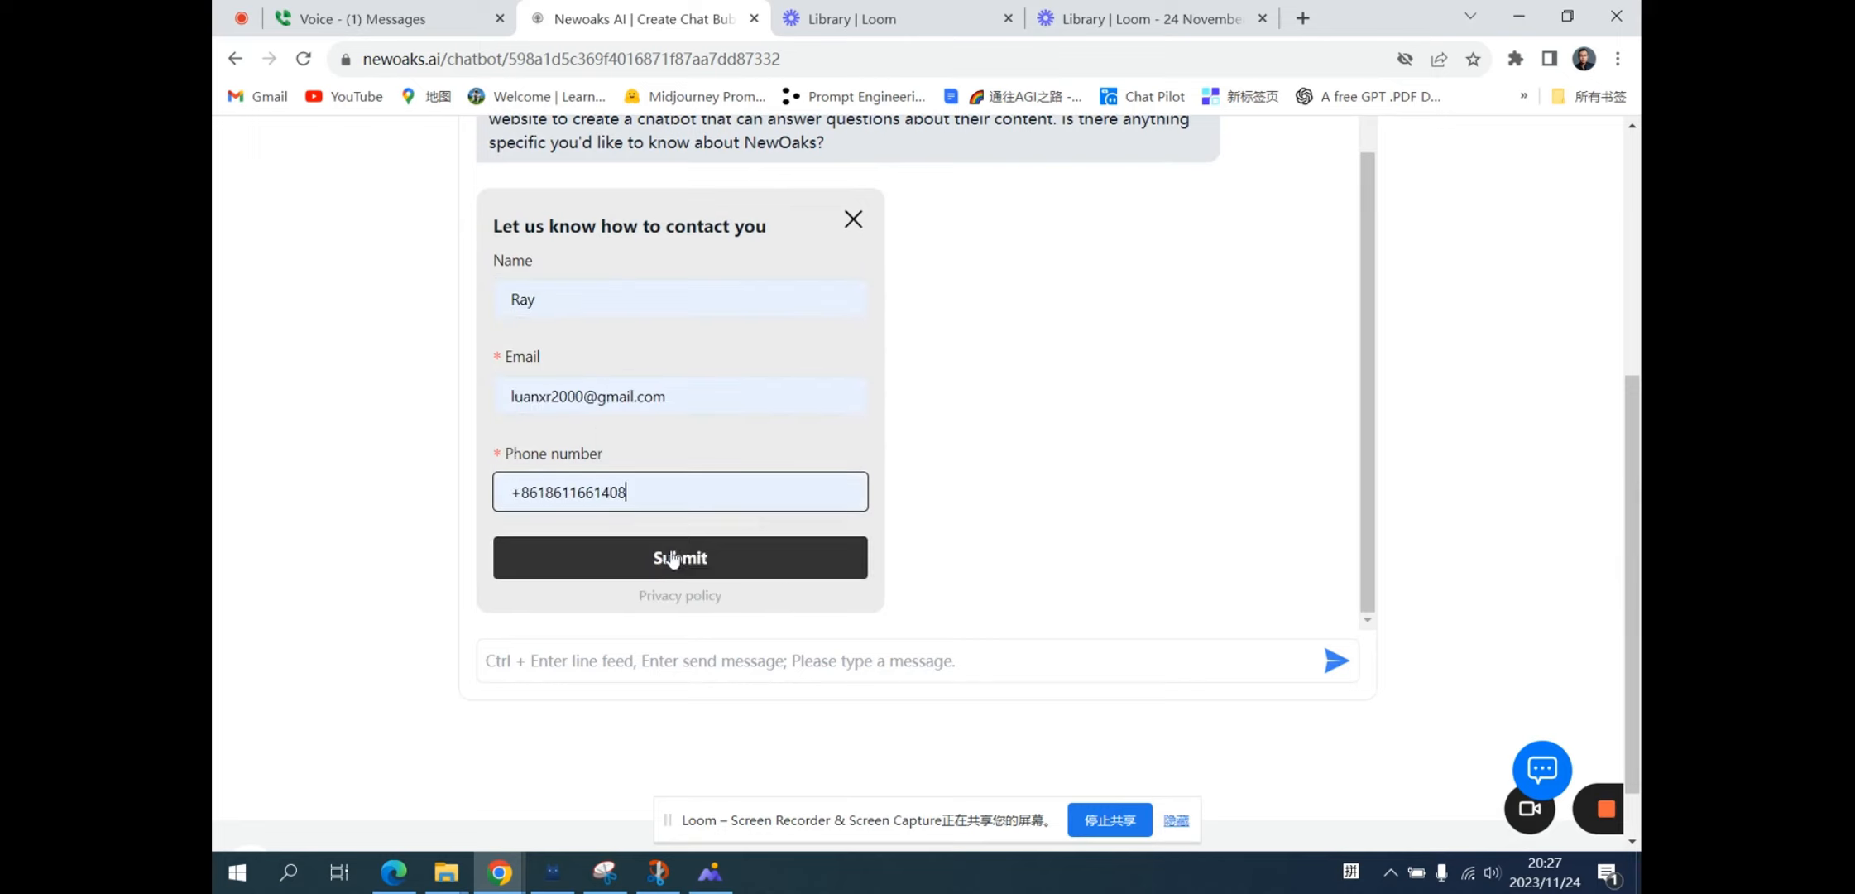
{"action": "left_click", "coordinate": [718, 570]}
Check the leads and appointment records on the chatbot's dashboard.
{"action": "scroll", "coordinate": [977, 525], "scroll_direction": "up", "scroll_amount": 5}
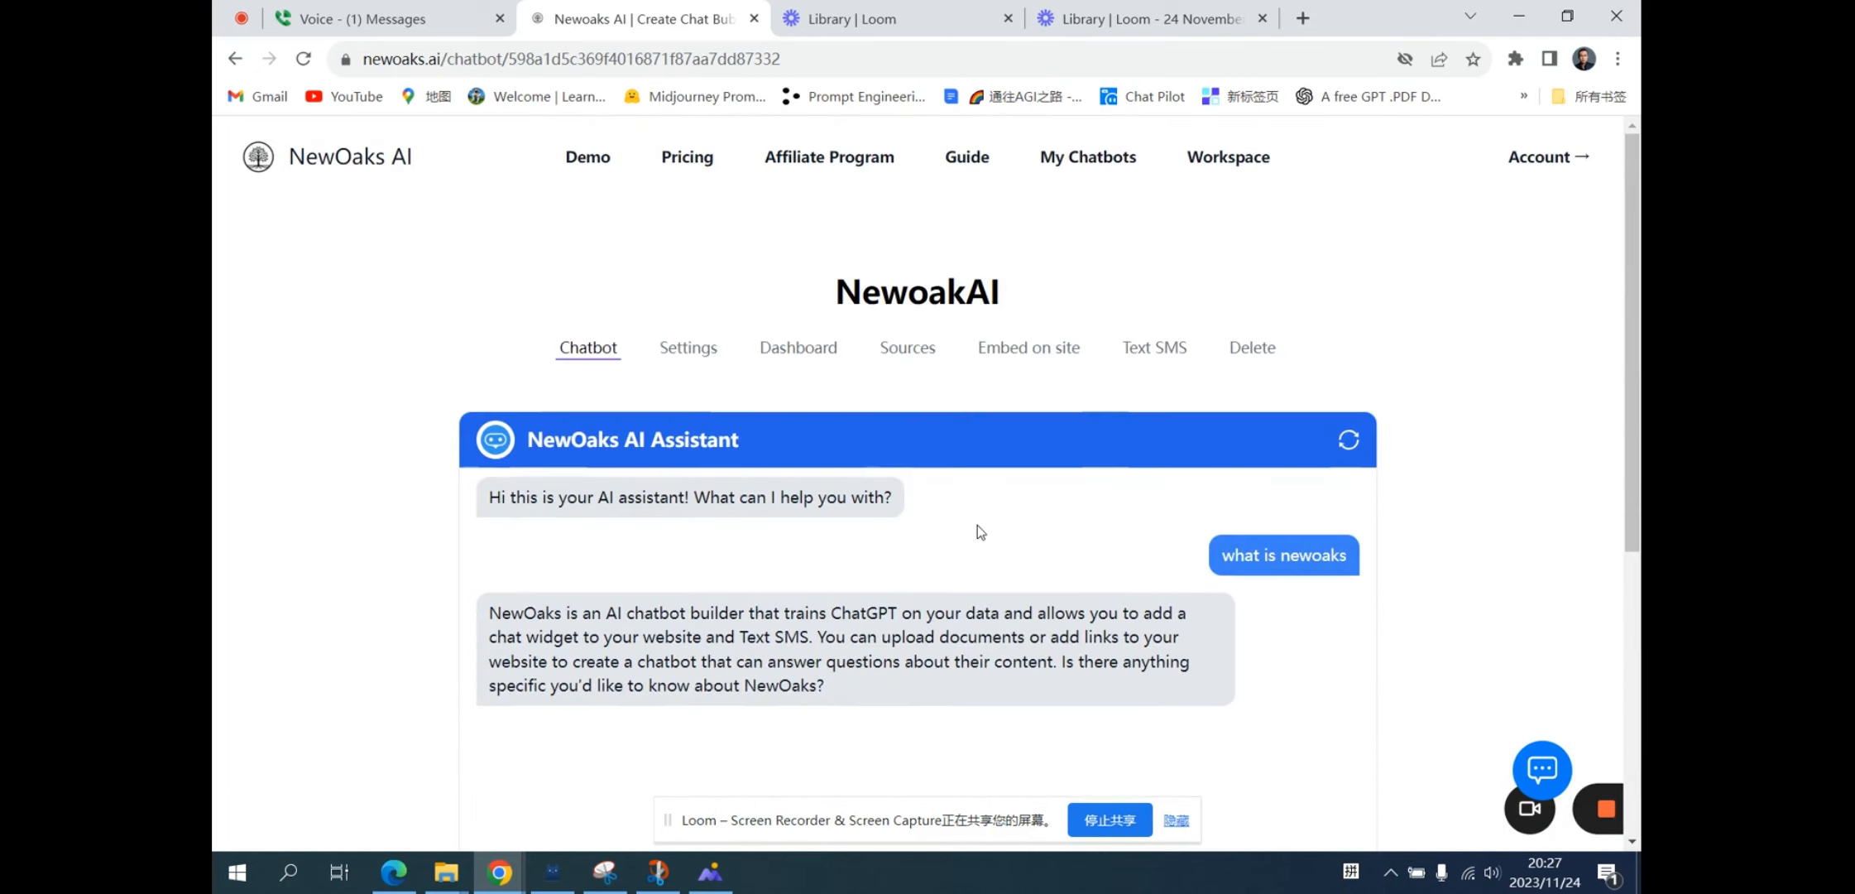
{"action": "left_click", "coordinate": [803, 352]}
{"action": "left_click", "coordinate": [905, 411]}
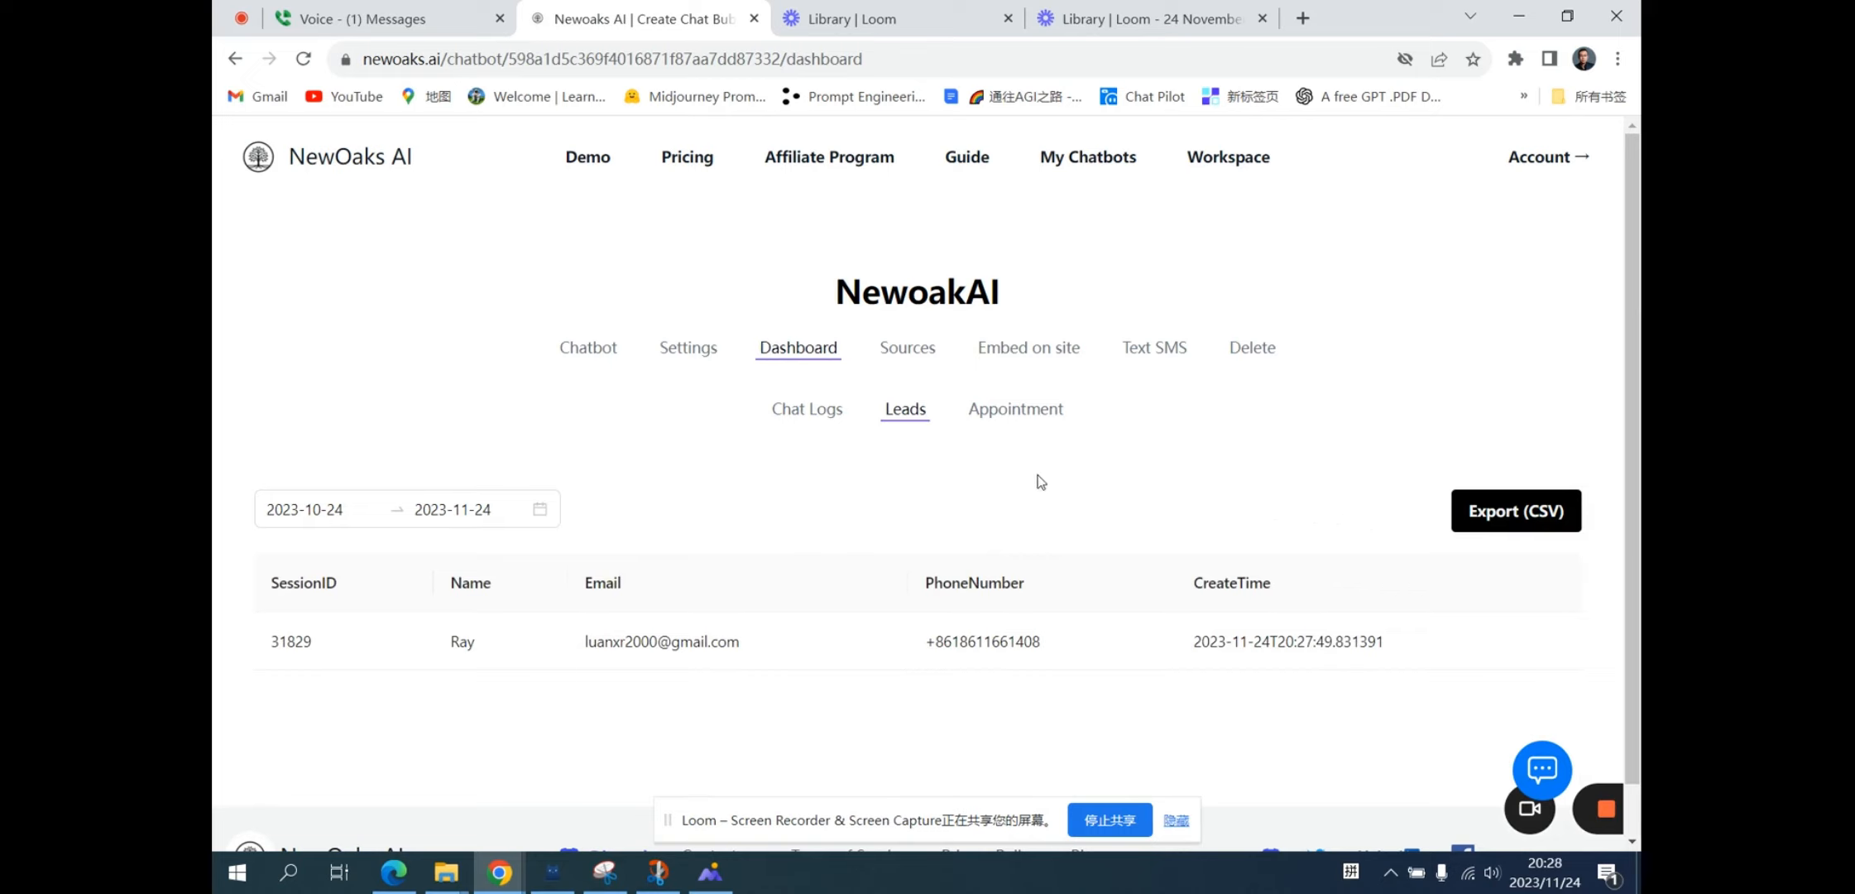
{"action": "left_click", "coordinate": [1013, 414]}
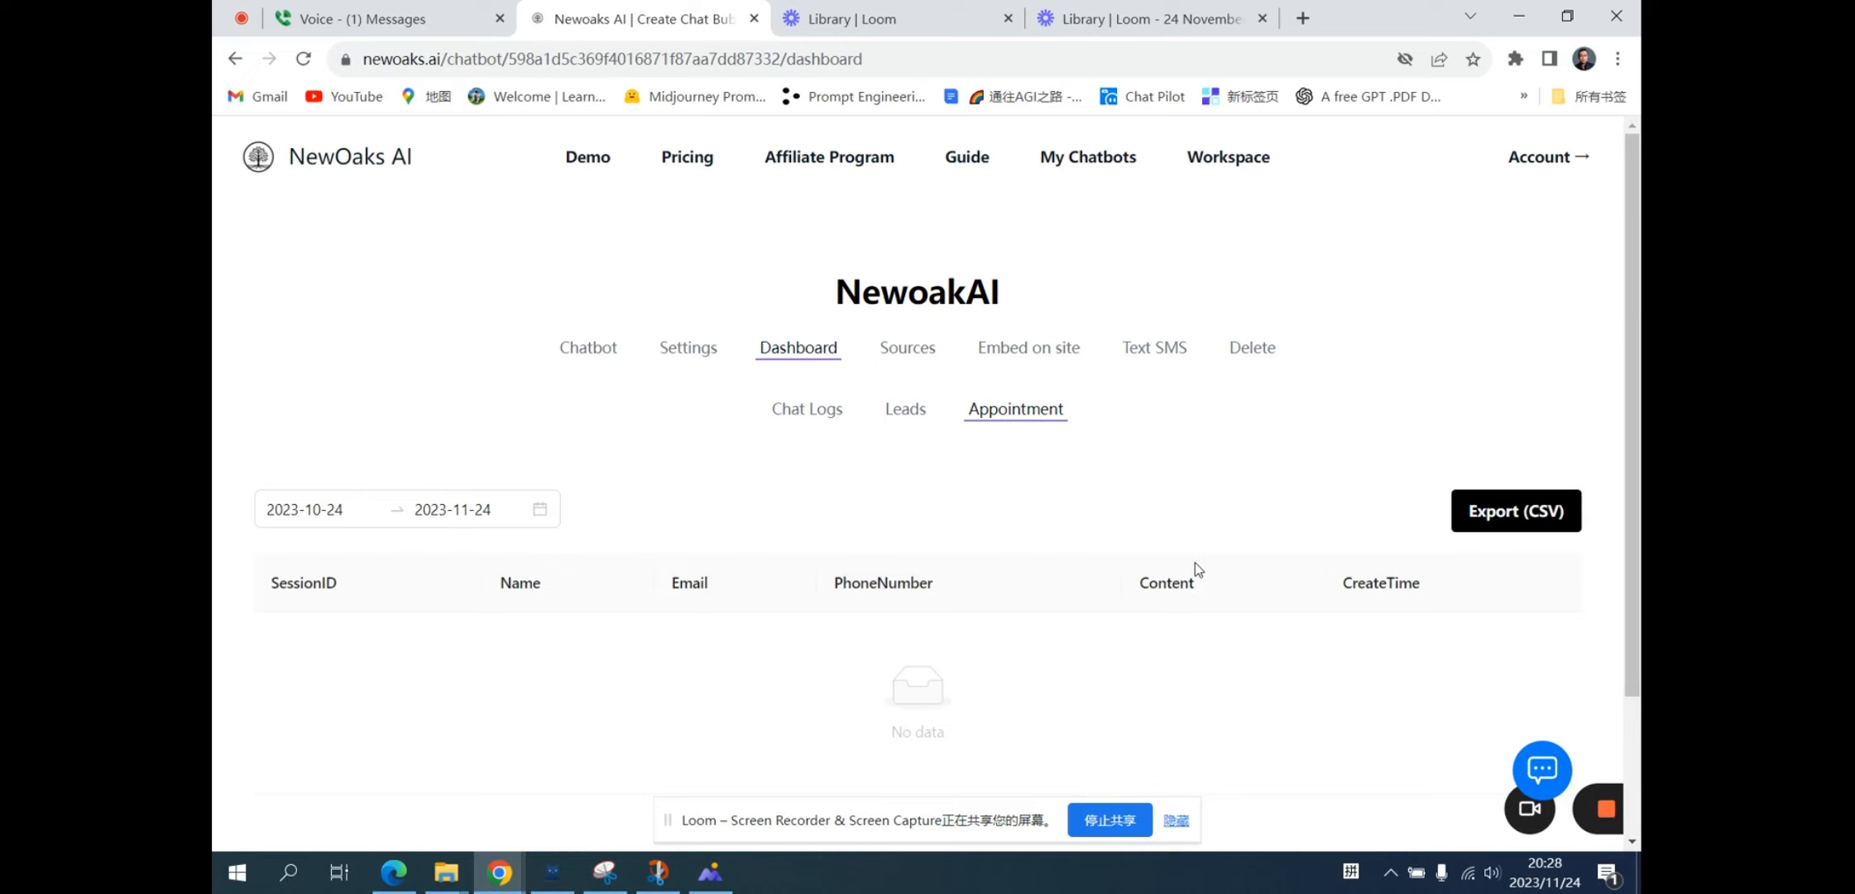
Open the chatbot's website embed code and copy the chat bubble script.
{"action": "left_click", "coordinate": [1041, 354]}
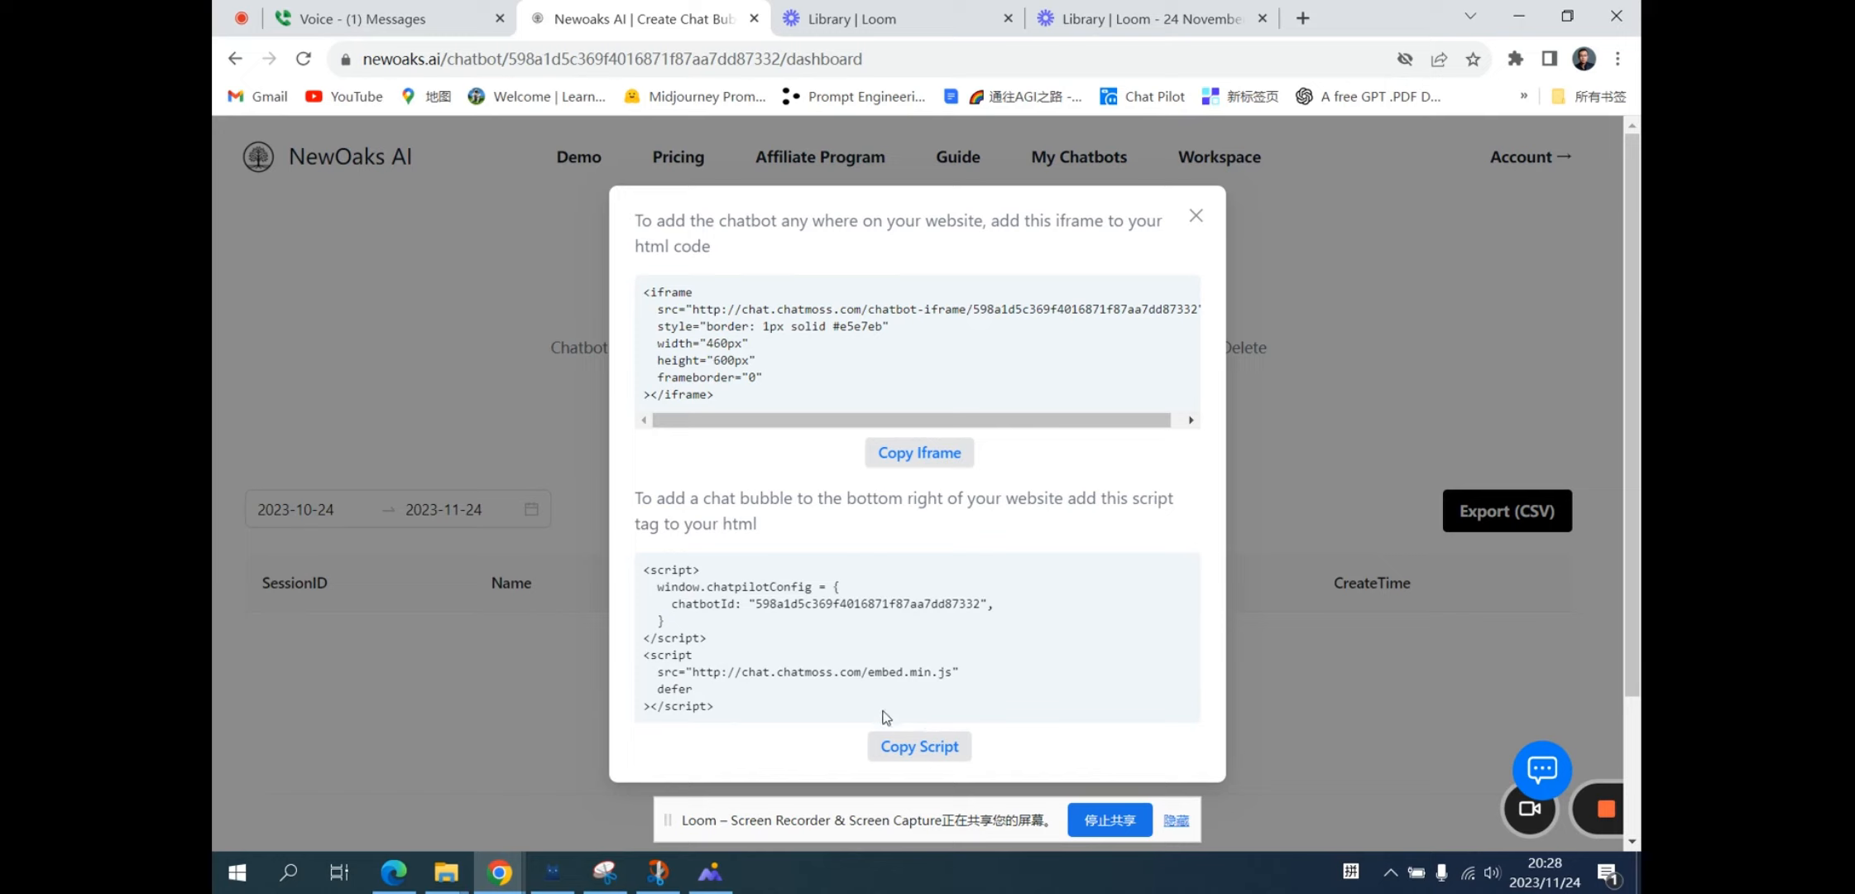
{"action": "left_click", "coordinate": [919, 746]}
{"action": "left_click", "coordinate": [918, 746]}
View the site's own chat bubble as an example, and close it and the embed code dialog.
{"action": "scroll", "coordinate": [1442, 658], "scroll_direction": "down", "scroll_amount": 2}
{"action": "left_click", "coordinate": [1544, 774]}
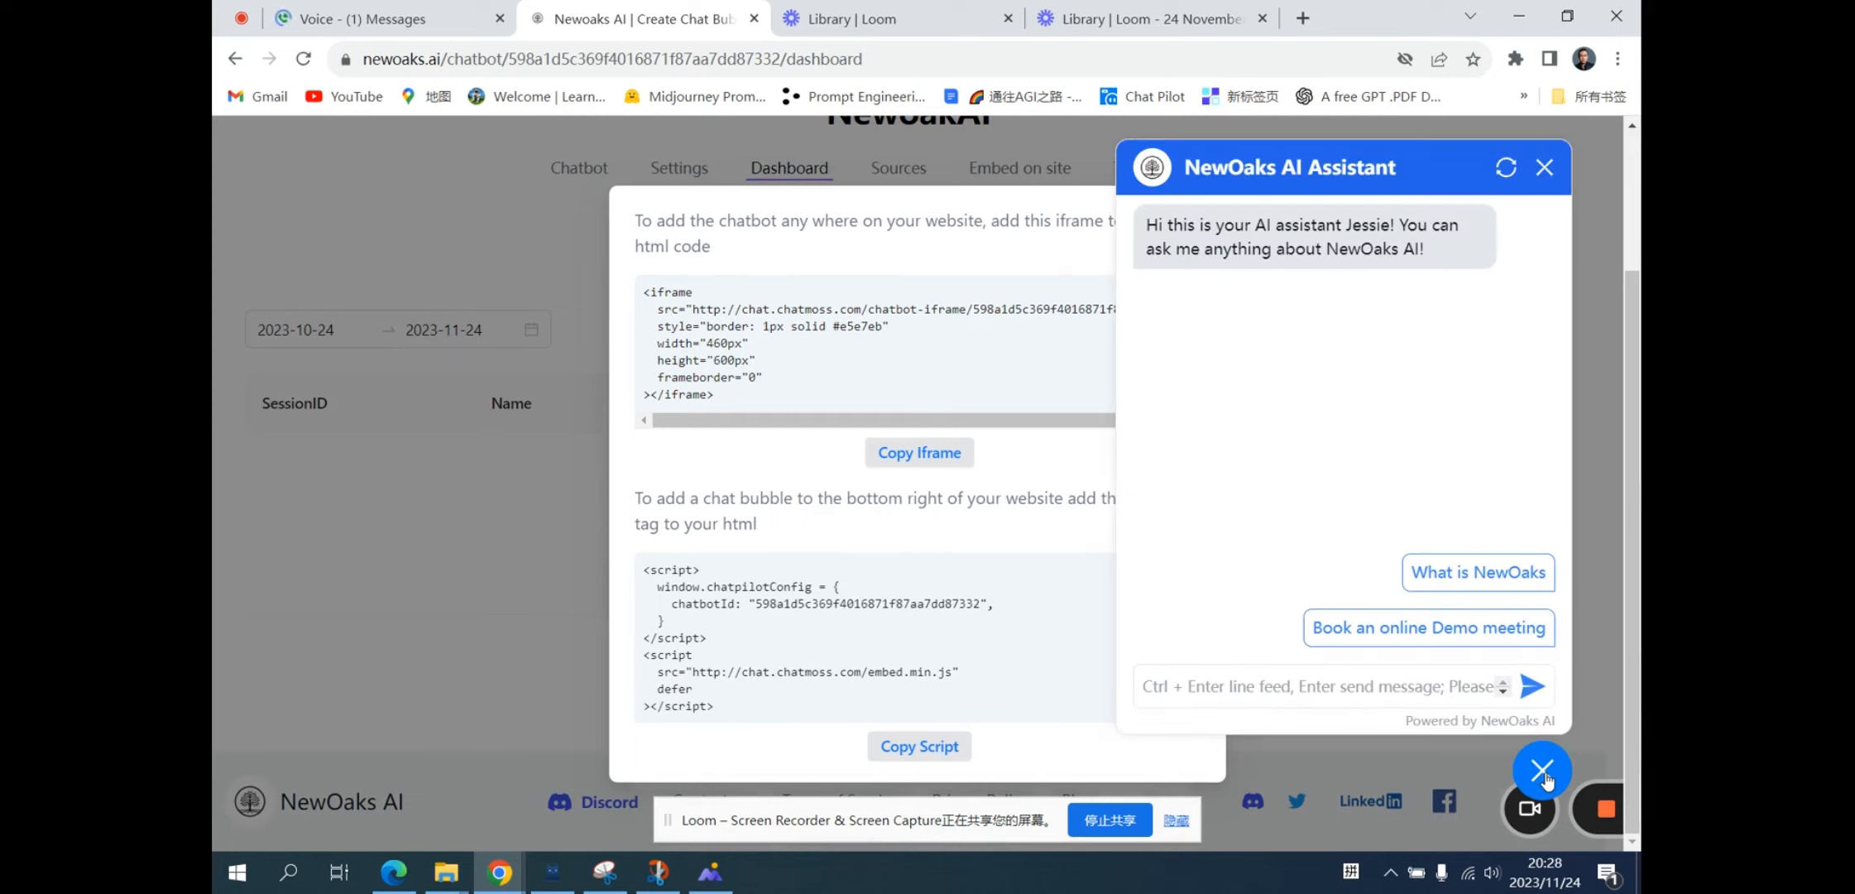
{"action": "left_click", "coordinate": [1544, 168]}
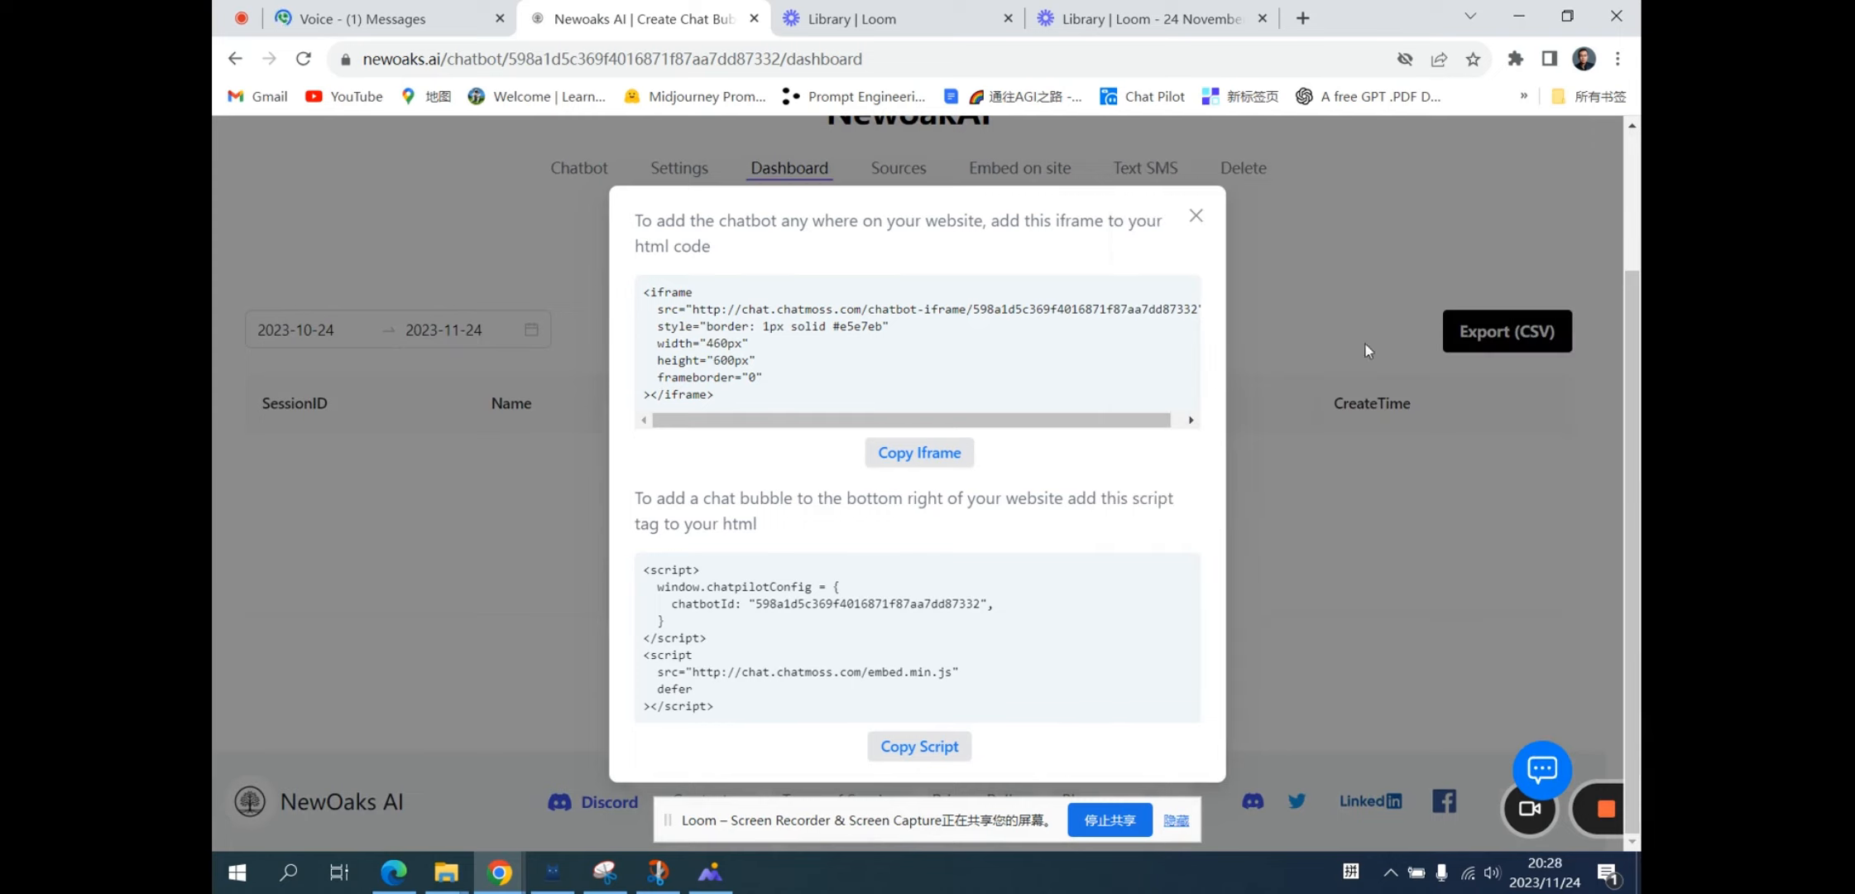
{"action": "left_click", "coordinate": [1196, 217]}
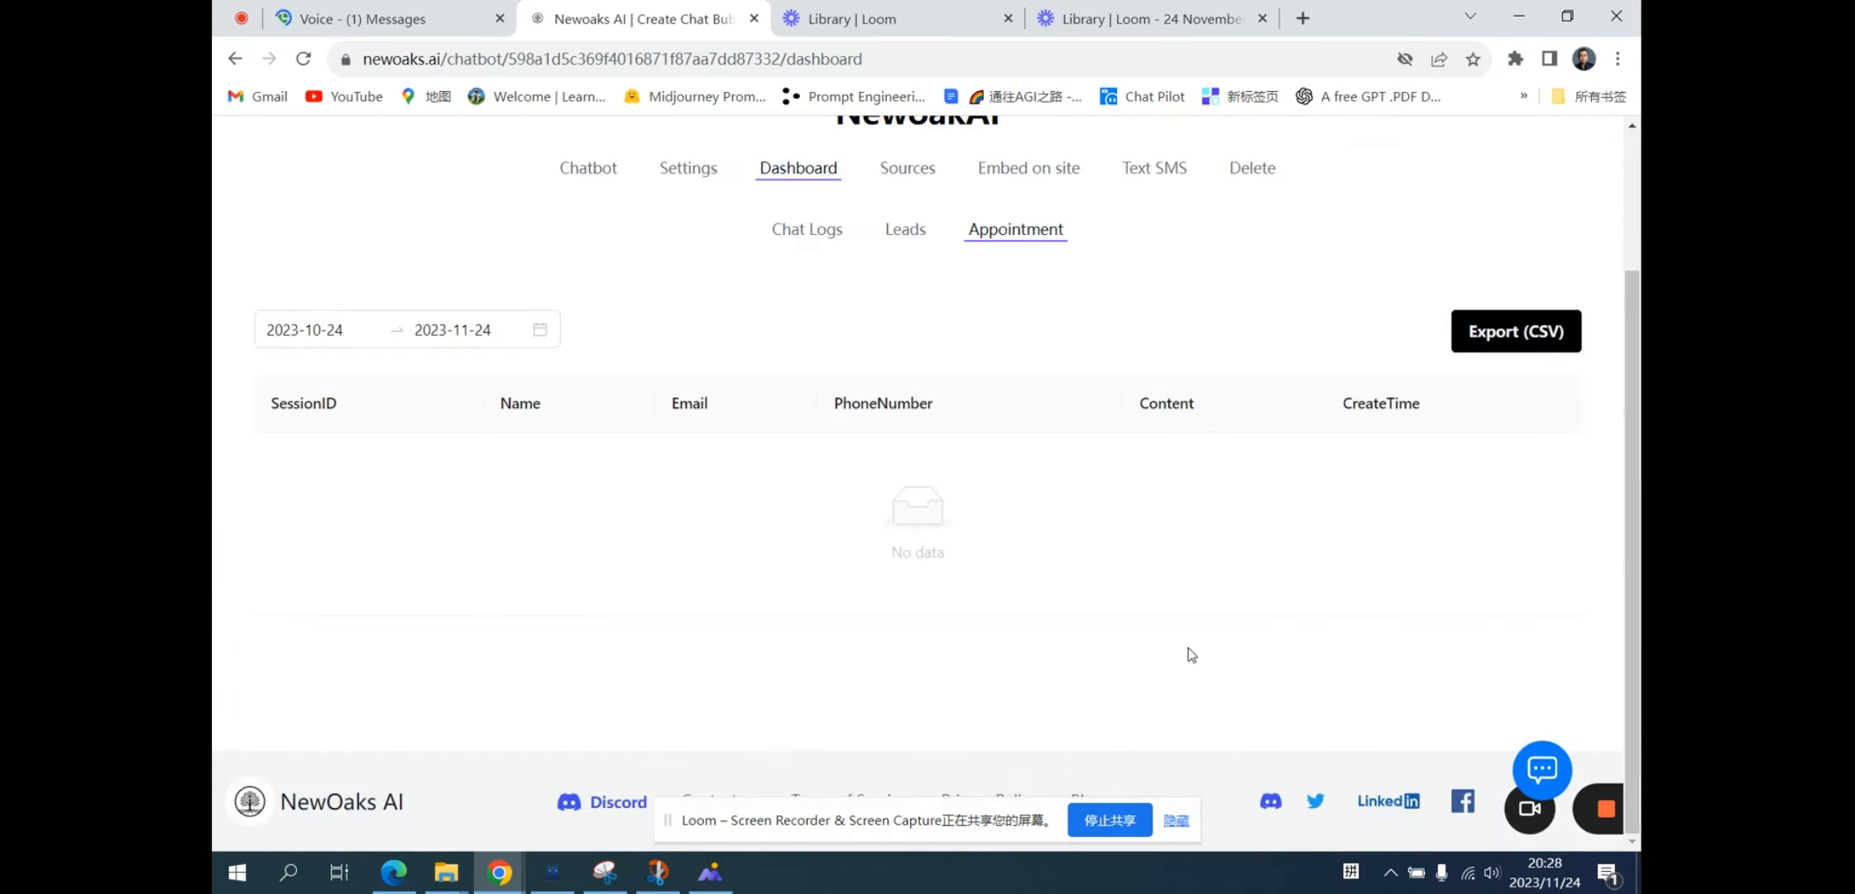
{"action": "scroll", "coordinate": [1073, 478], "scroll_direction": "up", "scroll_amount": 2}
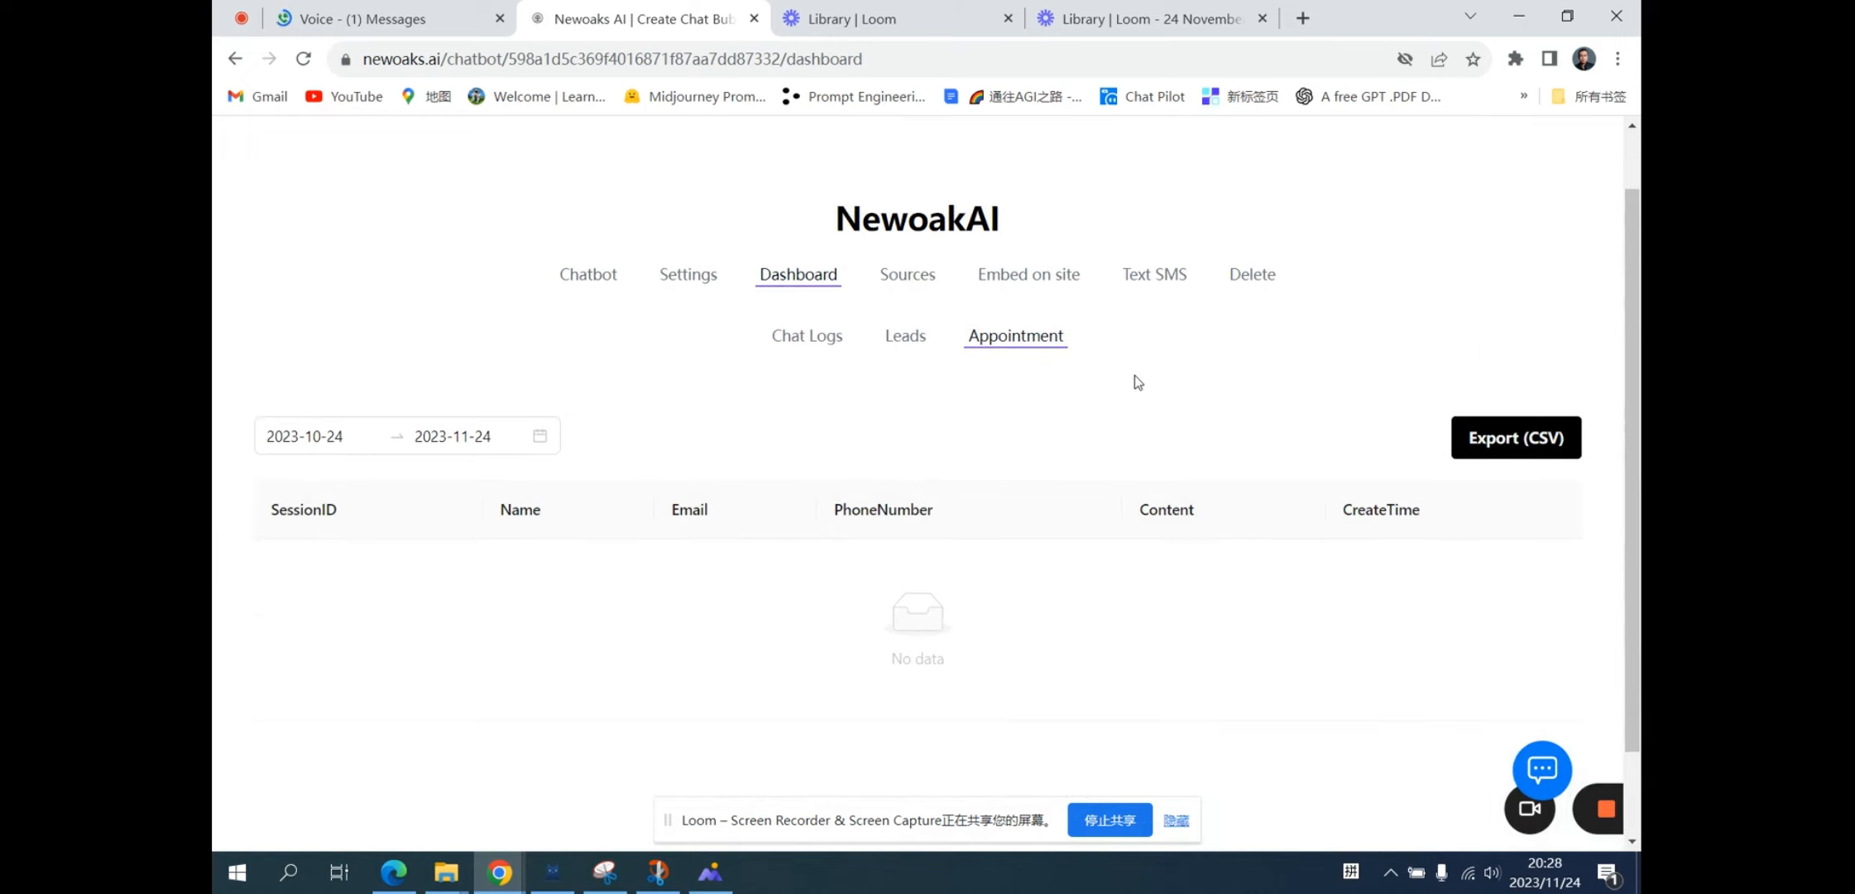
Open the chatbot's Text SMS setup, fill in the Gmail address and begin editing the Google Voice number.
{"action": "left_click", "coordinate": [1153, 280]}
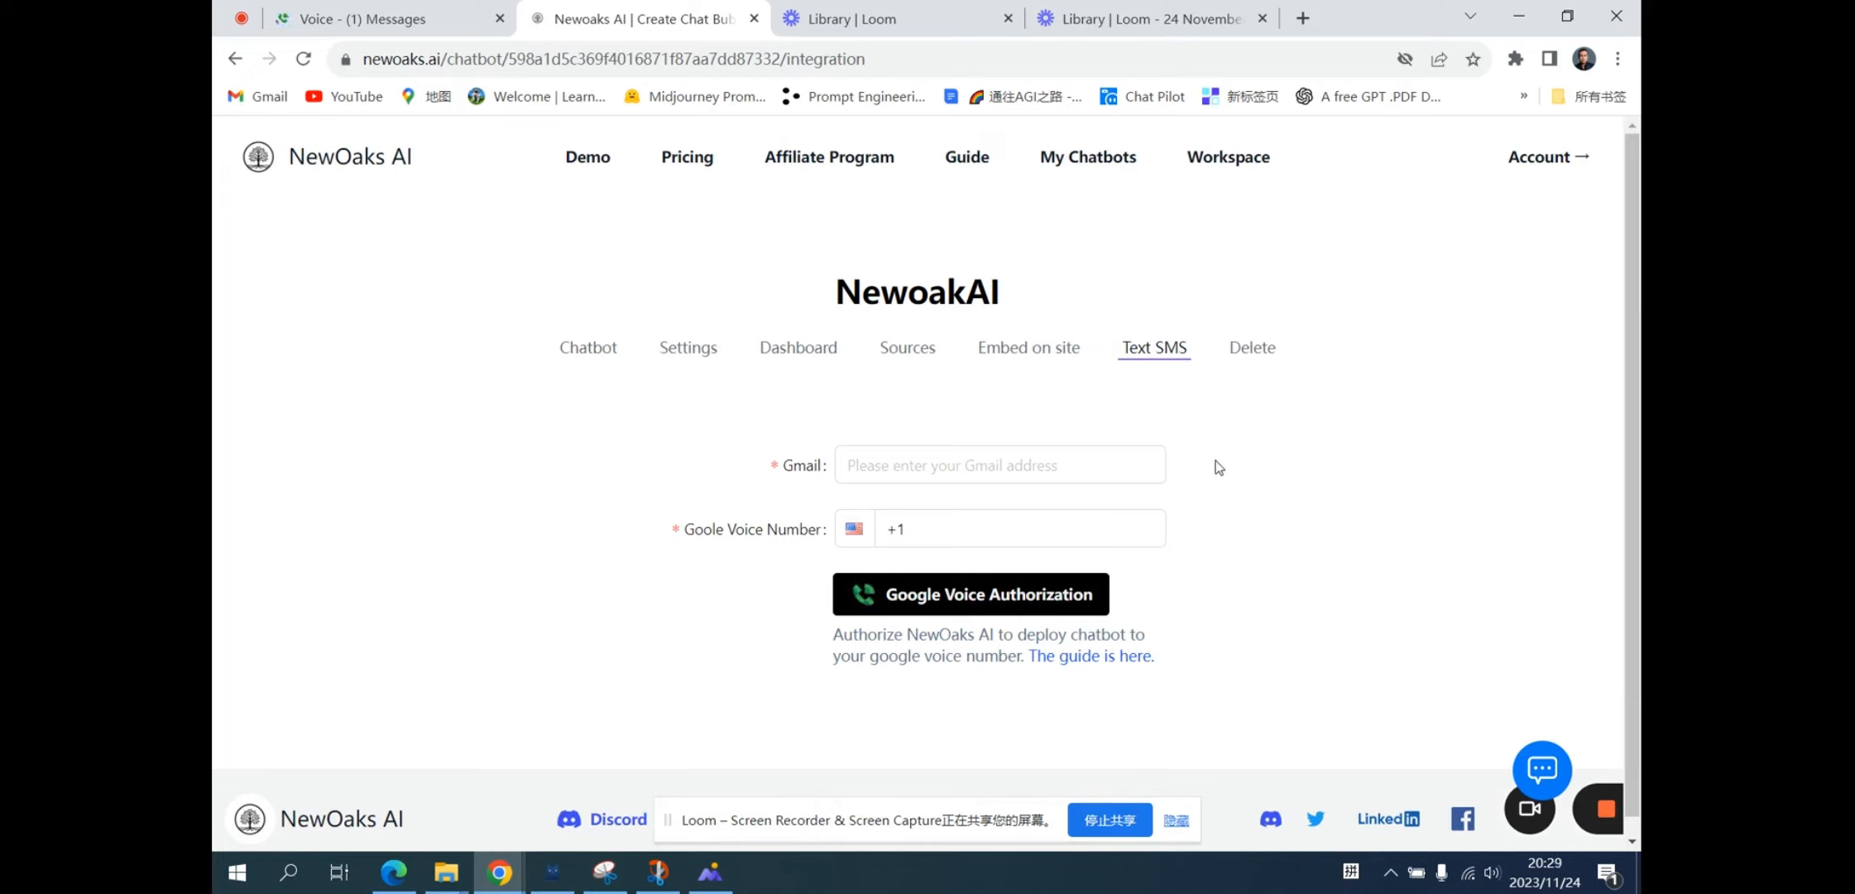
{"action": "left_click", "coordinate": [1019, 468]}
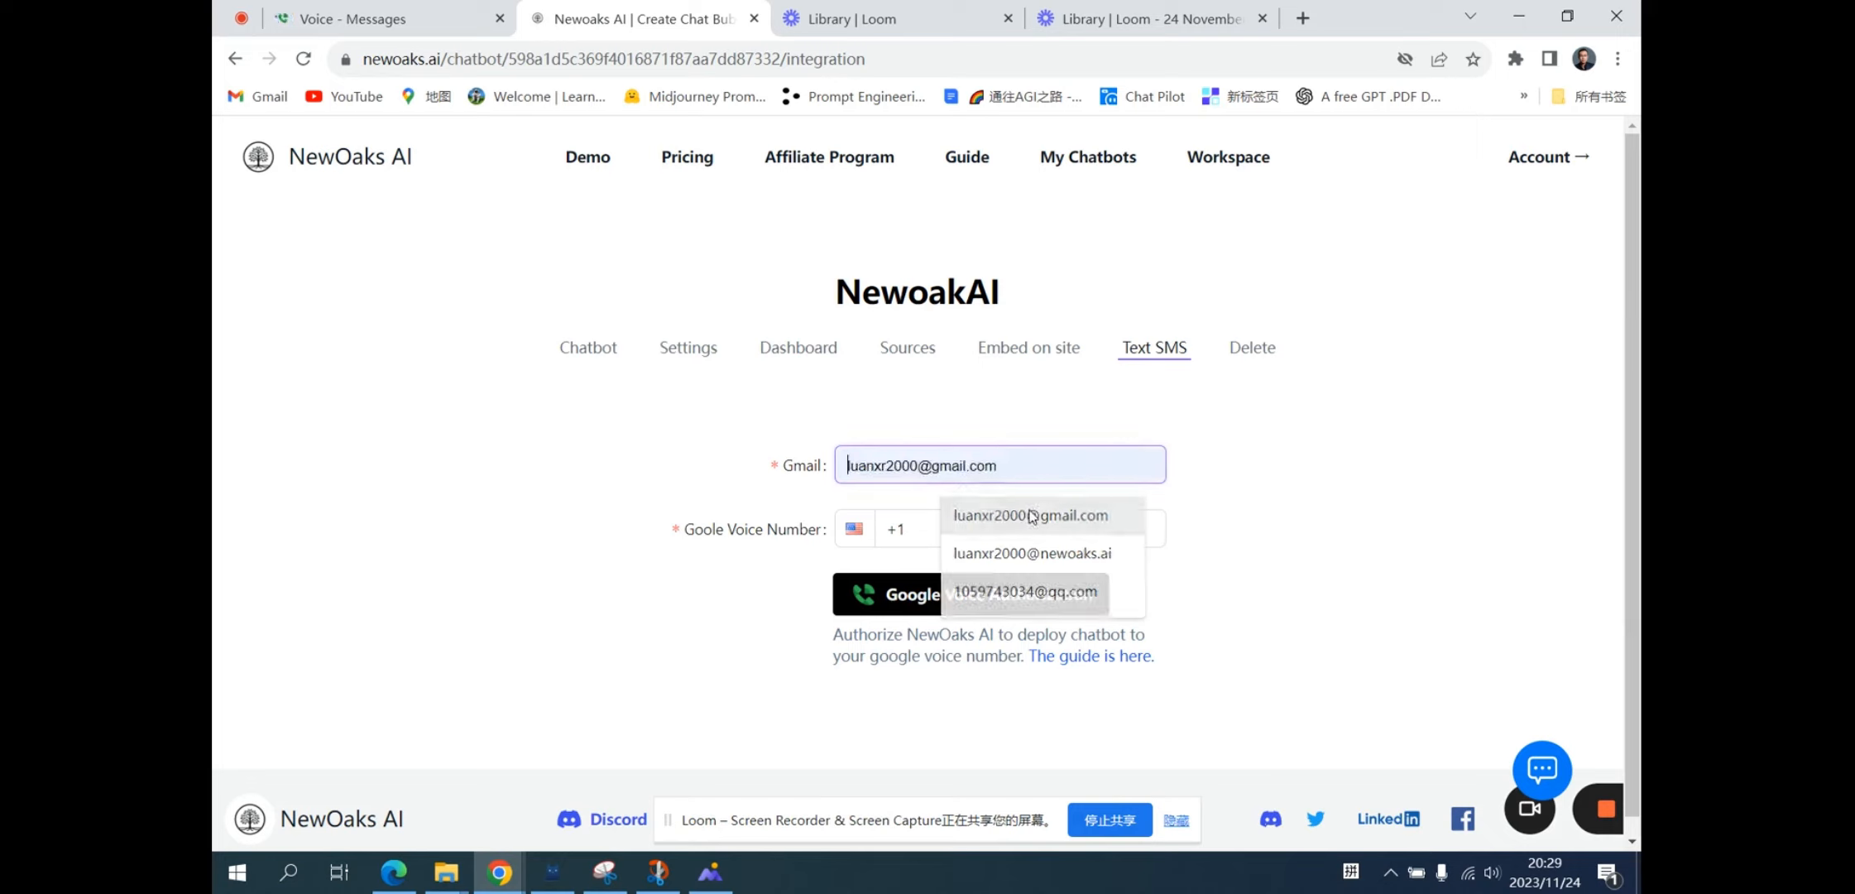
{"action": "left_click", "coordinate": [1027, 507]}
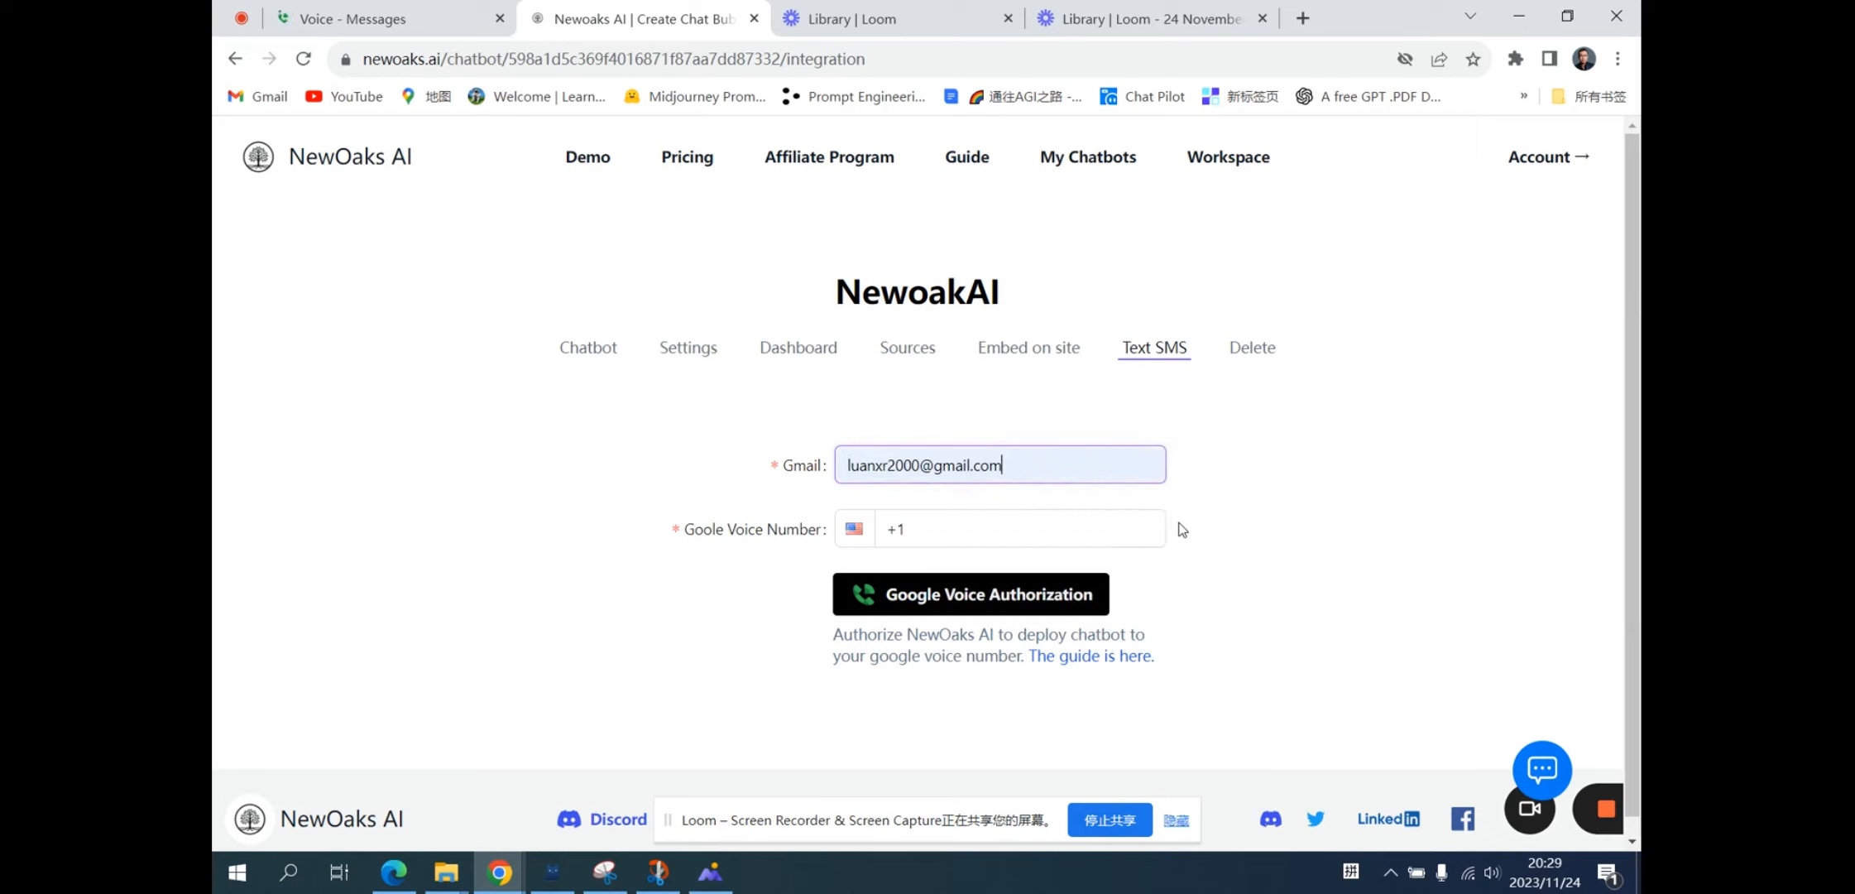
{"action": "left_click", "coordinate": [1033, 527]}
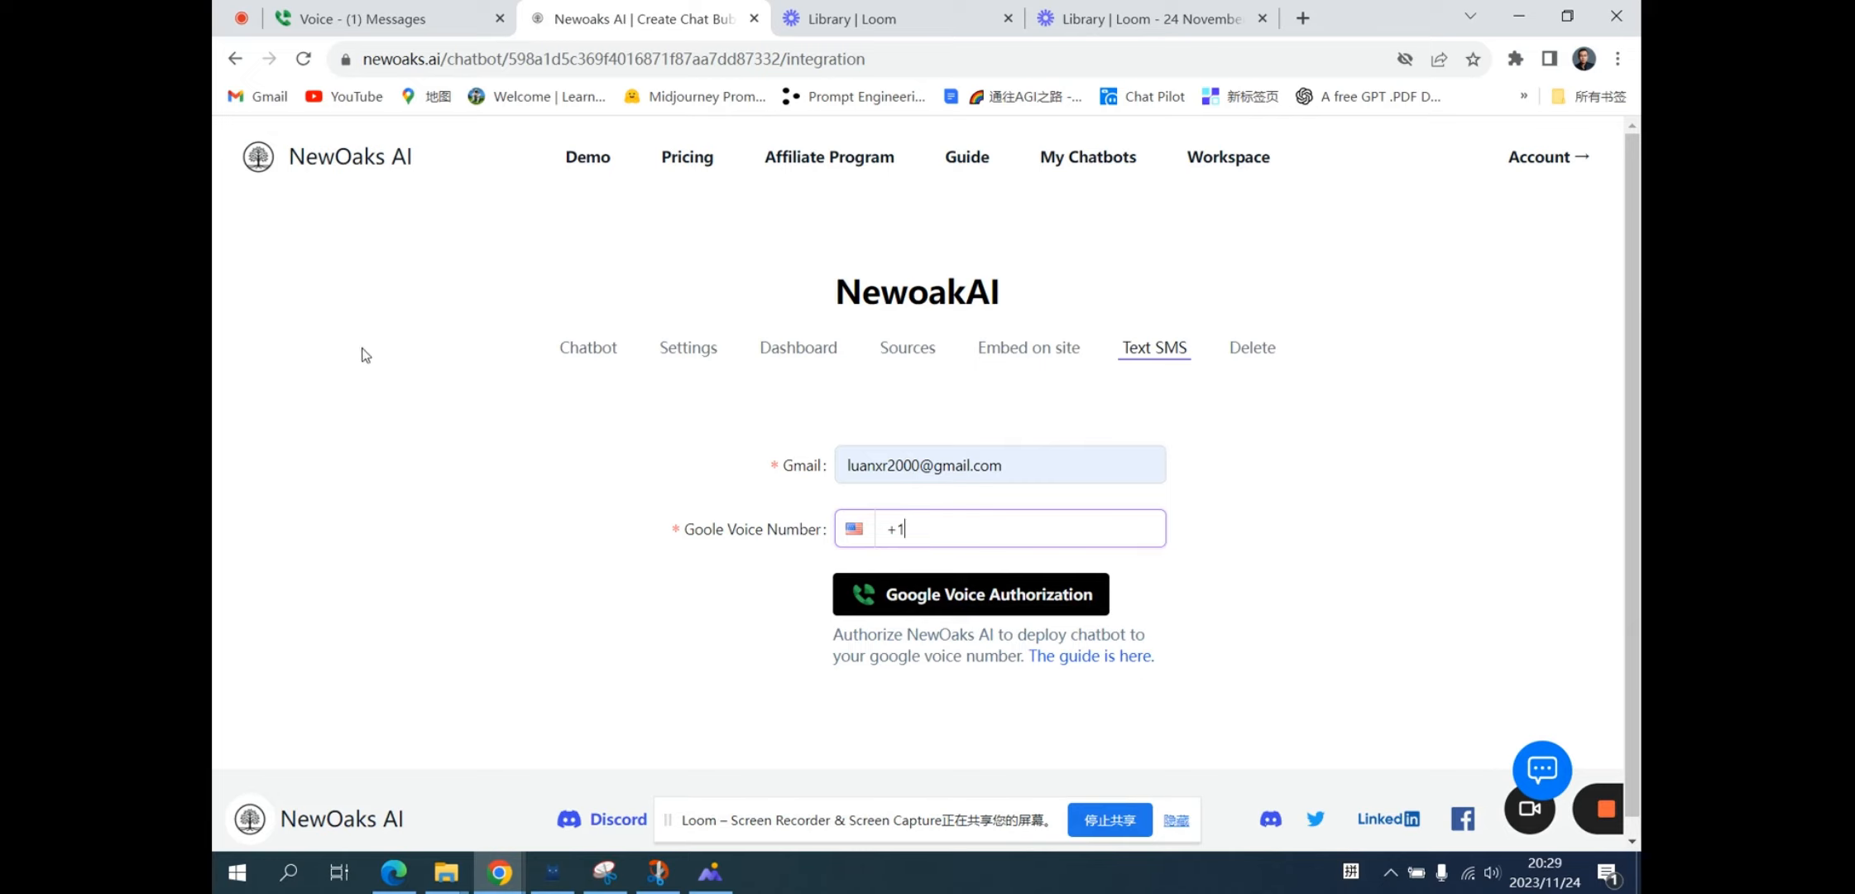
Switch to Google Voice and review the chatbot's rental text conversation through to the Calendly appointment link.
{"action": "left_click", "coordinate": [418, 28]}
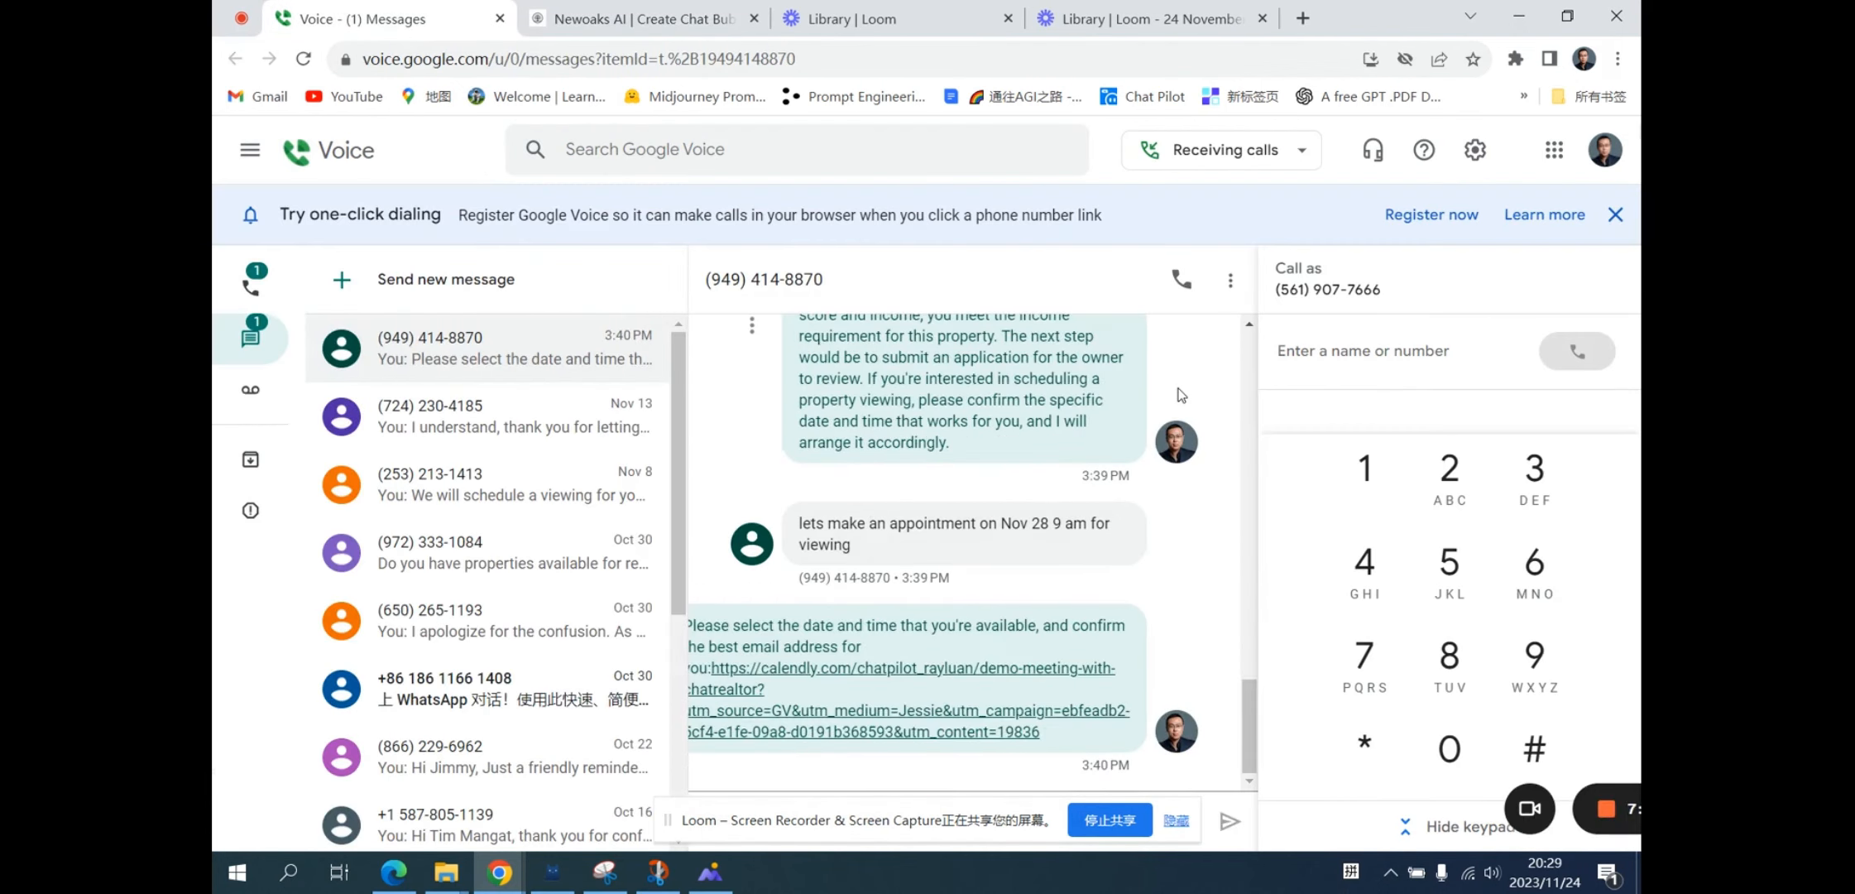
{"action": "scroll", "coordinate": [1181, 395], "scroll_direction": "up", "scroll_amount": 5}
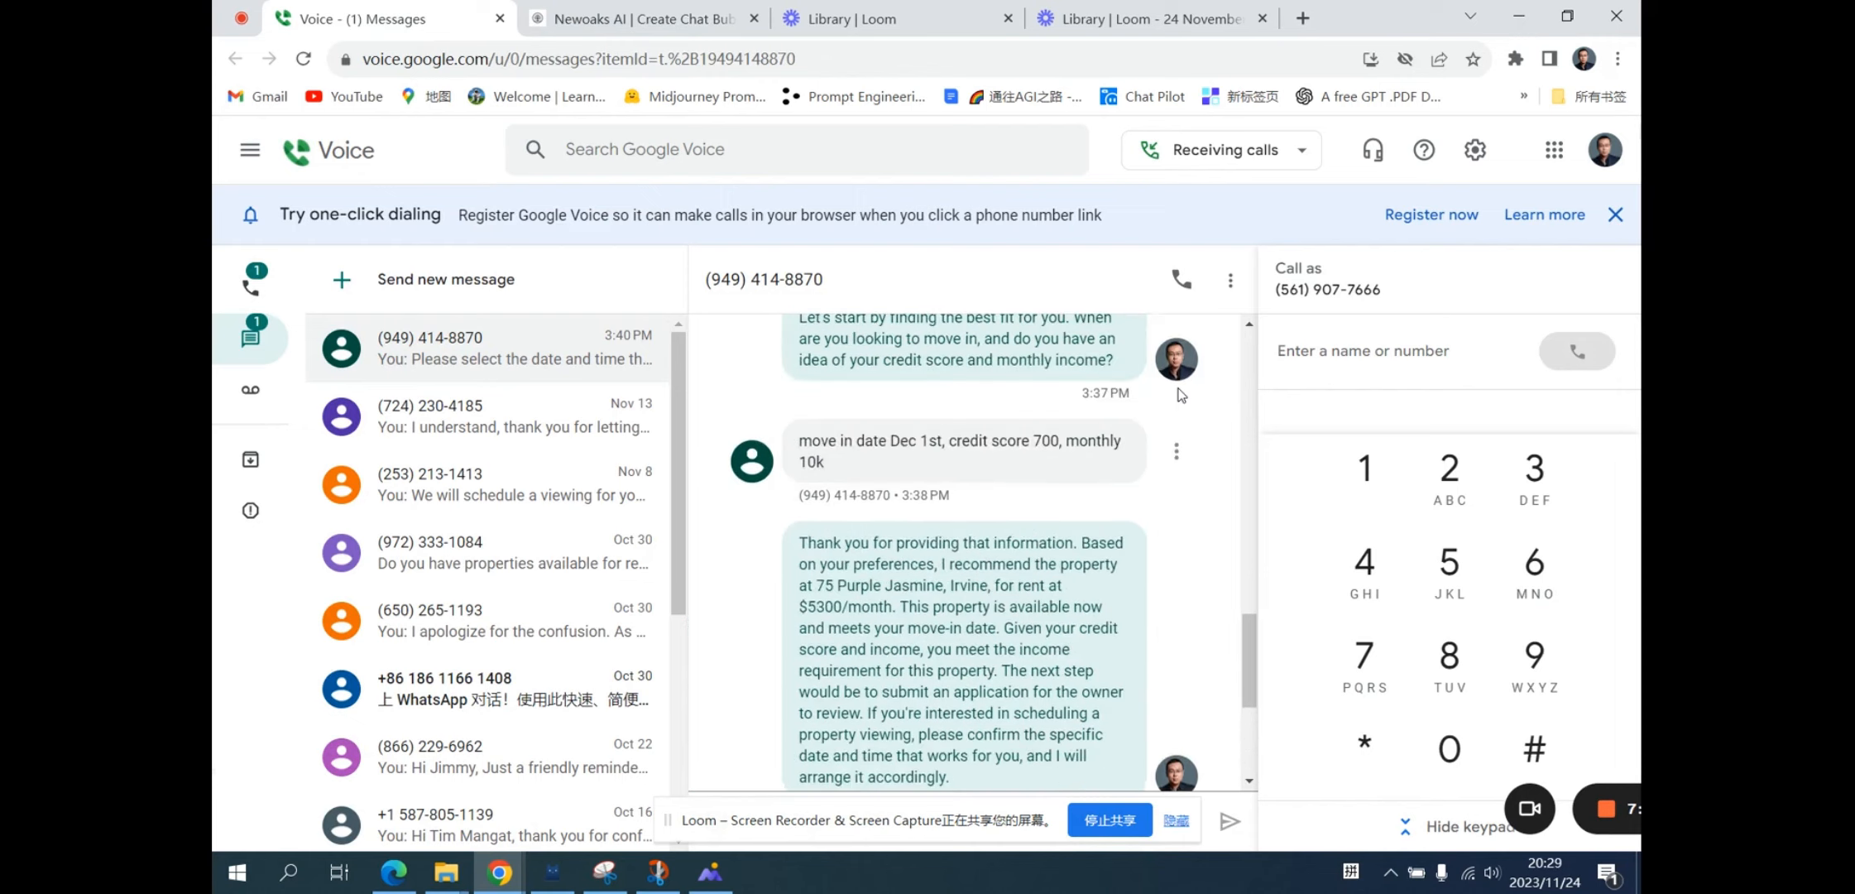
{"action": "scroll", "coordinate": [1181, 395], "scroll_direction": "up", "scroll_amount": 10}
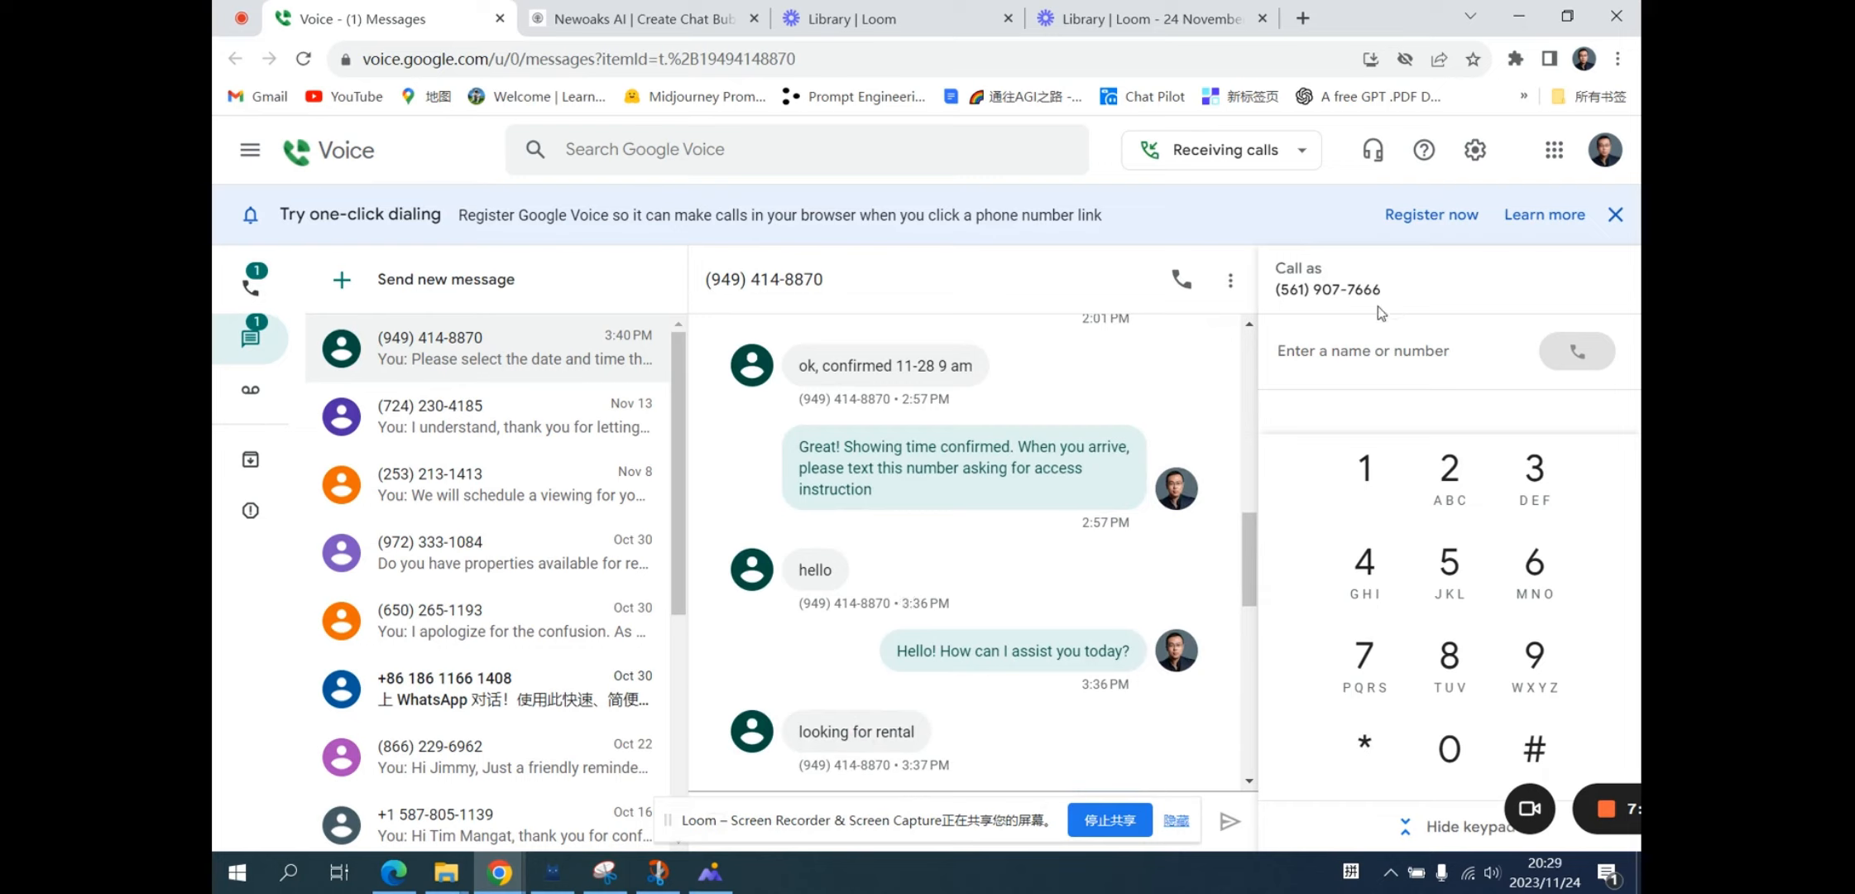
{"action": "scroll", "coordinate": [978, 627], "scroll_direction": "down", "scroll_amount": 2}
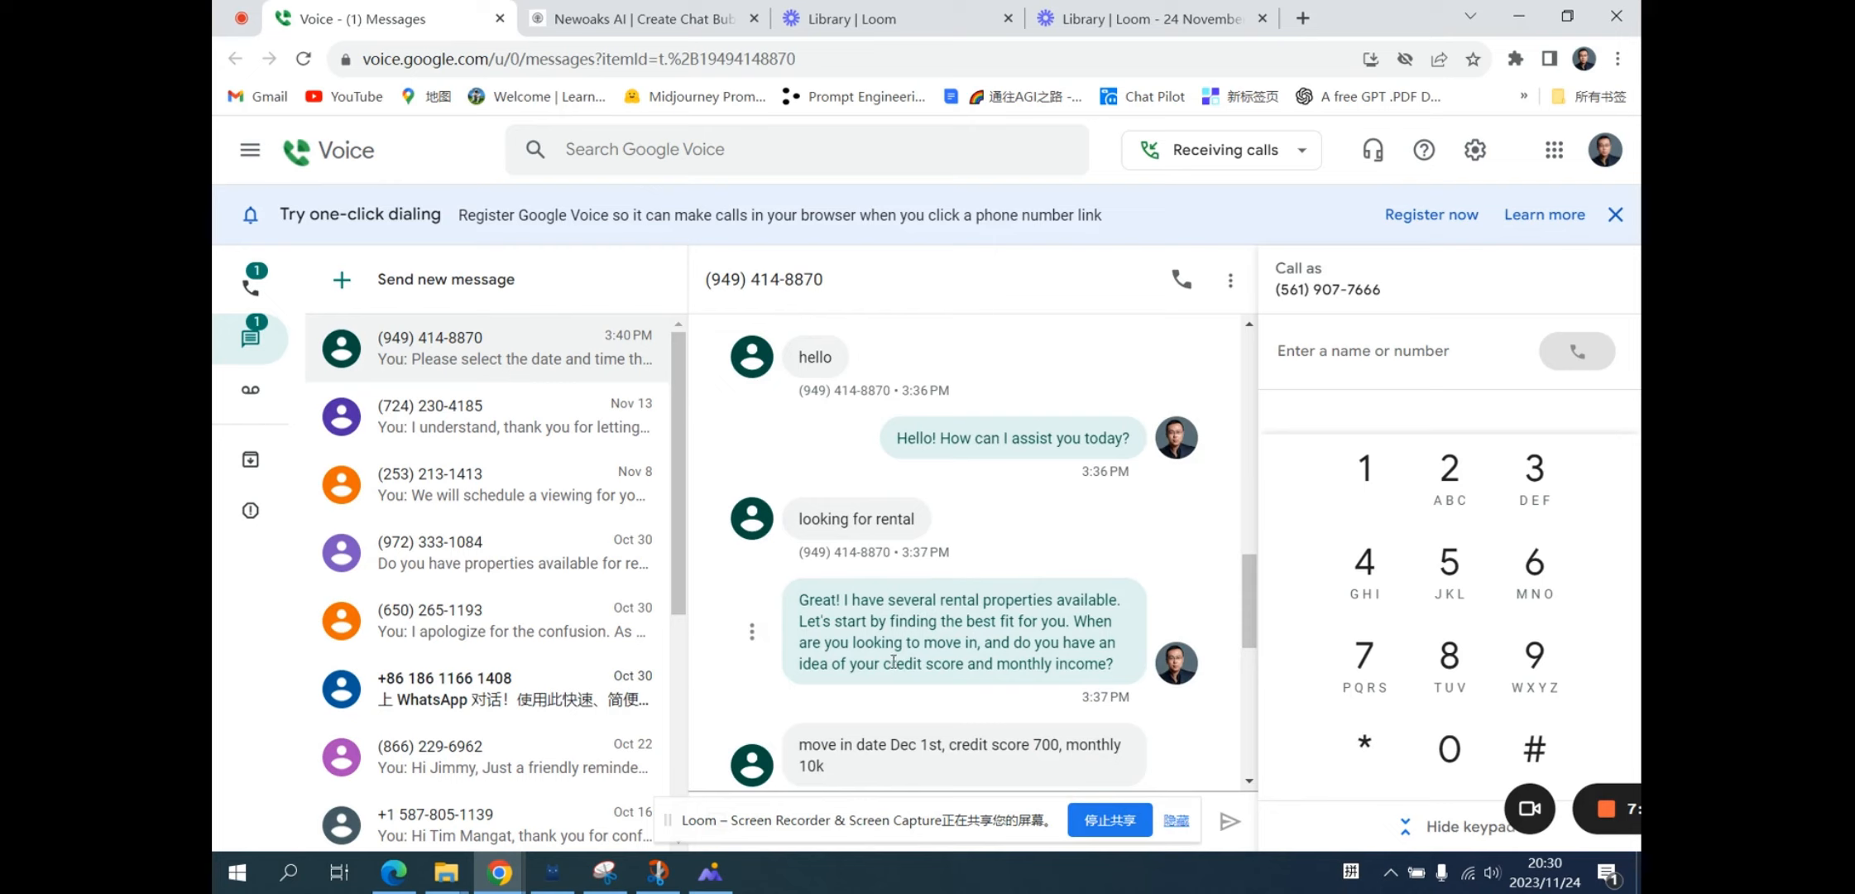
{"action": "scroll", "coordinate": [892, 661], "scroll_direction": "down", "scroll_amount": 1}
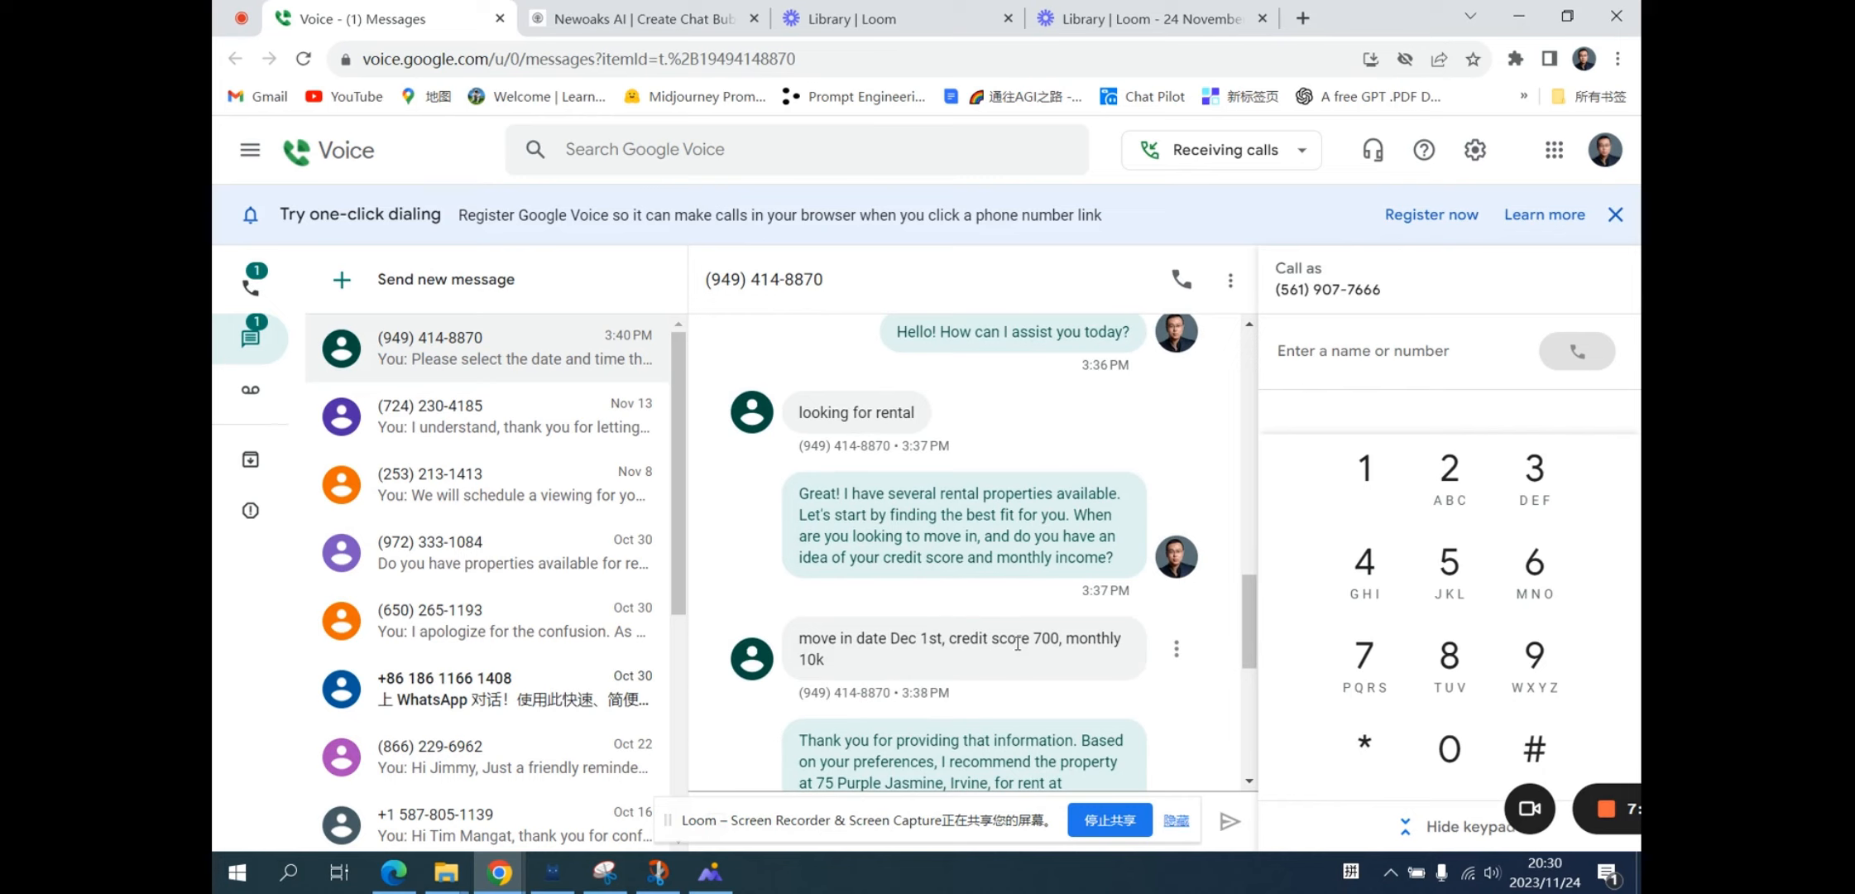
{"action": "scroll", "coordinate": [1017, 643], "scroll_direction": "down", "scroll_amount": 1}
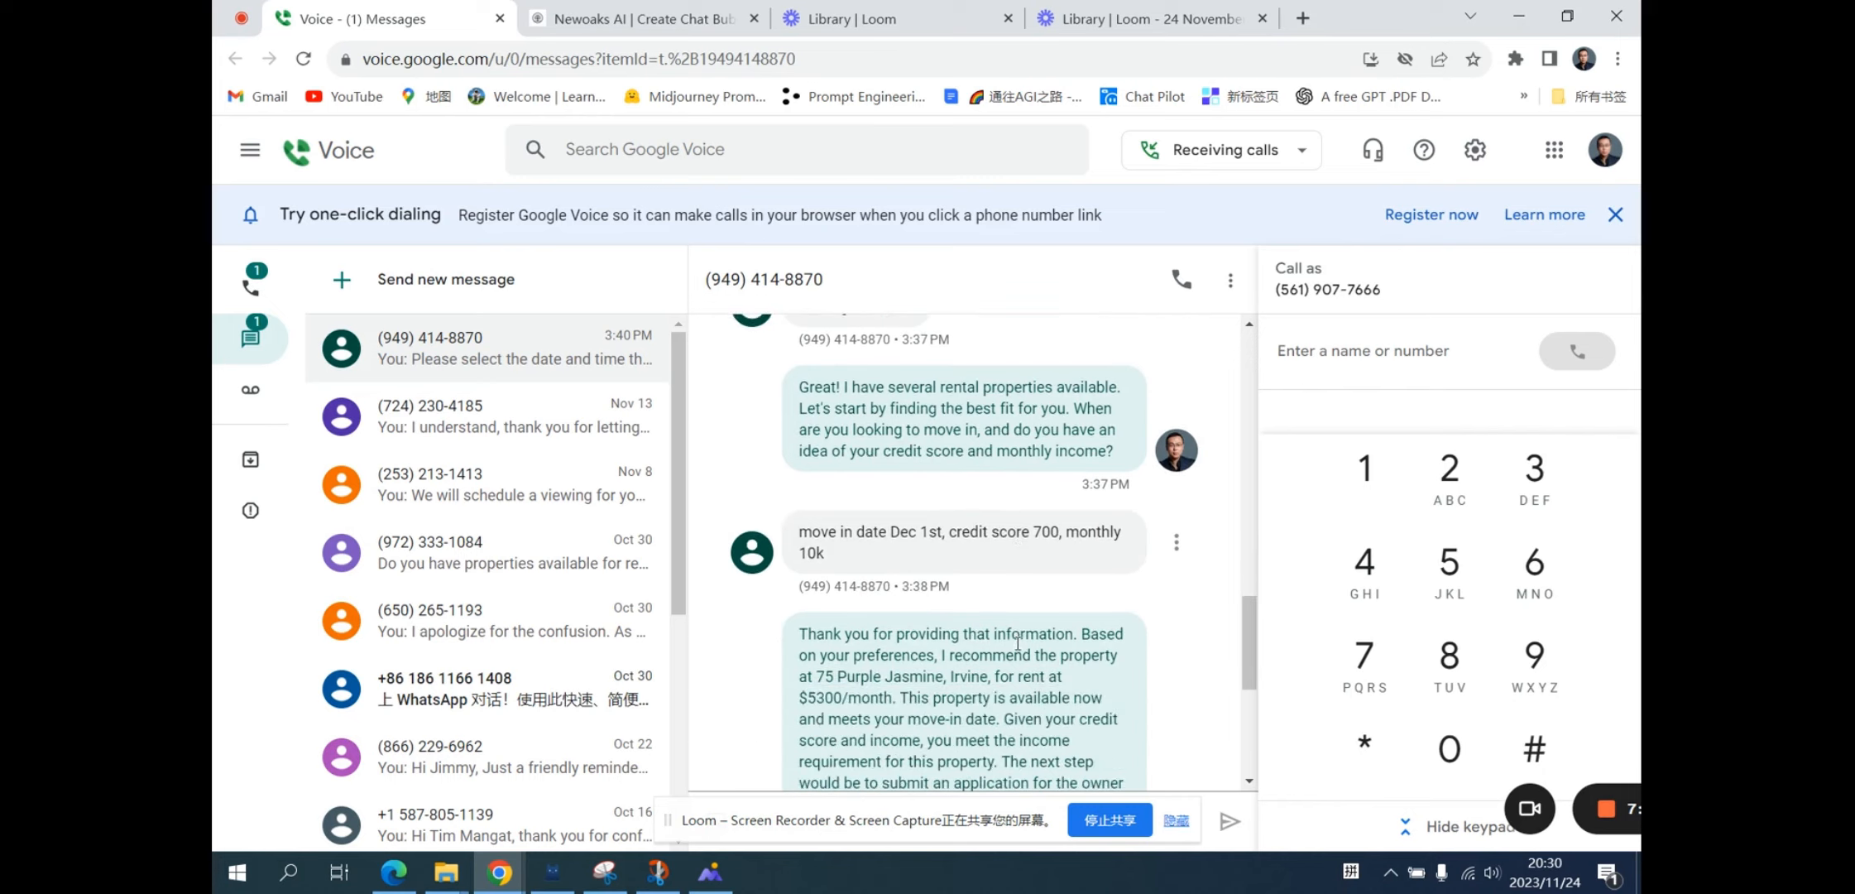
{"action": "scroll", "coordinate": [1017, 643], "scroll_direction": "down", "scroll_amount": 4}
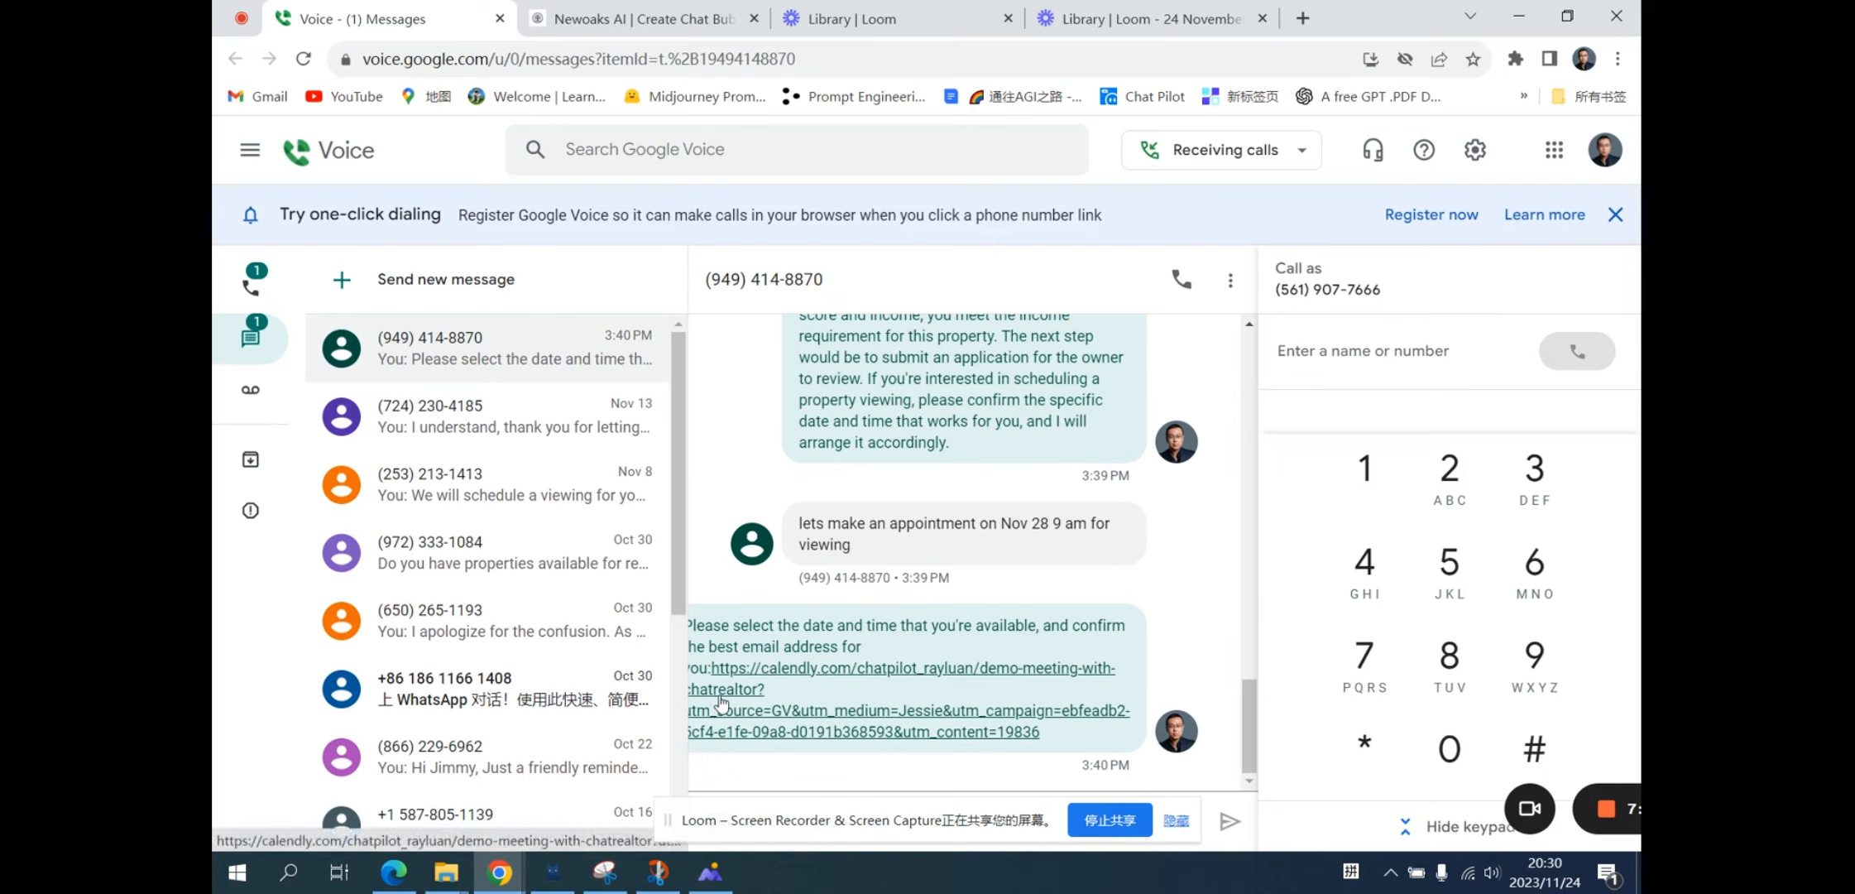
Open the Calendly link from the text conversation and pick Monday, November 27 at 18:00 for the demo meeting.
{"action": "left_click", "coordinate": [822, 712]}
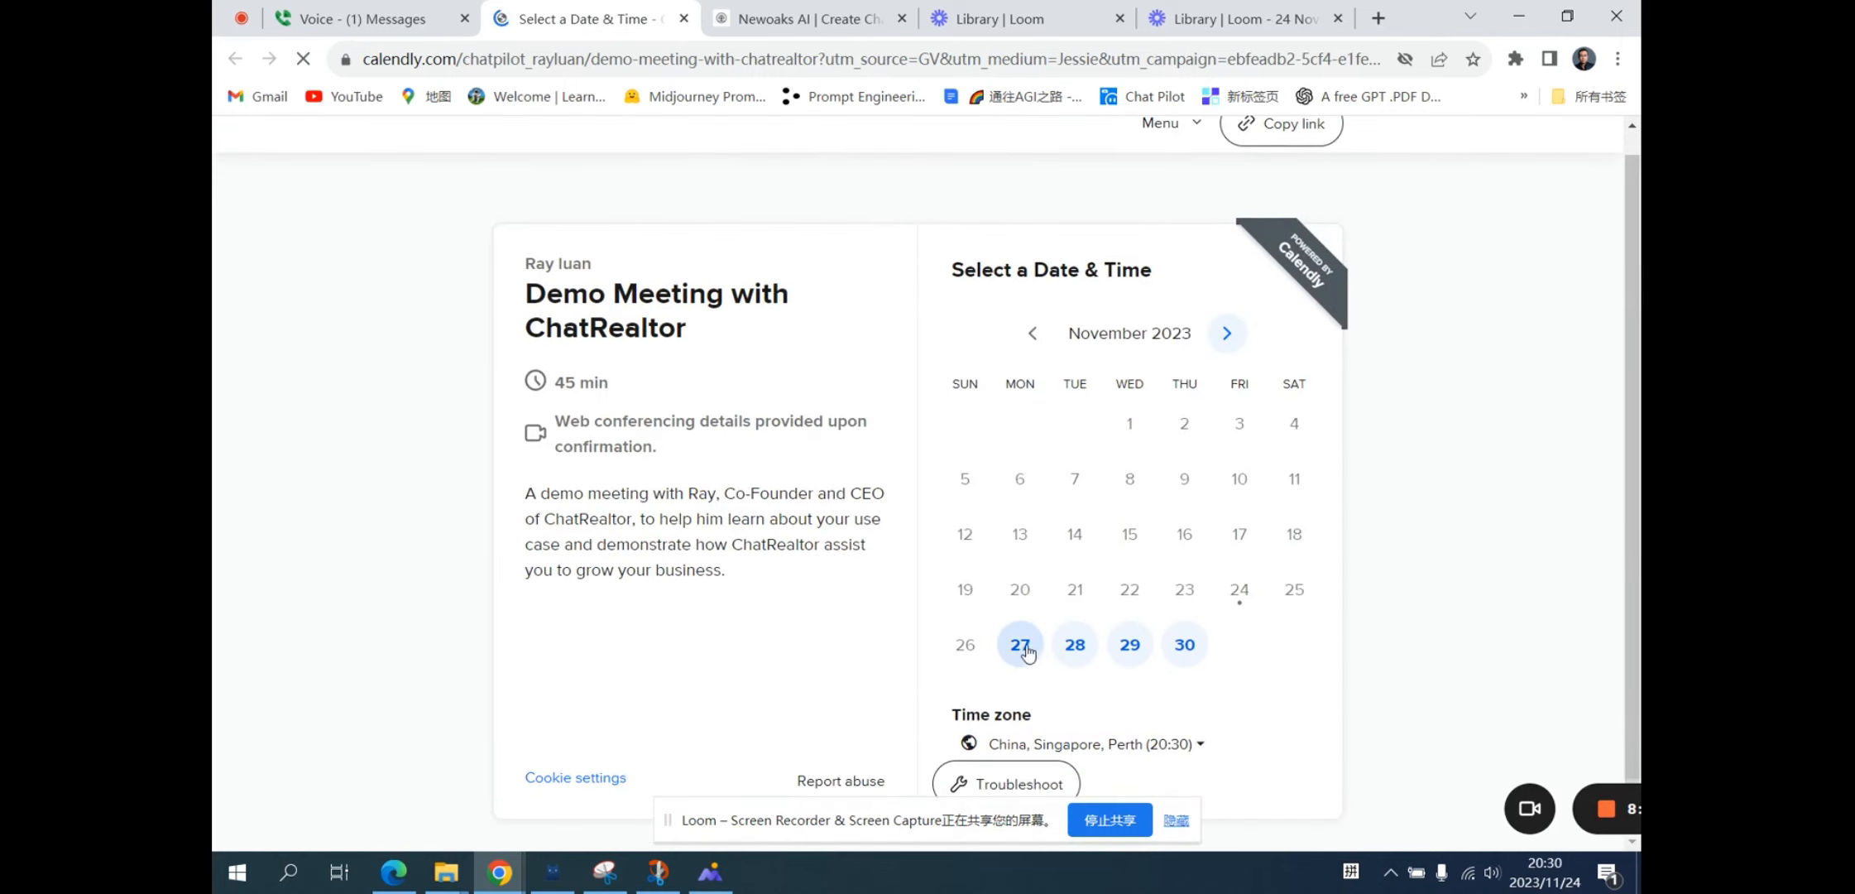
{"action": "left_click", "coordinate": [1021, 647]}
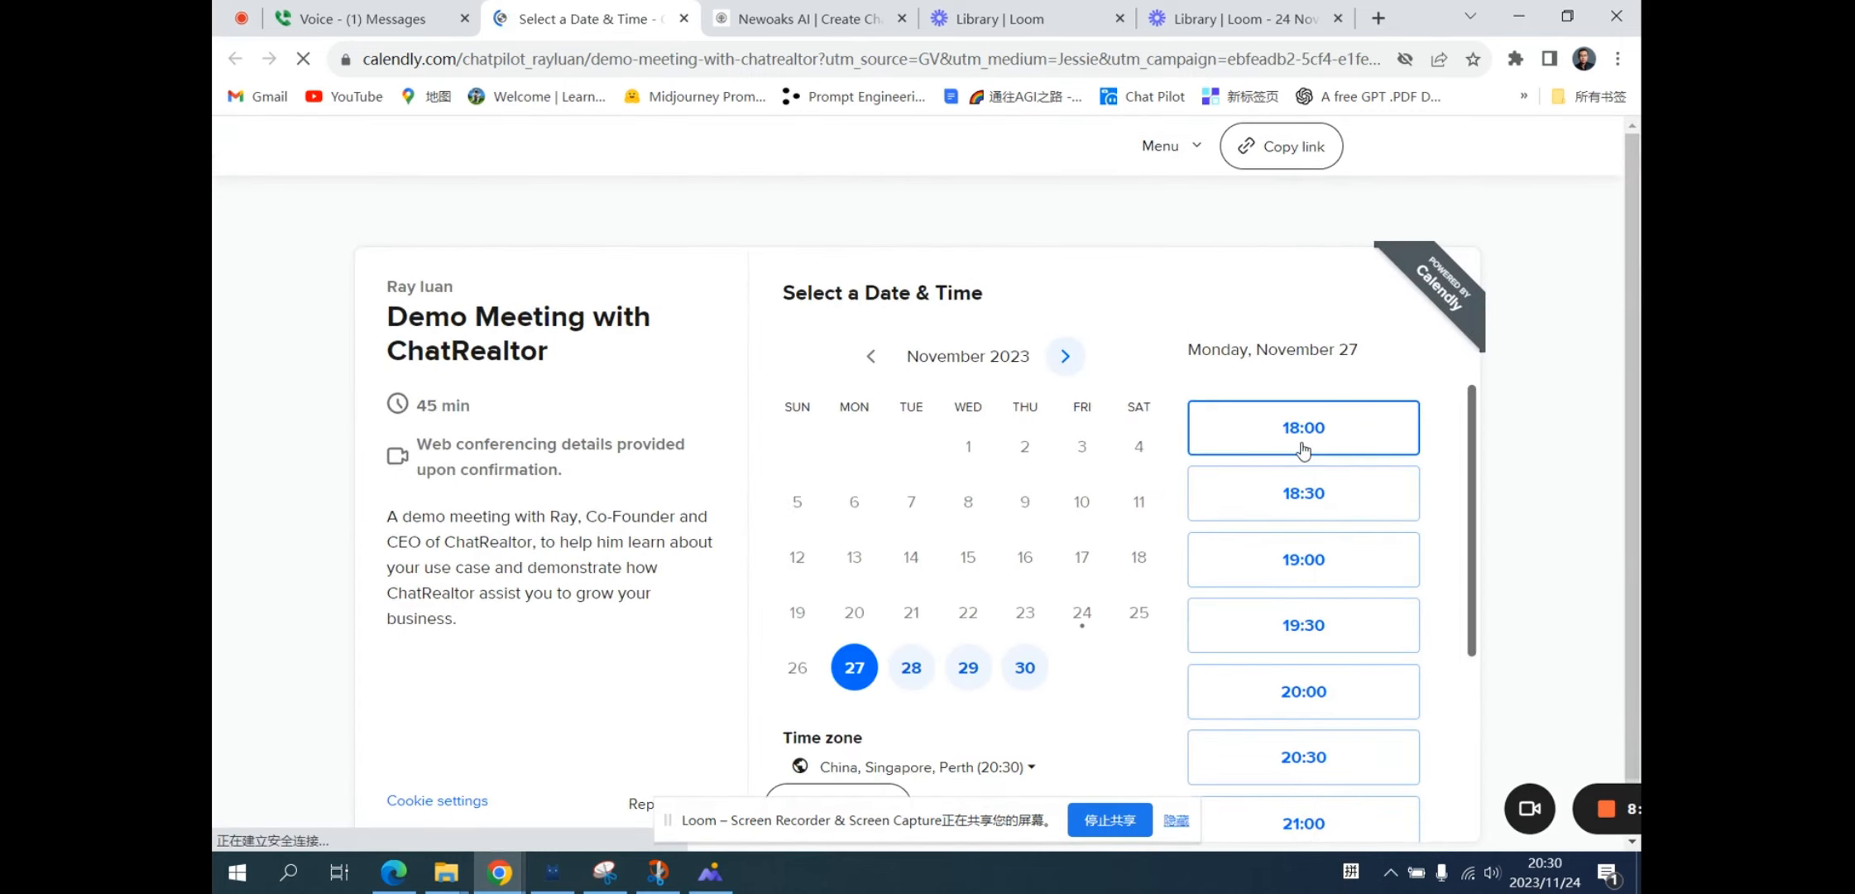
{"action": "left_click", "coordinate": [1358, 439]}
{"action": "left_click", "coordinate": [1358, 439]}
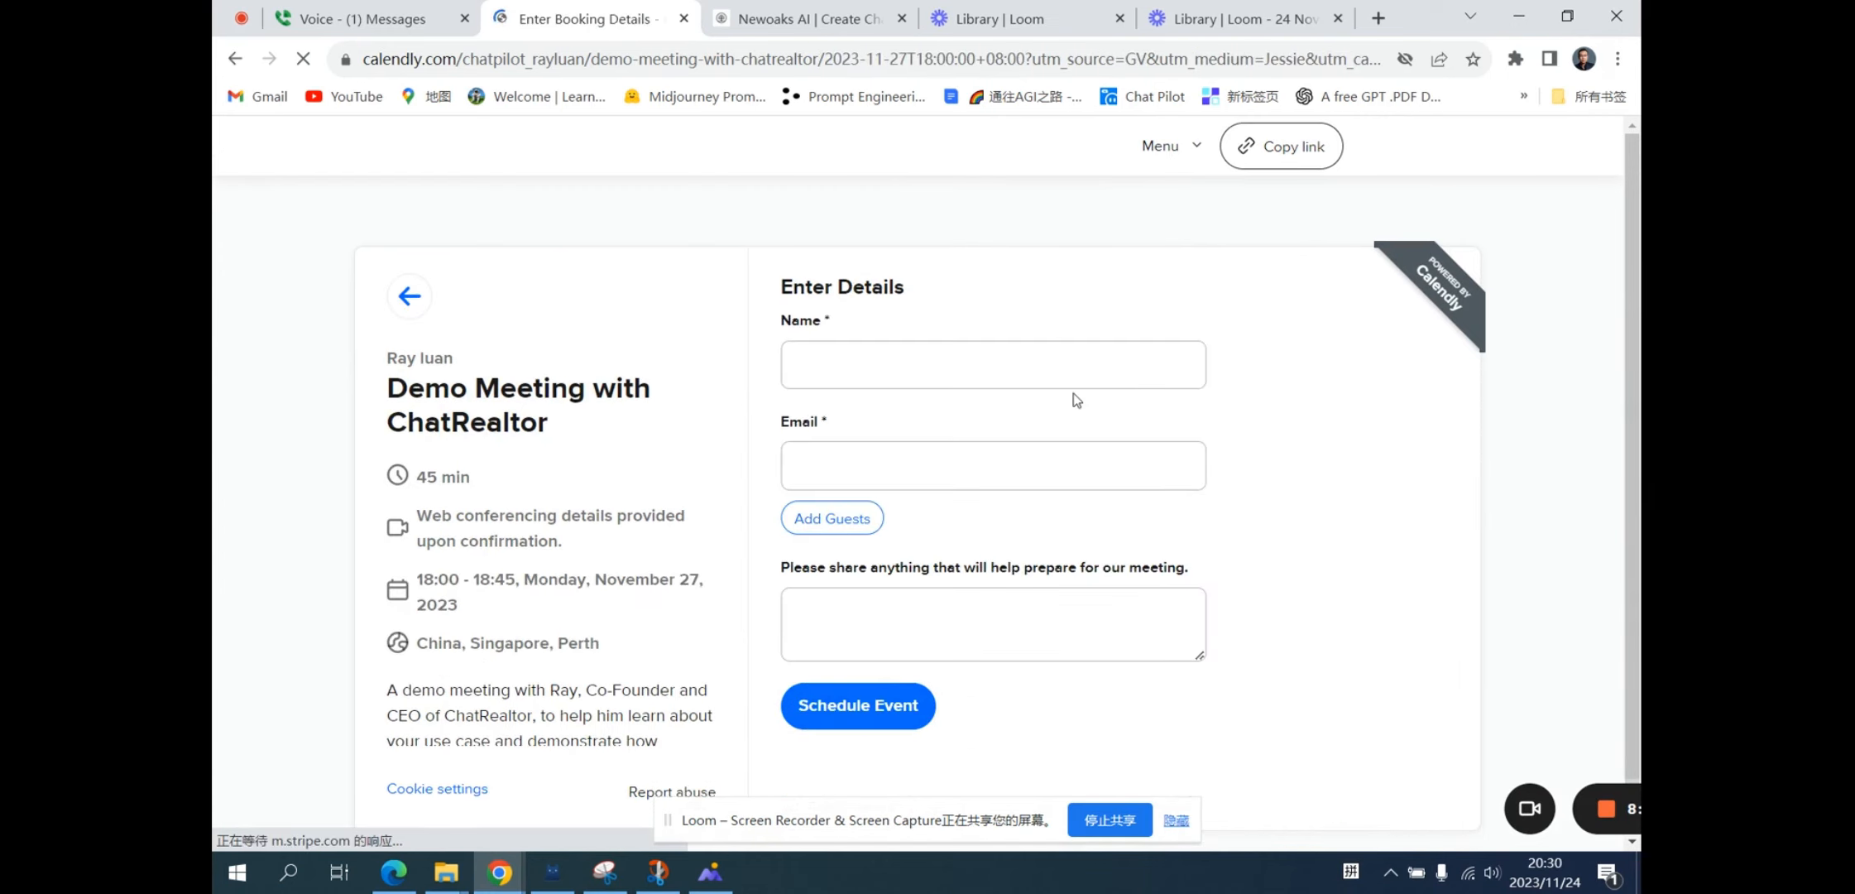
Fill in the booking's name and email and schedule the demo meeting.
{"action": "left_click", "coordinate": [989, 356]}
{"action": "left_click", "coordinate": [961, 418]}
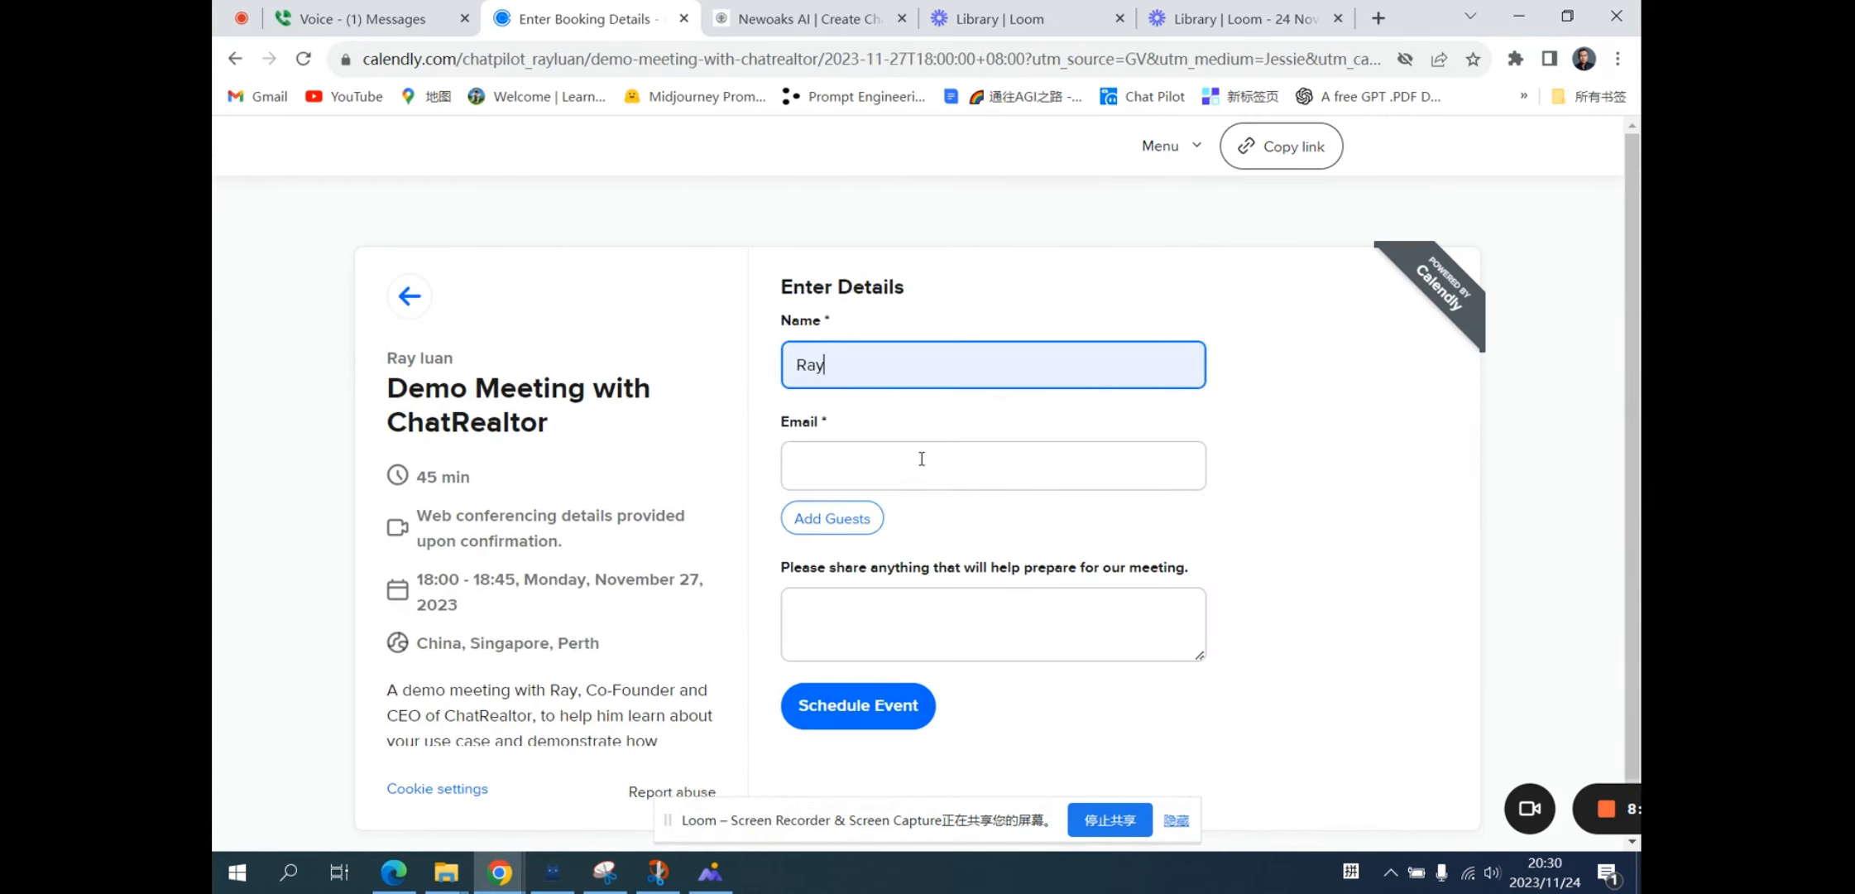
{"action": "left_click", "coordinate": [923, 460]}
{"action": "left_click", "coordinate": [956, 529]}
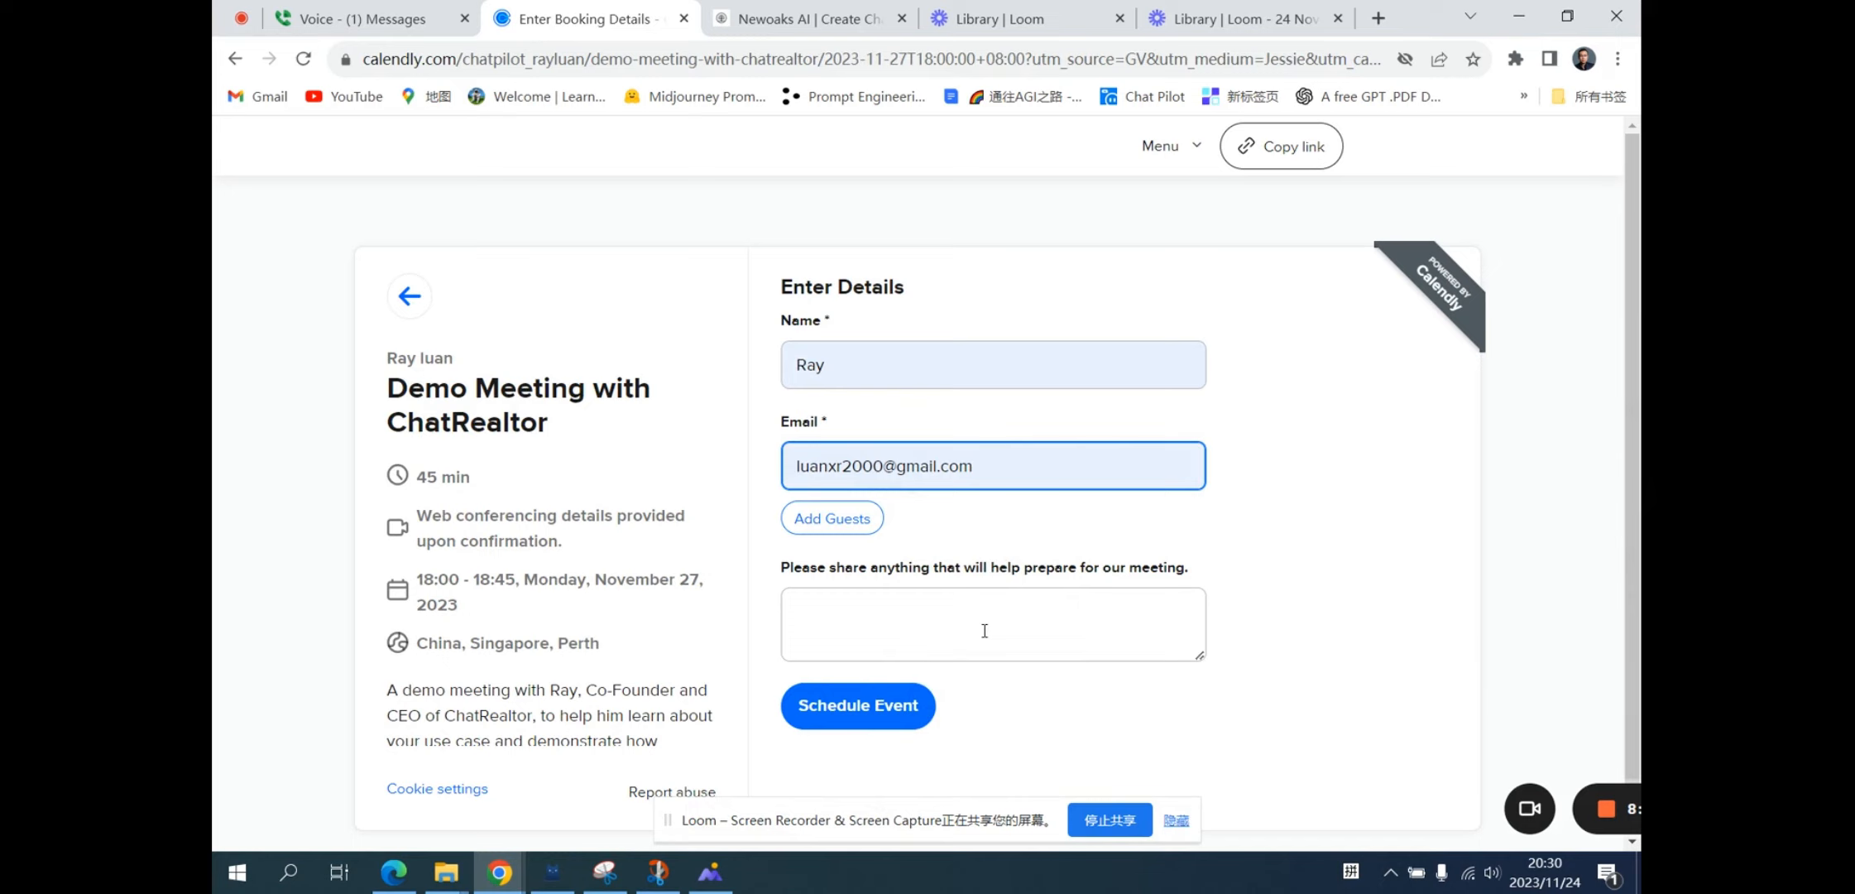
{"action": "left_click", "coordinate": [887, 707]}
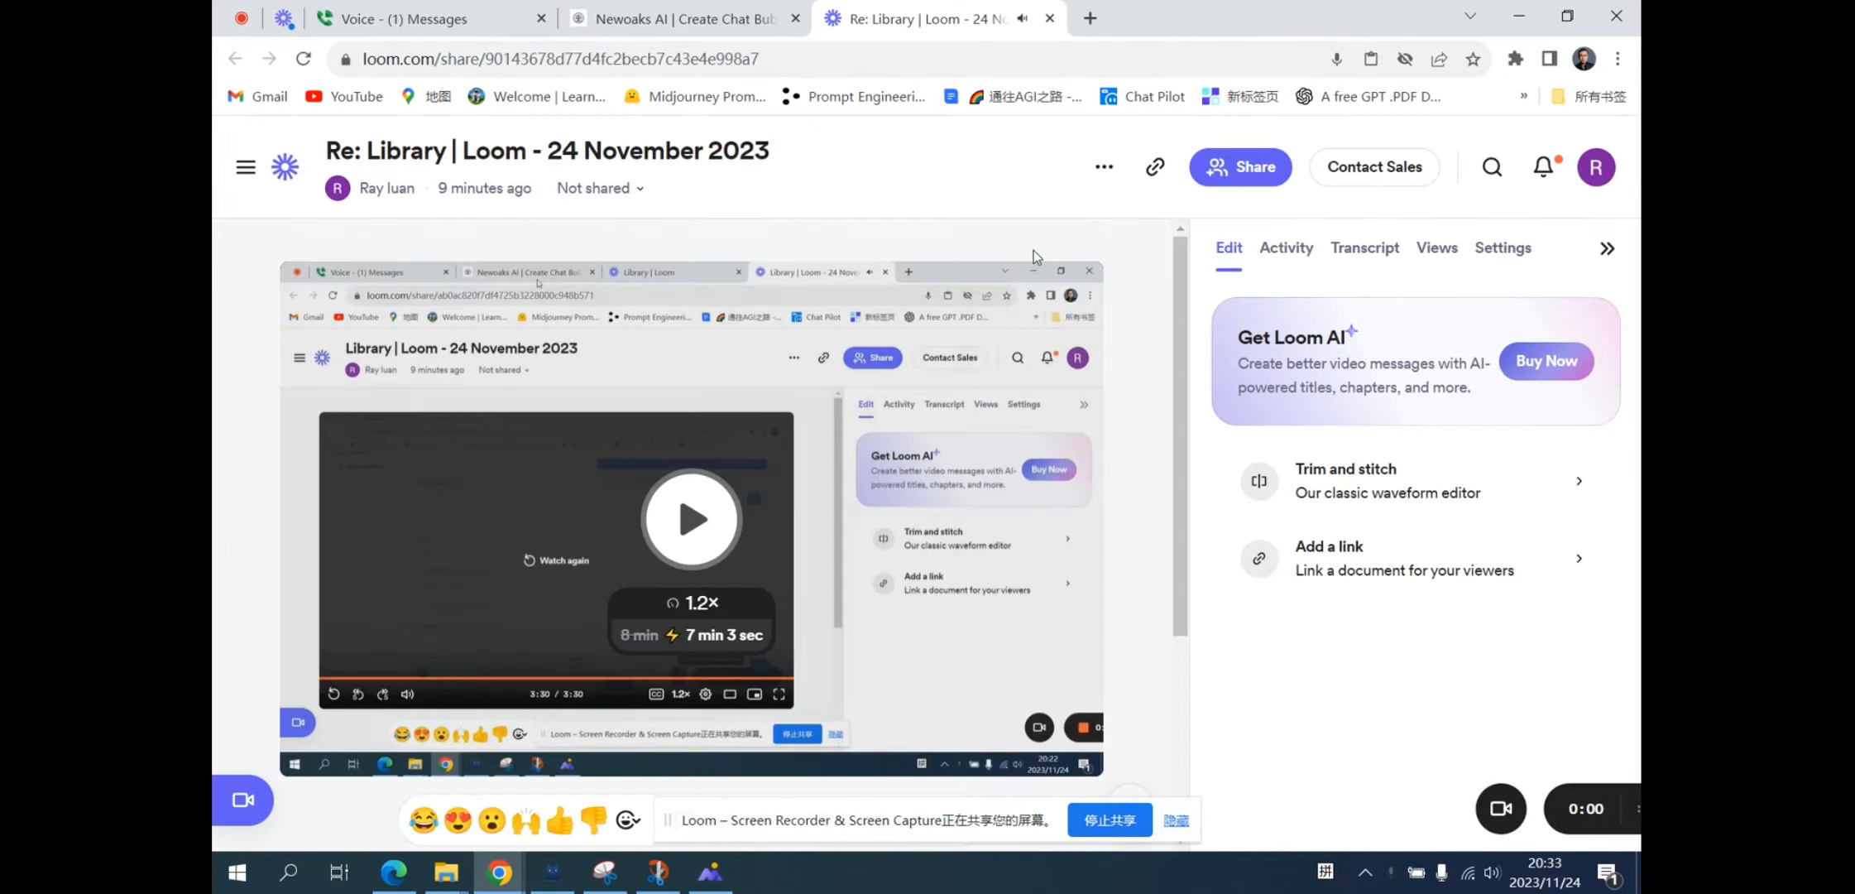
Return to NewOaks AI, ask the site's chat assistant to book an online demo meeting, and view the embedded calendar without the cookie notice.
{"action": "left_click", "coordinate": [685, 19]}
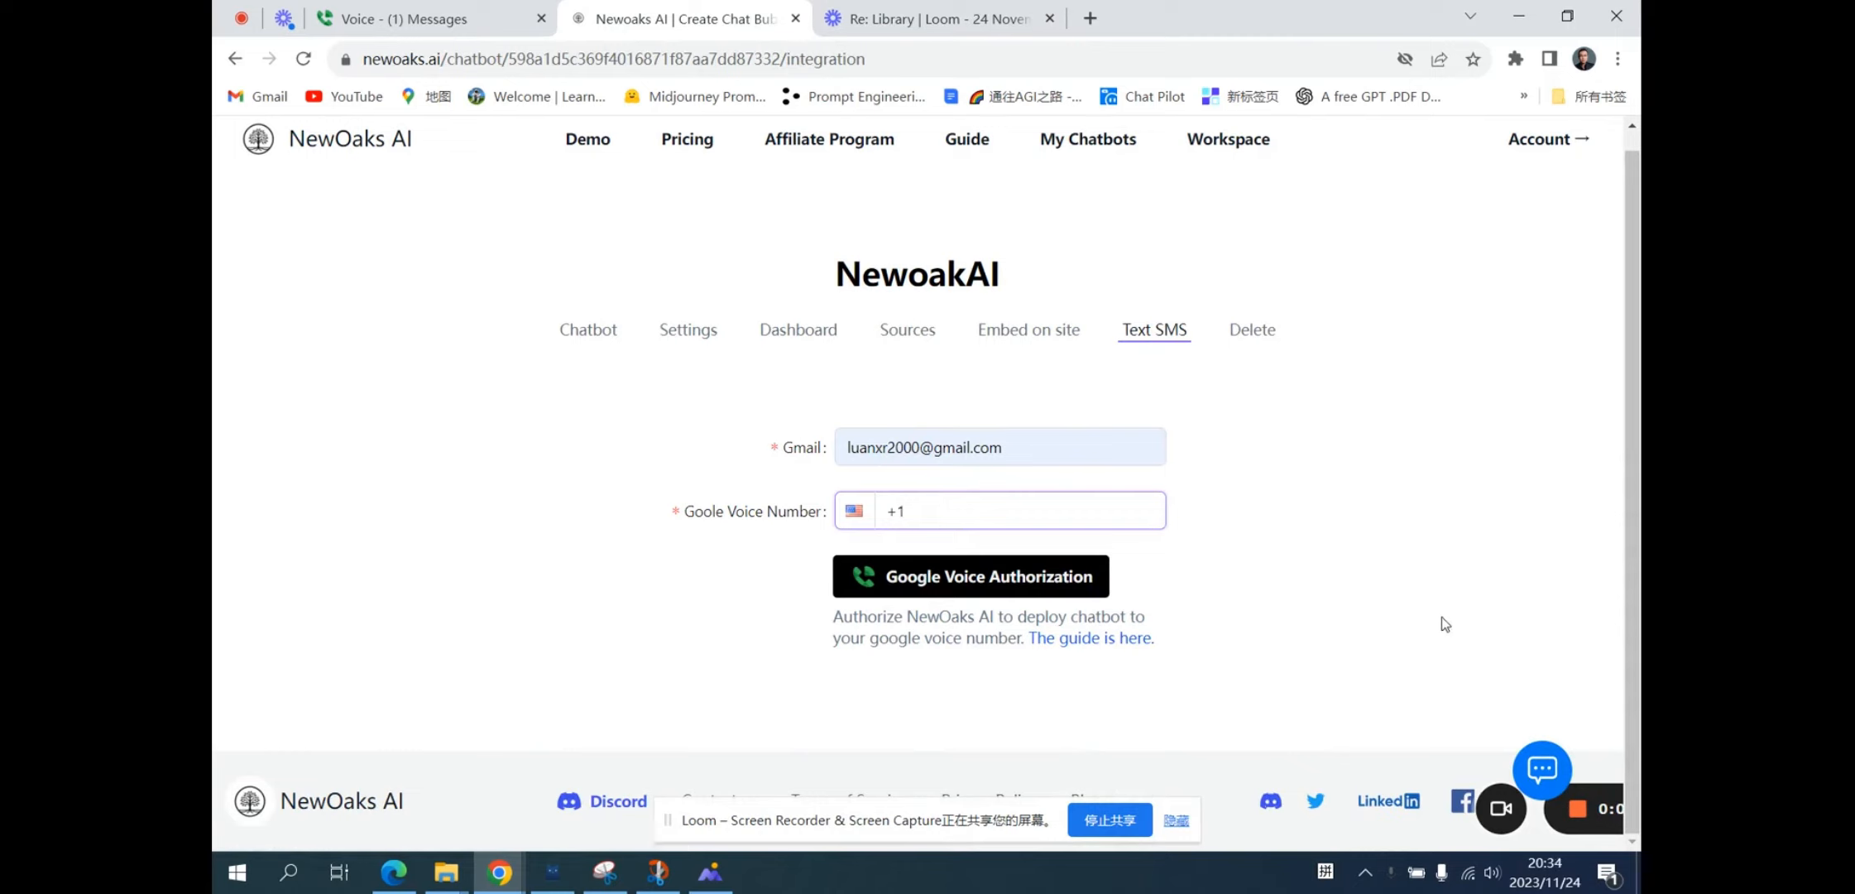
{"action": "left_click", "coordinate": [1542, 771]}
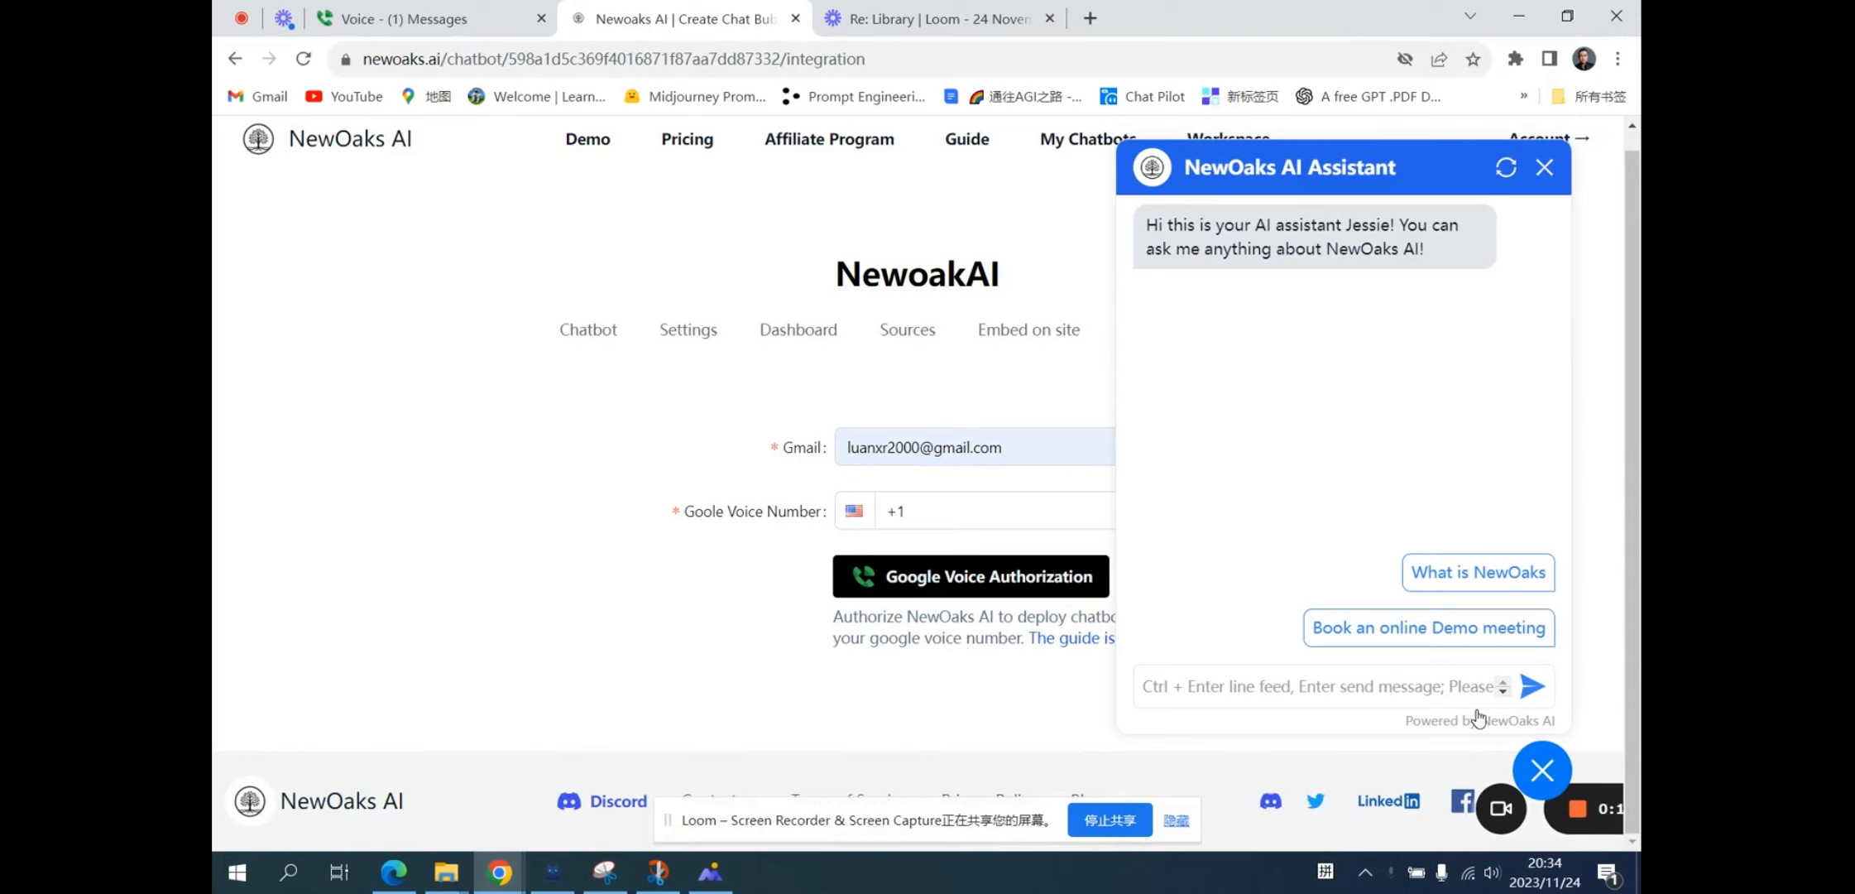
{"action": "left_click", "coordinate": [1444, 630]}
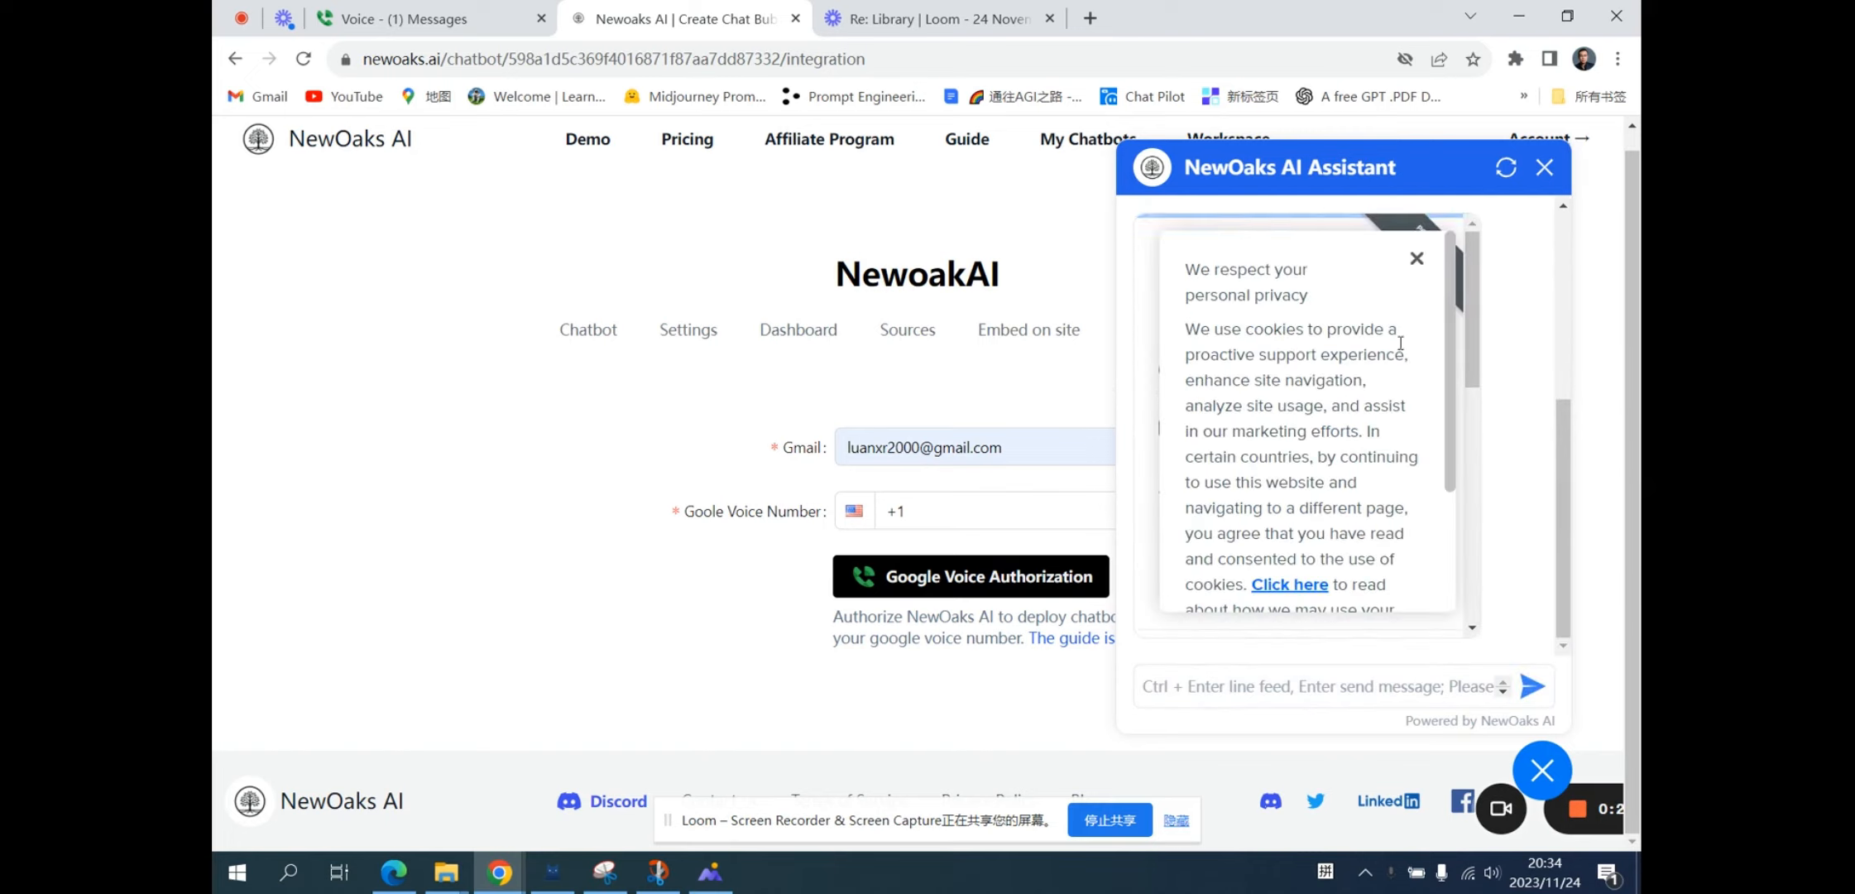
{"action": "left_click", "coordinate": [1417, 258]}
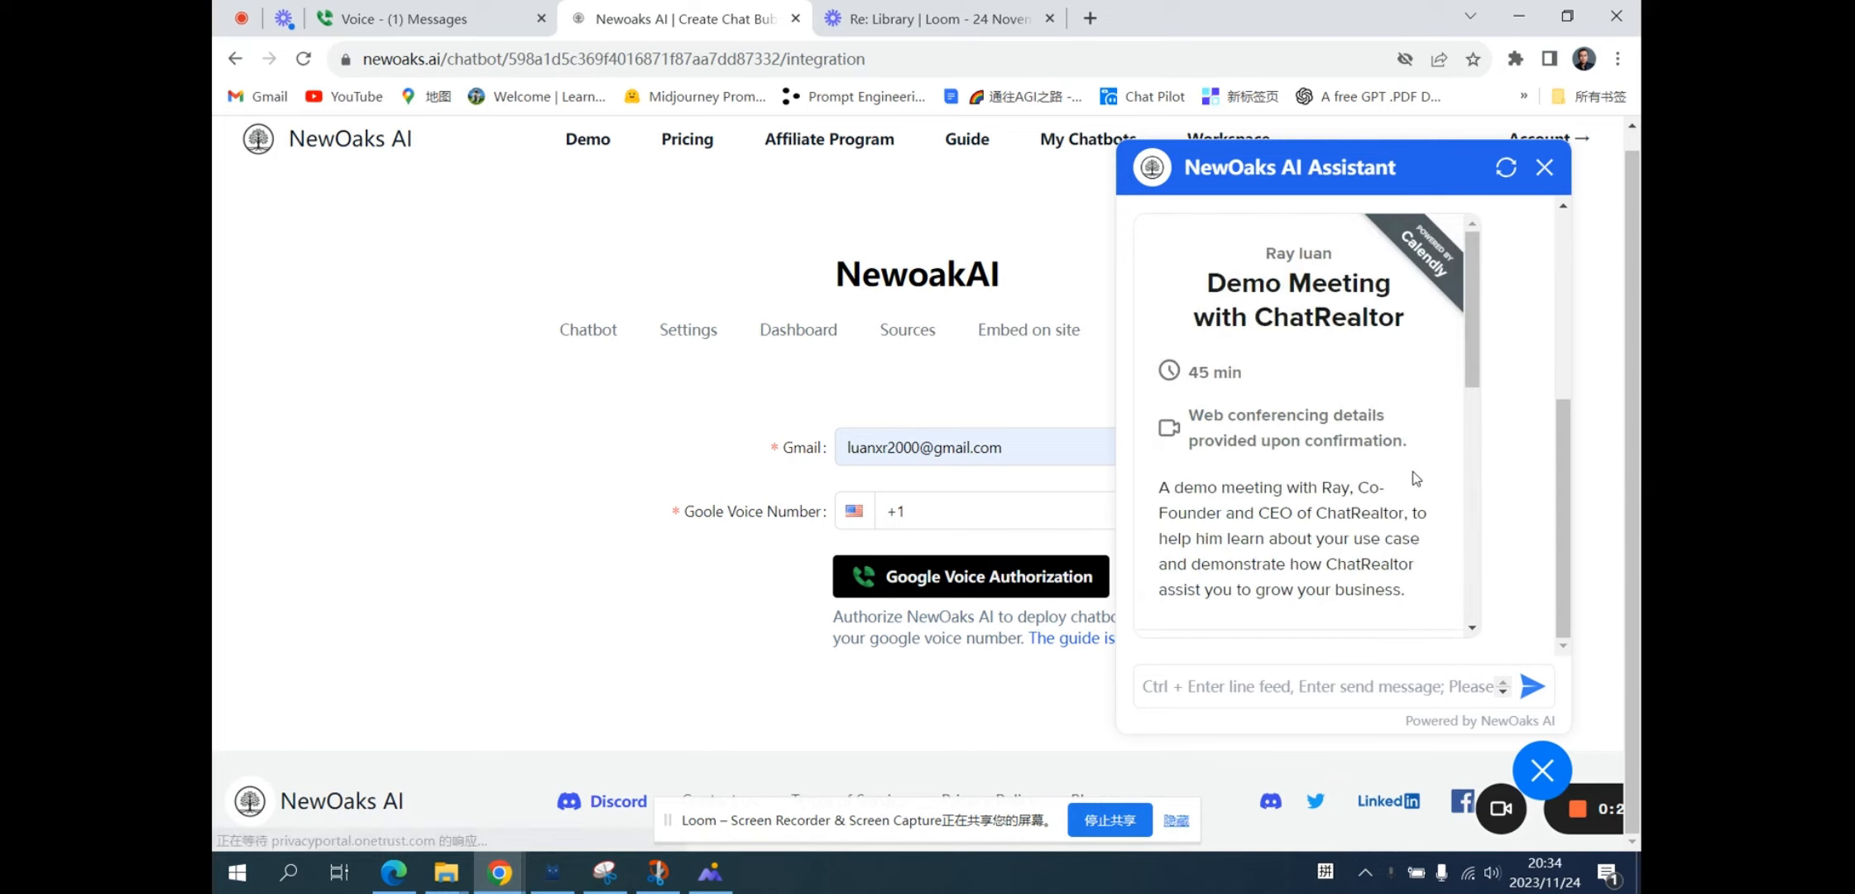
{"action": "scroll", "coordinate": [1410, 470], "scroll_direction": "down", "scroll_amount": 6}
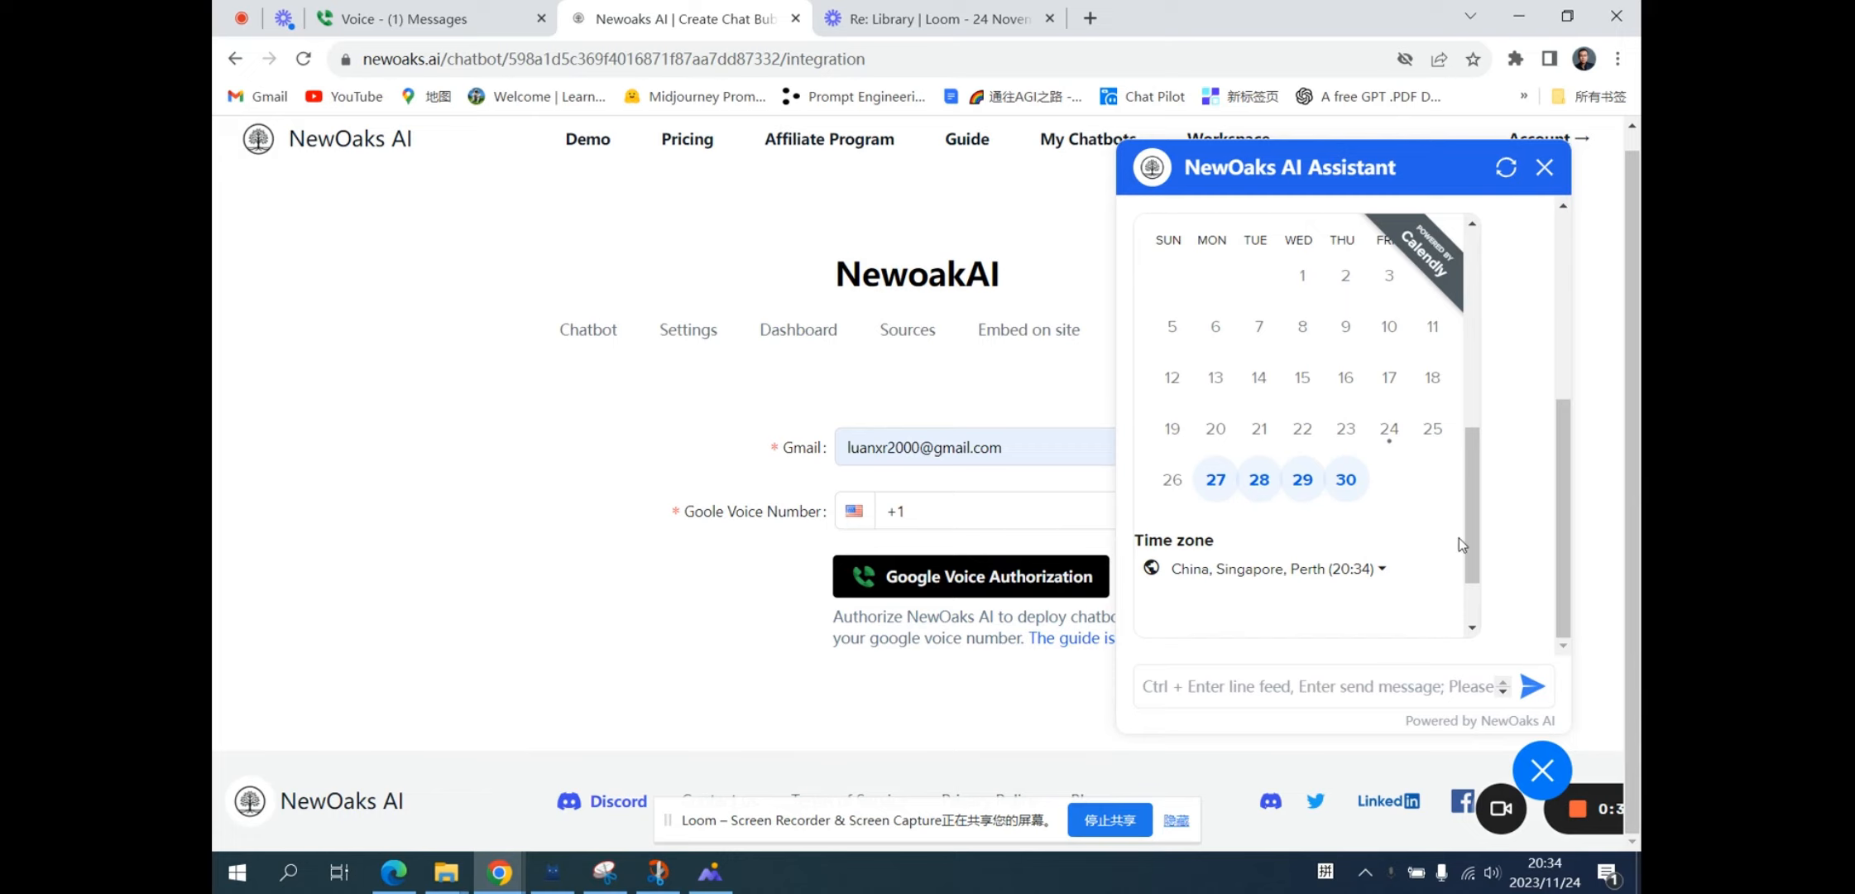
{"action": "scroll", "coordinate": [1332, 546], "scroll_direction": "down", "scroll_amount": 1}
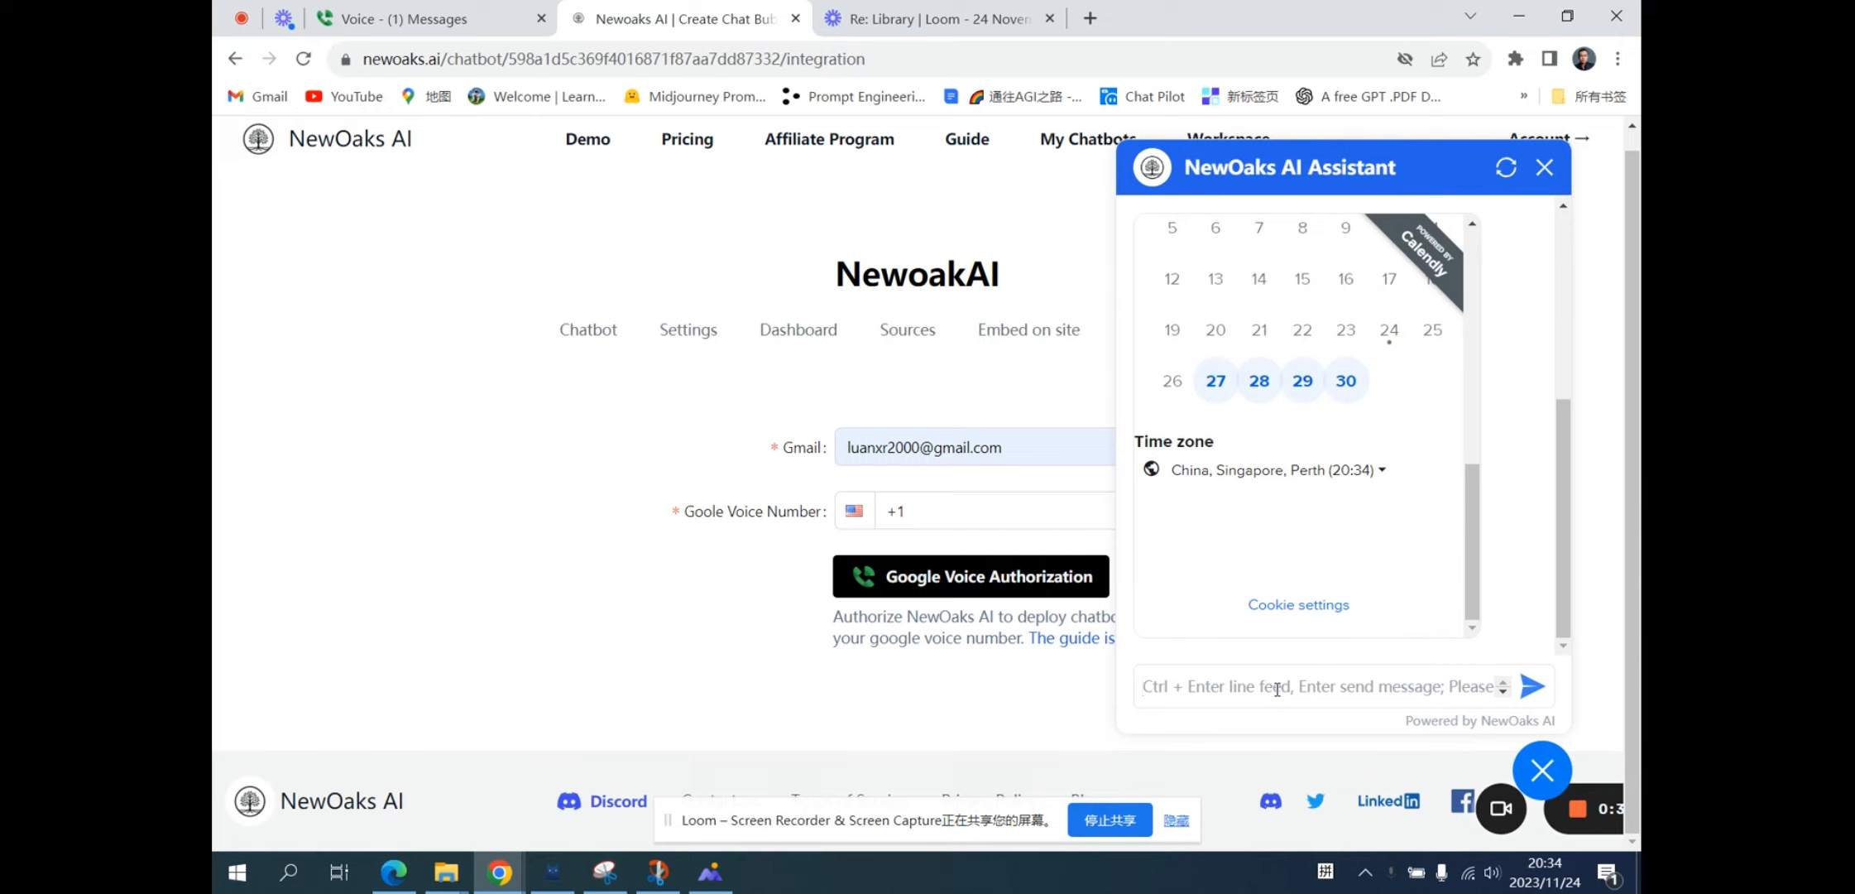
Send the chat assistant the message "make an appointment for me" and dismiss the cookie notice over the booking calendar.
{"action": "type", "text": "make an "}
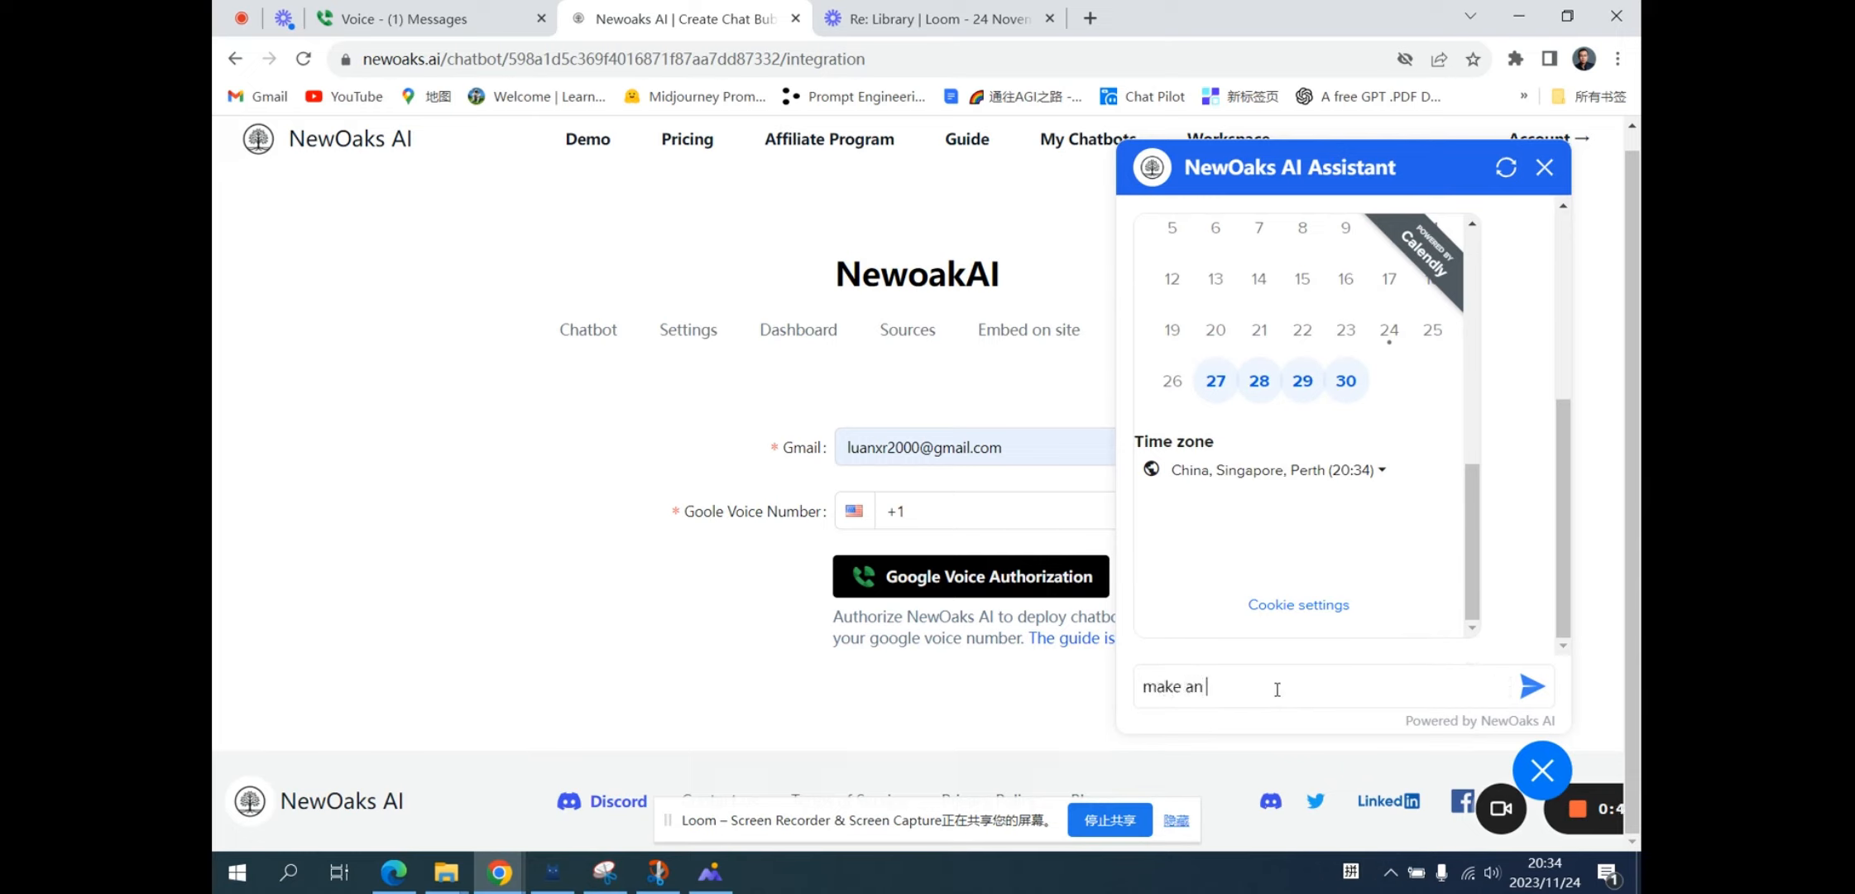
{"action": "type", "text": "appointment for me"}
{"action": "key", "text": "Return"}
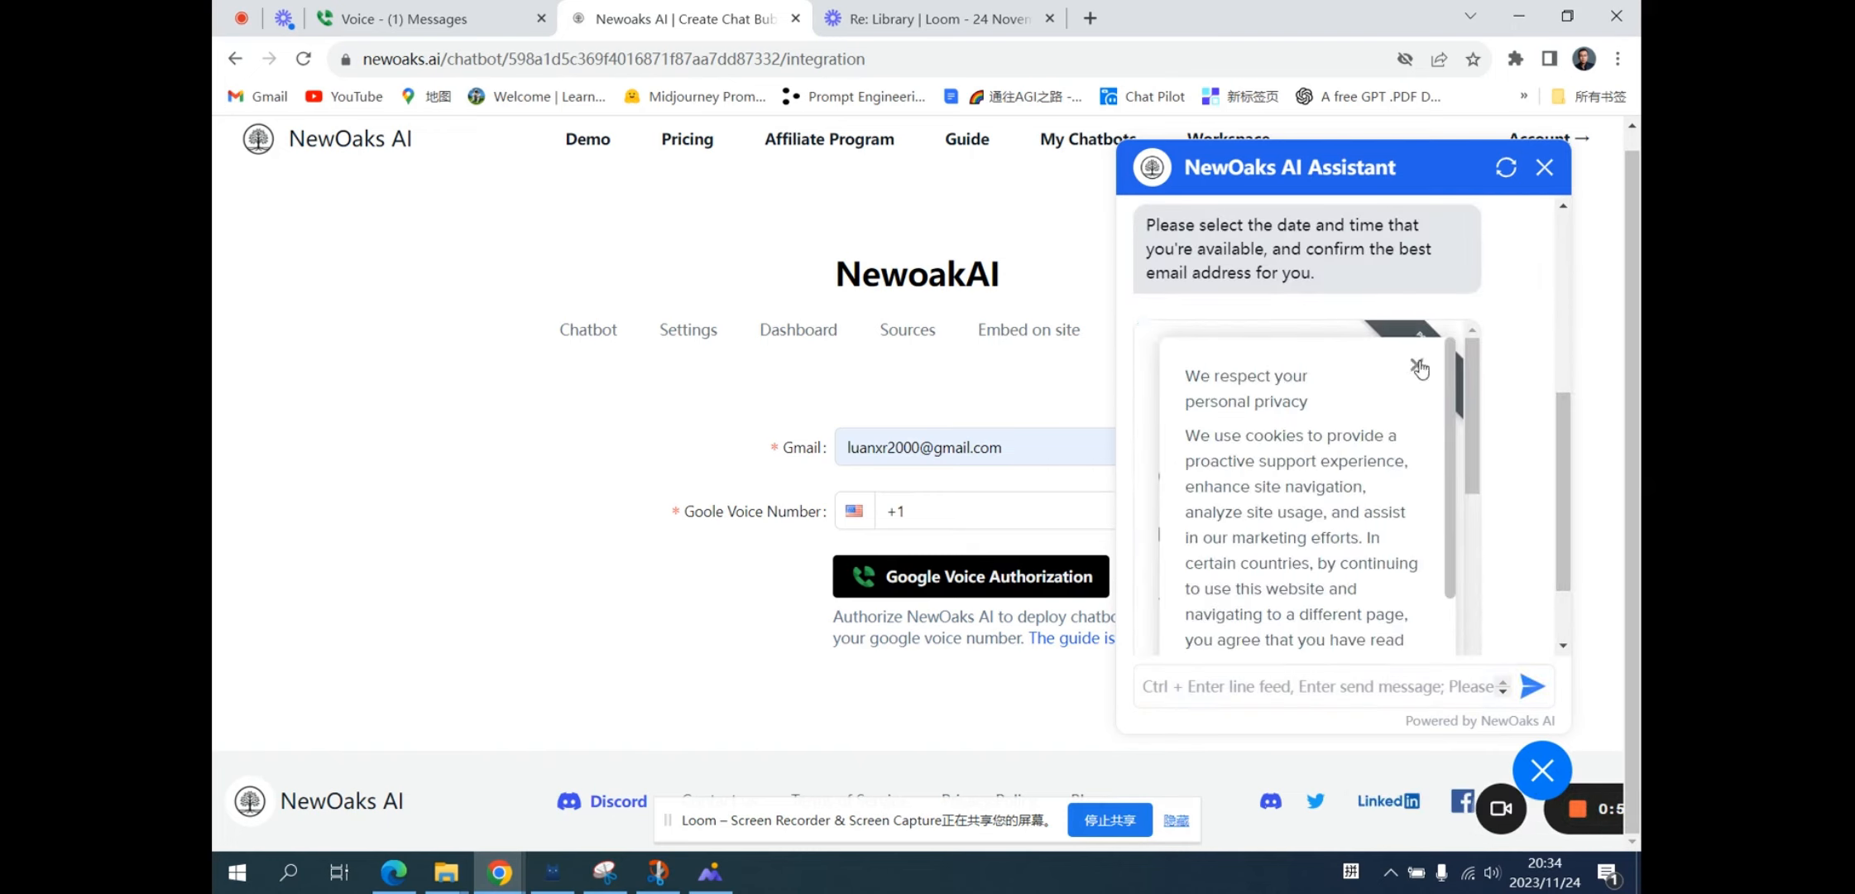
{"action": "left_click", "coordinate": [1416, 366]}
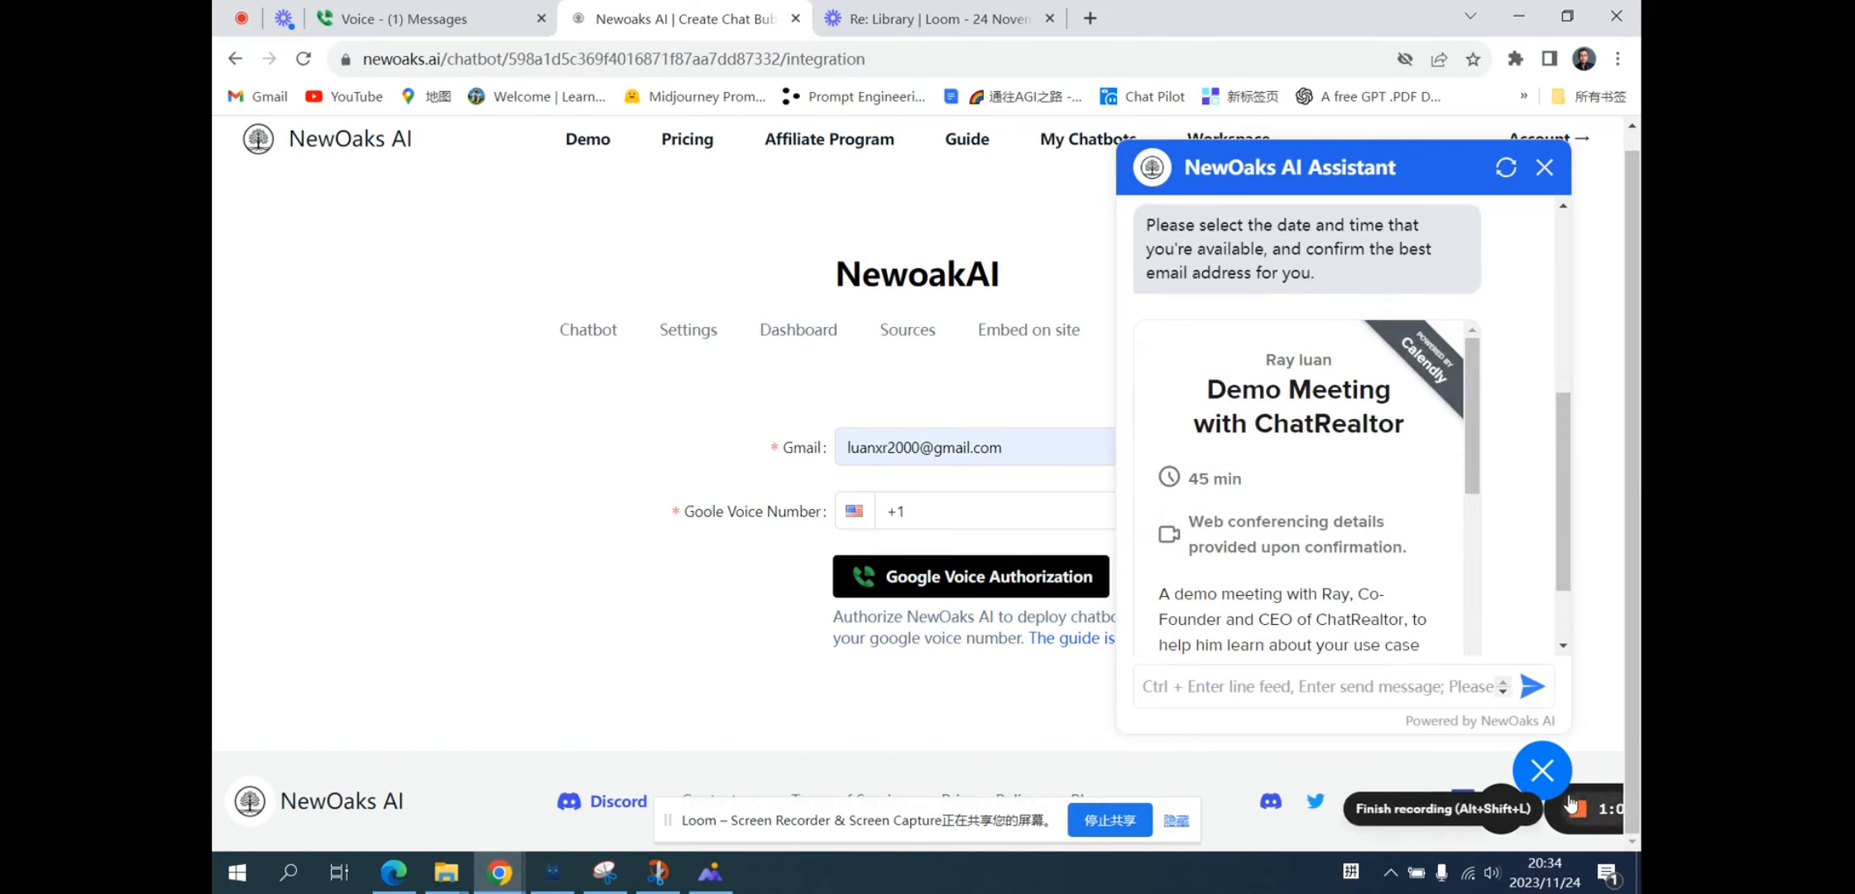